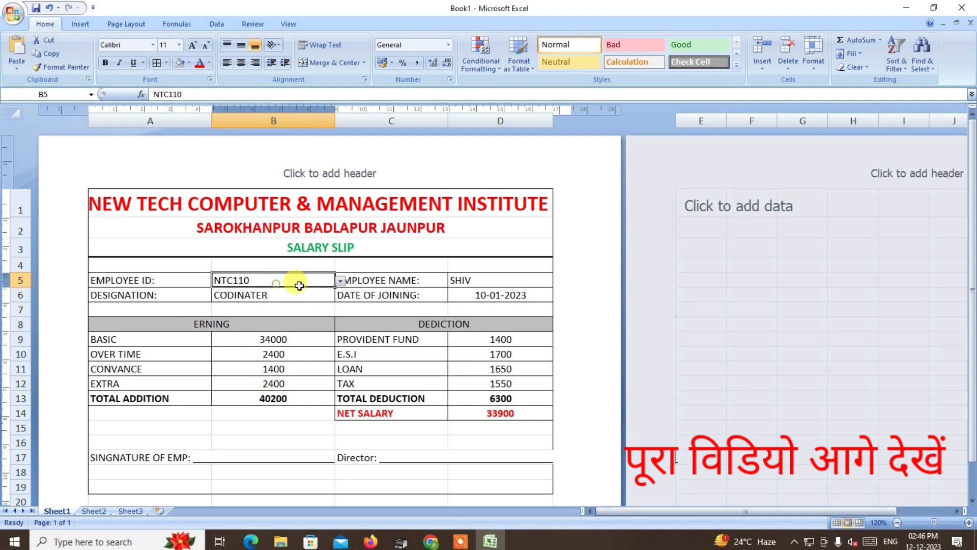
- Show the salary slip for three different employees through the employee ID list in B5 and open its print preview
{"action": "left_click", "coordinate": [340, 281]}
{"action": "left_click", "coordinate": [280, 351]}
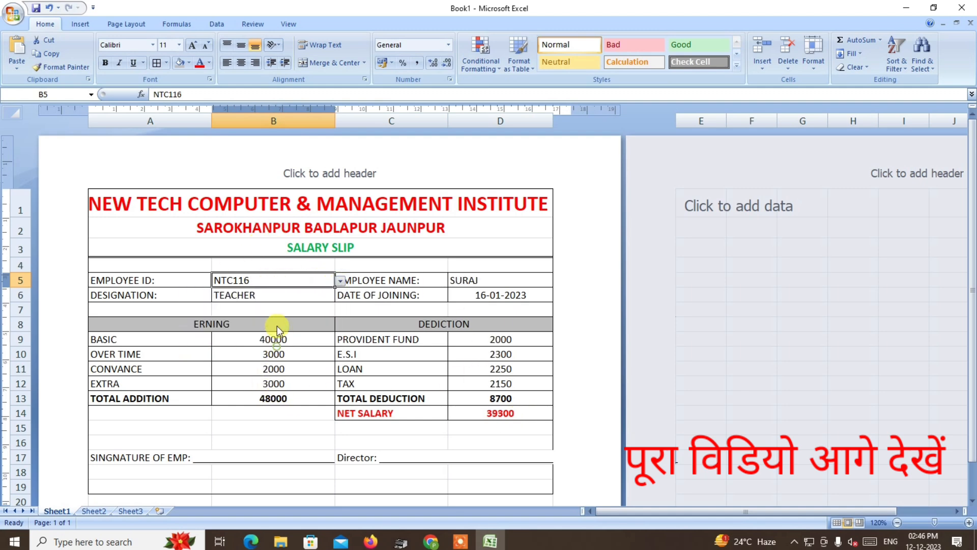
{"action": "left_click", "coordinate": [340, 281]}
{"action": "left_click", "coordinate": [269, 352]}
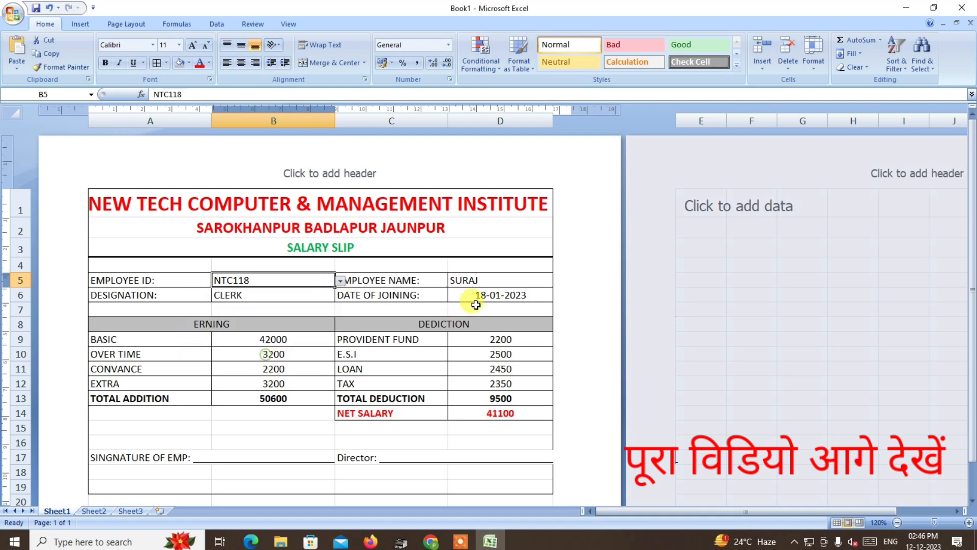
{"action": "left_click", "coordinate": [340, 281]}
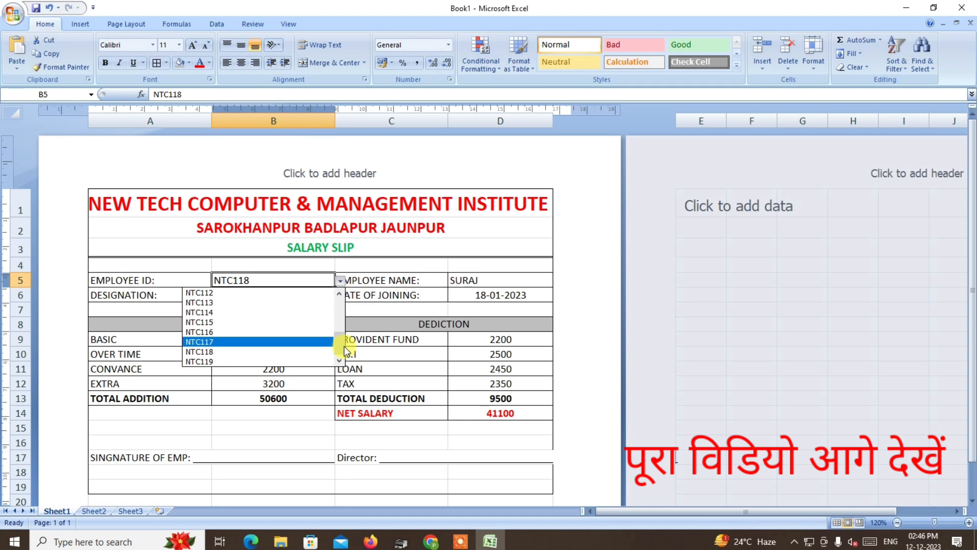
{"action": "left_click_drag", "start_coordinate": [344, 347], "coordinate": [338, 316]}
{"action": "left_click", "coordinate": [239, 320]}
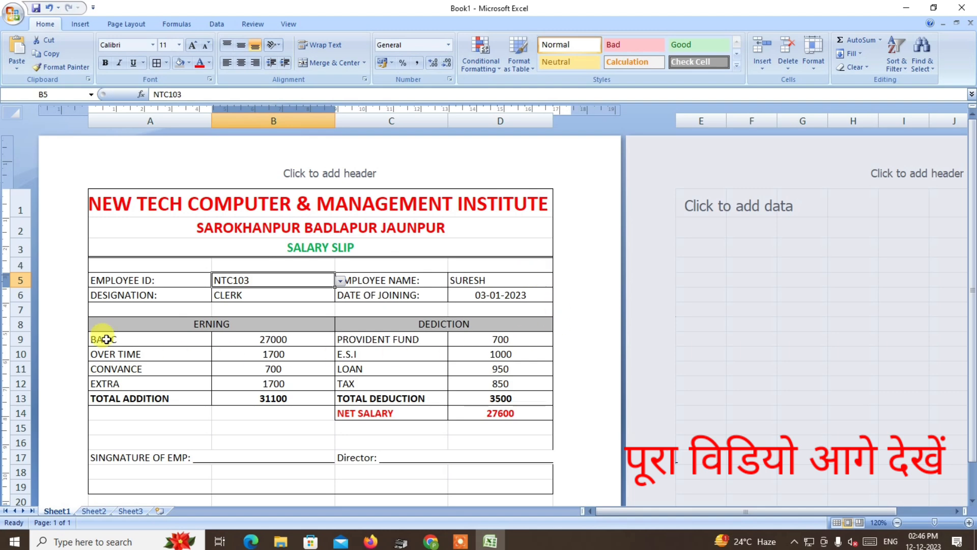
{"action": "left_click", "coordinate": [374, 250]}
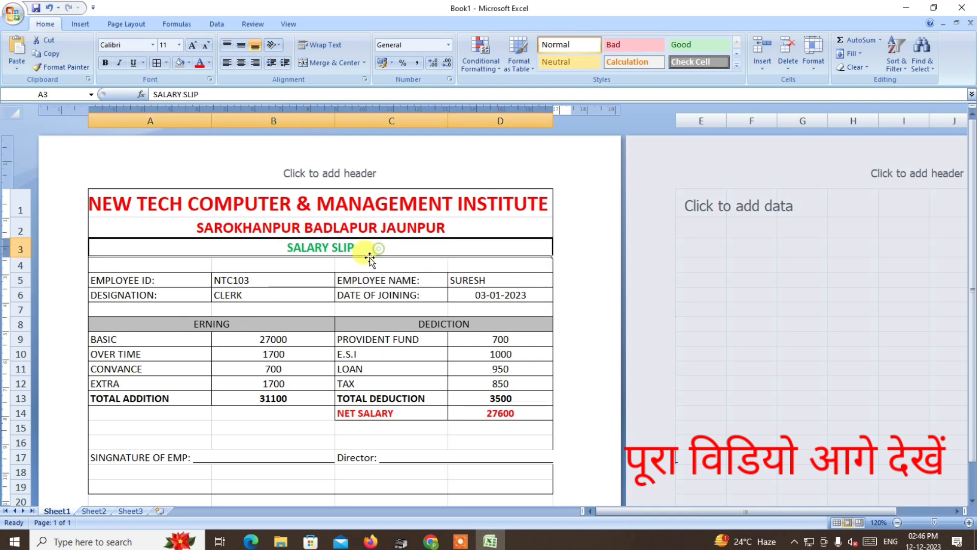
{"action": "key", "text": "ctrl+F2"}
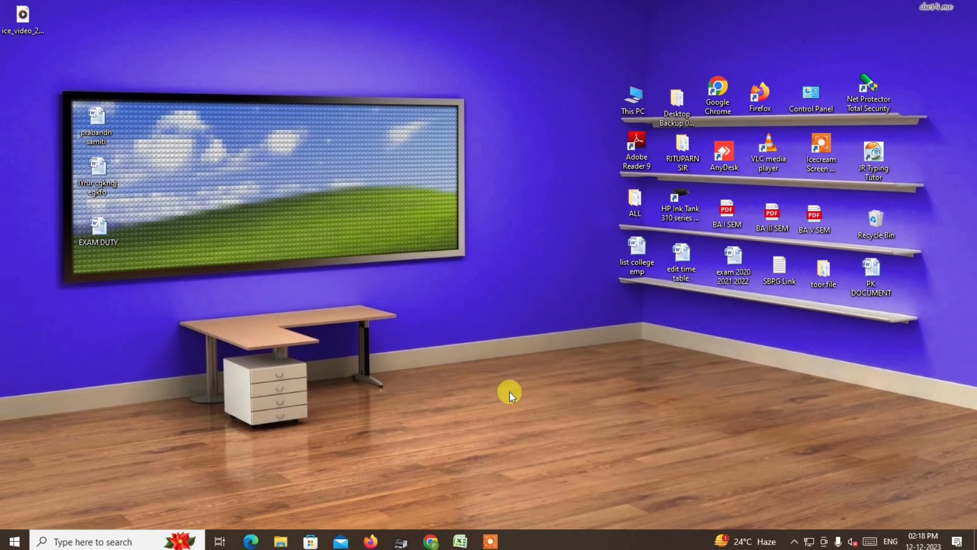
- Bring up the blank salary slip workbook and check how it looks in print preview
{"action": "left_click", "coordinate": [462, 542]}
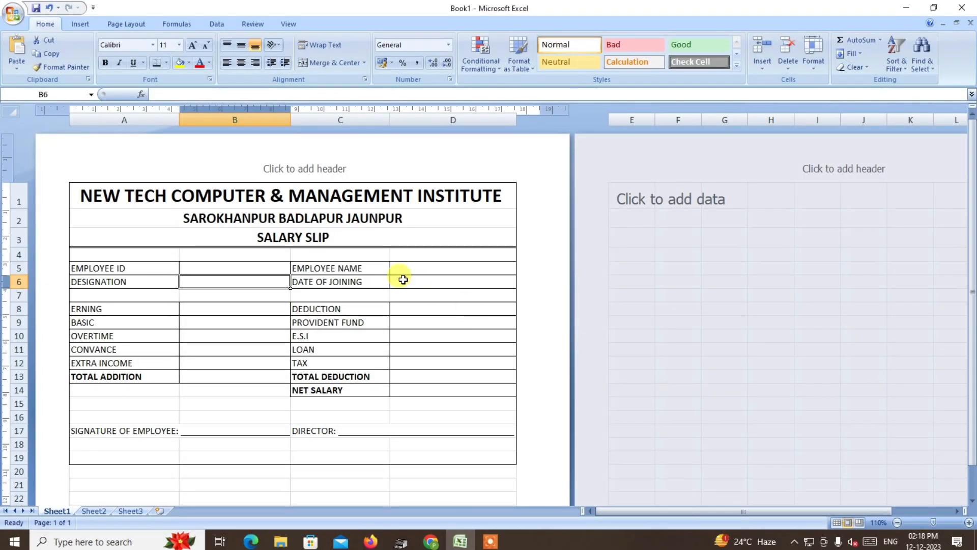
{"action": "left_click", "coordinate": [141, 198]}
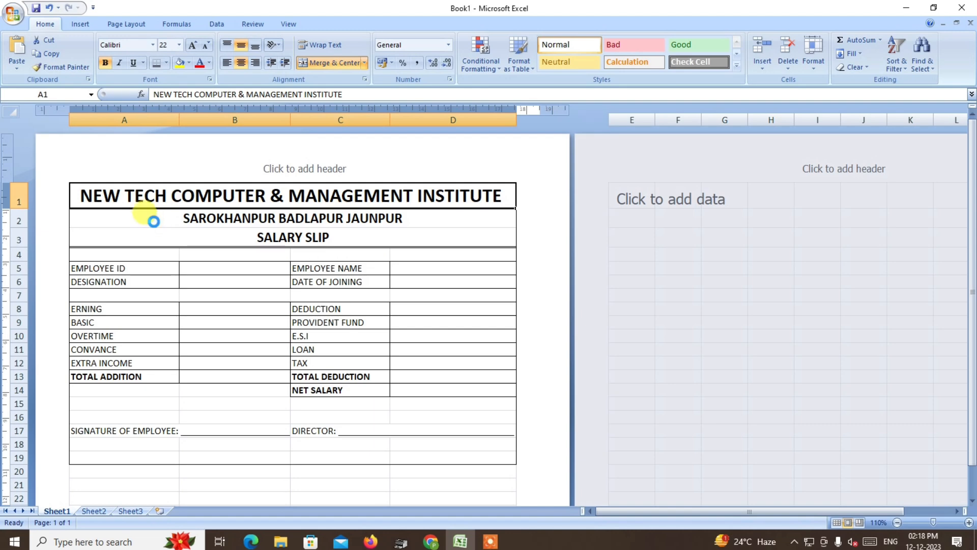
{"action": "key", "text": "ctrl+F2"}
{"action": "left_click", "coordinate": [426, 251]}
{"action": "left_click", "coordinate": [427, 250]}
{"action": "scroll", "coordinate": [426, 247], "scroll_direction": "up", "scroll_amount": 3}
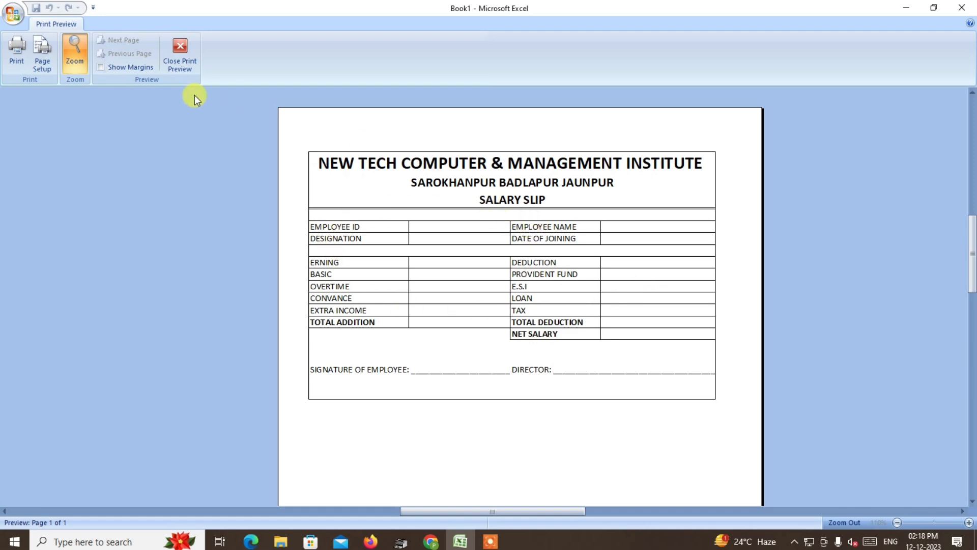
{"action": "left_click", "coordinate": [183, 49]}
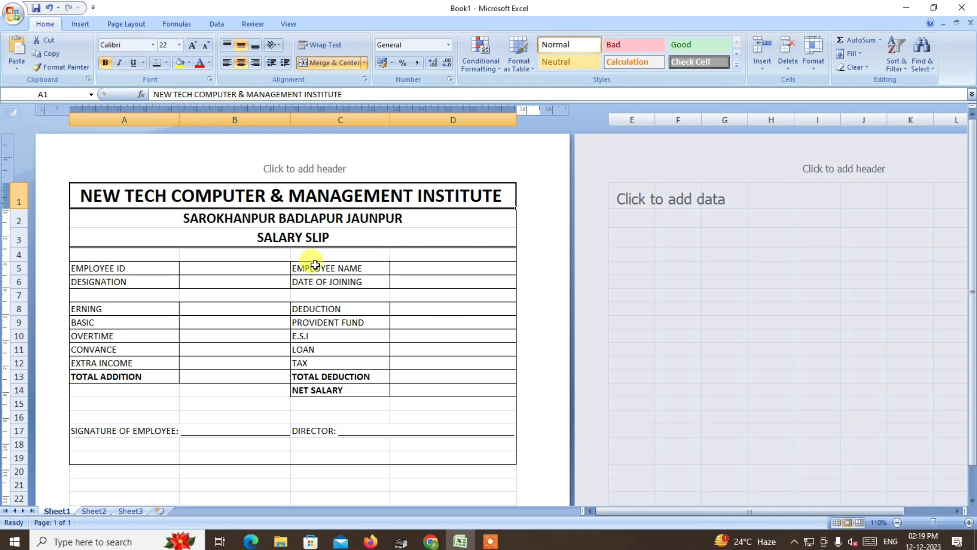
- Close the blank salary slip workbook and launch Excel again with a new workbook in a maximized window
{"action": "left_click", "coordinate": [962, 8]}
{"action": "left_click", "coordinate": [496, 302]}
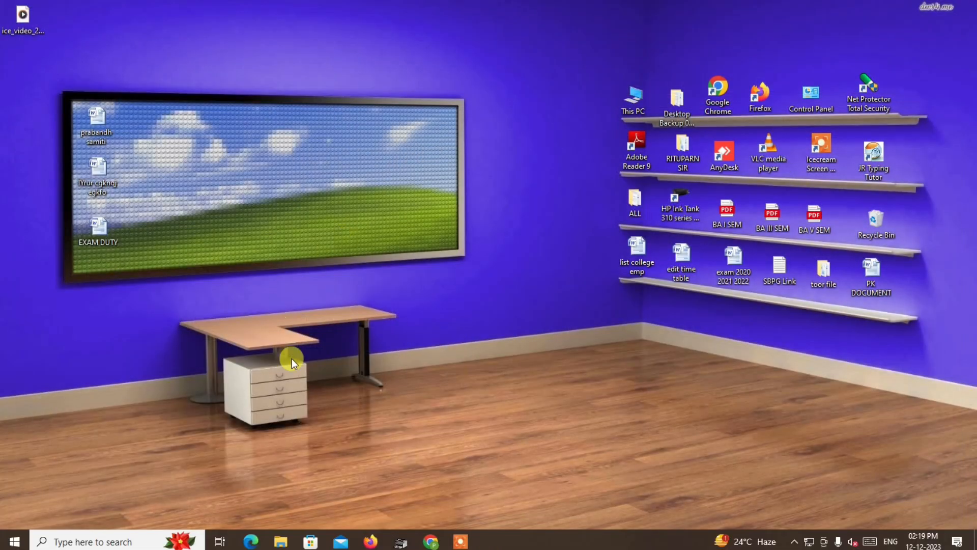
{"action": "key", "text": "super+r"}
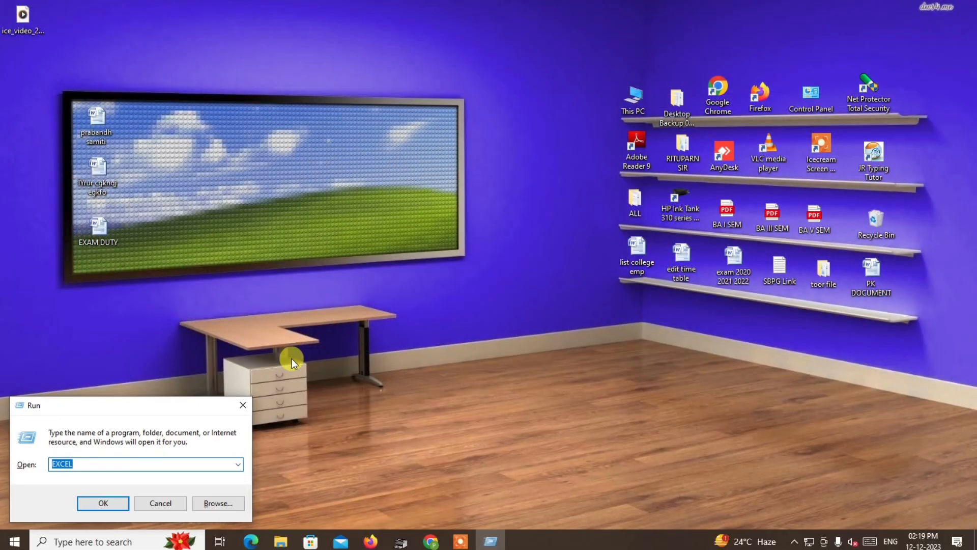
{"action": "key", "text": "Return"}
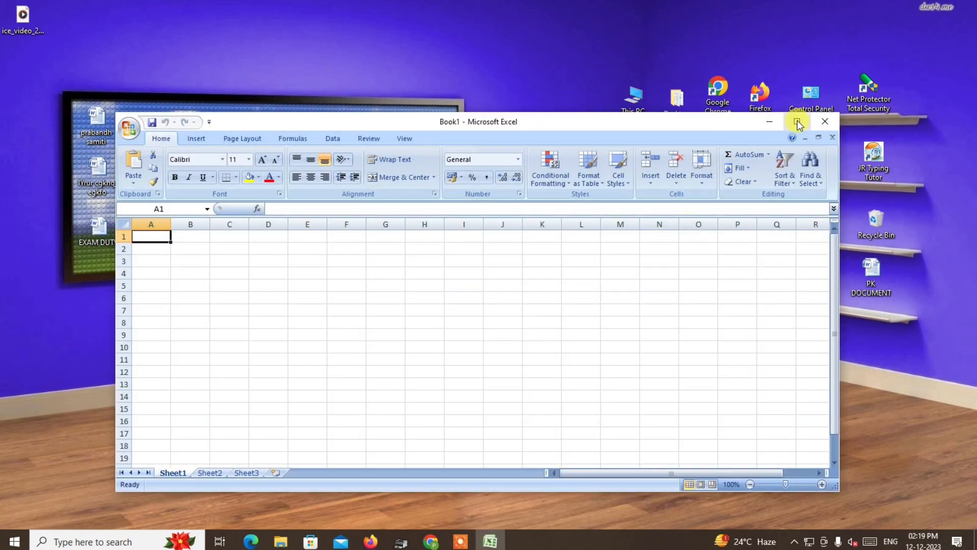
{"action": "left_click", "coordinate": [797, 121]}
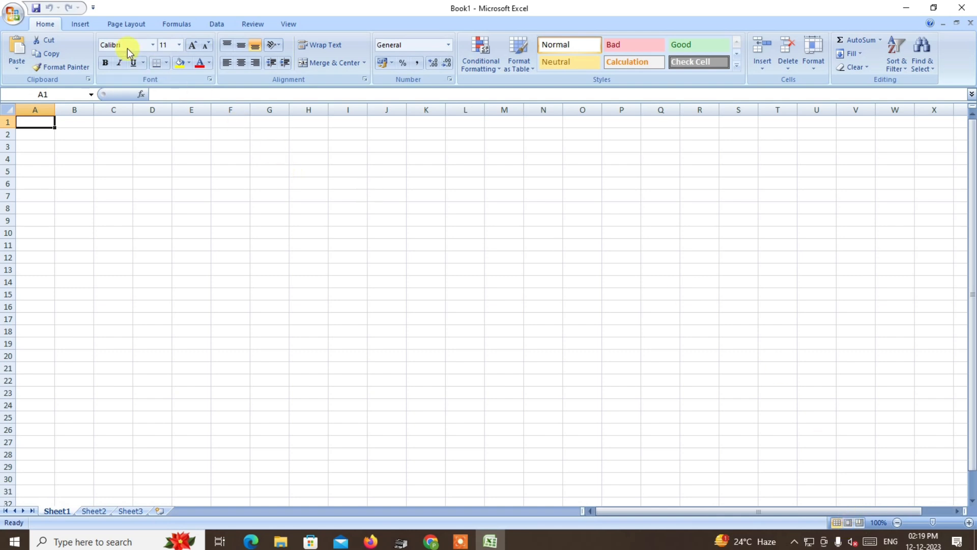
- Switch the empty sheet to Page Layout view
{"action": "left_click", "coordinate": [118, 25]}
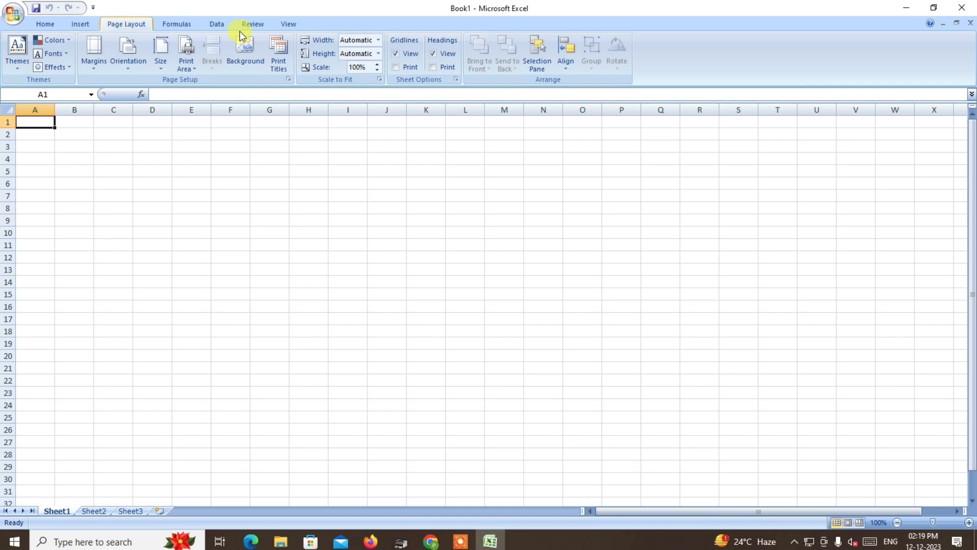
{"action": "left_click", "coordinate": [289, 24]}
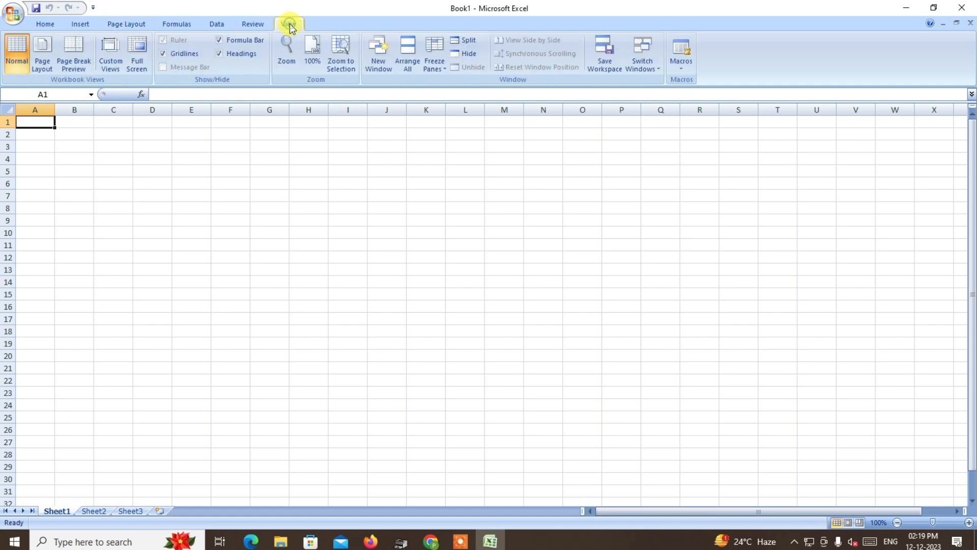
{"action": "left_click", "coordinate": [41, 47]}
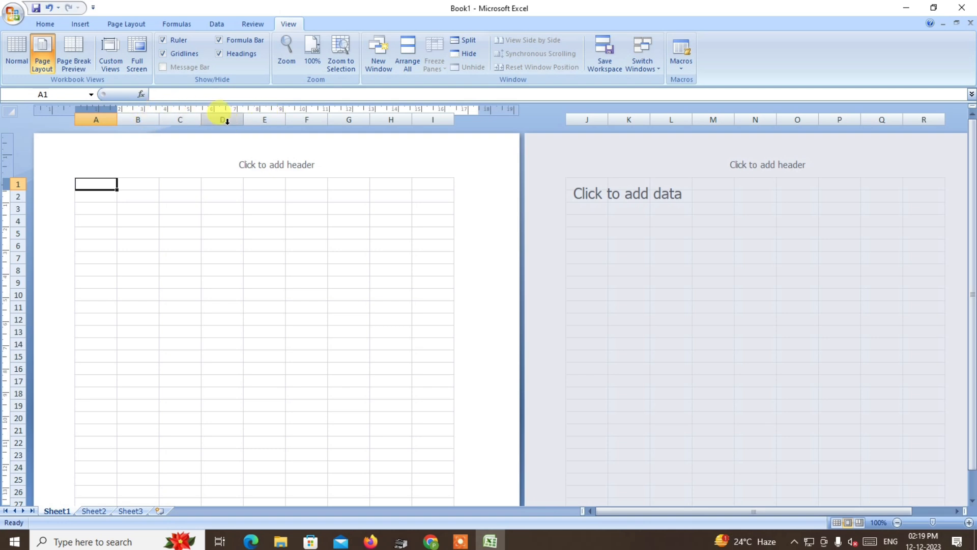
- Widen columns A to D so that these four columns fill the width of the first page
{"action": "left_click", "coordinate": [105, 119]}
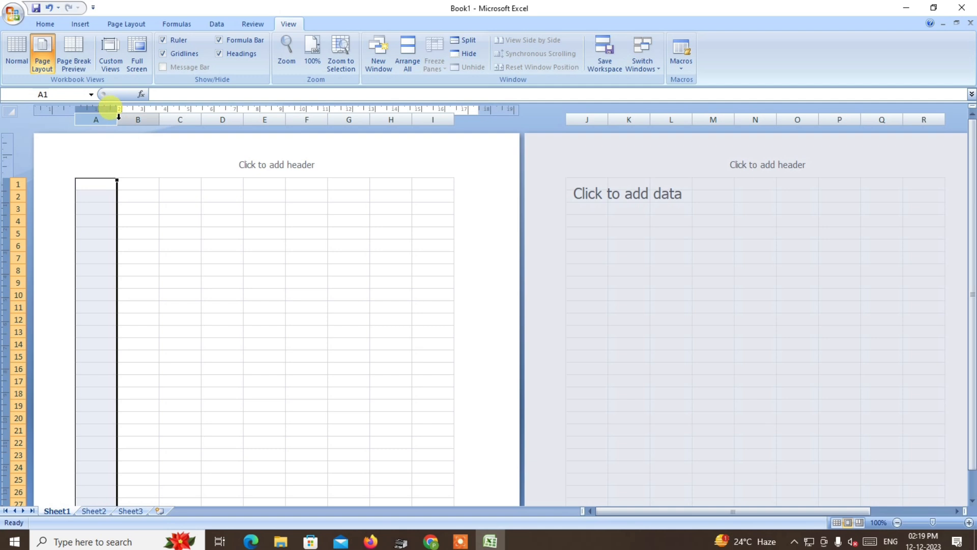
{"action": "left_click_drag", "start_coordinate": [118, 118], "coordinate": [177, 125]}
{"action": "left_click", "coordinate": [127, 186]}
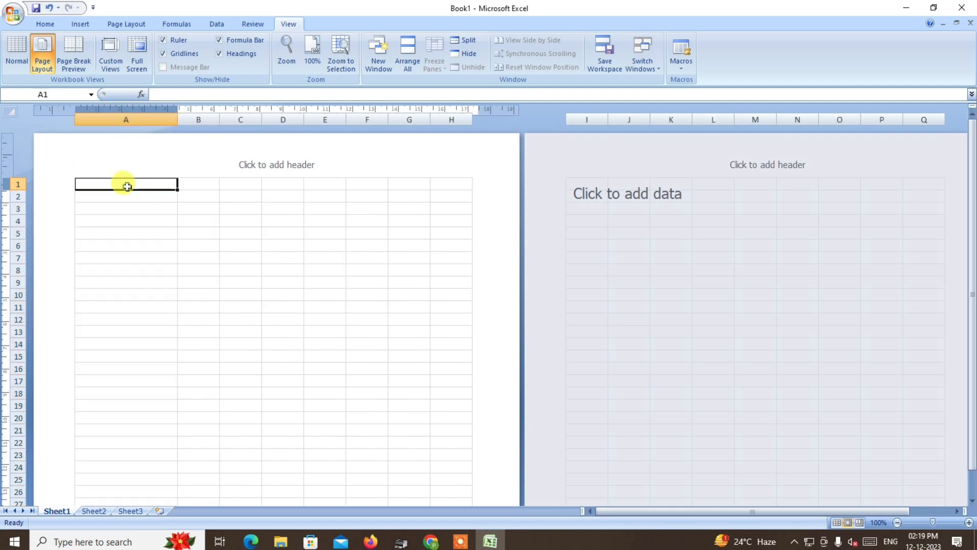
{"action": "left_click", "coordinate": [205, 119]}
{"action": "left_click_drag", "start_coordinate": [220, 121], "coordinate": [461, 118]}
{"action": "left_click", "coordinate": [207, 181]}
{"action": "left_click", "coordinate": [322, 183]}
{"action": "left_click", "coordinate": [389, 183]}
{"action": "left_click", "coordinate": [116, 187]}
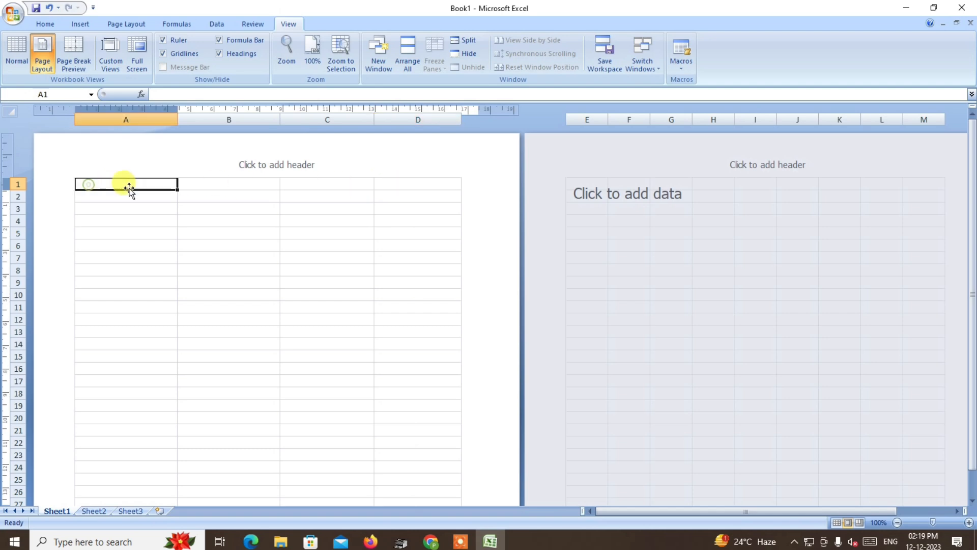
{"action": "left_click", "coordinate": [201, 184]}
{"action": "left_click", "coordinate": [334, 186]}
{"action": "left_click", "coordinate": [427, 186]}
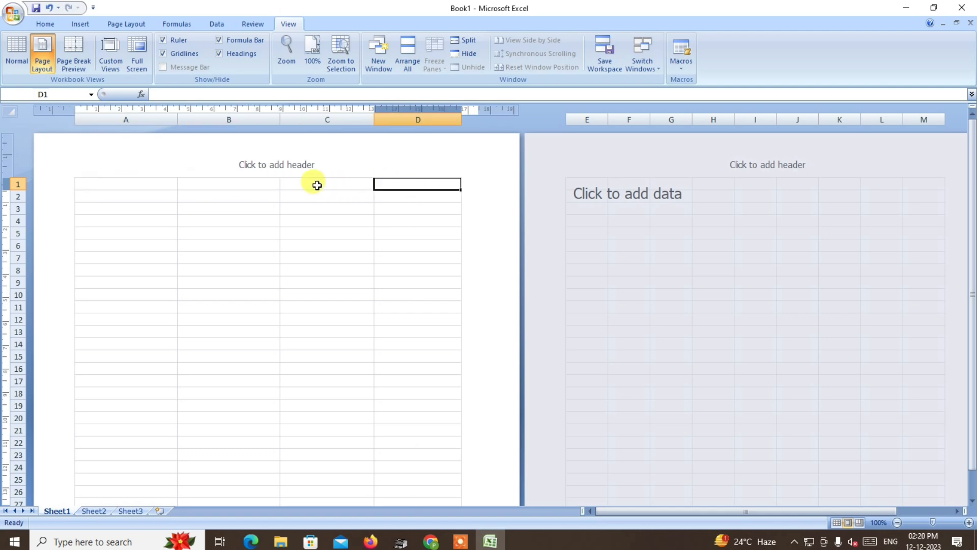
- Enter the label "EMPLOYEE ID:" in cell A1
{"action": "left_click", "coordinate": [101, 185]}
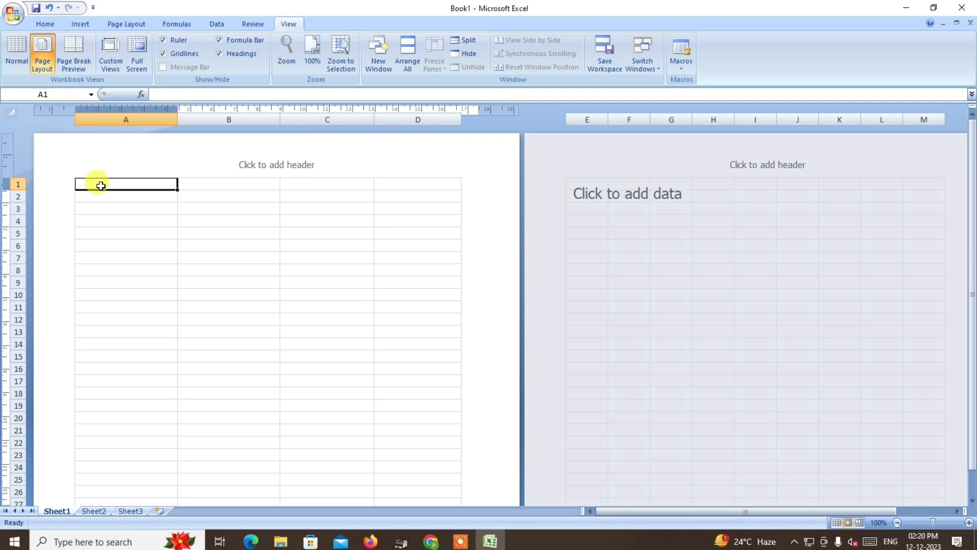
{"action": "type", "text": "EMPLOYEEE"}
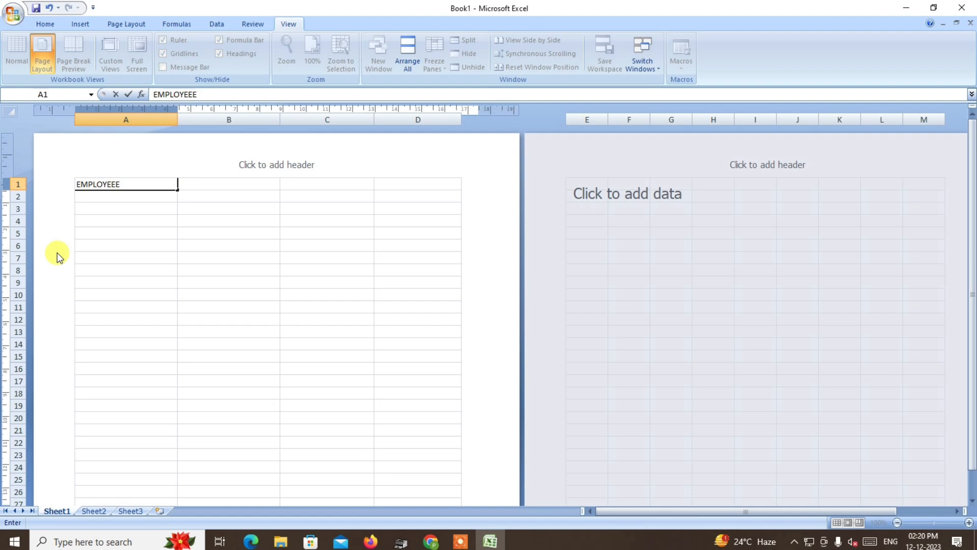
{"action": "key", "text": "BackSpace"}
{"action": "type", "text": "ID:"}
{"action": "key", "text": "Tab"}
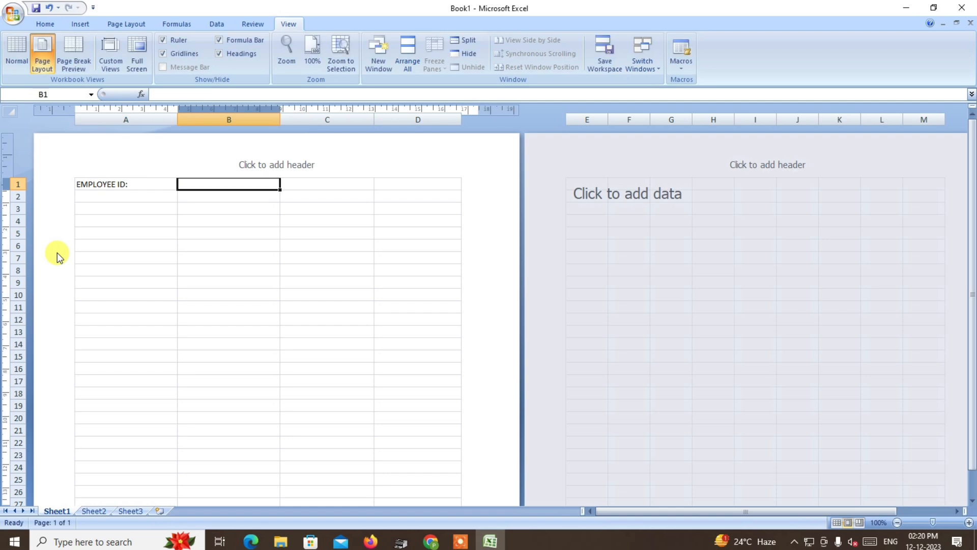
- Move the "EMPLOYEE ID:" label from cell A1 to cell A6
{"action": "left_click", "coordinate": [109, 185]}
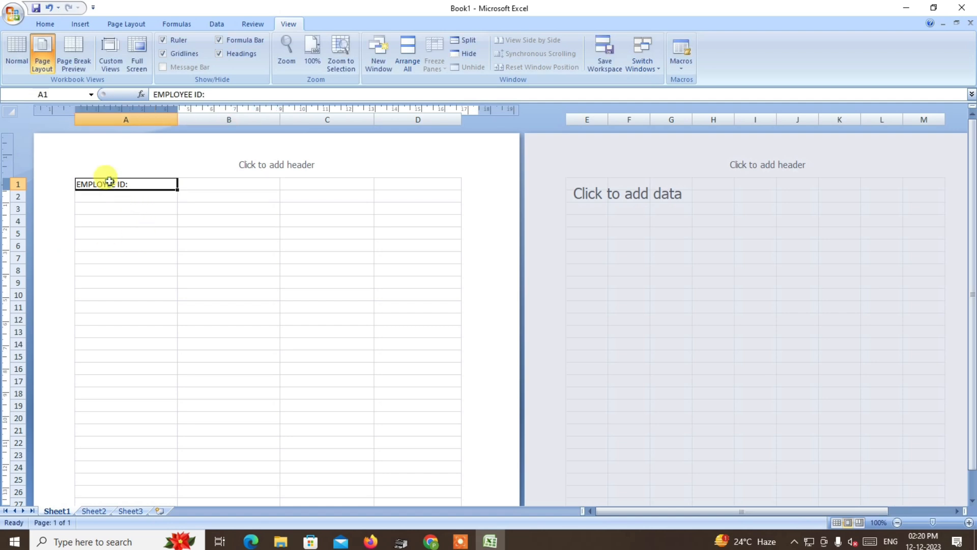
{"action": "left_click", "coordinate": [220, 184]}
{"action": "left_click", "coordinate": [135, 182]}
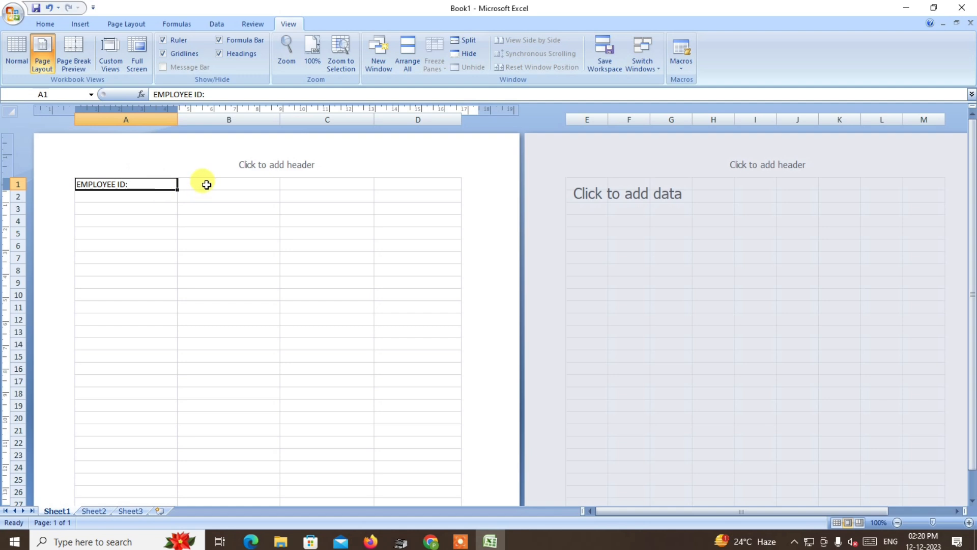
{"action": "left_click", "coordinate": [206, 186]}
{"action": "left_click", "coordinate": [111, 182]}
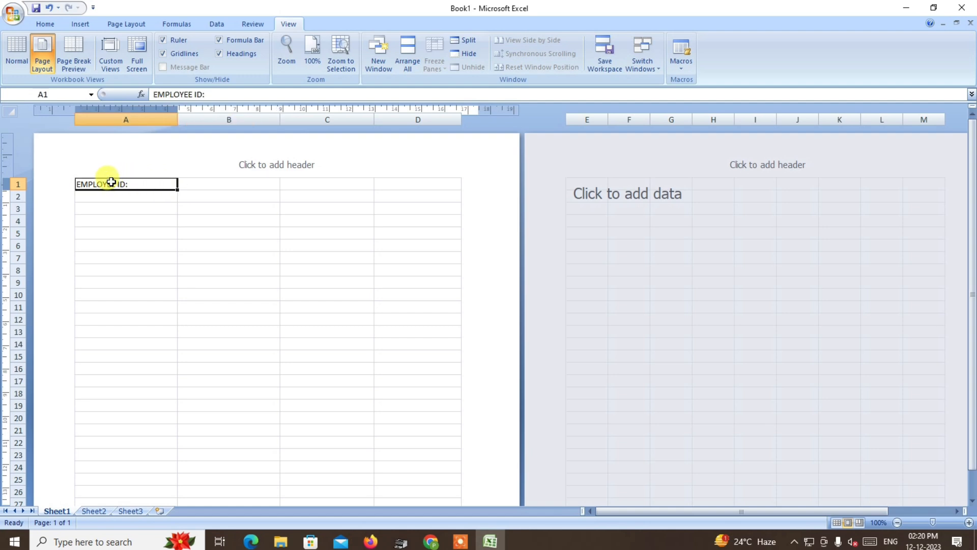
{"action": "key", "text": "ctrl+c"}
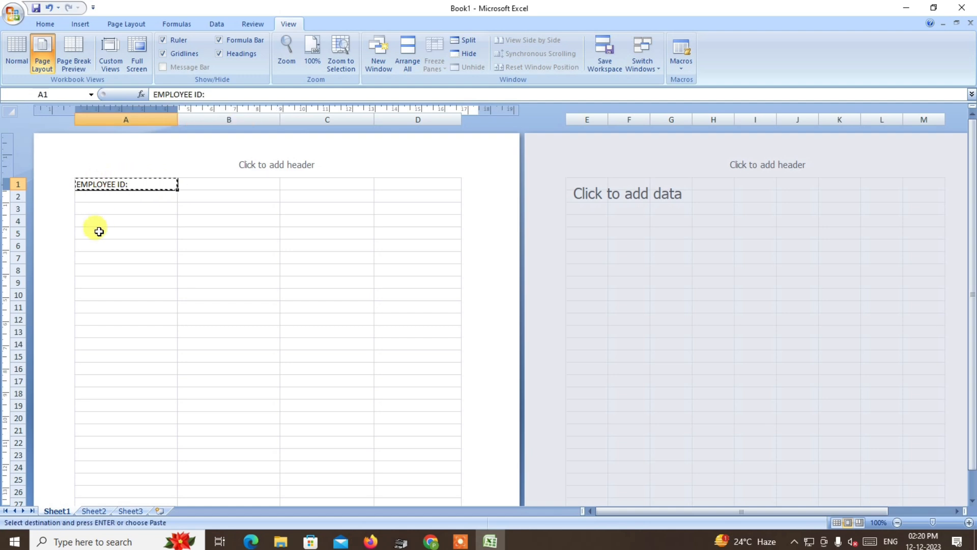
{"action": "left_click", "coordinate": [96, 245]}
{"action": "key", "text": "ctrl+v"}
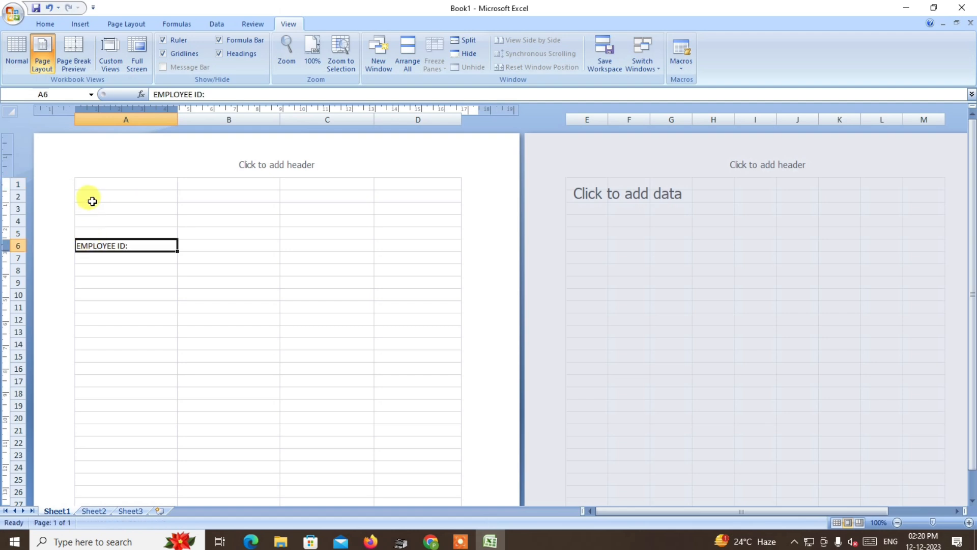
- Merge cells A1 to D1 with Merge Across to form the heading row
{"action": "left_click", "coordinate": [96, 186]}
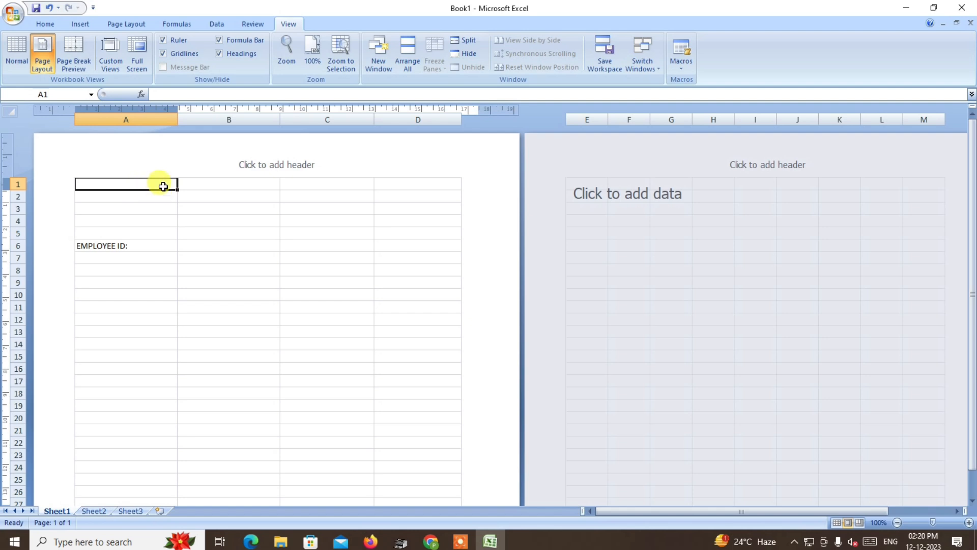
{"action": "left_click_drag", "start_coordinate": [160, 184], "coordinate": [445, 185]}
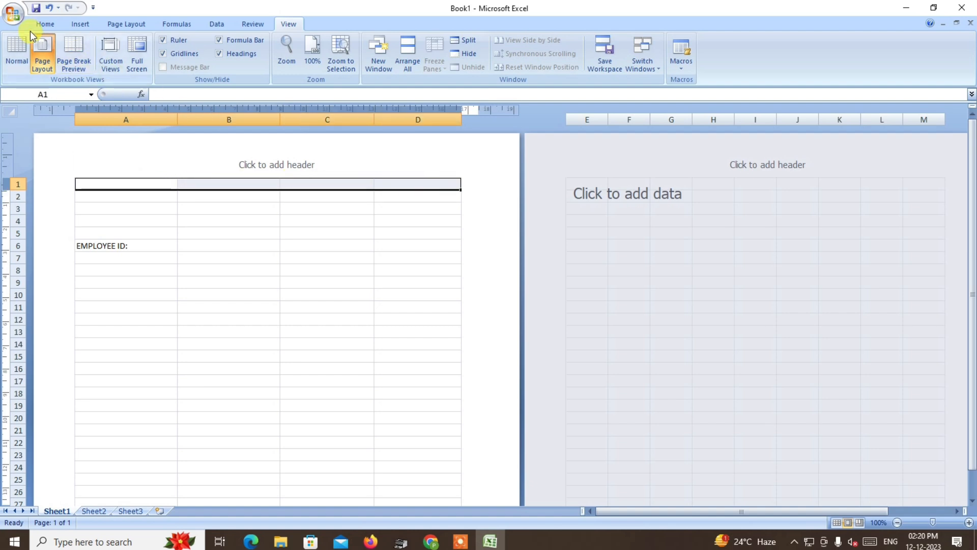
{"action": "left_click", "coordinate": [45, 24]}
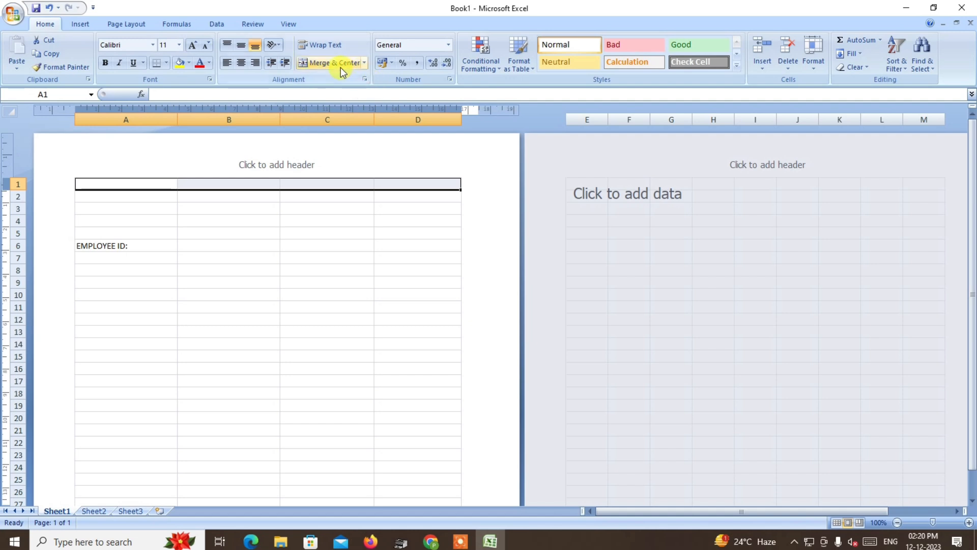
{"action": "left_click", "coordinate": [364, 65]}
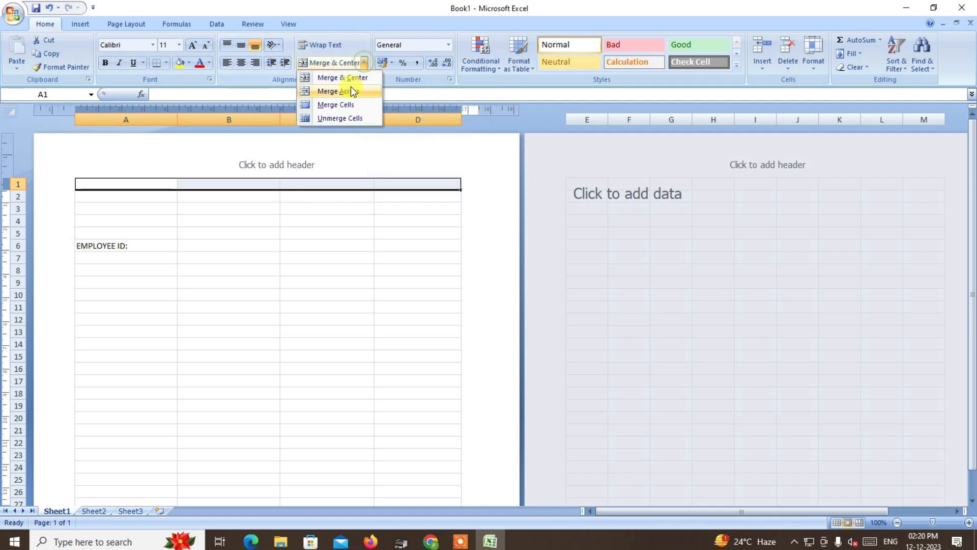
{"action": "left_click", "coordinate": [338, 90]}
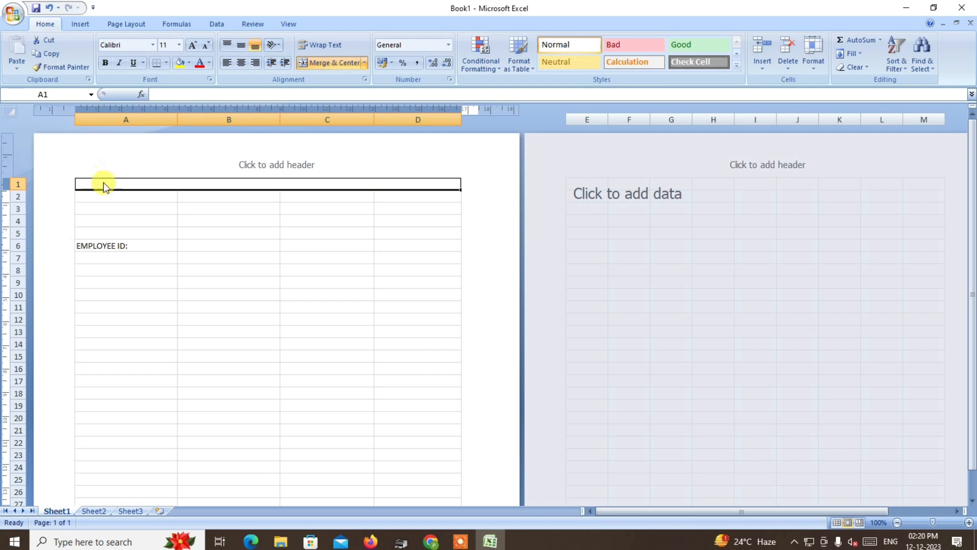
- Enter the heading "NEW TECH COMPUTER & MANAGEMENT INSTITUTE" in the merged cell A1
{"action": "type", "text": "NEW TECH COMP"}
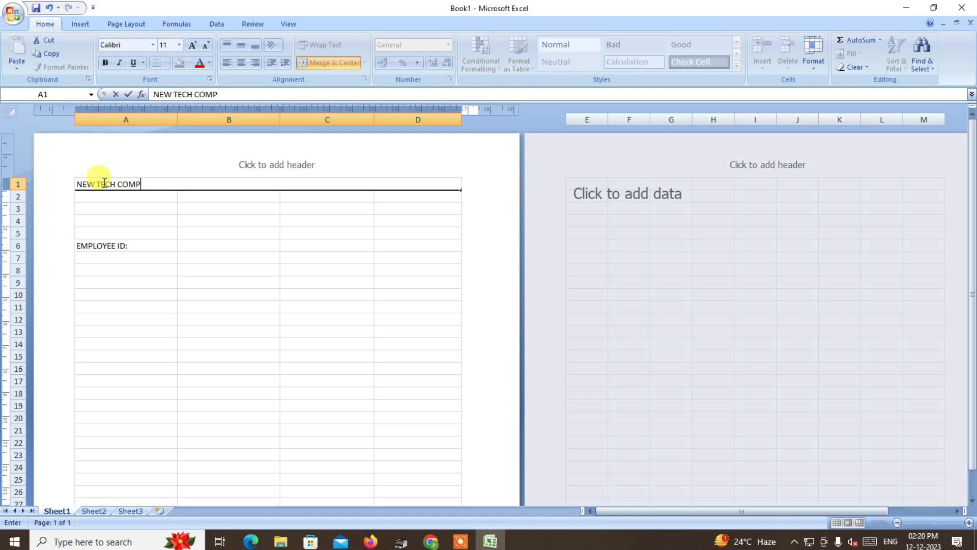
{"action": "type", "text": "UTER & MANAGEME"}
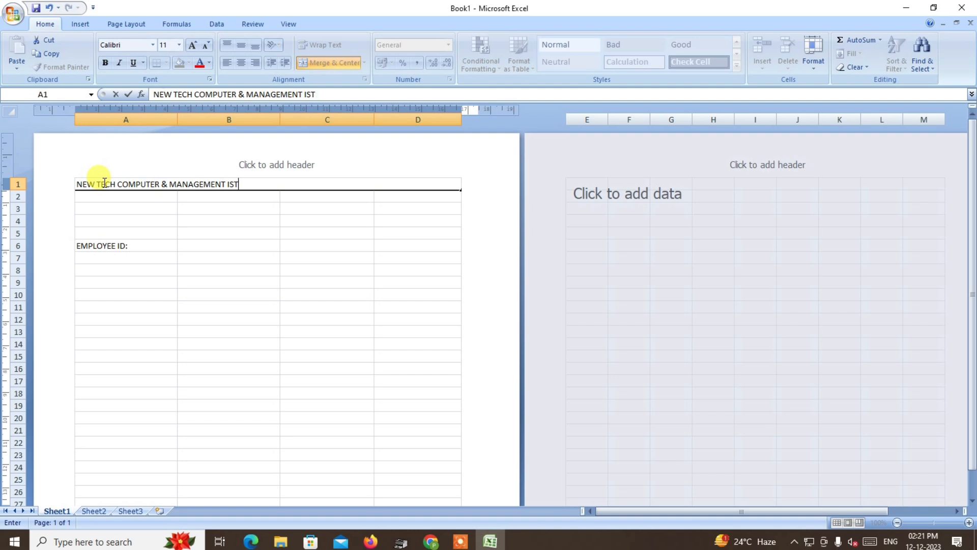
{"action": "type", "text": "NT INSTITUTE"}
- Merge cells A2 to D2 into one row and enter the institute's address line in it
{"action": "left_click", "coordinate": [95, 196]}
{"action": "left_click_drag", "start_coordinate": [96, 195], "coordinate": [437, 196]}
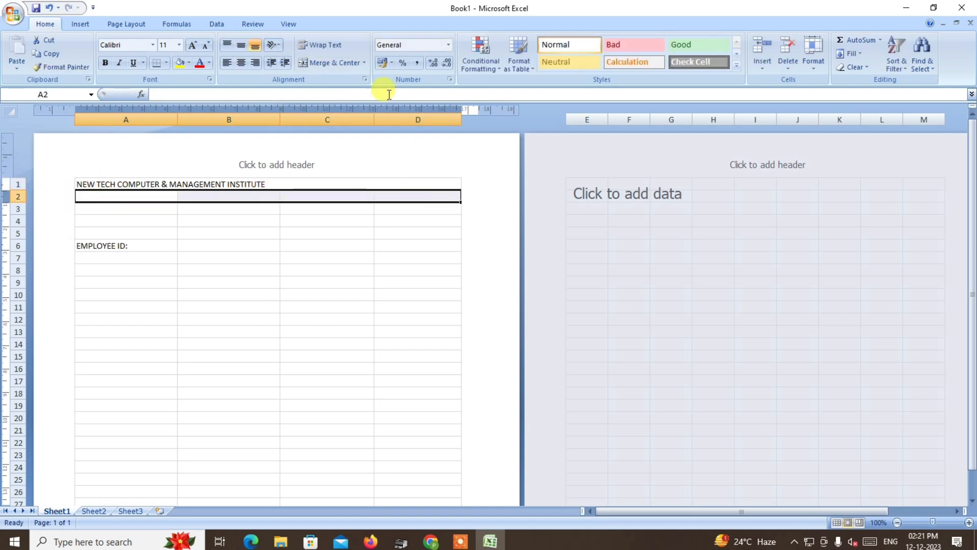
{"action": "left_click", "coordinate": [365, 62]}
{"action": "left_click", "coordinate": [332, 81]}
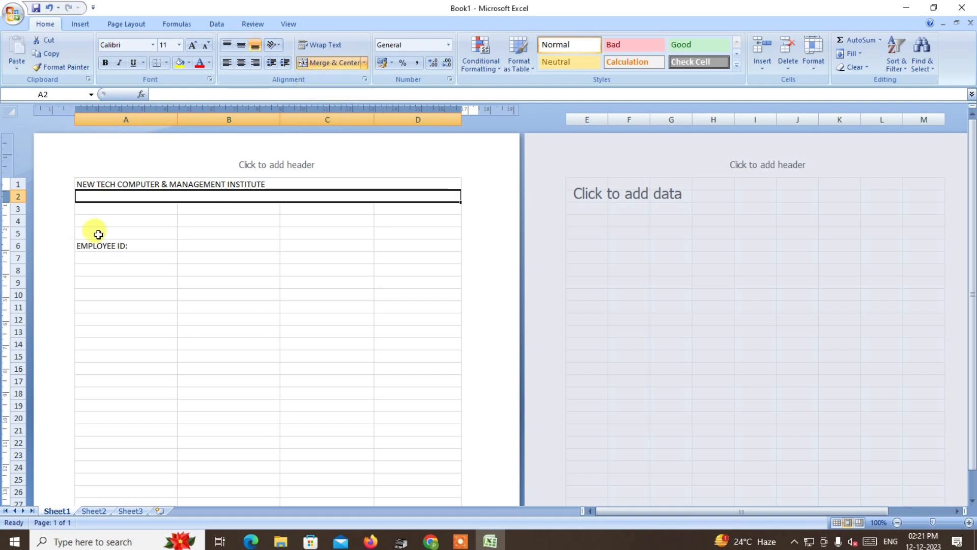
{"action": "type", "text": "SAROKHAN"}
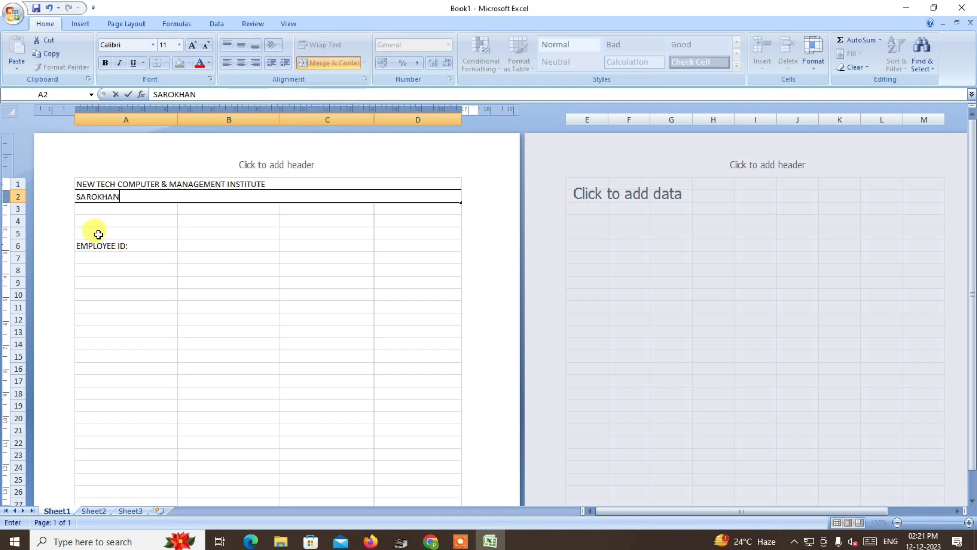
{"action": "type", "text": "PUR BADLAPUR JAUNPUR"}
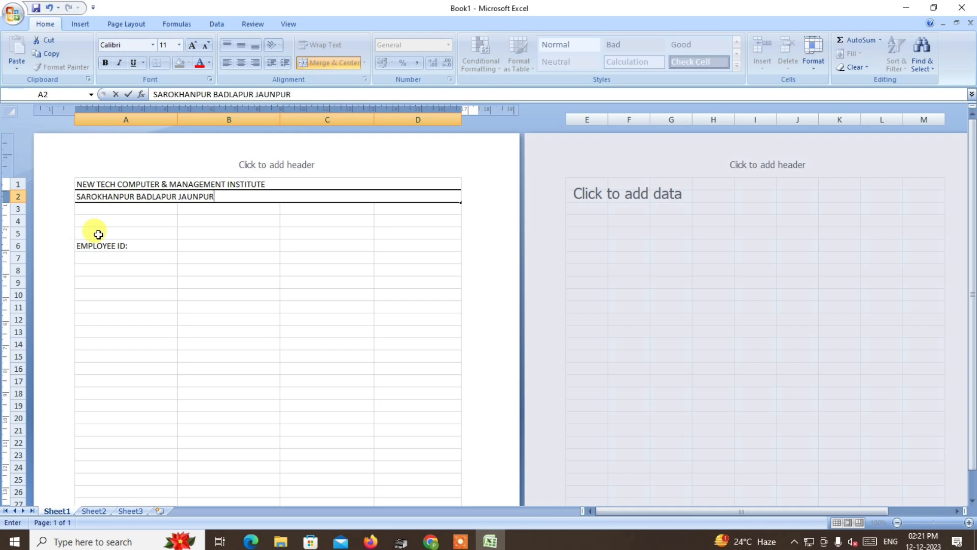
- Merge cells A3 to D3 with Merge Across and enter the title "SALARY SLIP" in the merged row
{"action": "left_click", "coordinate": [89, 209]}
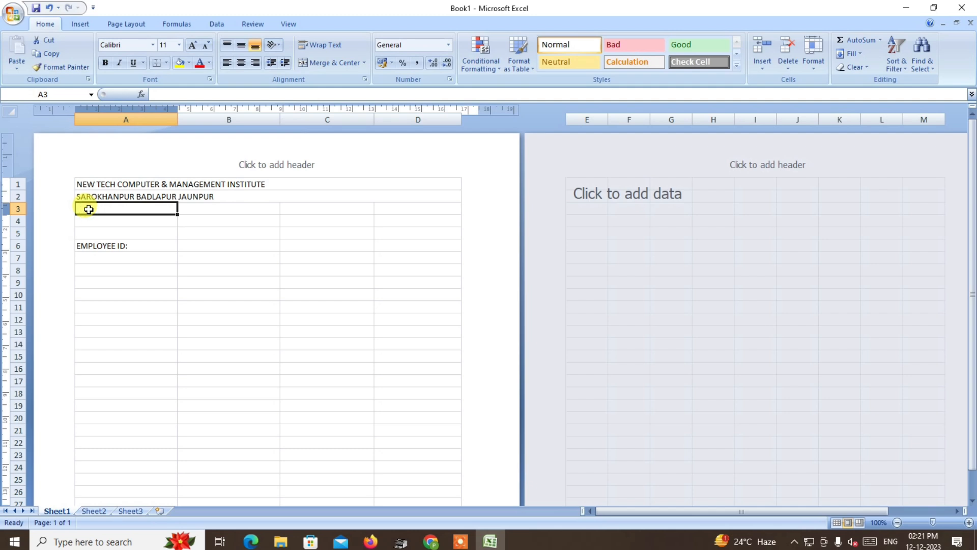
{"action": "left_click_drag", "start_coordinate": [96, 209], "coordinate": [466, 212]}
{"action": "left_click", "coordinate": [364, 62]}
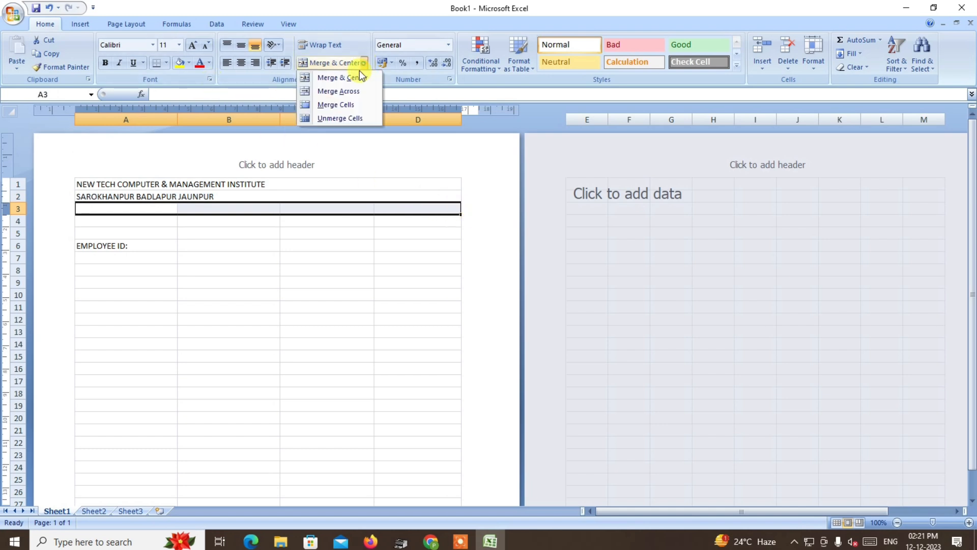
{"action": "left_click", "coordinate": [345, 92]}
{"action": "type", "text": "SALARY SLI"}
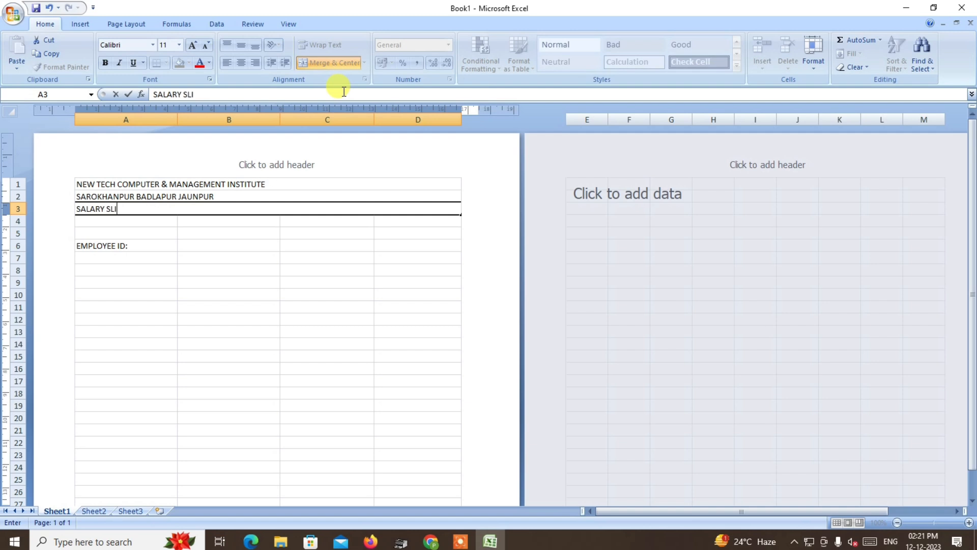
{"action": "type", "text": "P"}
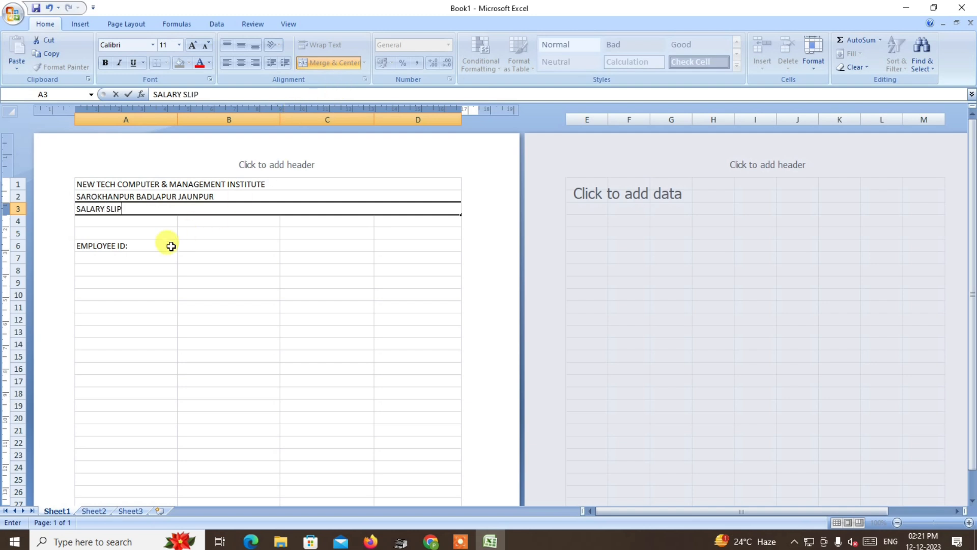
{"action": "left_click", "coordinate": [109, 281]}
- Center the three heading rows A1 to D3 horizontally and align them to the middle vertically
{"action": "left_click_drag", "start_coordinate": [94, 185], "coordinate": [98, 207]}
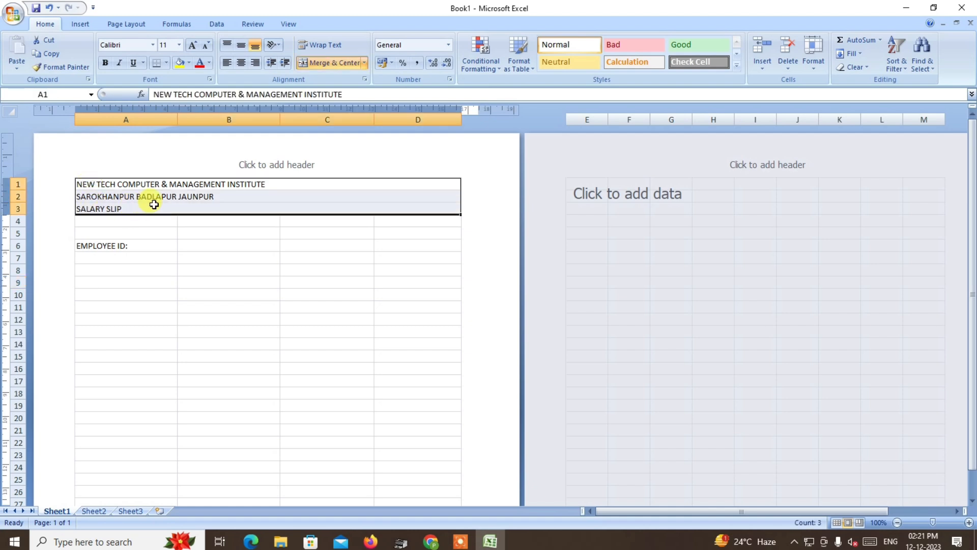
{"action": "left_click", "coordinate": [242, 63]}
{"action": "left_click", "coordinate": [238, 46]}
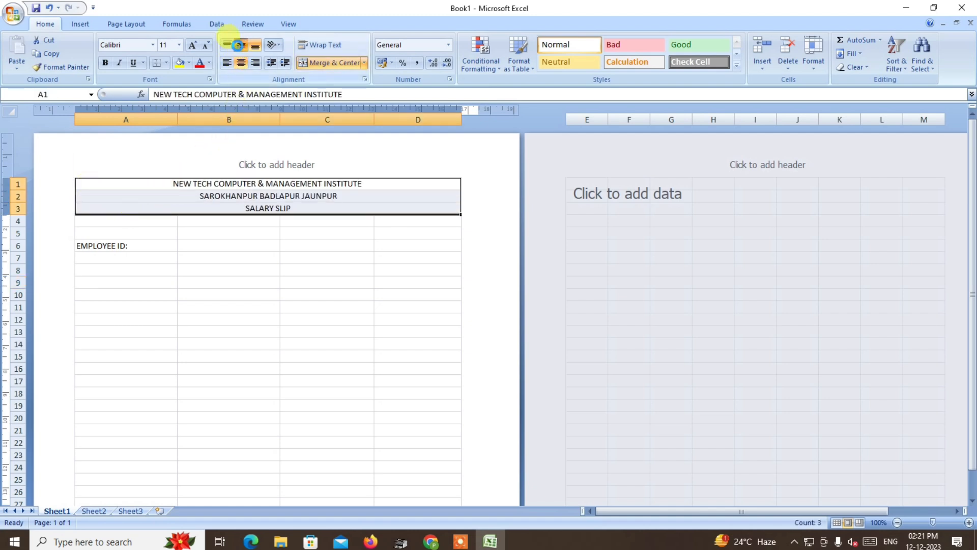
- Set the institute name in row 1 to font size 22 and make it bold
{"action": "left_click", "coordinate": [280, 186]}
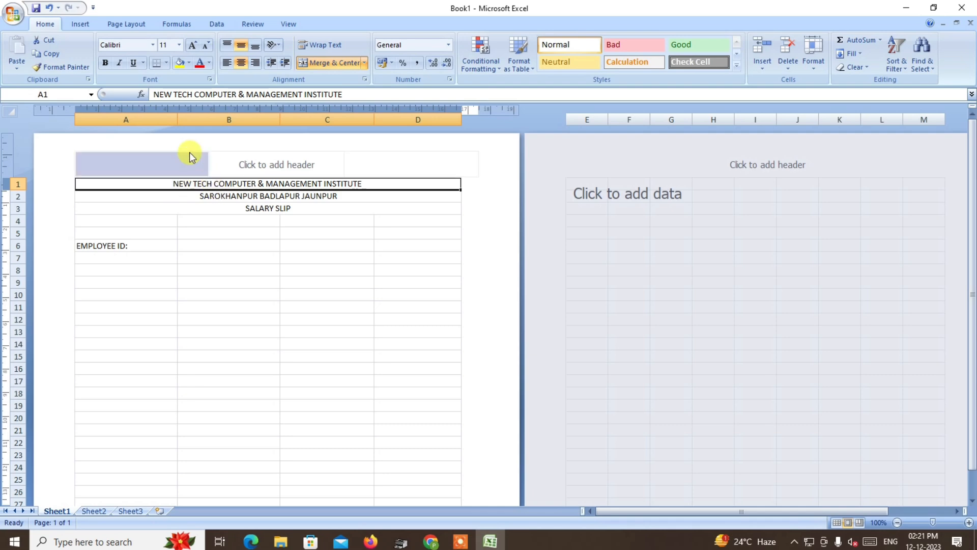
{"action": "left_click", "coordinate": [193, 47]}
{"action": "left_click", "coordinate": [192, 46]}
{"action": "left_click", "coordinate": [192, 47]}
{"action": "left_click", "coordinate": [192, 46]}
{"action": "left_click", "coordinate": [192, 46]}
{"action": "left_click", "coordinate": [192, 45]}
{"action": "left_click", "coordinate": [207, 44]}
{"action": "left_click", "coordinate": [206, 43]}
{"action": "left_click", "coordinate": [207, 43]}
{"action": "left_click", "coordinate": [191, 46]}
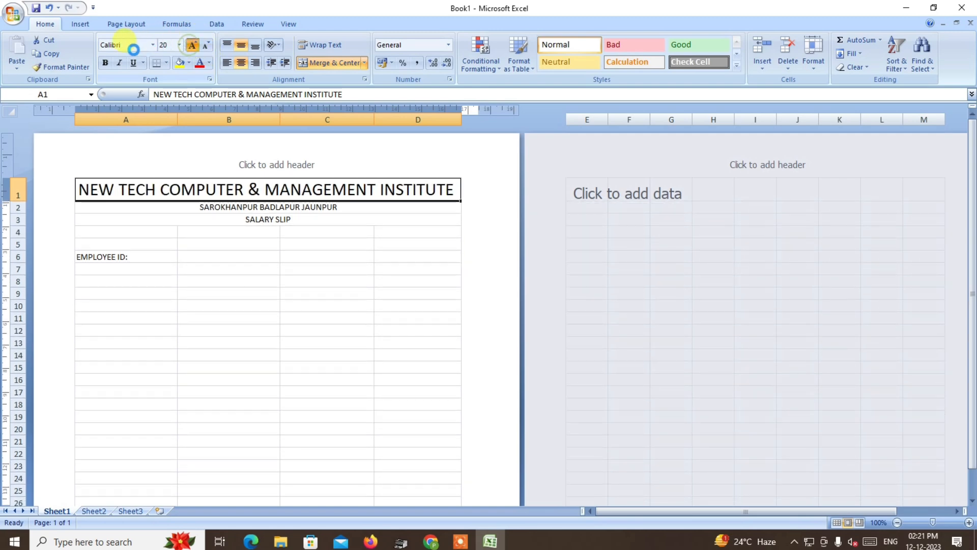
{"action": "left_click", "coordinate": [105, 63]}
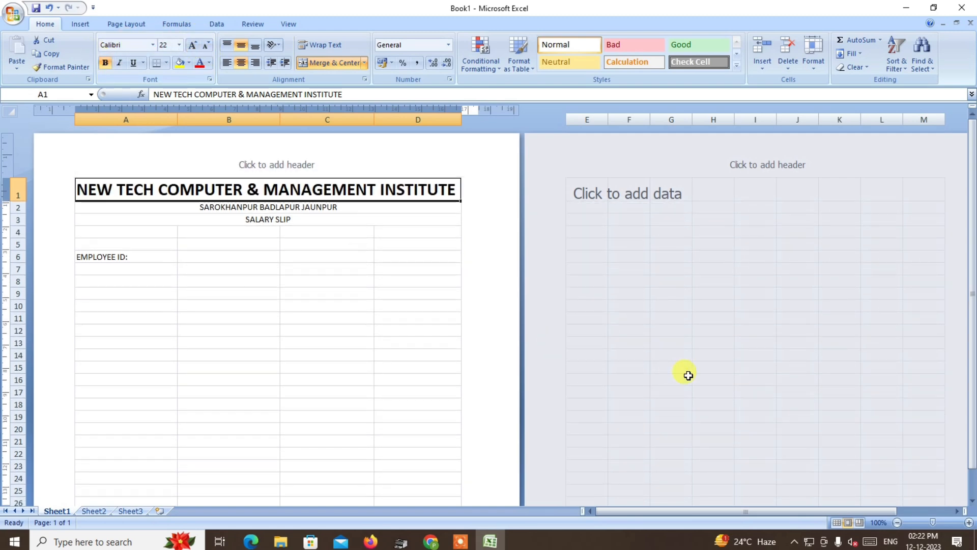
- Zoom the page to 180% and examine how the three heading rows fit the page width
{"action": "left_click", "coordinate": [968, 523]}
{"action": "left_click", "coordinate": [969, 522]}
{"action": "left_click", "coordinate": [969, 523]}
{"action": "left_click", "coordinate": [969, 523]}
{"action": "left_click", "coordinate": [968, 523]}
{"action": "left_click", "coordinate": [969, 523]}
{"action": "left_click", "coordinate": [968, 522]}
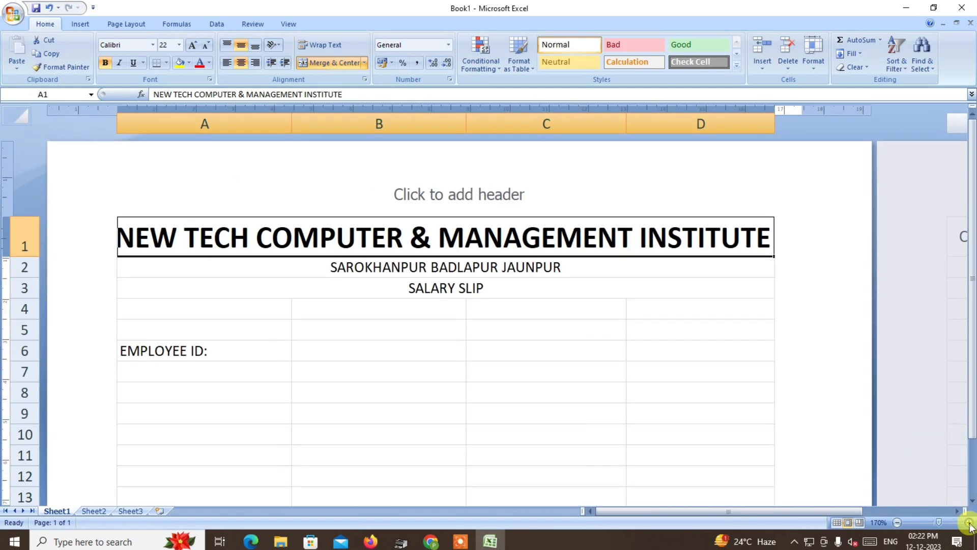
{"action": "left_click", "coordinate": [969, 523]}
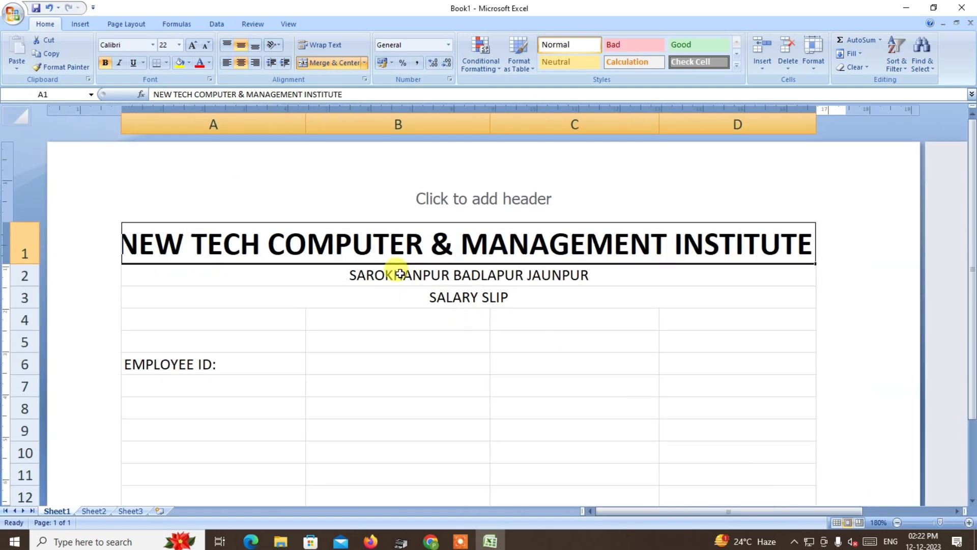
{"action": "scroll", "coordinate": [399, 270], "scroll_direction": "down", "scroll_amount": 2}
{"action": "scroll", "coordinate": [399, 270], "scroll_direction": "up", "scroll_amount": 2}
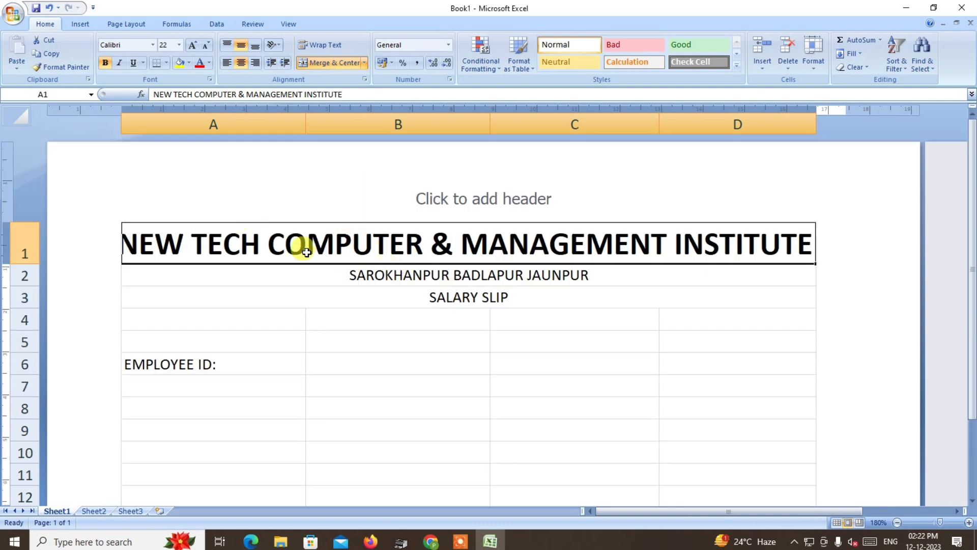
- Set the address line in row 2 to font size 16 and make it bold
{"action": "left_click", "coordinate": [429, 275]}
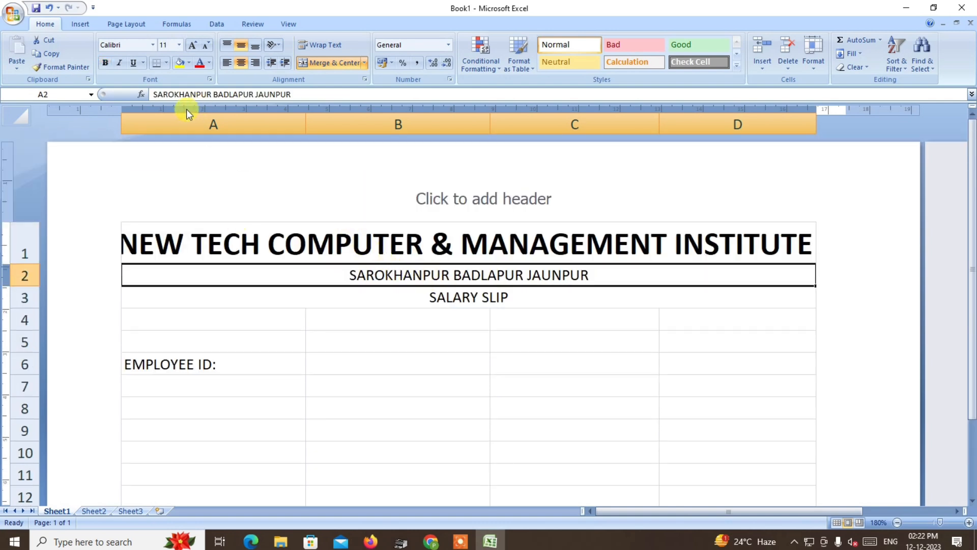
{"action": "left_click", "coordinate": [210, 242]}
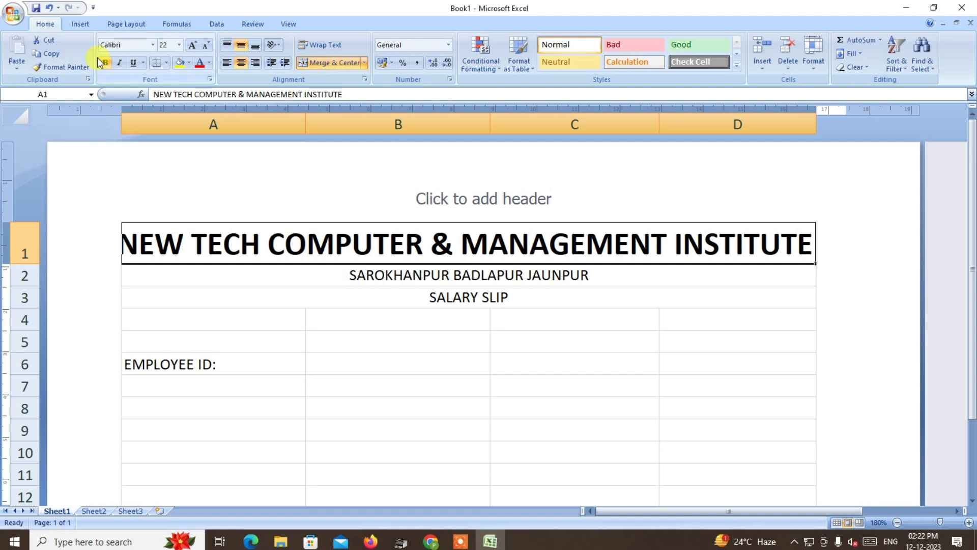
{"action": "left_click", "coordinate": [410, 271]}
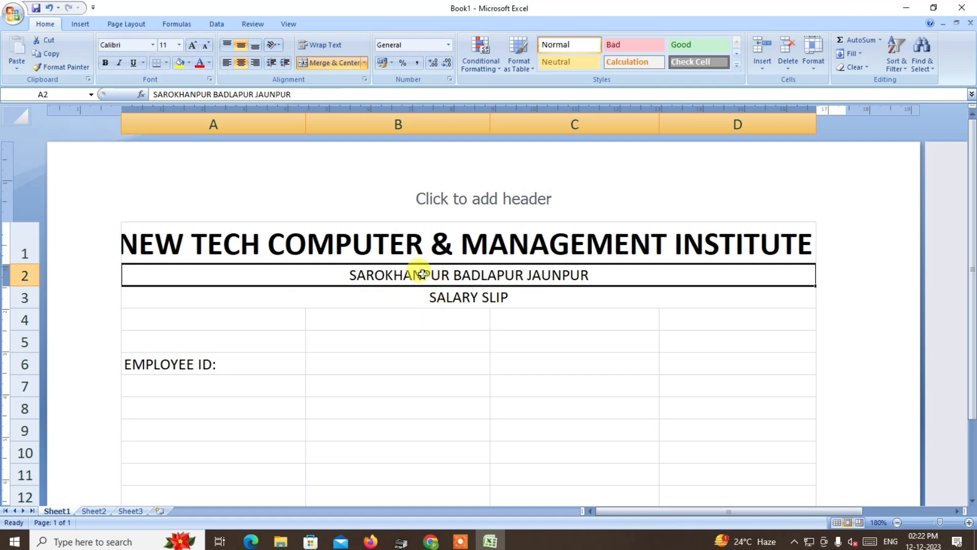
{"action": "left_click", "coordinate": [192, 47]}
{"action": "left_click", "coordinate": [193, 46]}
{"action": "left_click", "coordinate": [193, 47]}
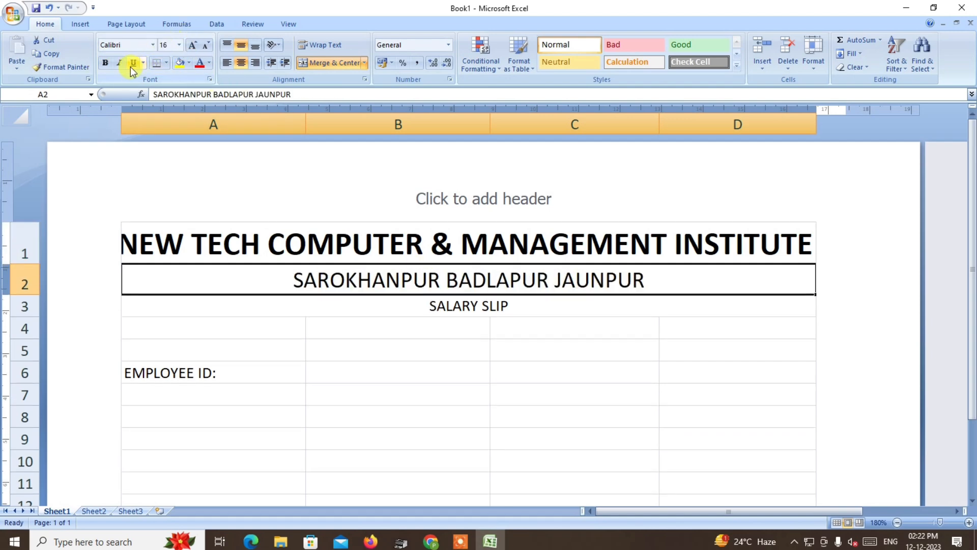
{"action": "left_click", "coordinate": [105, 62]}
- Set the "SALARY SLIP" title in row 3 to font size 14 and make it bold
{"action": "left_click", "coordinate": [443, 306]}
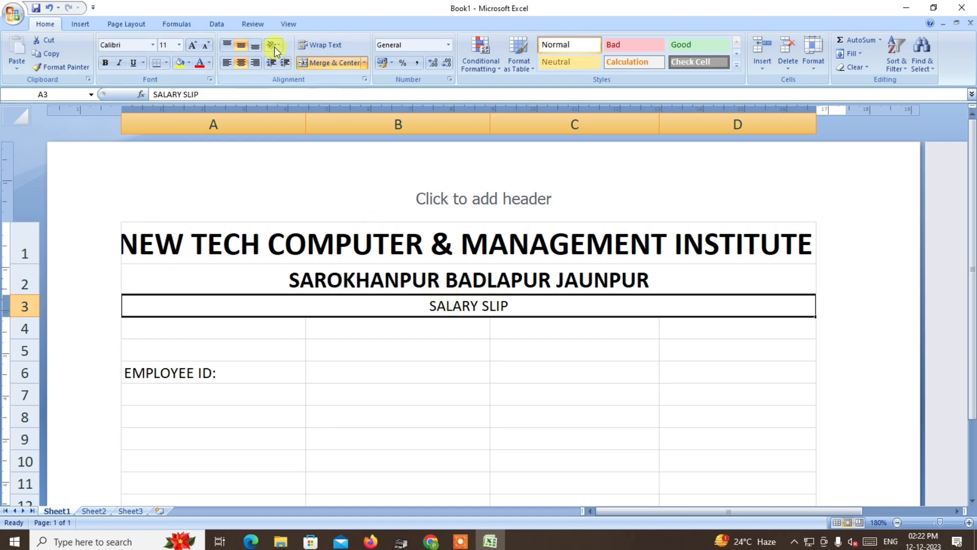
{"action": "left_click", "coordinate": [193, 44]}
{"action": "left_click", "coordinate": [193, 44]}
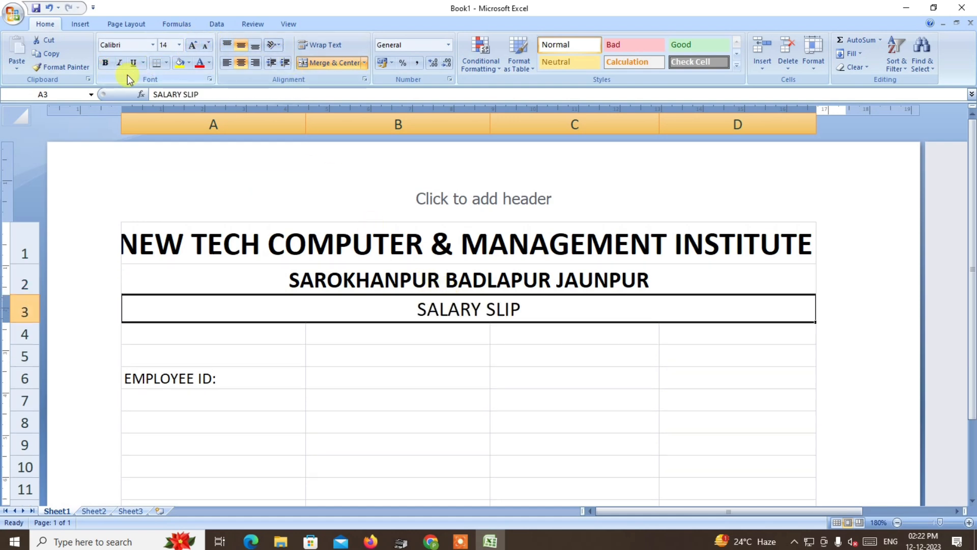
{"action": "left_click", "coordinate": [106, 63]}
- Color the institute name in row 1 and the address line in row 2 red
{"action": "left_click", "coordinate": [400, 246]}
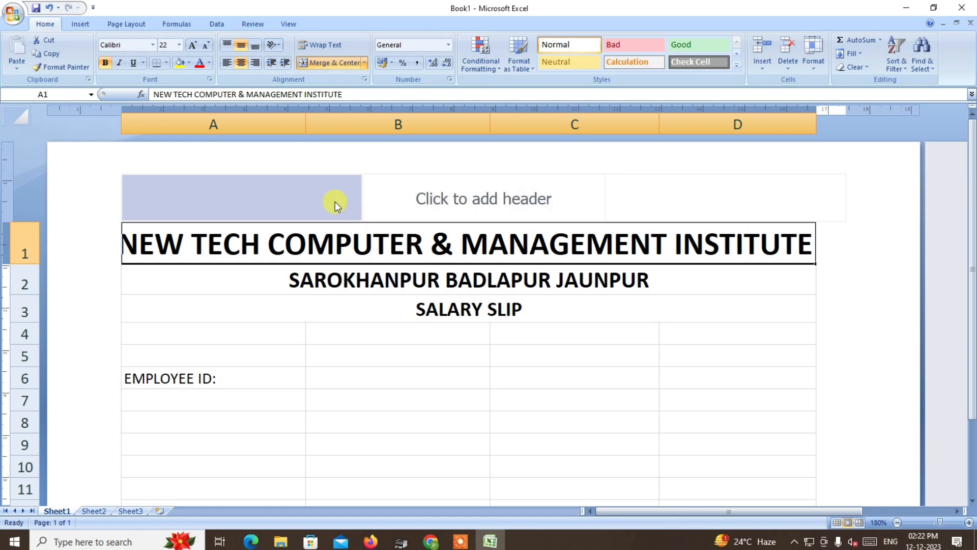
{"action": "left_click", "coordinate": [203, 63]}
{"action": "left_click", "coordinate": [436, 276]}
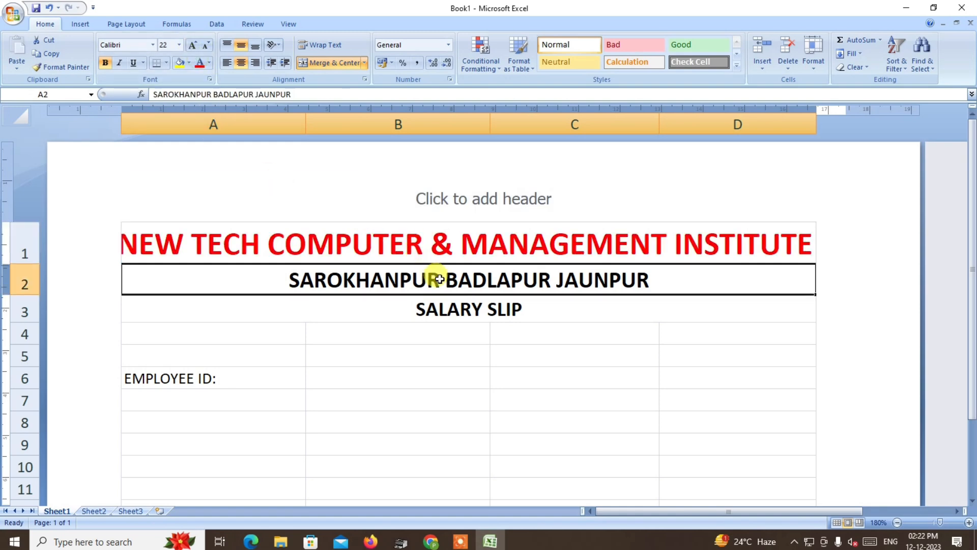
{"action": "left_click", "coordinate": [201, 63]}
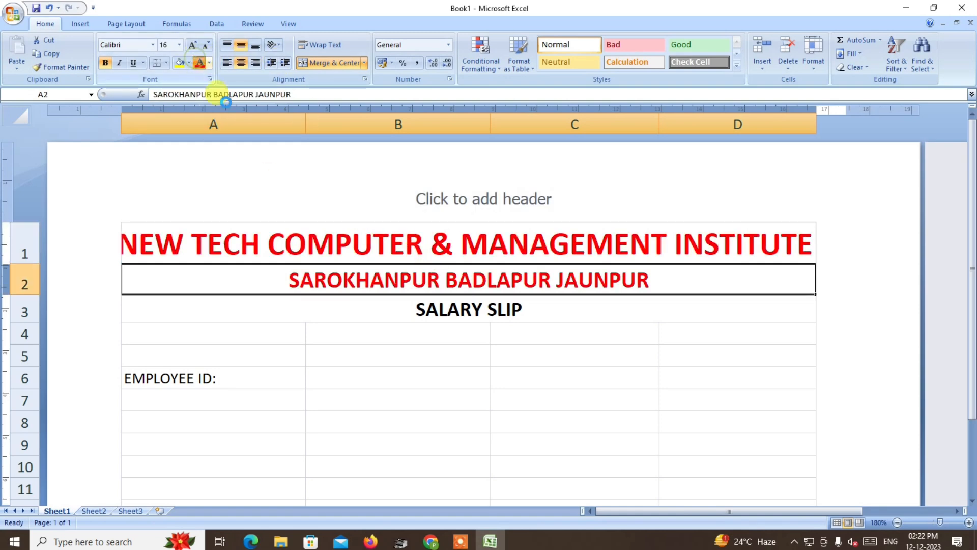
- Color the "SALARY SLIP" title in row 3 with the standard green font color
{"action": "left_click", "coordinate": [451, 304]}
{"action": "left_click", "coordinate": [210, 63]}
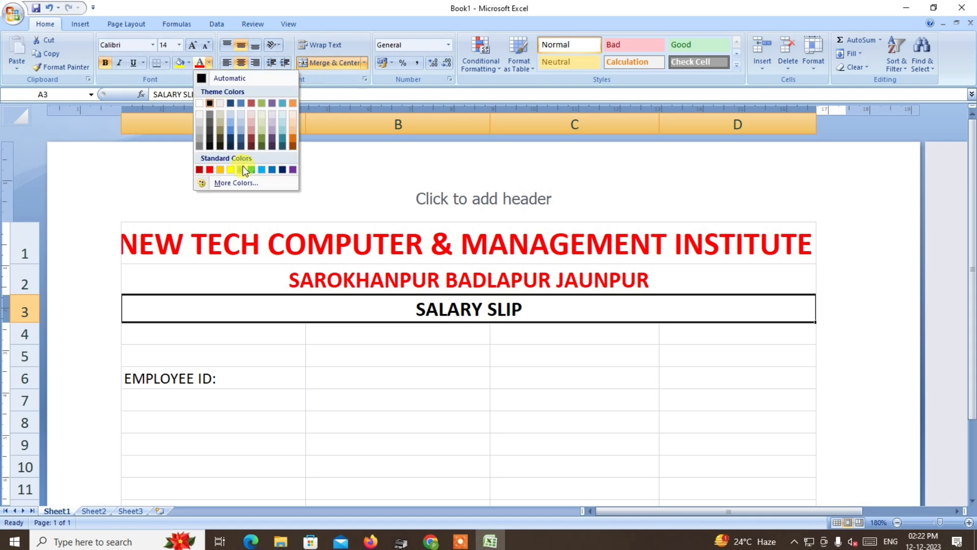
{"action": "left_click", "coordinate": [252, 170]}
{"action": "left_click", "coordinate": [445, 352]}
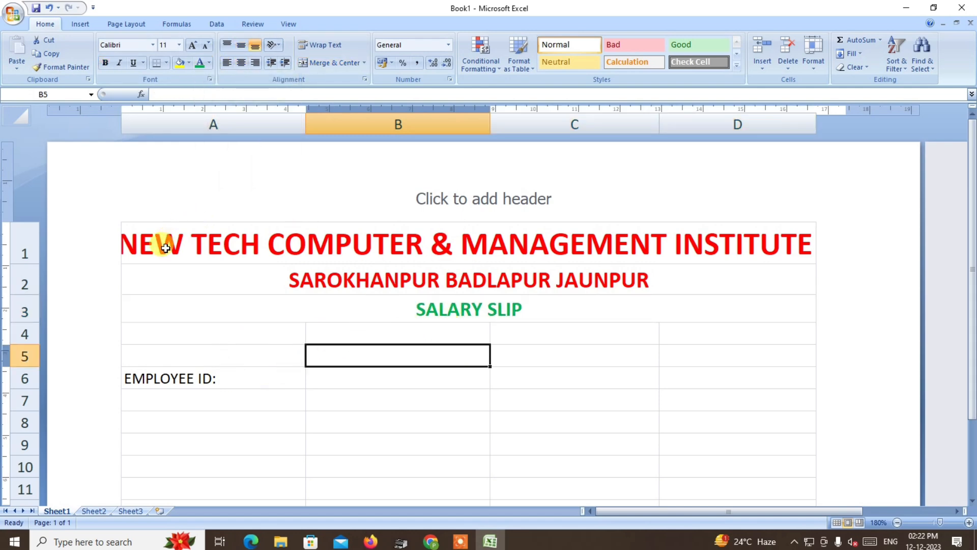
- Apply a Bottom Double Border to the heading block in rows 1 to 3
{"action": "left_click_drag", "start_coordinate": [165, 233], "coordinate": [196, 308]}
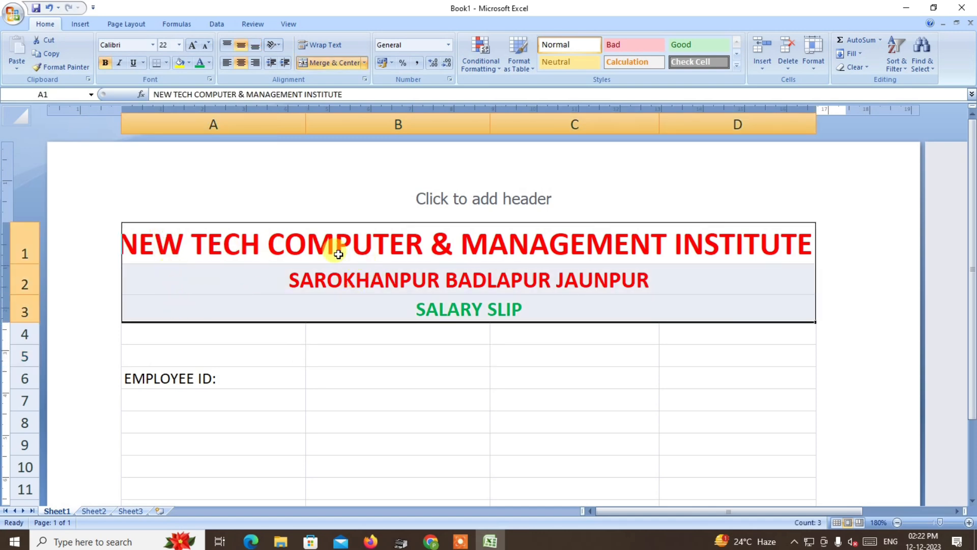
{"action": "left_click", "coordinate": [166, 62]}
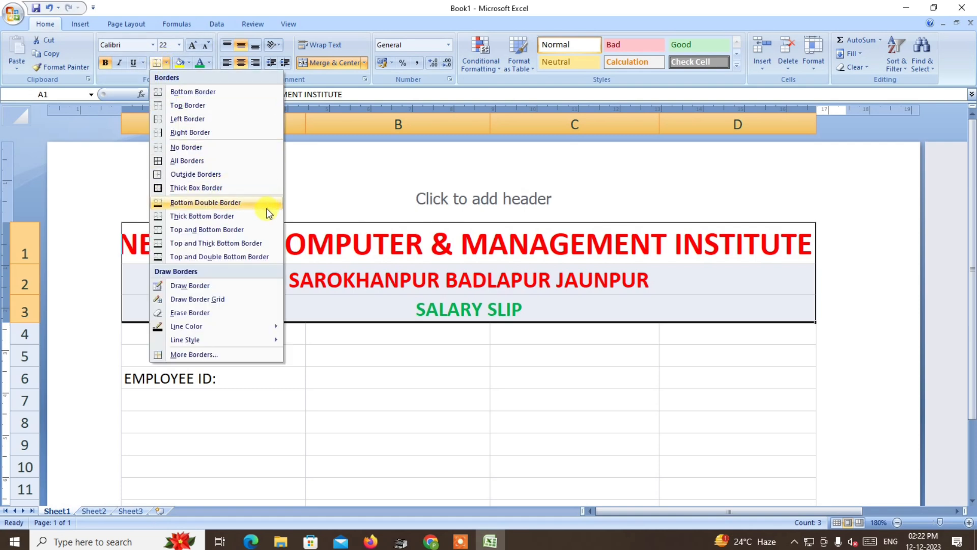
{"action": "left_click", "coordinate": [219, 204]}
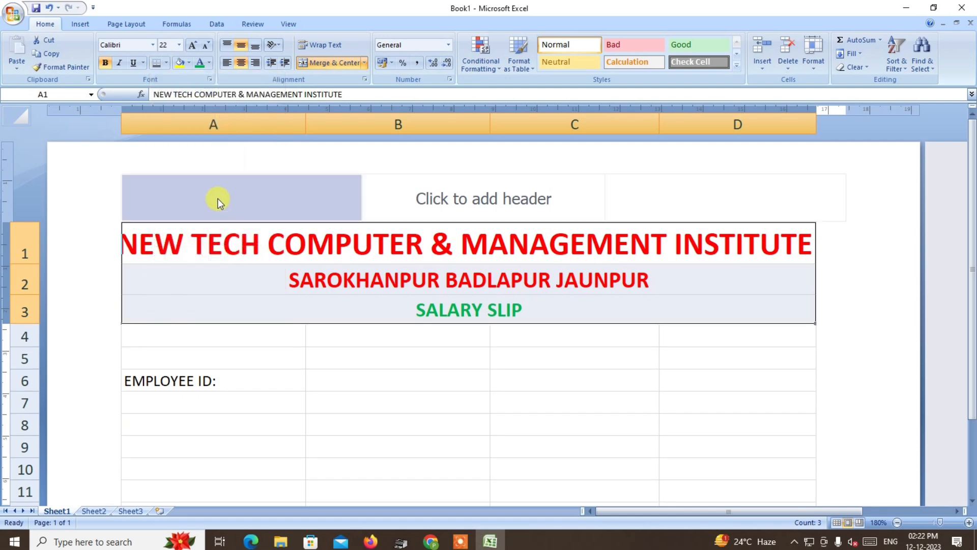
{"action": "left_click", "coordinate": [376, 364]}
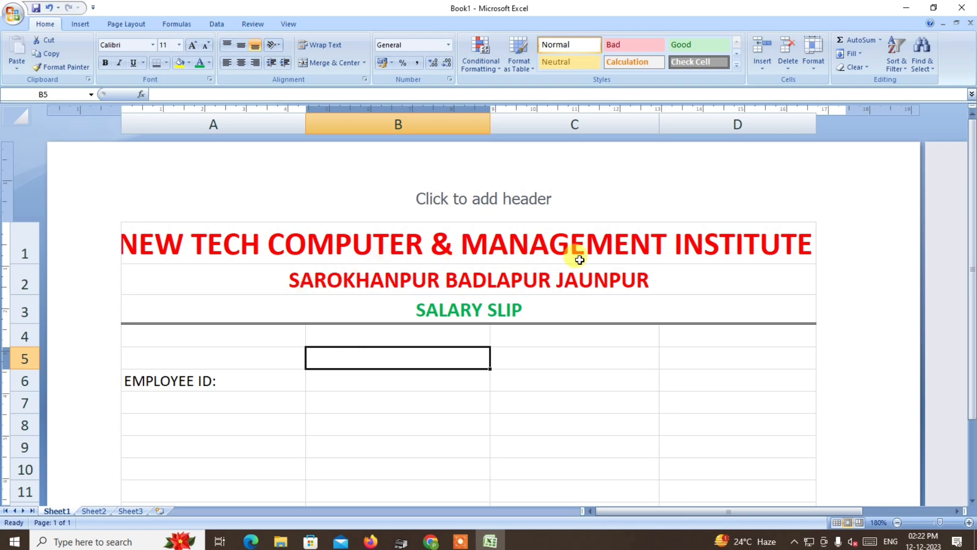
- Move the "EMPLOYEE ID:" label from cell A6 to cell A5
{"action": "left_click", "coordinate": [180, 362]}
{"action": "left_click", "coordinate": [145, 331]}
{"action": "left_click", "coordinate": [146, 359]}
{"action": "left_click", "coordinate": [151, 382]}
{"action": "key", "text": "ctrl+x"}
{"action": "left_click", "coordinate": [144, 357]}
{"action": "key", "text": "ctrl+v"}
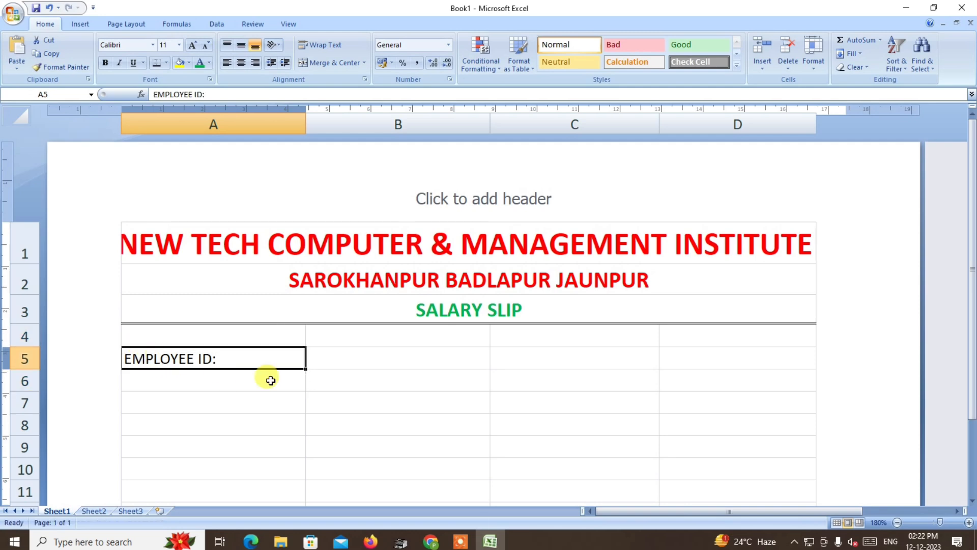
{"action": "left_click", "coordinate": [340, 359]}
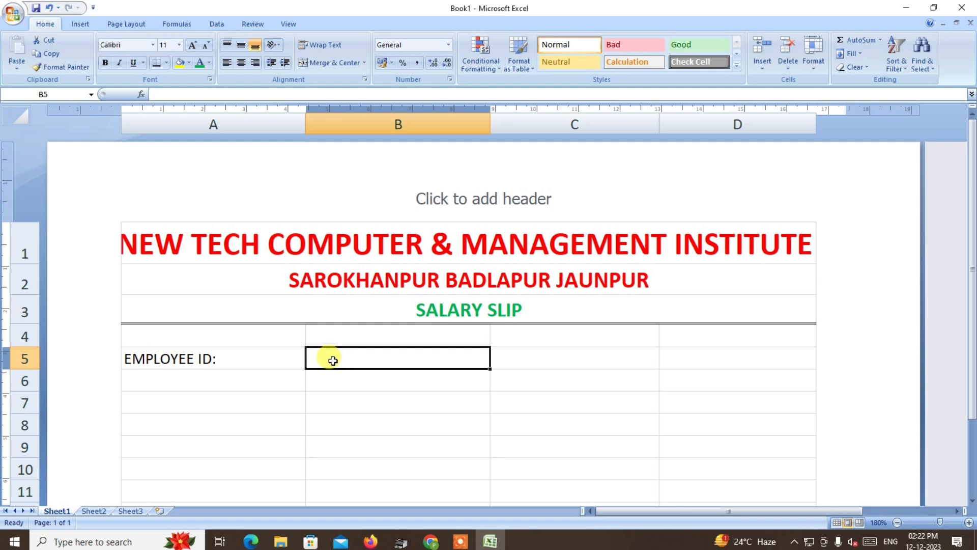
- Enter the label "EMPLOYEE NAME:" in cell C5
{"action": "left_click", "coordinate": [542, 355]}
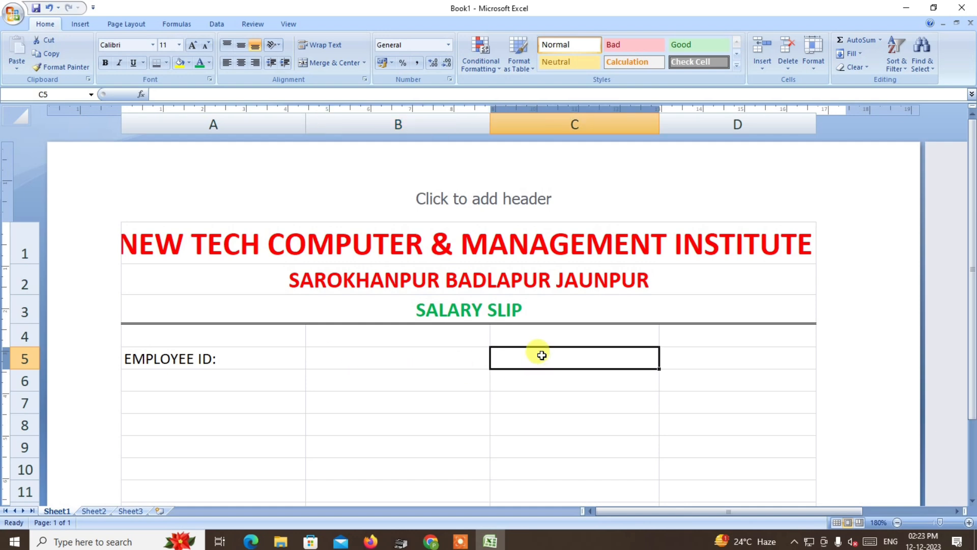
{"action": "type", "text": "EMPL"}
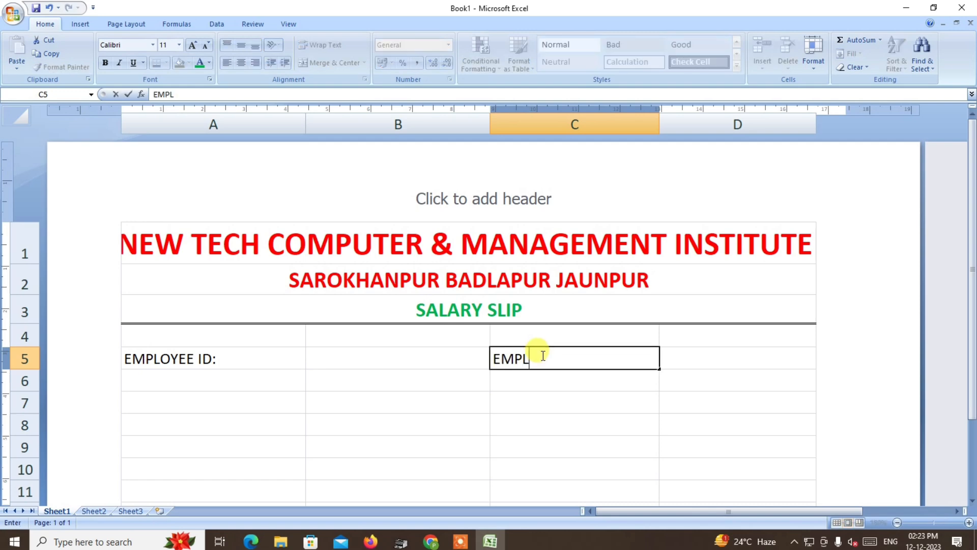
{"action": "type", "text": "OYEE NAME:"}
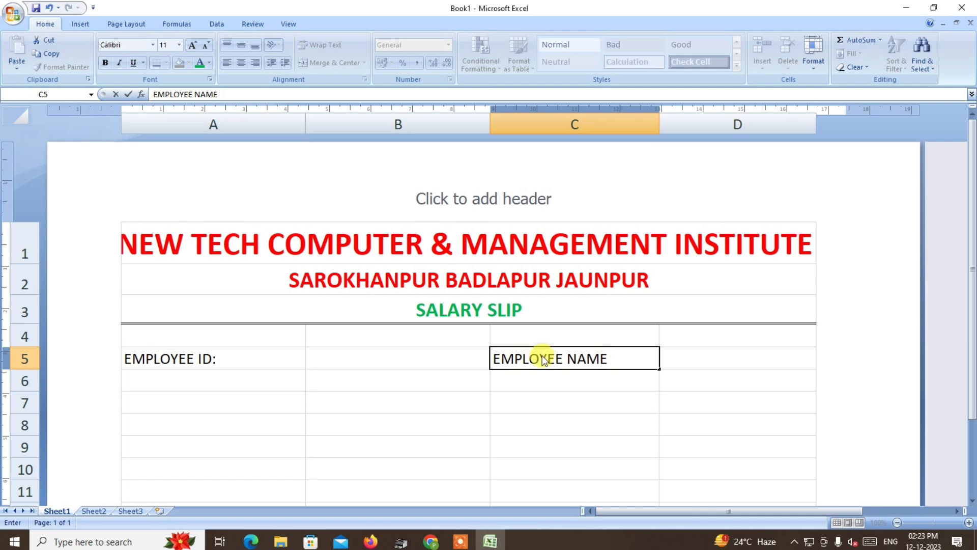
{"action": "left_click", "coordinate": [709, 349]}
{"action": "left_click", "coordinate": [651, 361]}
{"action": "left_click", "coordinate": [687, 351]}
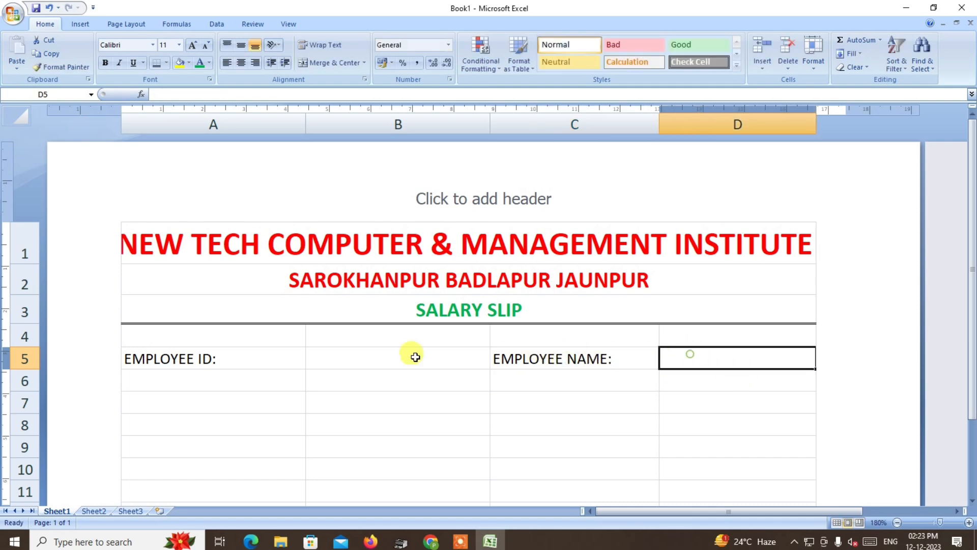
- Enter the labels "DESIGNATION" in cell A6 and "DATE OF JOINING" in cell C6
{"action": "left_click", "coordinate": [167, 353]}
{"action": "left_click", "coordinate": [153, 383]}
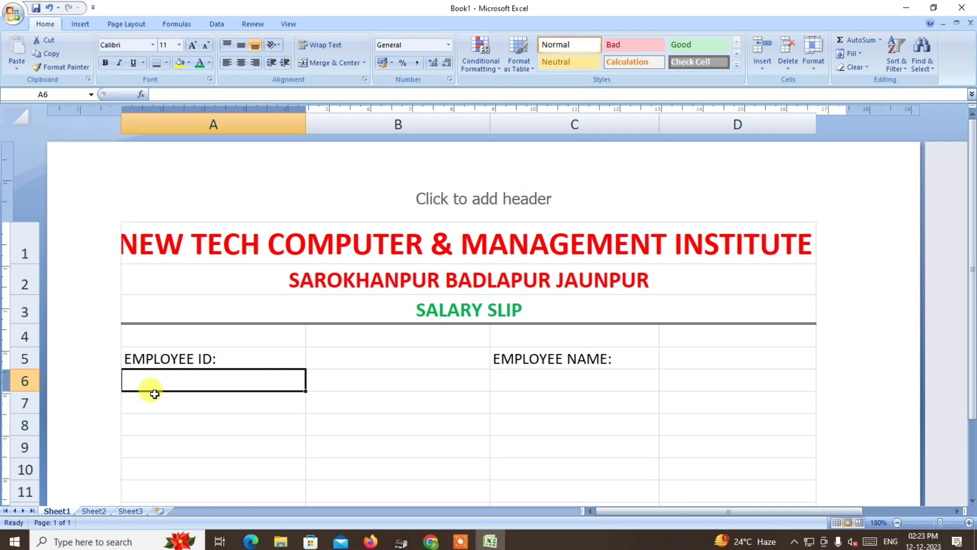
{"action": "type", "text": "DE"}
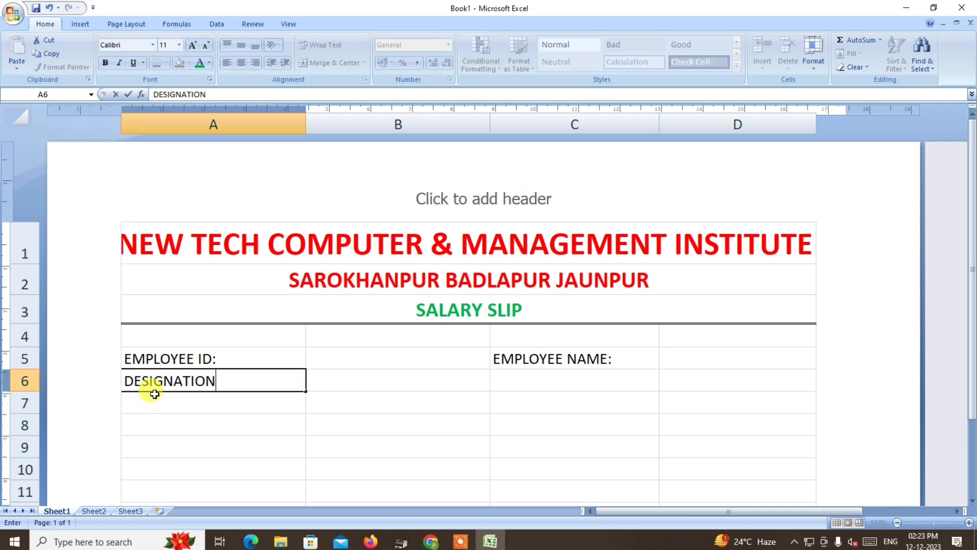
{"action": "type", "text": "SIGNATION"}
{"action": "left_click", "coordinate": [512, 383]}
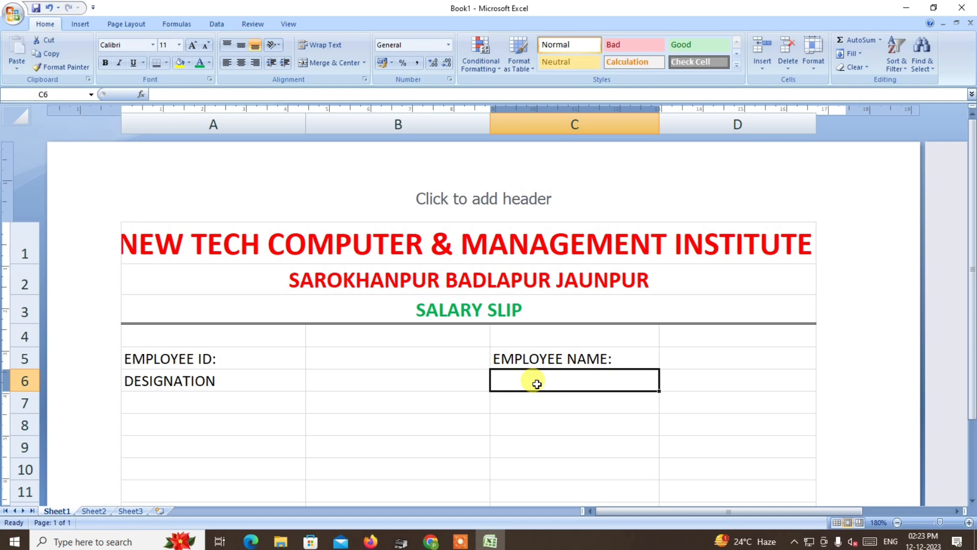
{"action": "type", "text": "DATE OF JOINING"}
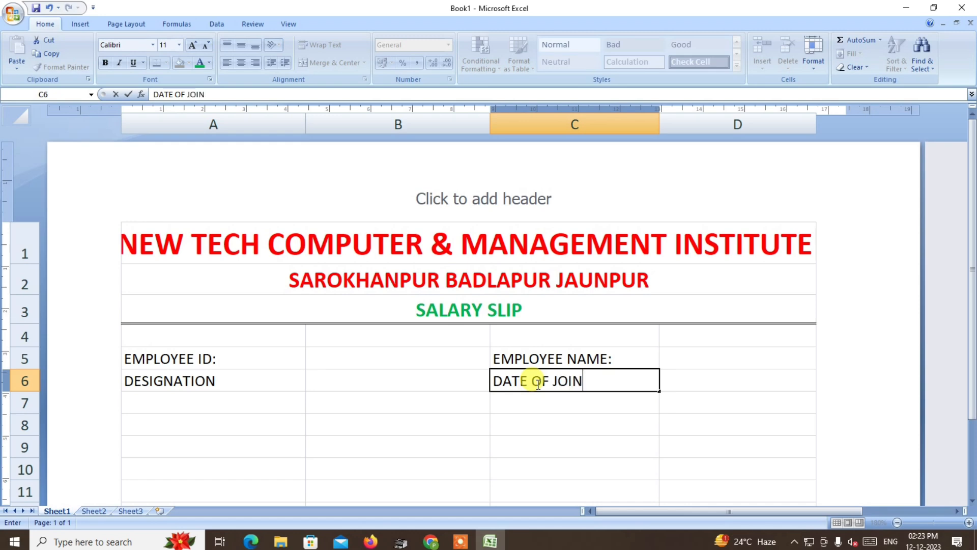
{"action": "left_click", "coordinate": [472, 423]}
- Apply All Borders to the employee details block A5:D6
{"action": "left_click_drag", "start_coordinate": [159, 359], "coordinate": [519, 382]}
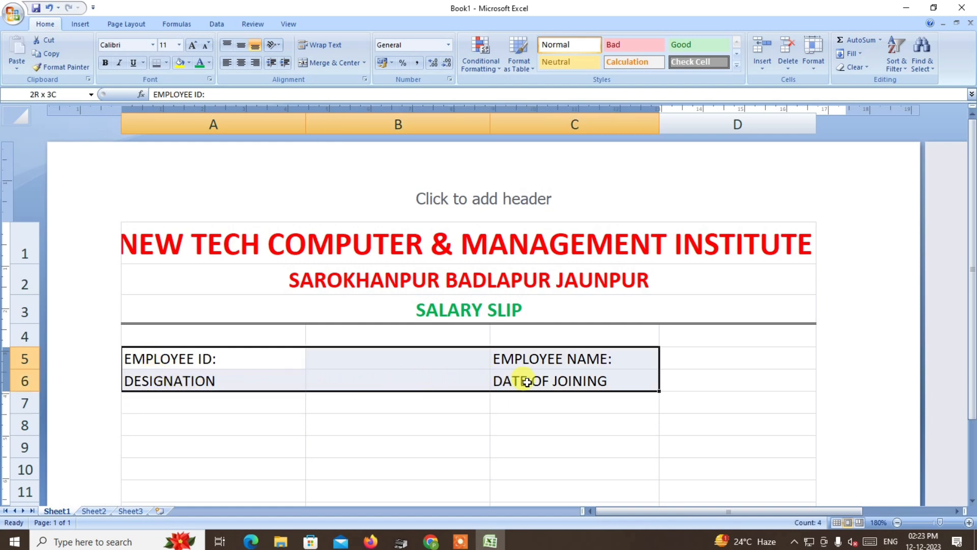
{"action": "left_click_drag", "start_coordinate": [614, 373], "coordinate": [719, 371]}
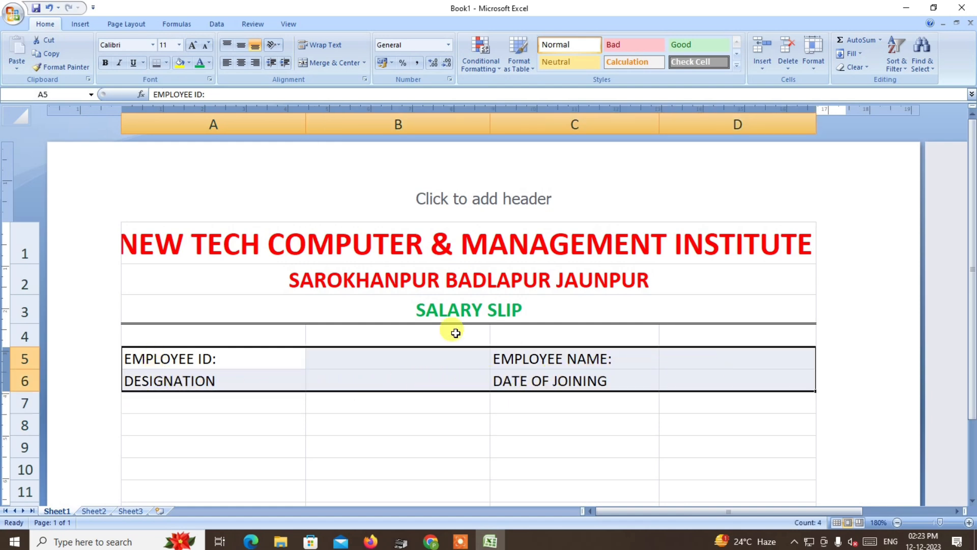
{"action": "left_click", "coordinate": [166, 62]}
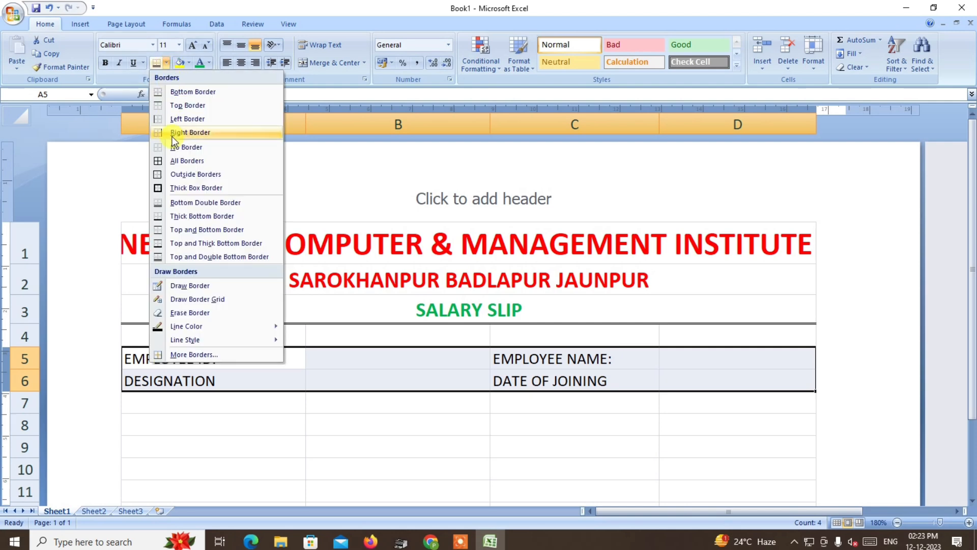
{"action": "left_click", "coordinate": [181, 161]}
{"action": "left_click", "coordinate": [421, 445]}
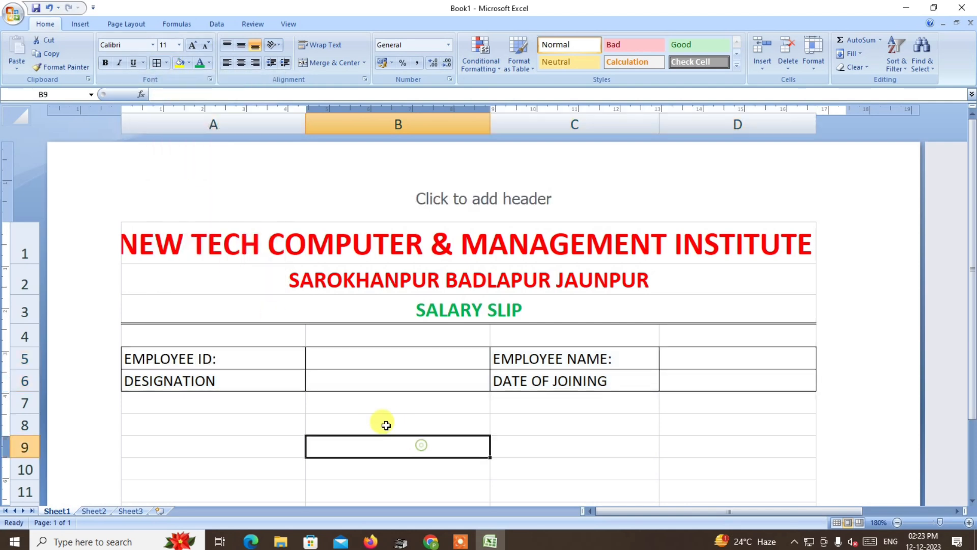
- Enter the section headings "ERNING" in cell A8 and "DEDICTION" in cell C8
{"action": "left_click", "coordinate": [151, 410]}
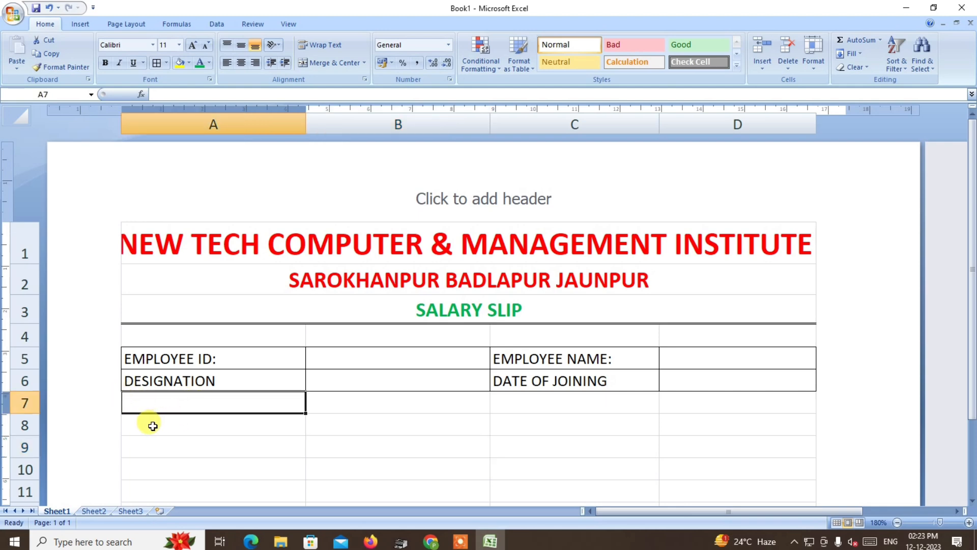
{"action": "left_click", "coordinate": [141, 426]}
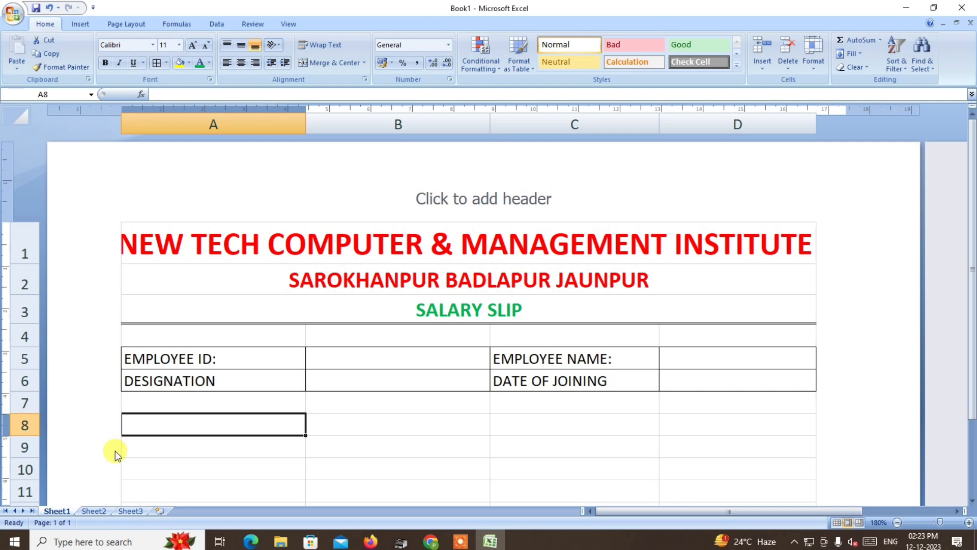
{"action": "type", "text": "ERNING"}
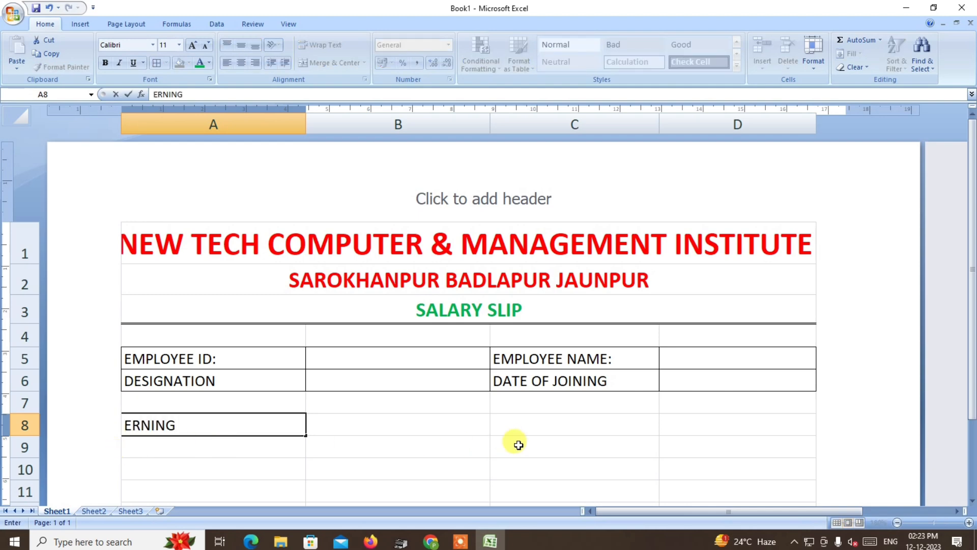
{"action": "left_click", "coordinate": [326, 419]}
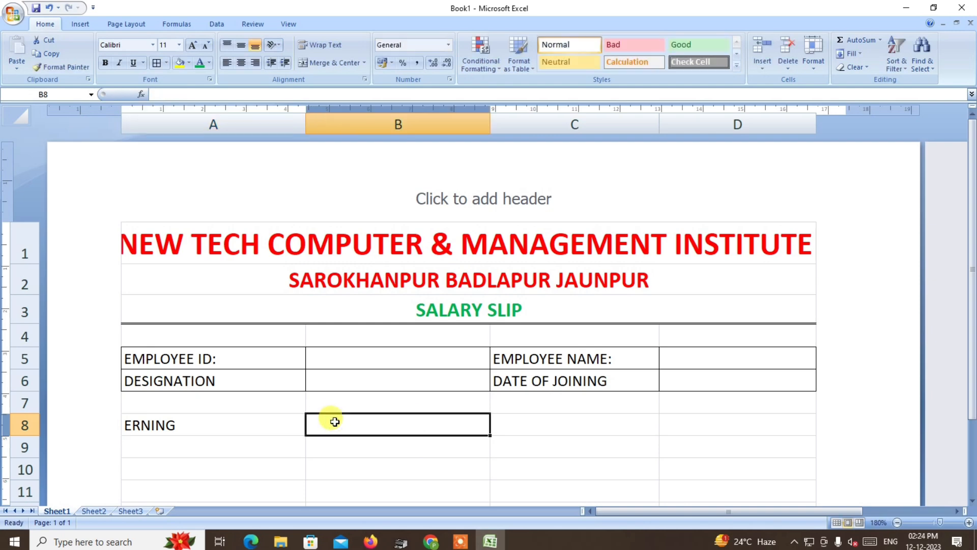
{"action": "left_click", "coordinate": [578, 425]}
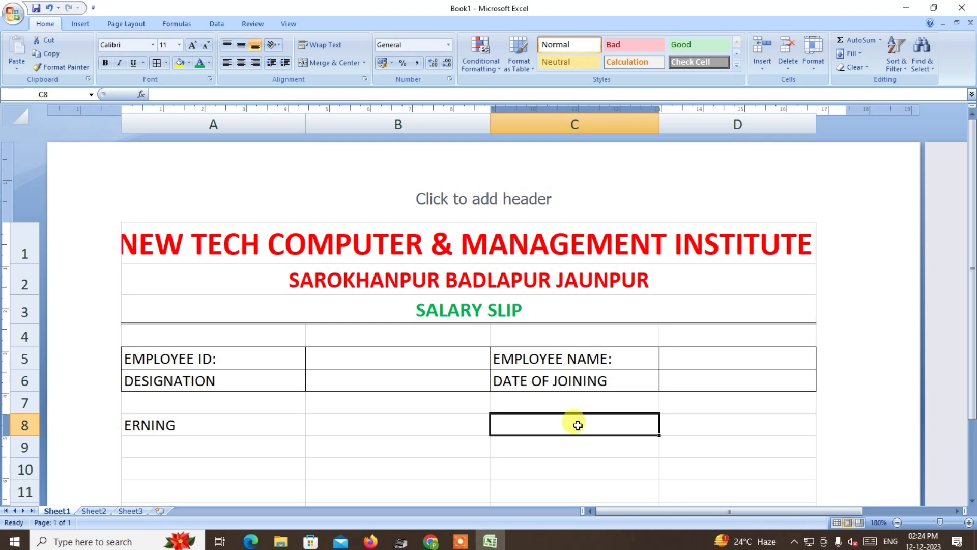
{"action": "type", "text": "DEDICTIO"}
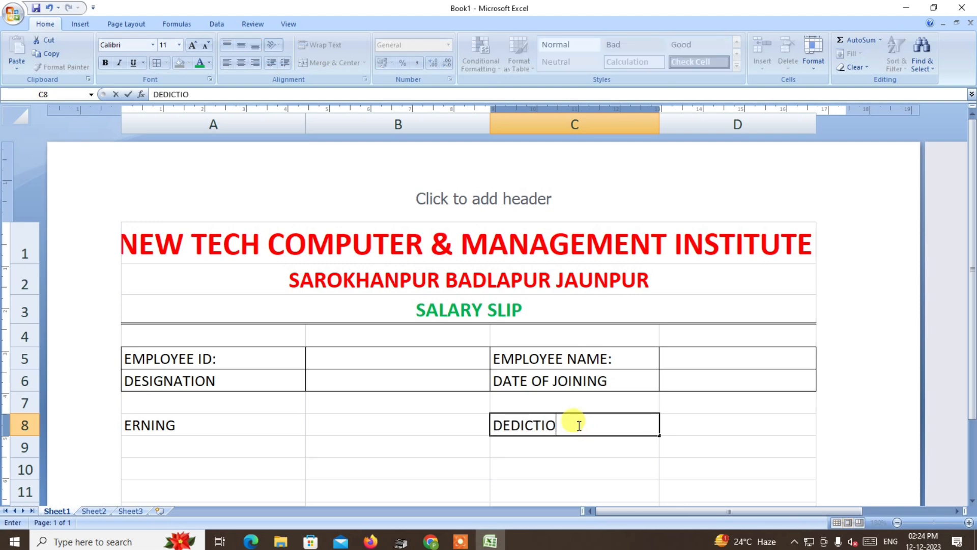
{"action": "type", "text": "N"}
{"action": "left_click", "coordinate": [465, 468]}
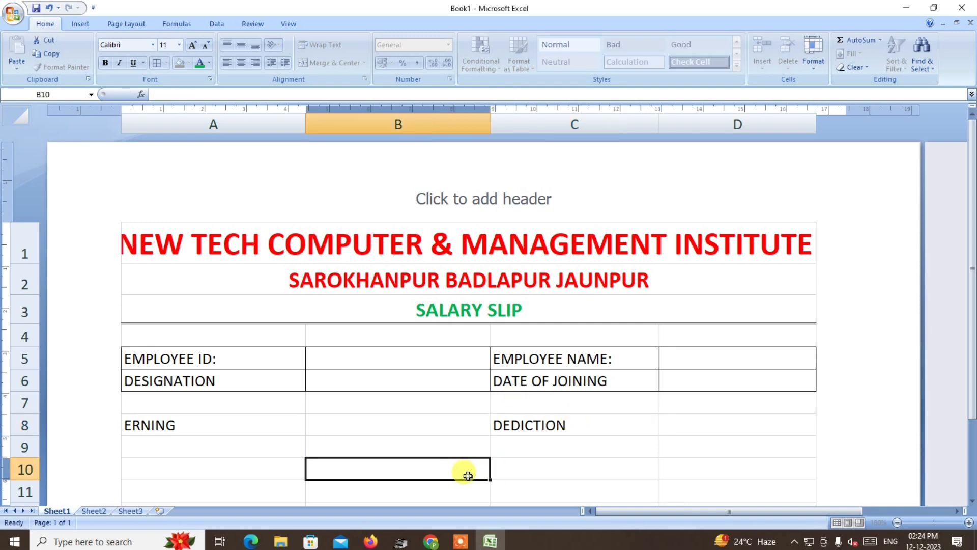
- Apply All Borders to the section heading row A8:D8
{"action": "scroll", "coordinate": [312, 443], "scroll_direction": "down", "scroll_amount": 1}
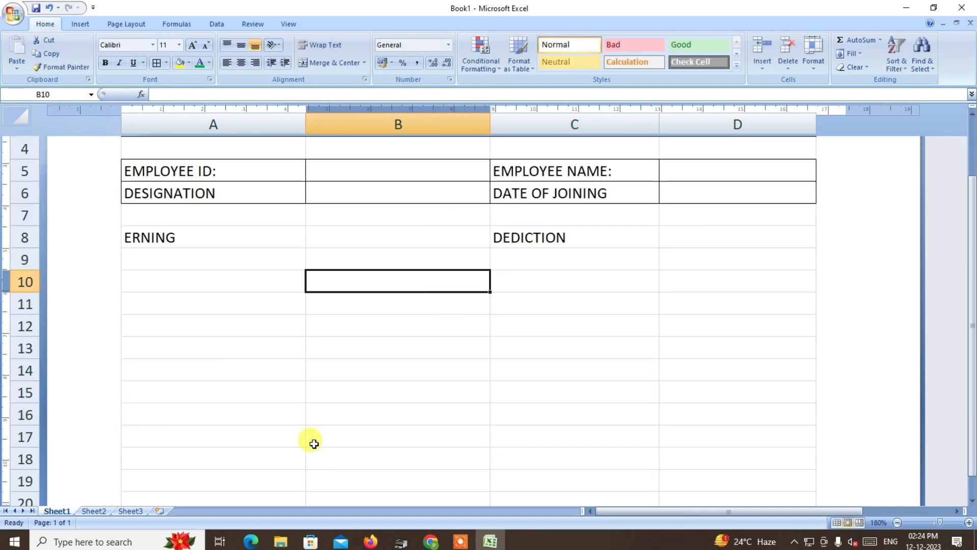
{"action": "left_click", "coordinate": [136, 238]}
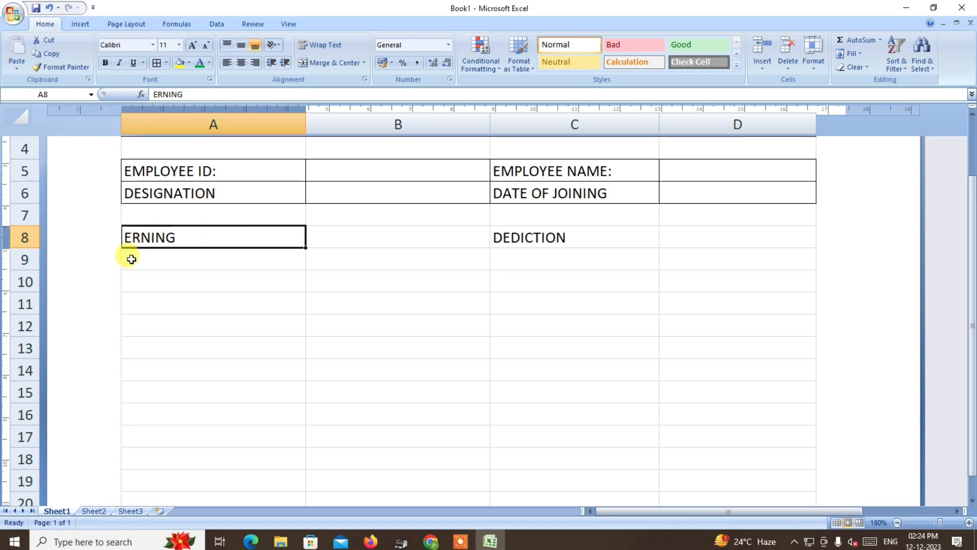
{"action": "left_click", "coordinate": [145, 257]}
{"action": "left_click_drag", "start_coordinate": [137, 234], "coordinate": [734, 237]}
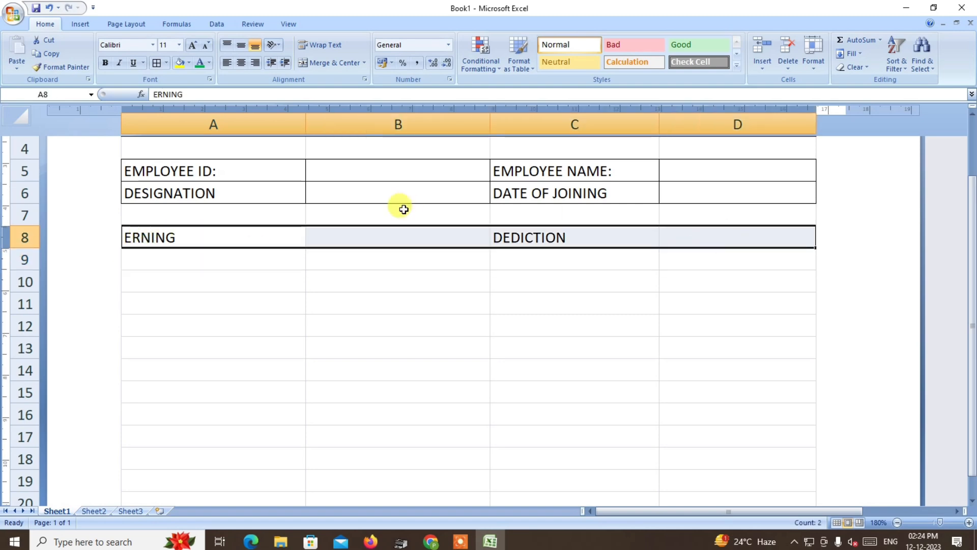
{"action": "left_click", "coordinate": [157, 63]}
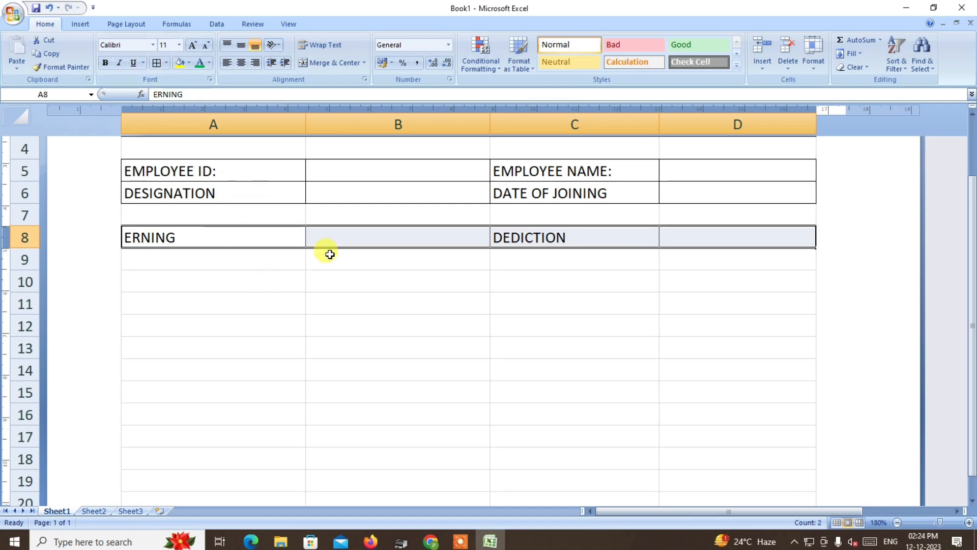
- Merge cells A8 and B8 for the "ERNING" heading, leaving its text left-aligned
{"action": "left_click_drag", "start_coordinate": [275, 231], "coordinate": [312, 233]}
{"action": "left_click_drag", "start_coordinate": [212, 224], "coordinate": [323, 233]}
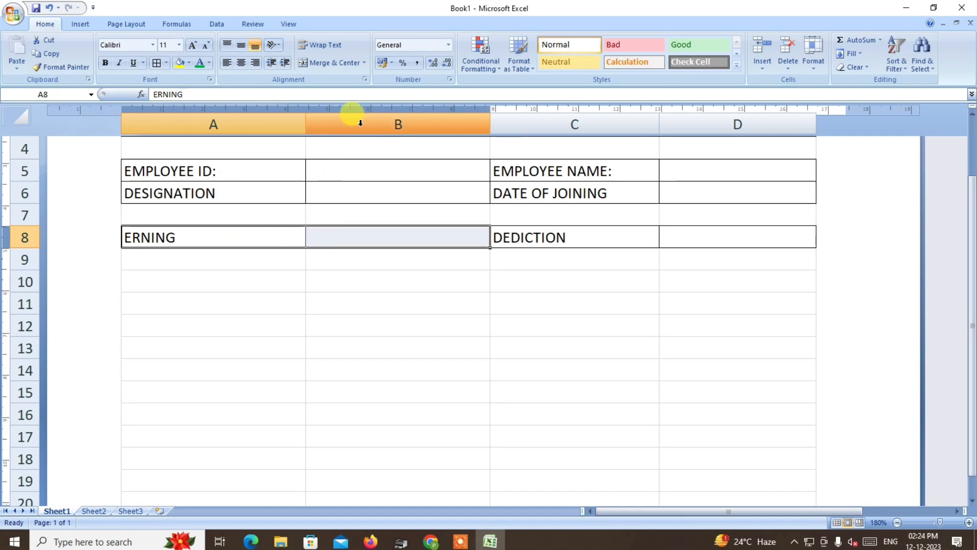
{"action": "left_click", "coordinate": [366, 66]}
{"action": "left_click", "coordinate": [340, 90]}
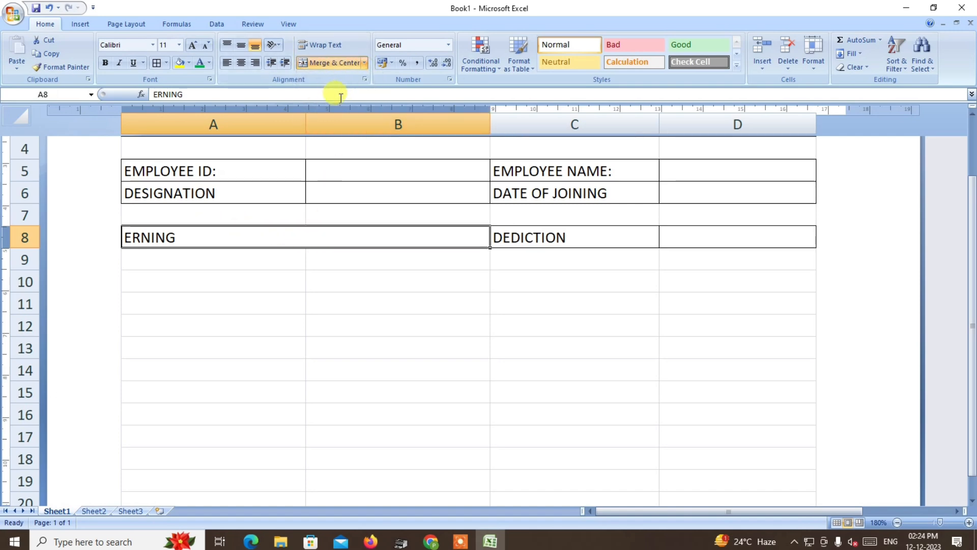
- Merge cells C8 and D8 and center the "DEDICTION" heading horizontally
{"action": "left_click_drag", "start_coordinate": [545, 235], "coordinate": [683, 235]}
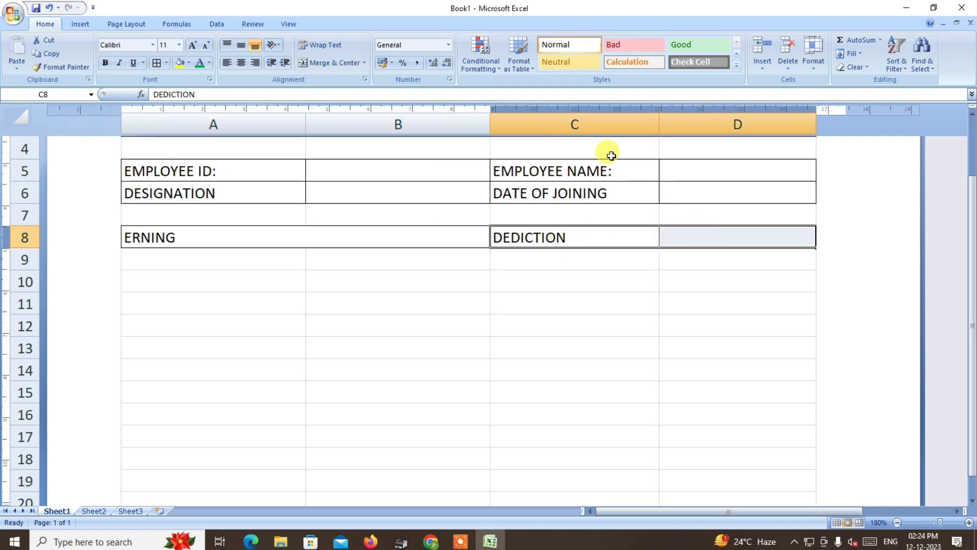
{"action": "left_click", "coordinate": [350, 64]}
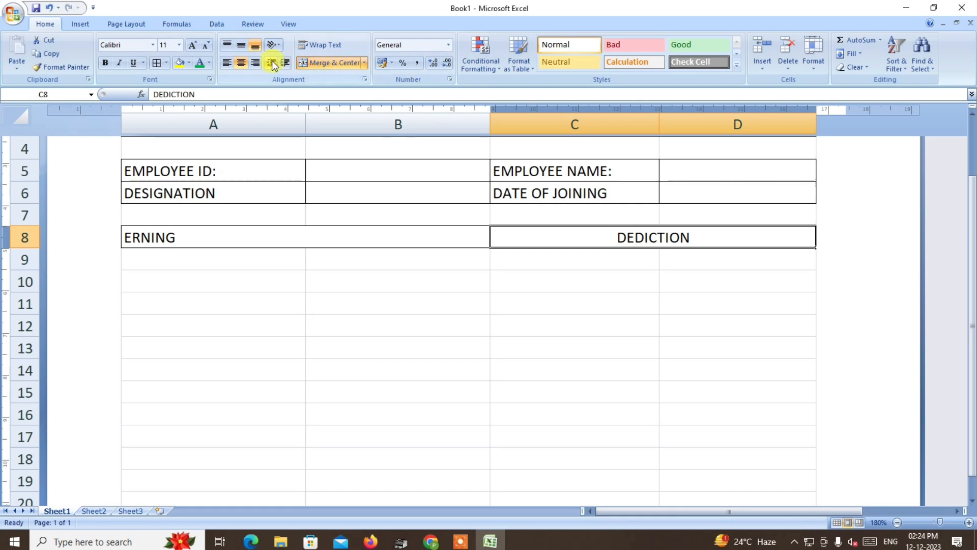
{"action": "left_click", "coordinate": [228, 64]}
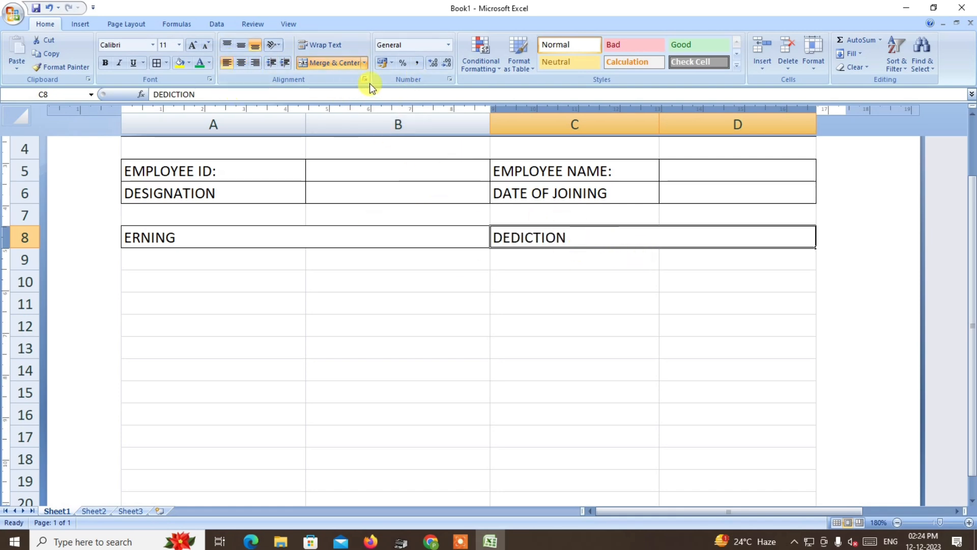
{"action": "left_click", "coordinate": [241, 63]}
- Center the "ERNING" heading horizontally and middle-align the "DEDICTION" heading vertically in row 8
{"action": "left_click", "coordinate": [229, 240]}
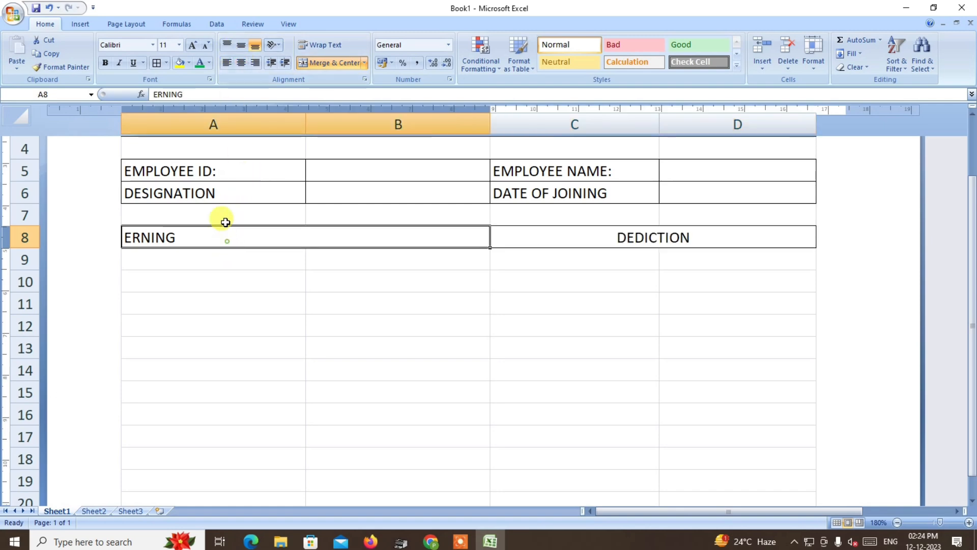
{"action": "left_click", "coordinate": [241, 62]}
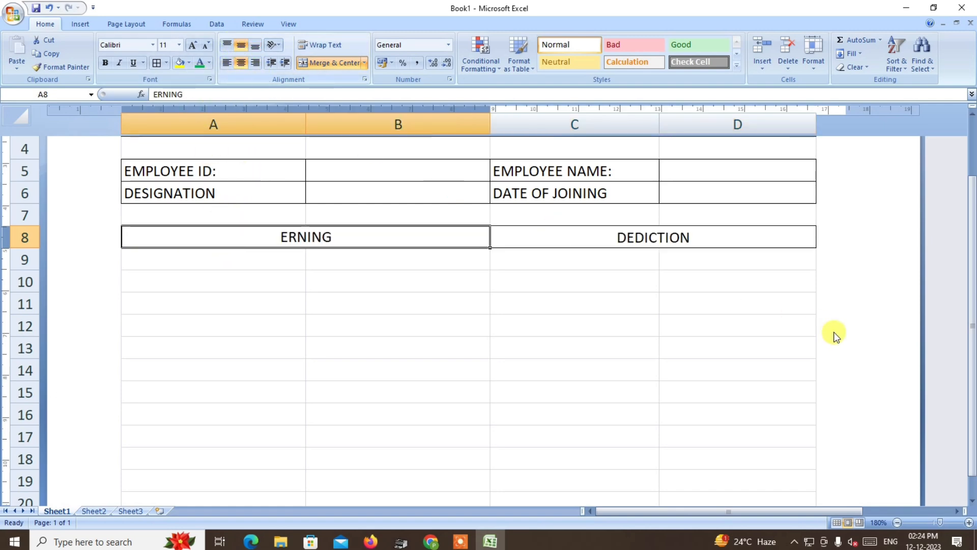
{"action": "left_click", "coordinate": [688, 239]}
{"action": "left_click", "coordinate": [242, 45]}
- Fill the "ERNING" and "DEDICTION" heading cells A8:D8 with the medium light grey theme color
{"action": "left_click", "coordinate": [310, 234]}
{"action": "left_click_drag", "start_coordinate": [426, 245], "coordinate": [652, 235]}
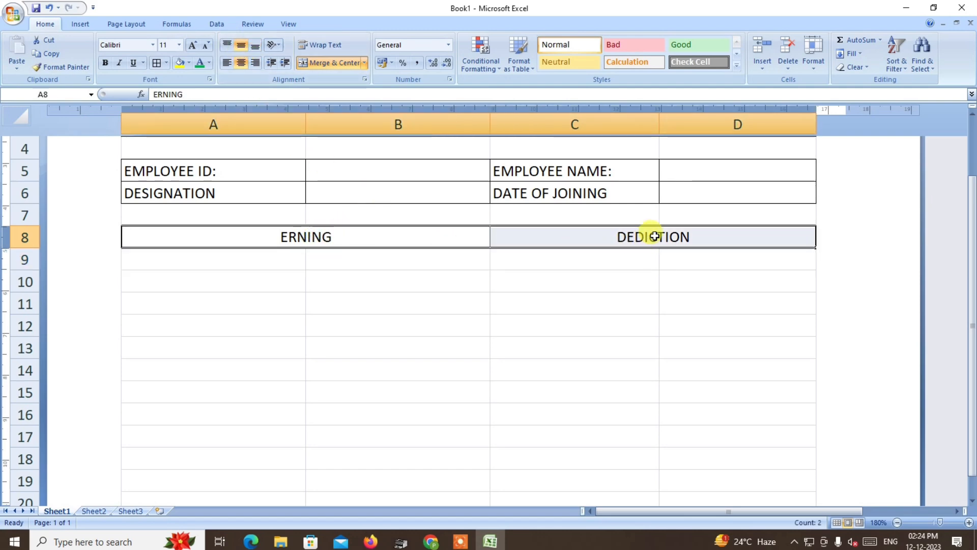
{"action": "left_click", "coordinate": [189, 63]}
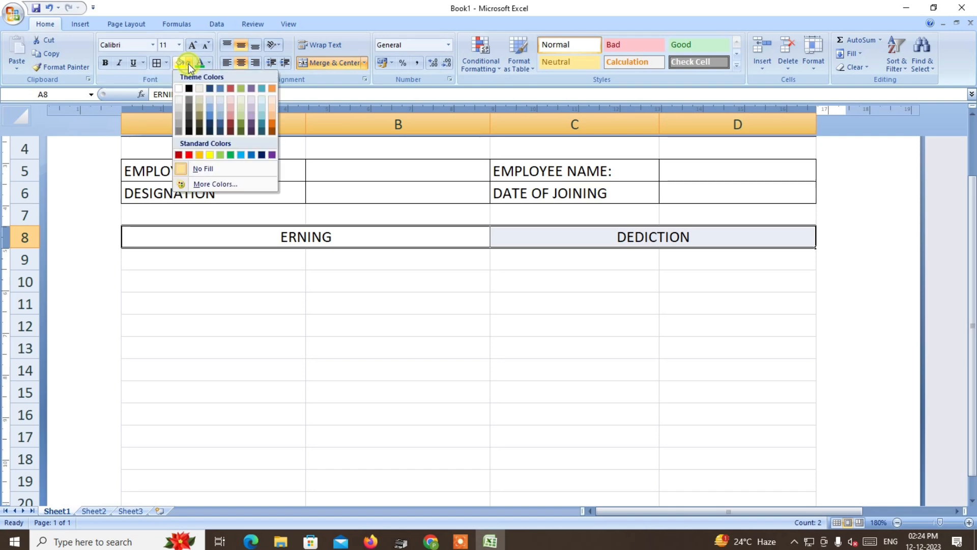
{"action": "left_click", "coordinate": [178, 115]}
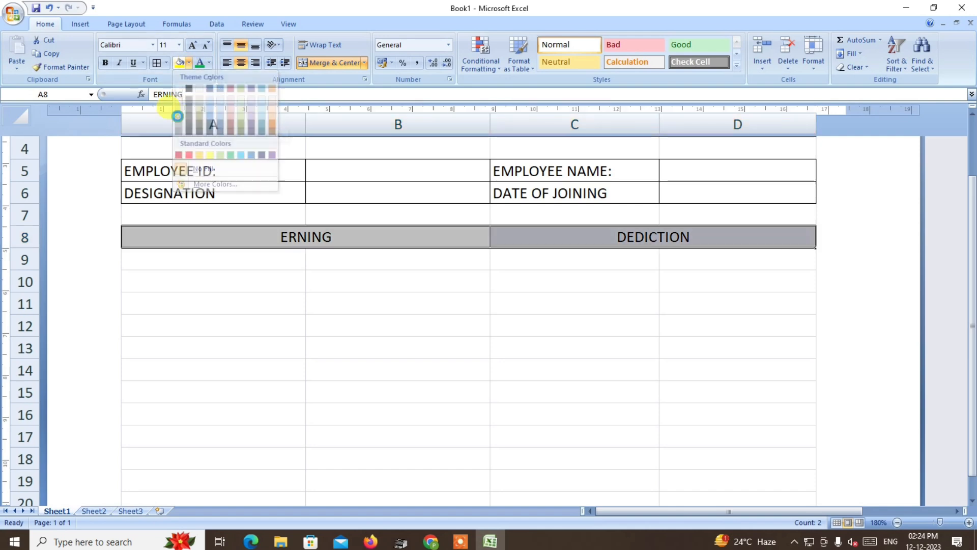
{"action": "left_click", "coordinate": [285, 299]}
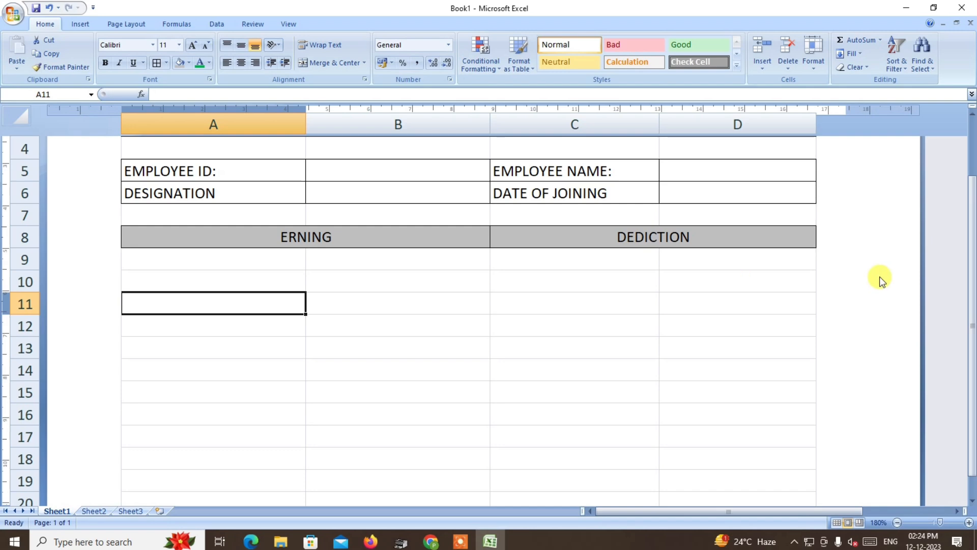
{"action": "left_click_drag", "start_coordinate": [972, 306], "coordinate": [973, 267]}
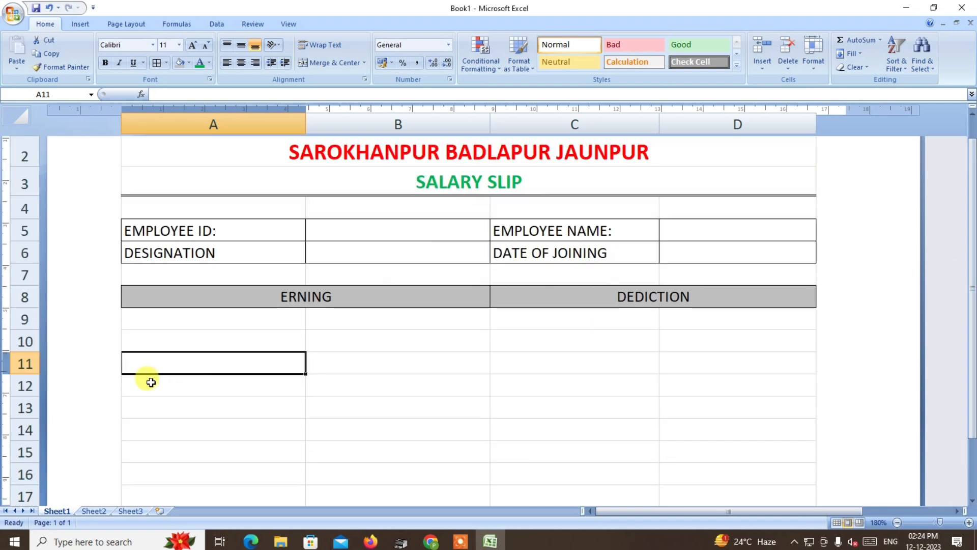
- Enter the earning labels "BASIC", "OVER TIME" and "CONVANCE" in cells A9 to A11 under the "ERNING" heading
{"action": "left_click", "coordinate": [145, 318]}
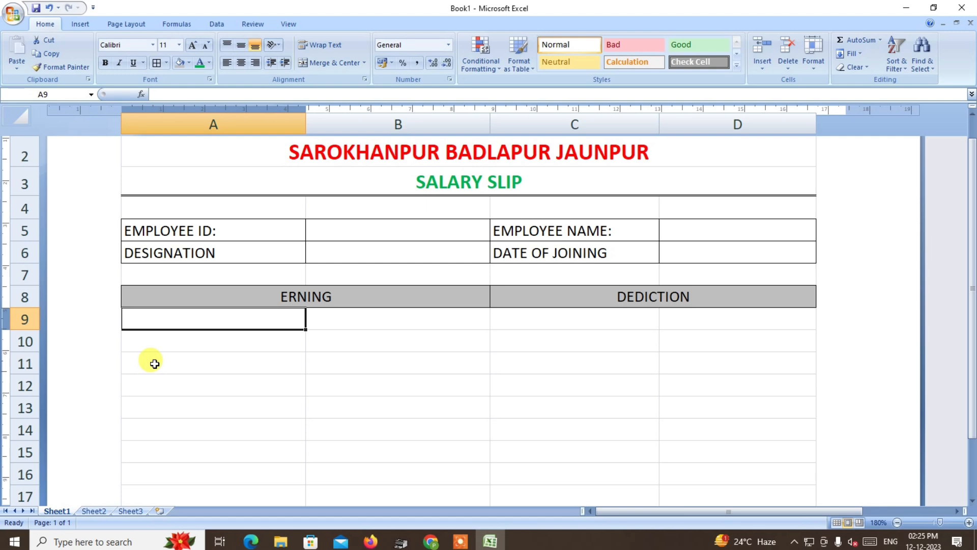
{"action": "type", "text": "BASIC"}
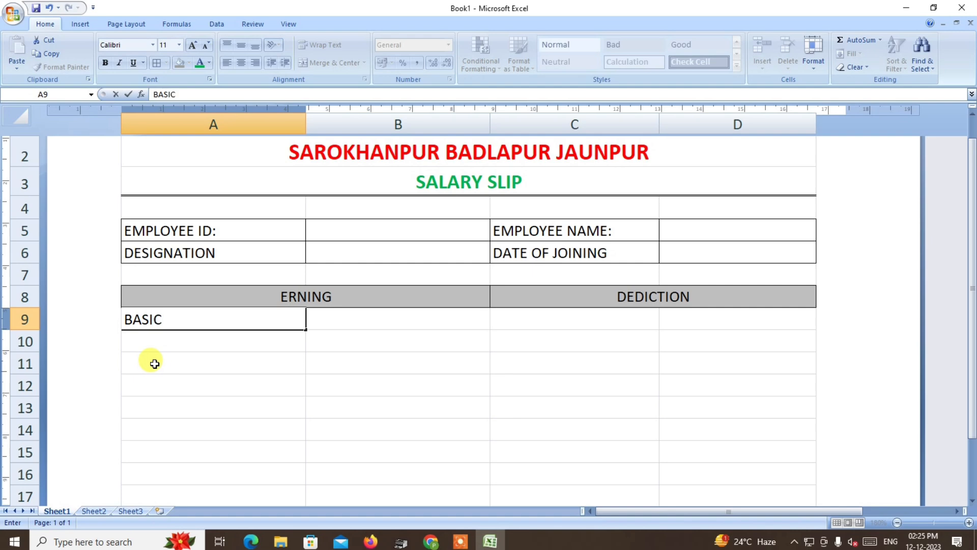
{"action": "key", "text": "Return"}
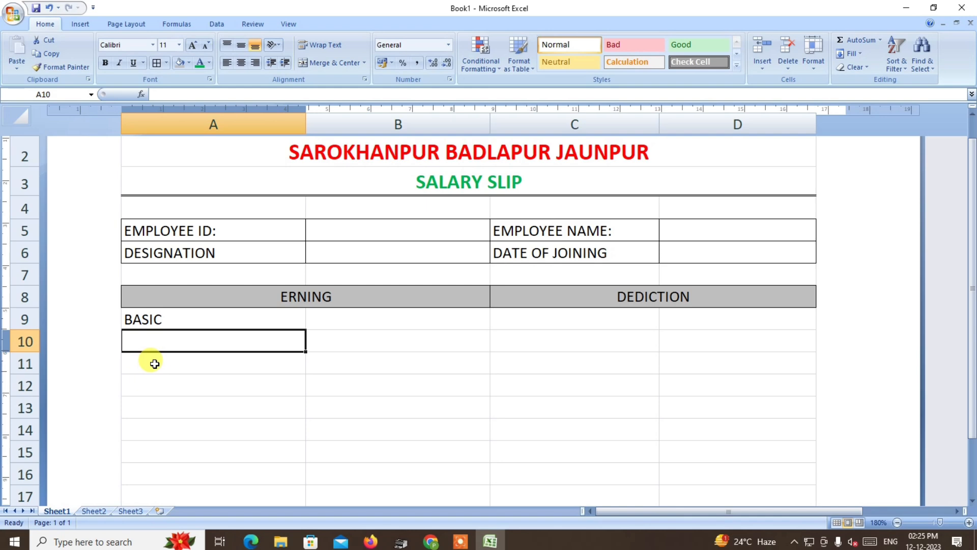
{"action": "type", "text": "OVER"}
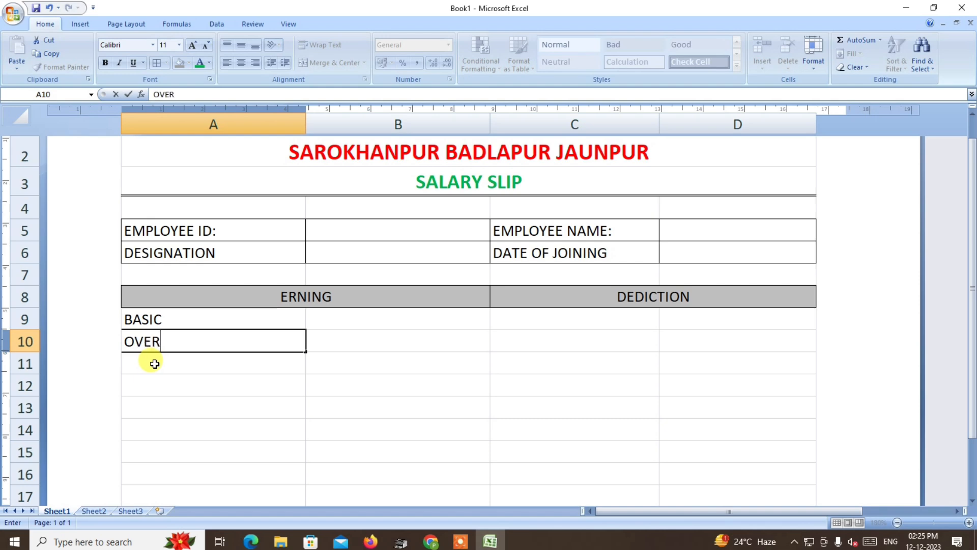
{"action": "type", "text": " TIME"}
{"action": "key", "text": "Return"}
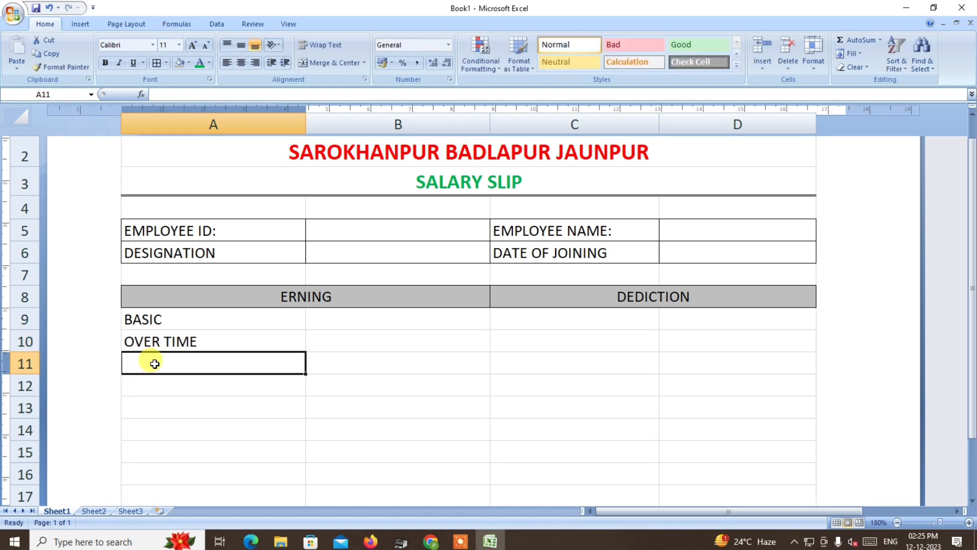
{"action": "type", "text": "CONV"}
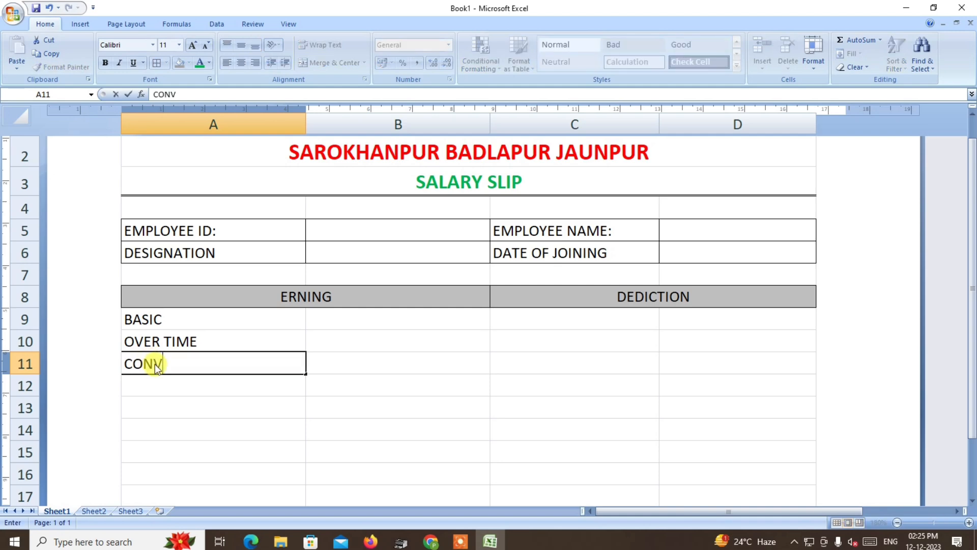
{"action": "type", "text": "ANCE"}
{"action": "key", "text": "Return"}
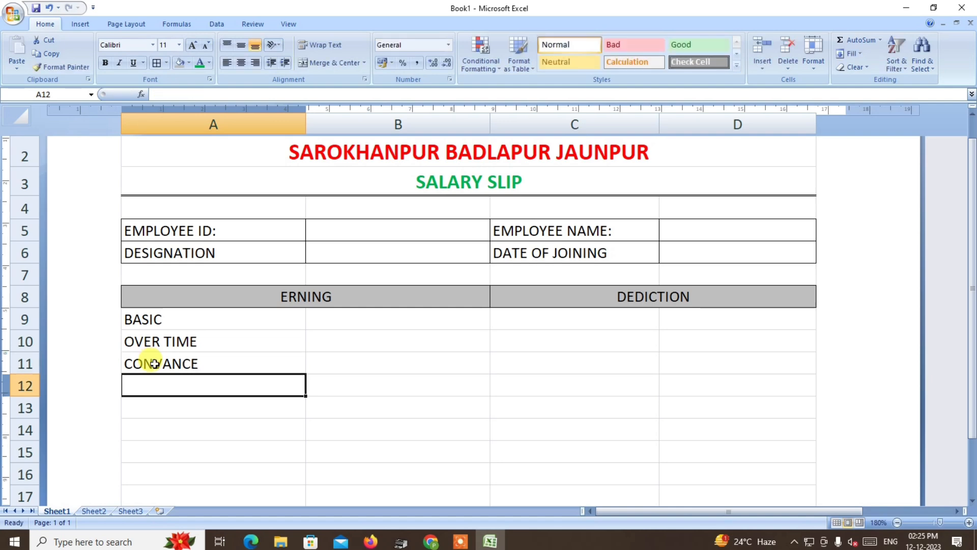
- Enter the labels "EXTRA" in cell A12 and "TOTAL ADDITION" in cell A13
{"action": "type", "text": "E"}
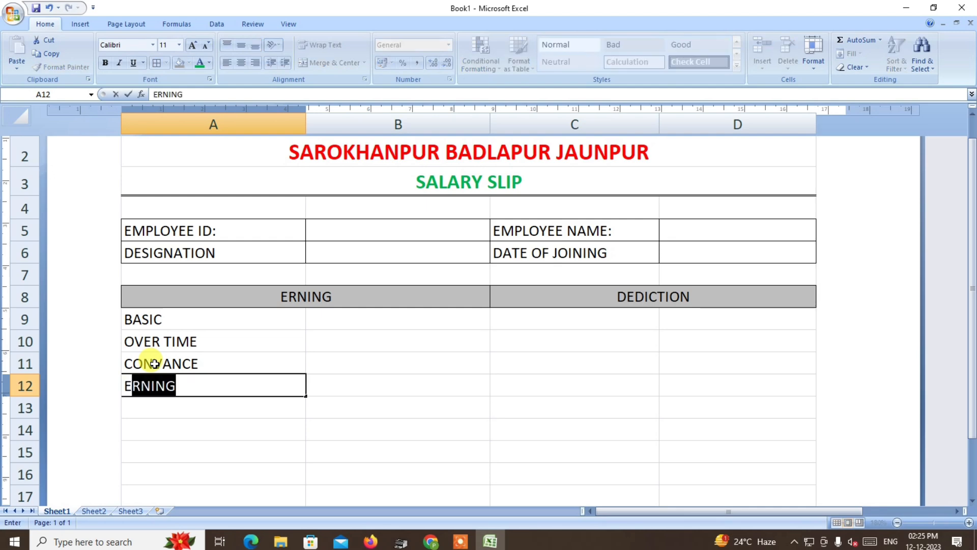
{"action": "type", "text": "XTRA"}
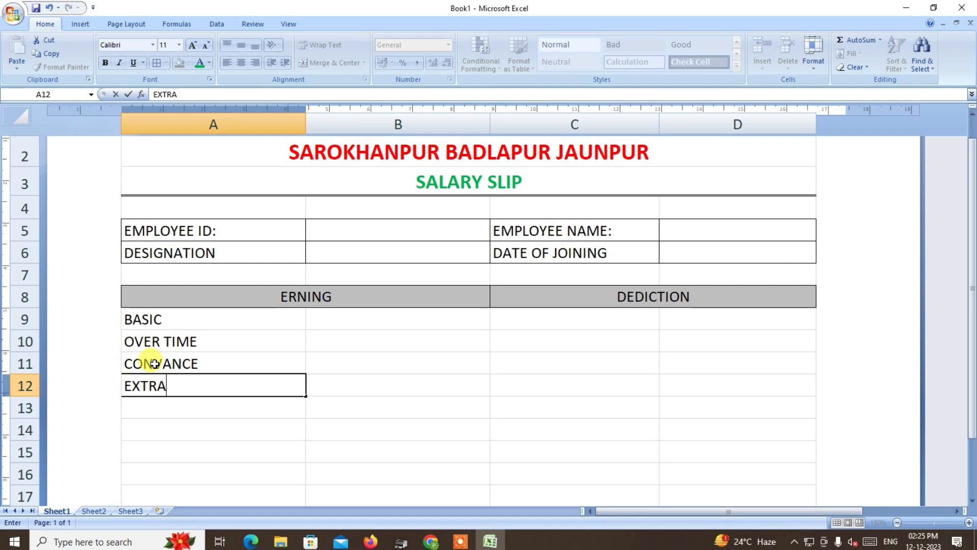
{"action": "key", "text": "Return"}
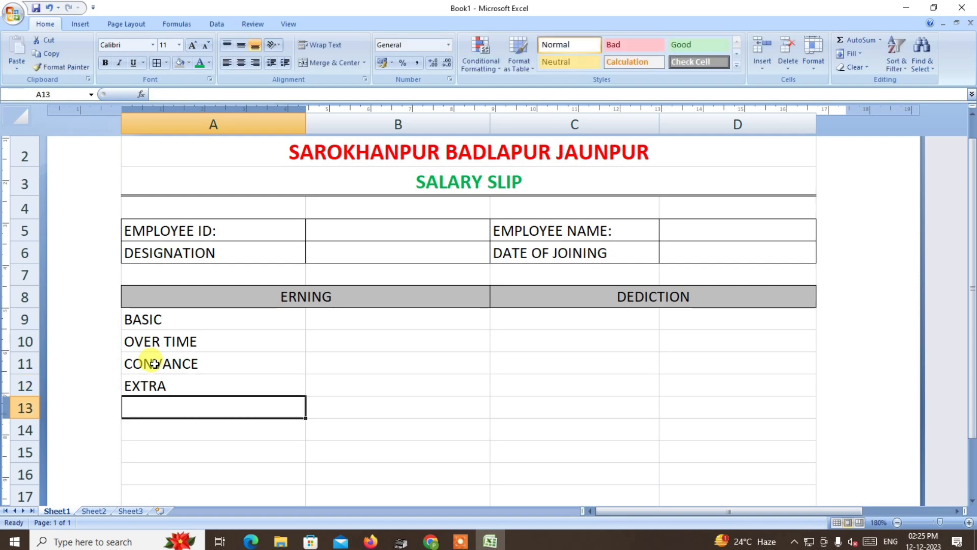
{"action": "type", "text": "TOTAL"}
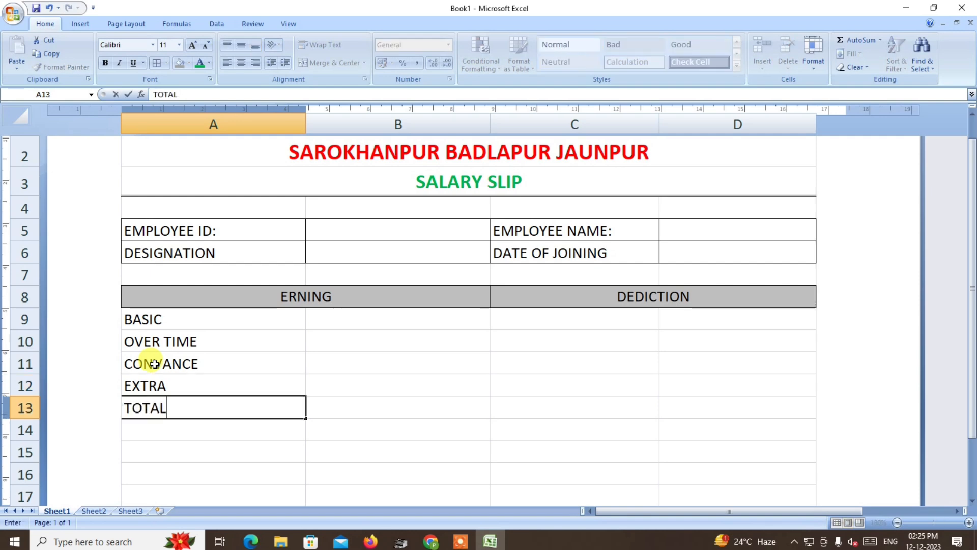
{"action": "type", "text": " AD"}
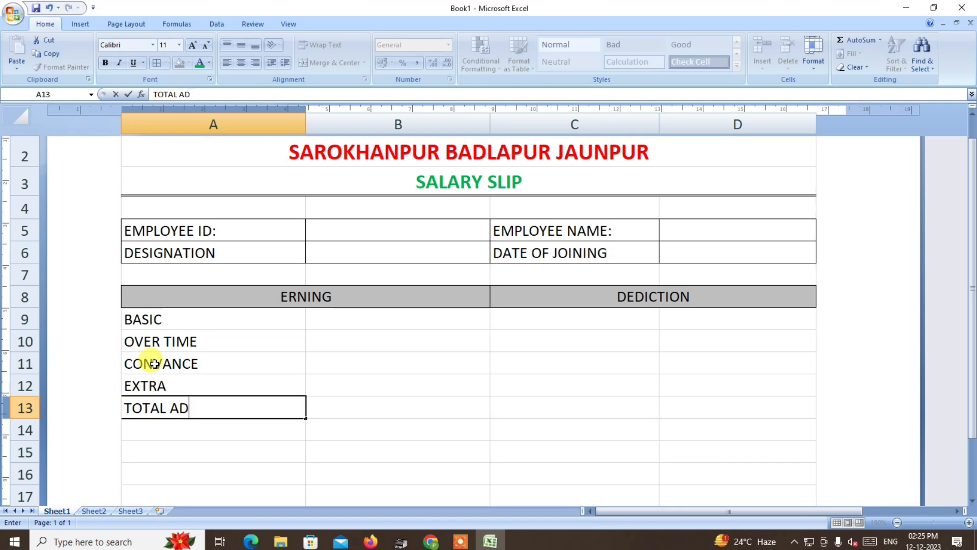
{"action": "type", "text": "DITION"}
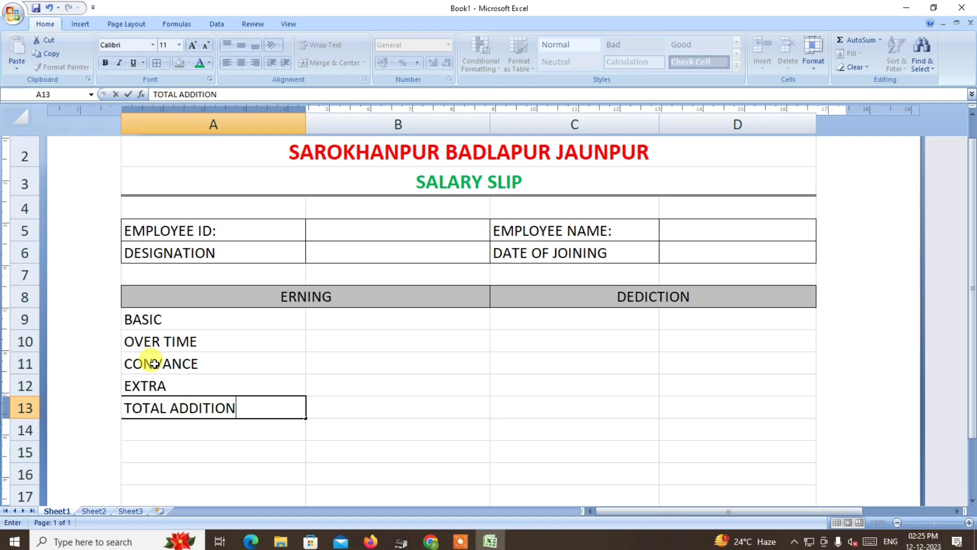
{"action": "left_click", "coordinate": [408, 414]}
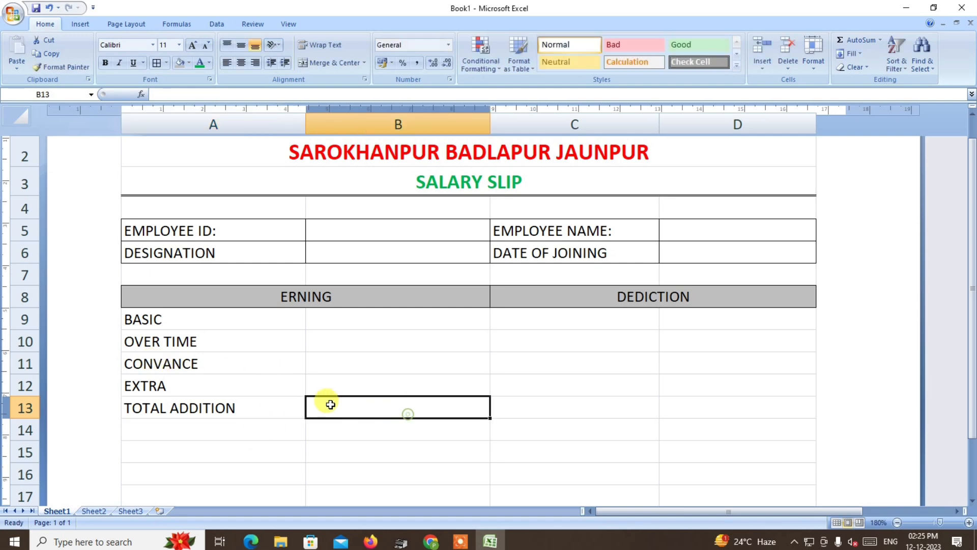
- Apply all borders to the cell range A9:D13 below the earning and deduction headings
{"action": "left_click", "coordinate": [157, 320]}
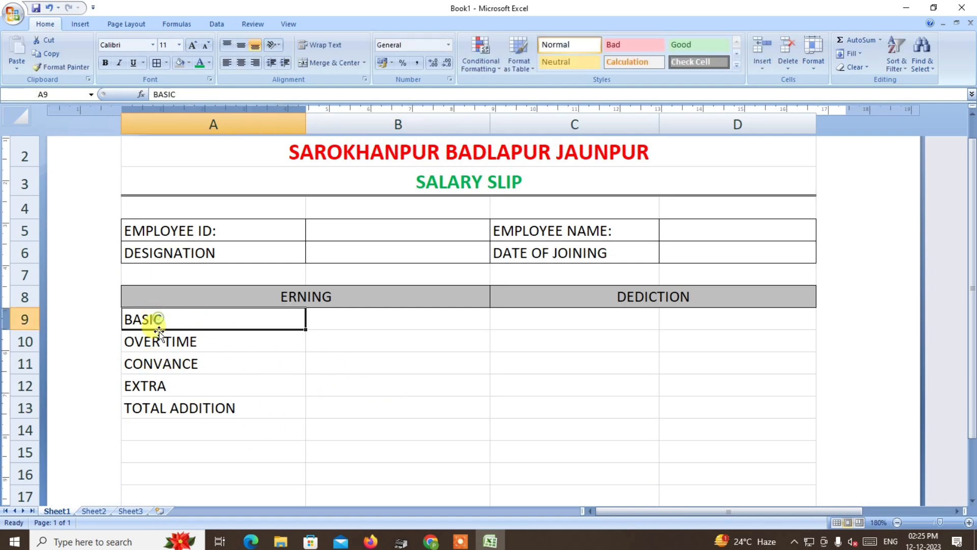
{"action": "left_click_drag", "start_coordinate": [161, 319], "coordinate": [729, 400]}
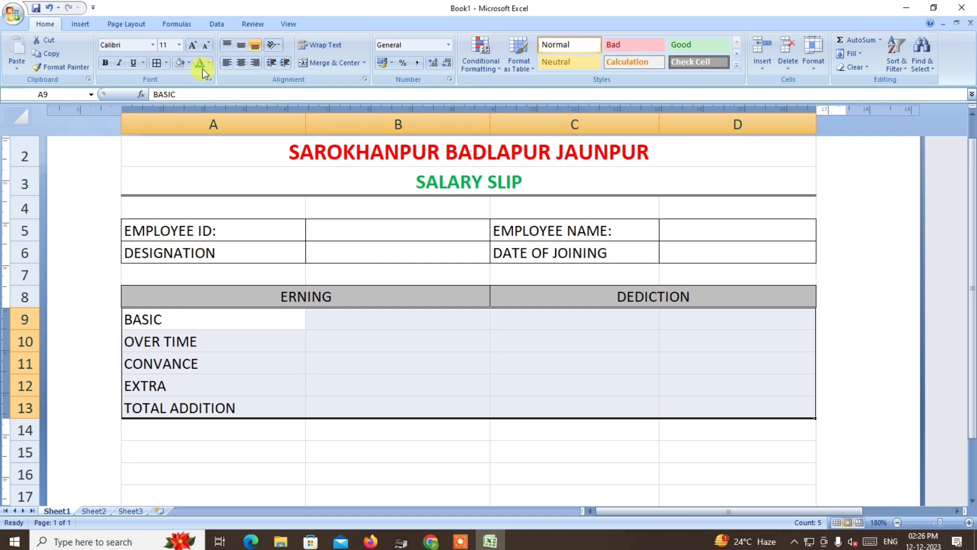
{"action": "left_click", "coordinate": [158, 61]}
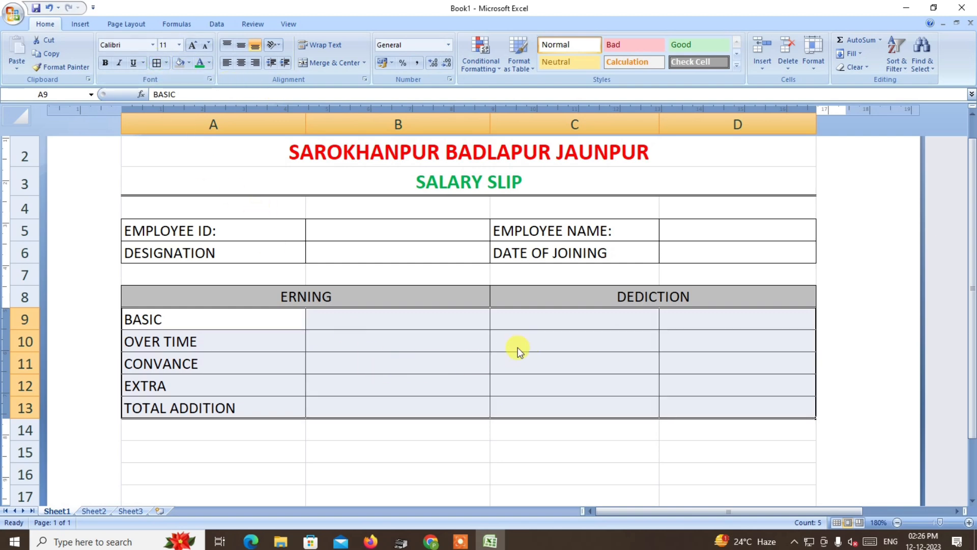
- Enter the deduction labels "PROVIDENT FUND", "E.S.I", "LOAN" and "TAX" in cells C9 to C12
{"action": "left_click", "coordinate": [579, 324]}
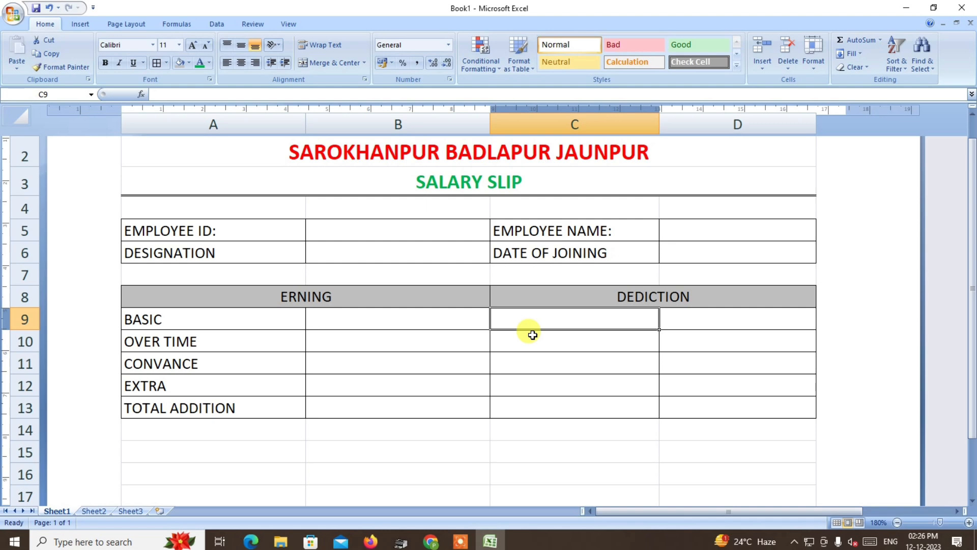
{"action": "type", "text": "PRO"}
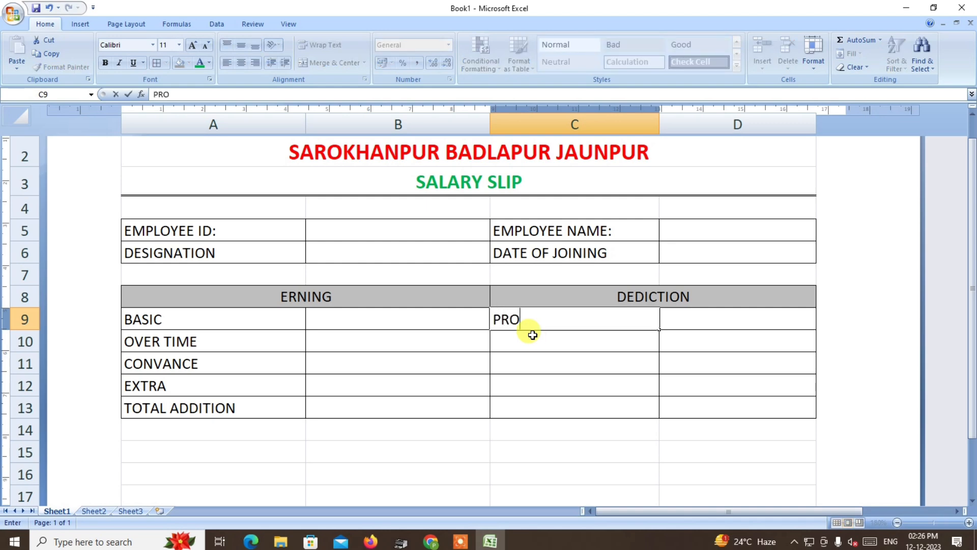
{"action": "type", "text": "VIDENT FUND"}
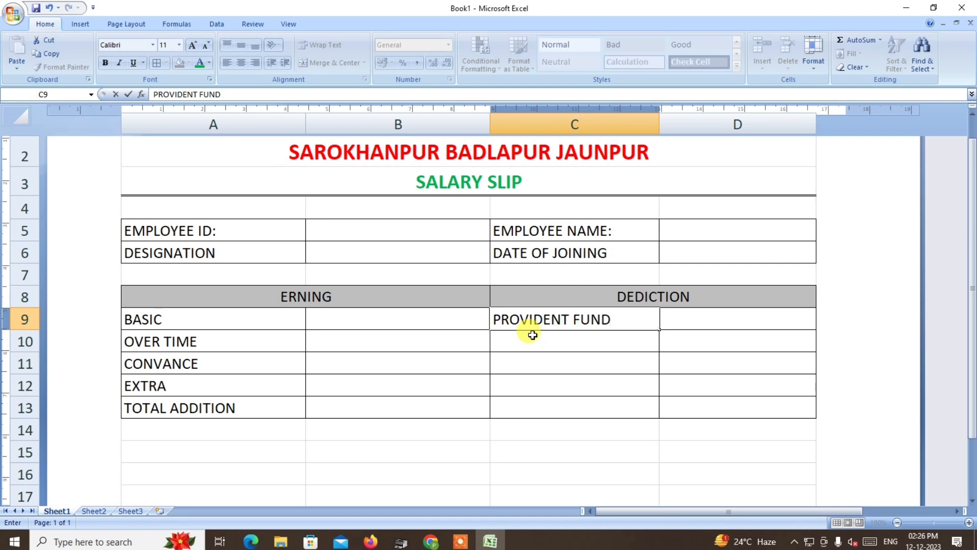
{"action": "key", "text": "Return"}
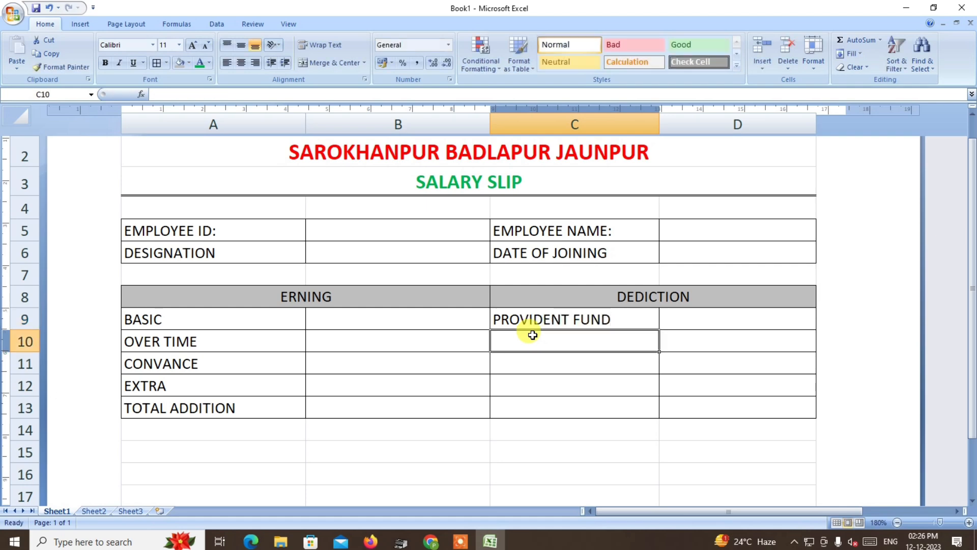
{"action": "type", "text": "E.S.I"}
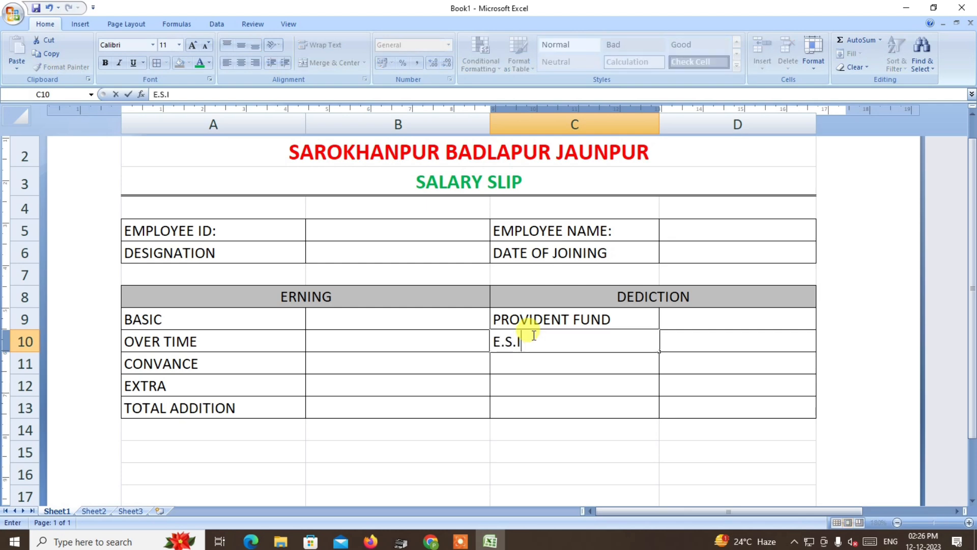
{"action": "key", "text": "Return"}
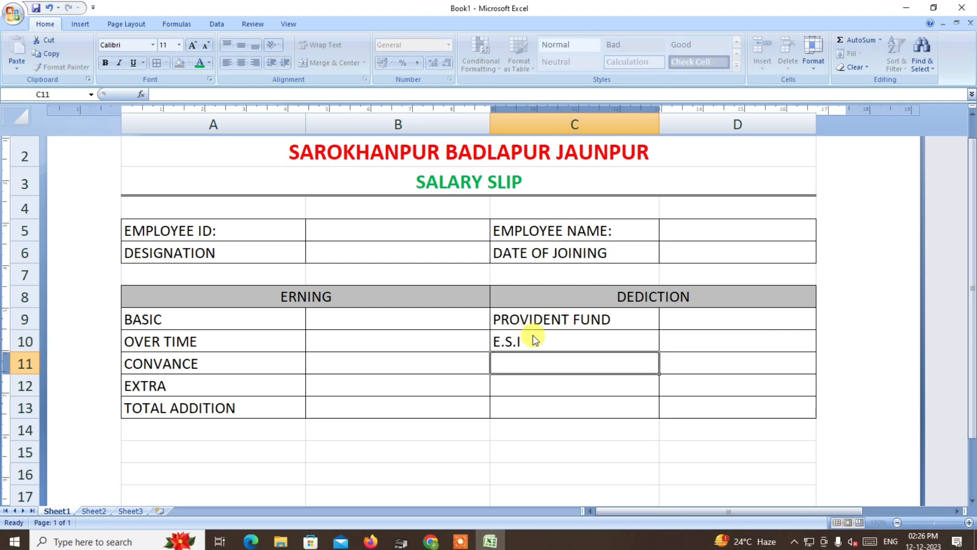
{"action": "type", "text": "LOAN"}
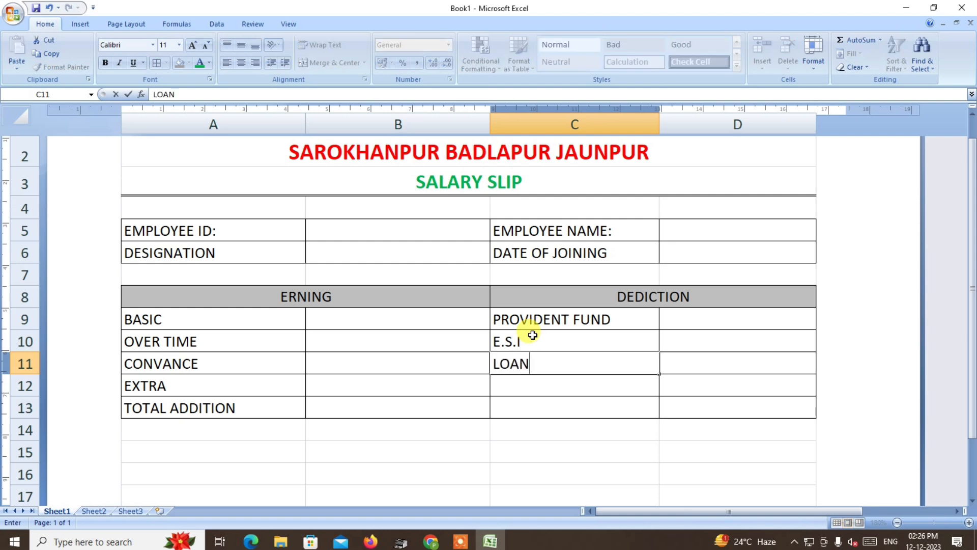
{"action": "key", "text": "Return"}
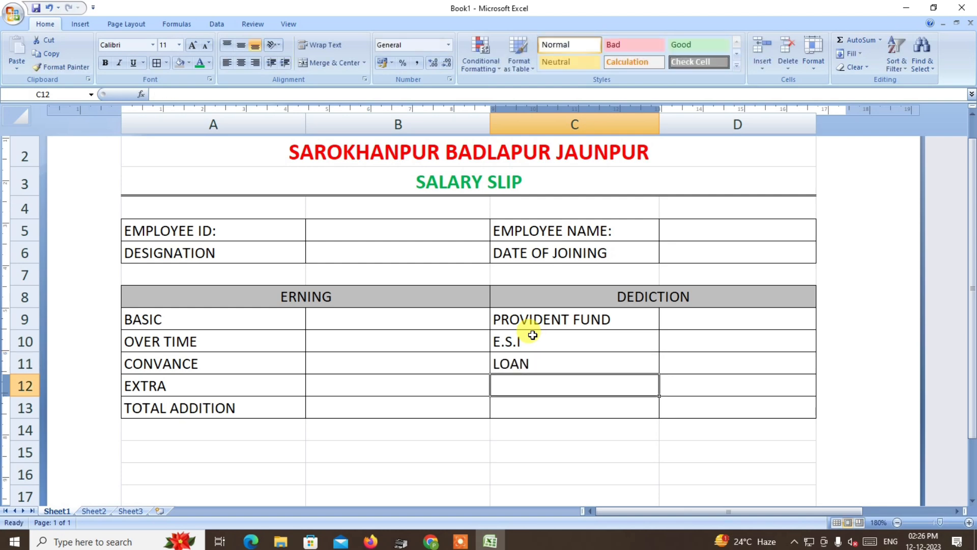
{"action": "type", "text": "TAX"}
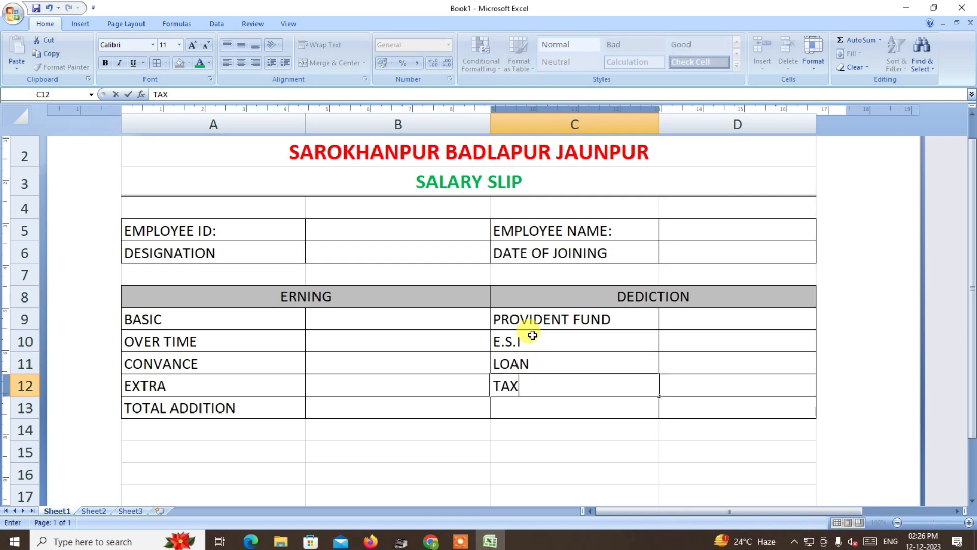
{"action": "key", "text": "Return"}
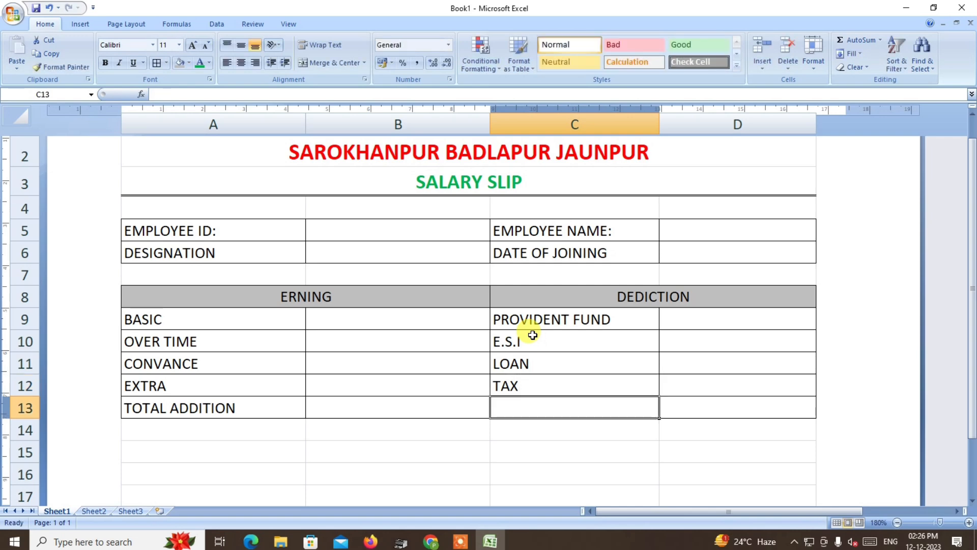
- Enter the label "TOTAL DEDUCTION" in cell C13, correcting its spelling
{"action": "type", "text": "TOTAL "}
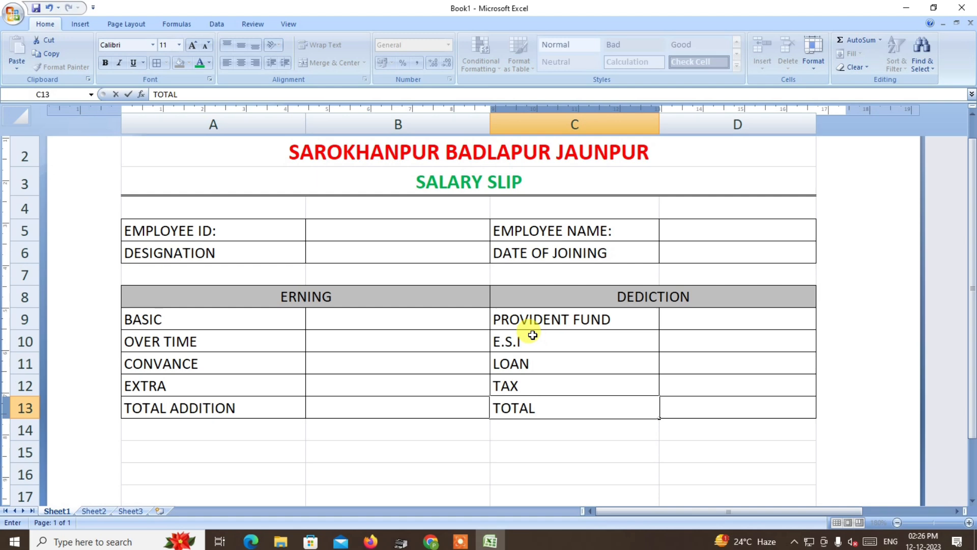
{"action": "type", "text": "DEDUTION"}
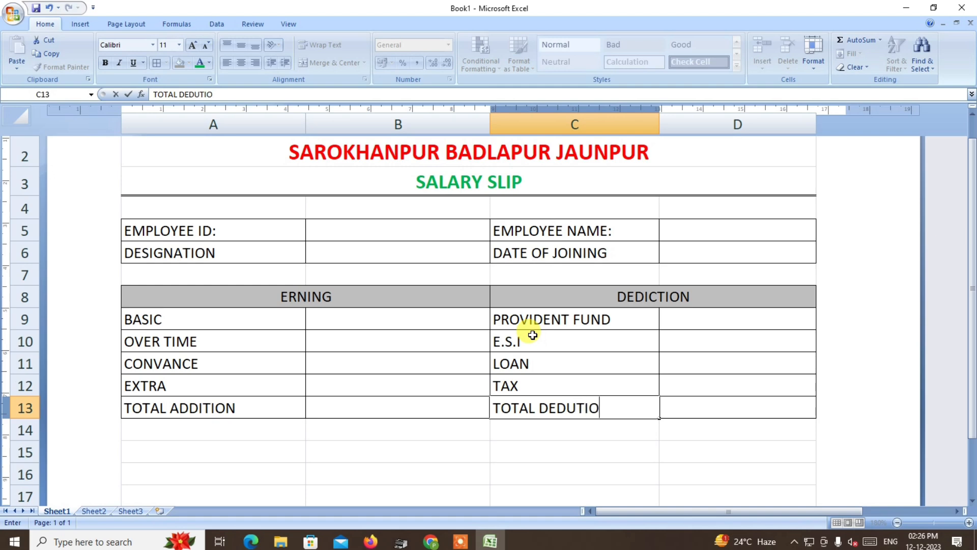
{"action": "key", "text": "BackSpace"}
{"action": "type", "text": "N"}
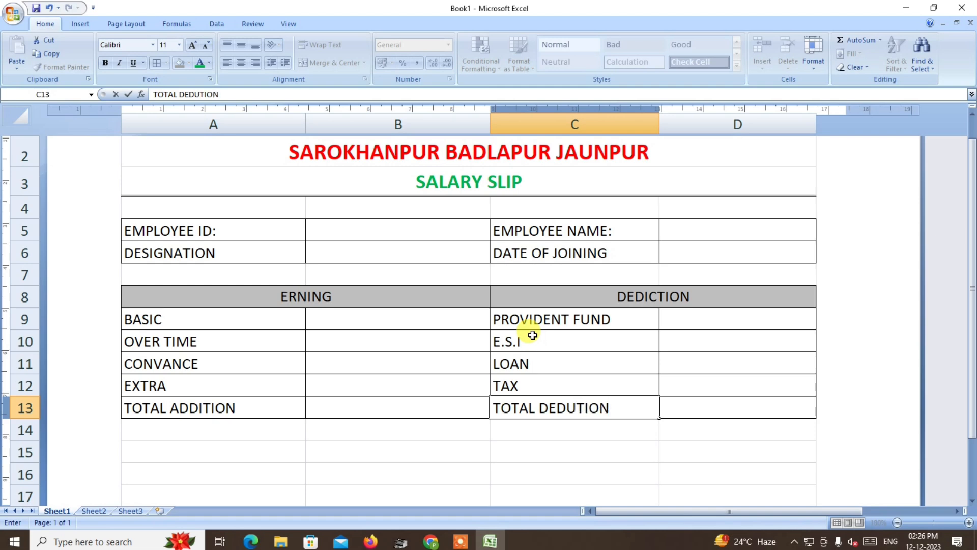
{"action": "left_click", "coordinate": [576, 410]}
{"action": "type", "text": "C"}
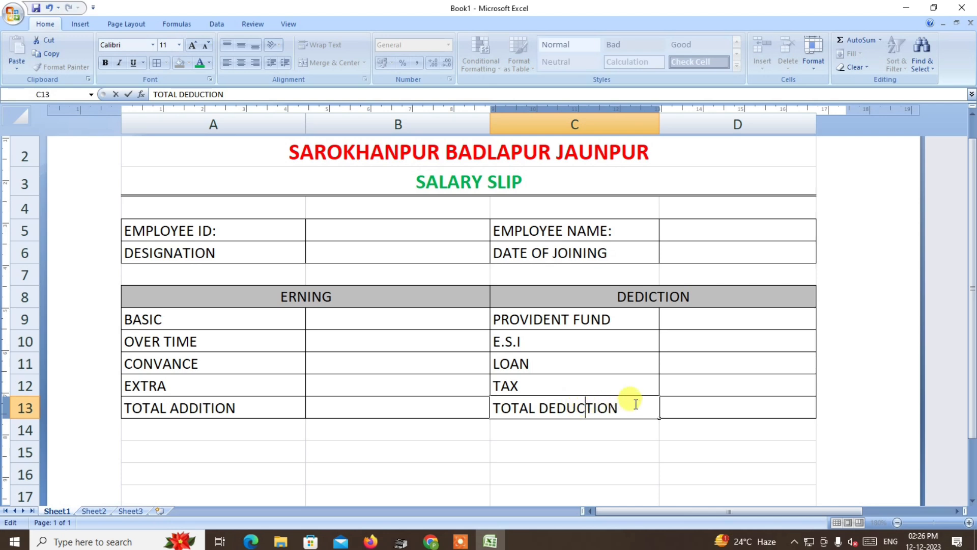
- Enter the label "NET SALARY" in cell C14 below the total deduction label
{"action": "left_click", "coordinate": [563, 426]}
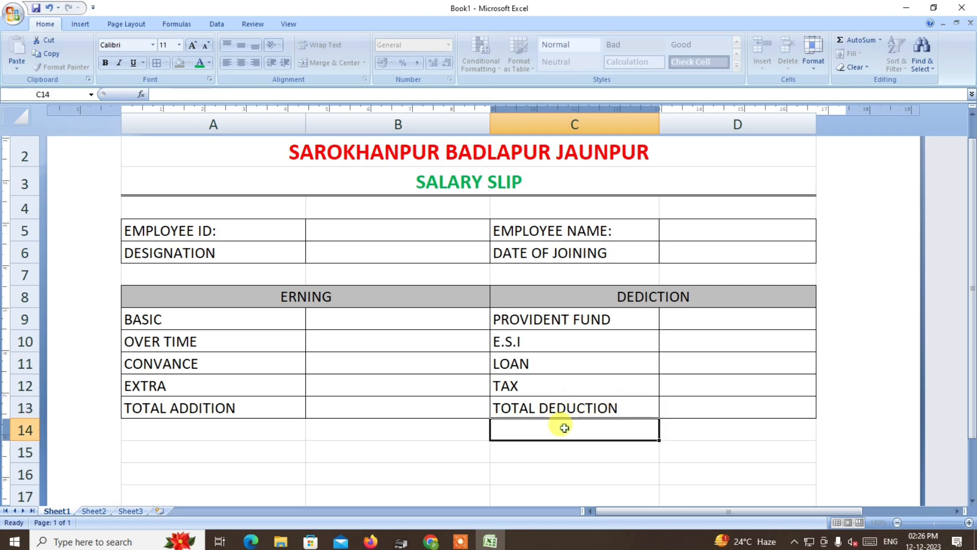
{"action": "type", "text": "TOTA"}
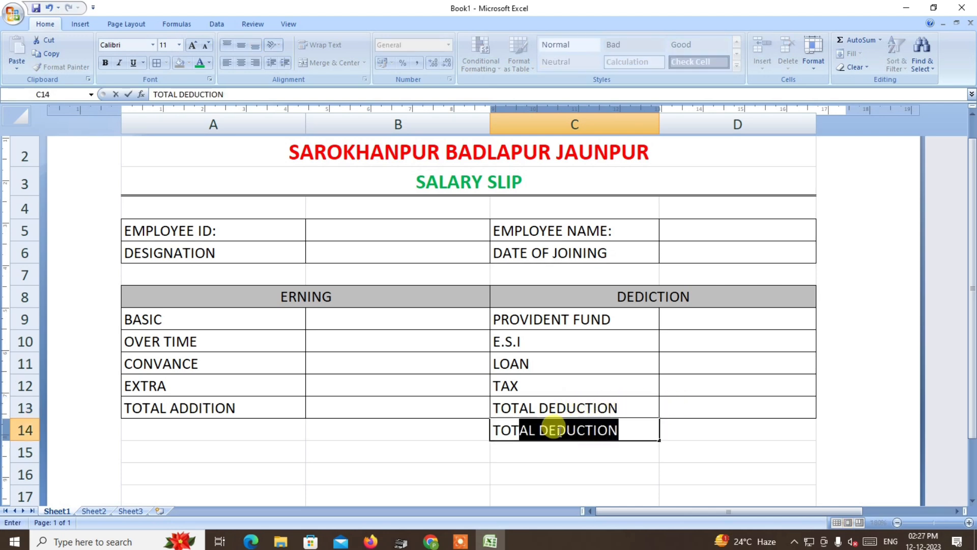
{"action": "key", "text": "BackSpace"}
{"action": "key", "text": "BackSpace"}
{"action": "key", "text": "BackSpace"}
{"action": "key", "text": "BackSpace"}
{"action": "key", "text": "BackSpace"}
{"action": "type", "text": "N"}
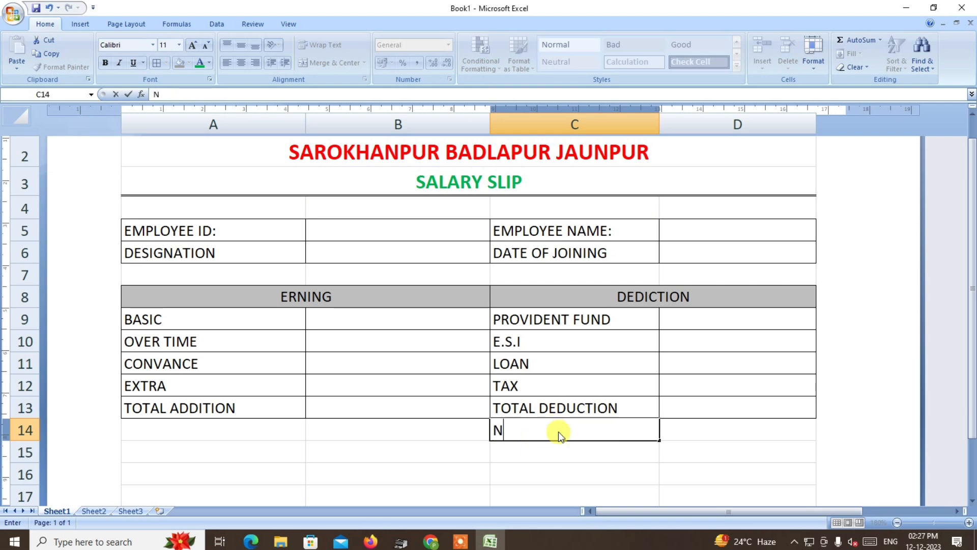
{"action": "type", "text": "ET SALARY"}
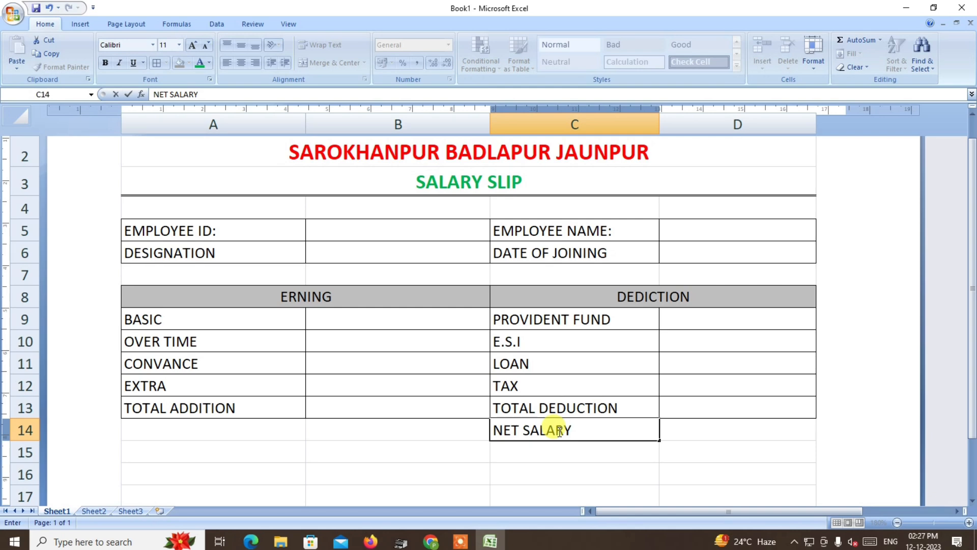
- Apply all borders to the net salary cells C14:D14
{"action": "key", "text": "Return"}
{"action": "left_click_drag", "start_coordinate": [556, 427], "coordinate": [720, 428]}
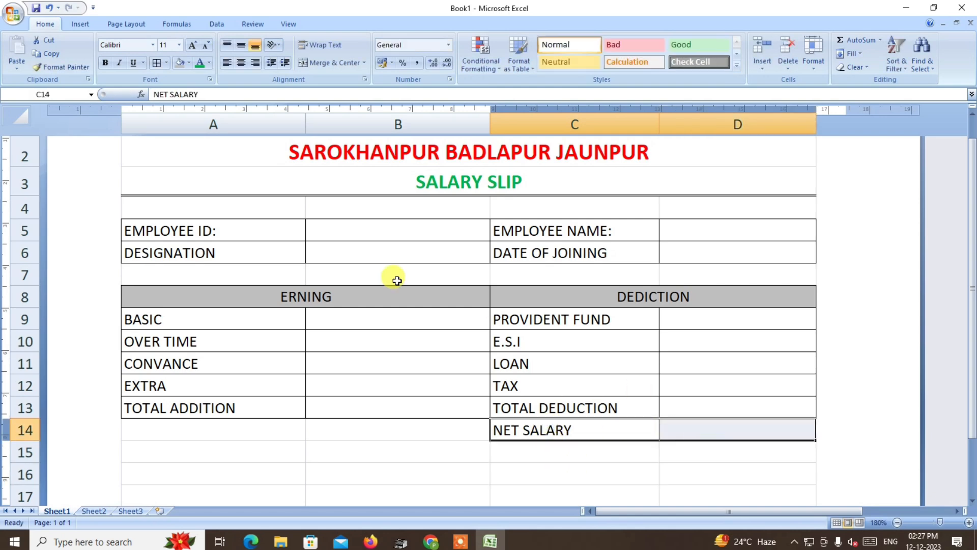
{"action": "left_click", "coordinate": [157, 62]}
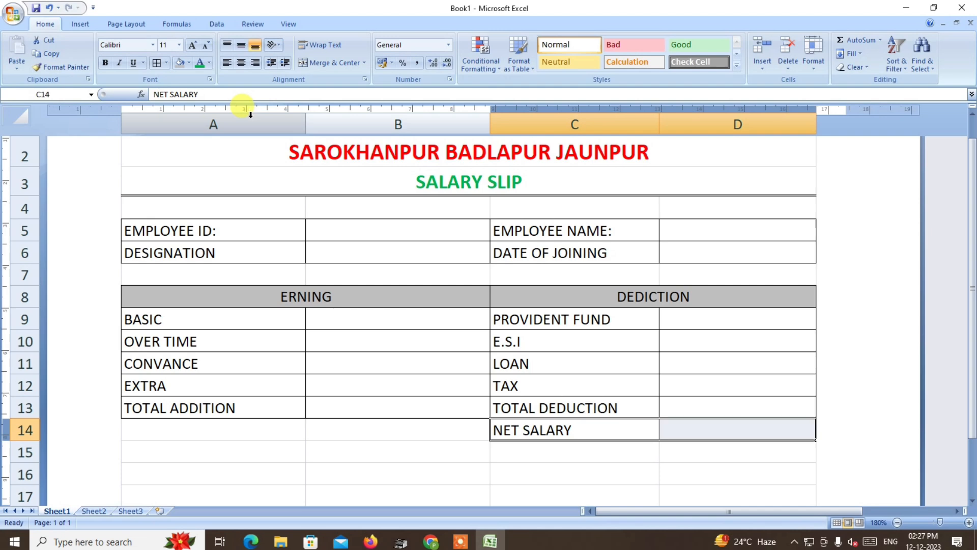
- Format the net salary cells C14:D14 with red font colour and bold
{"action": "left_click", "coordinate": [210, 63]}
{"action": "left_click", "coordinate": [210, 169]}
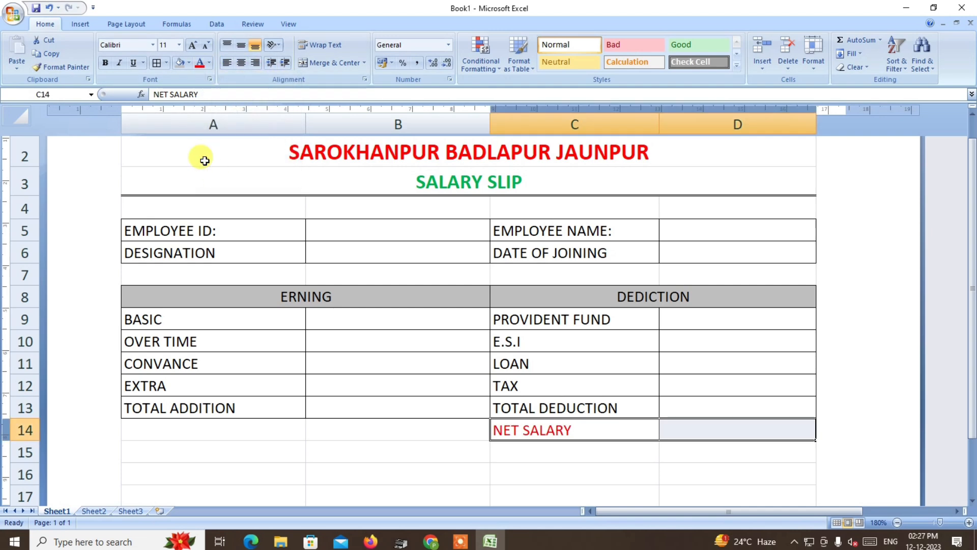
{"action": "left_click", "coordinate": [106, 64]}
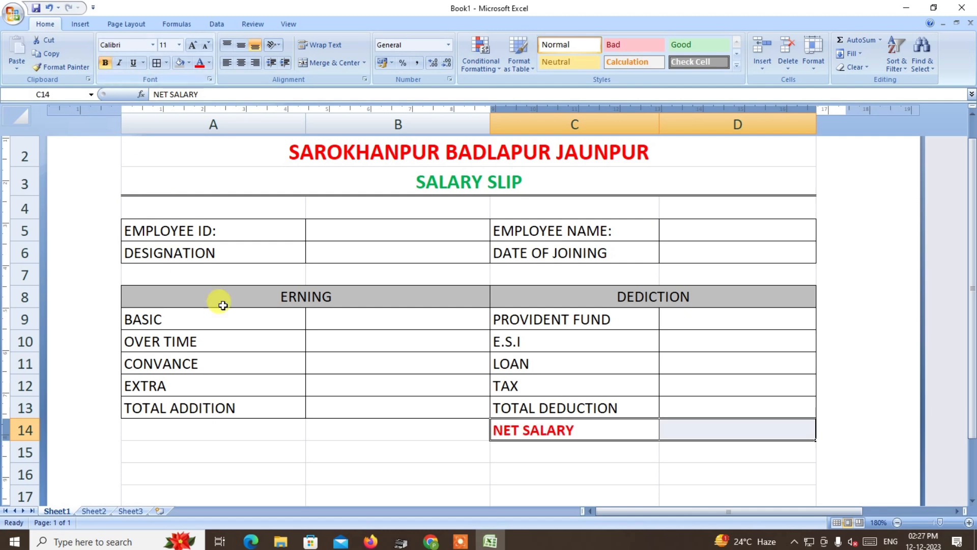
{"action": "left_click", "coordinate": [313, 448]}
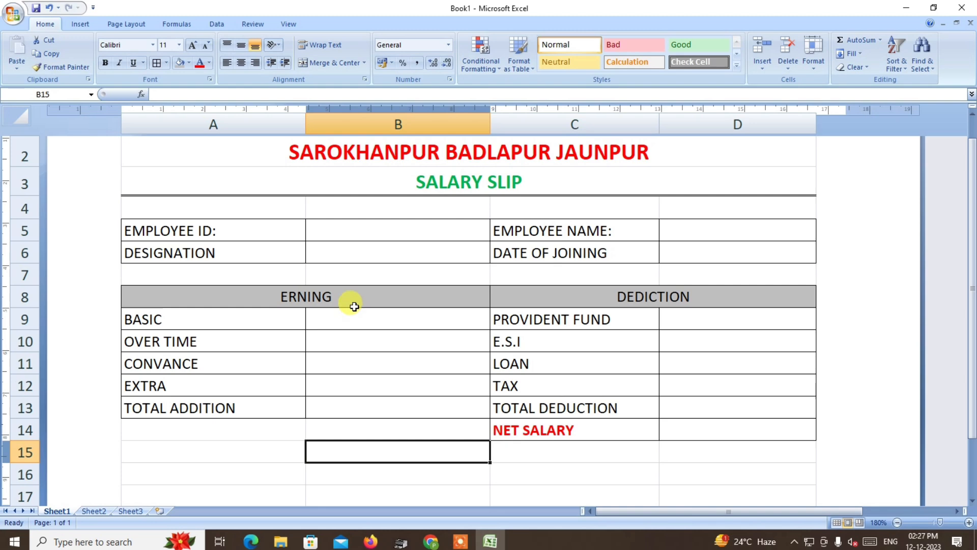
- Go through the blank value cells for the employee details, earnings, deductions and net salary
{"action": "left_click", "coordinate": [354, 233]}
{"action": "left_click", "coordinate": [346, 252]}
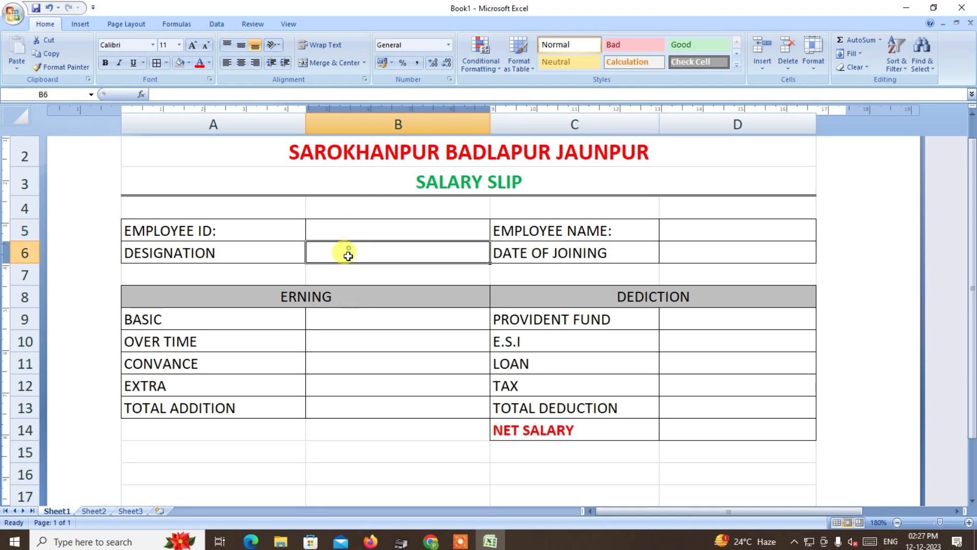
{"action": "left_click", "coordinate": [345, 312]}
{"action": "left_click", "coordinate": [342, 344]}
{"action": "left_click", "coordinate": [339, 364]}
{"action": "left_click", "coordinate": [337, 386]}
{"action": "left_click", "coordinate": [338, 407]}
{"action": "left_click", "coordinate": [705, 328]}
{"action": "left_click", "coordinate": [704, 345]}
{"action": "left_click", "coordinate": [699, 365]}
{"action": "left_click", "coordinate": [694, 388]}
{"action": "left_click", "coordinate": [690, 405]}
{"action": "left_click", "coordinate": [687, 425]}
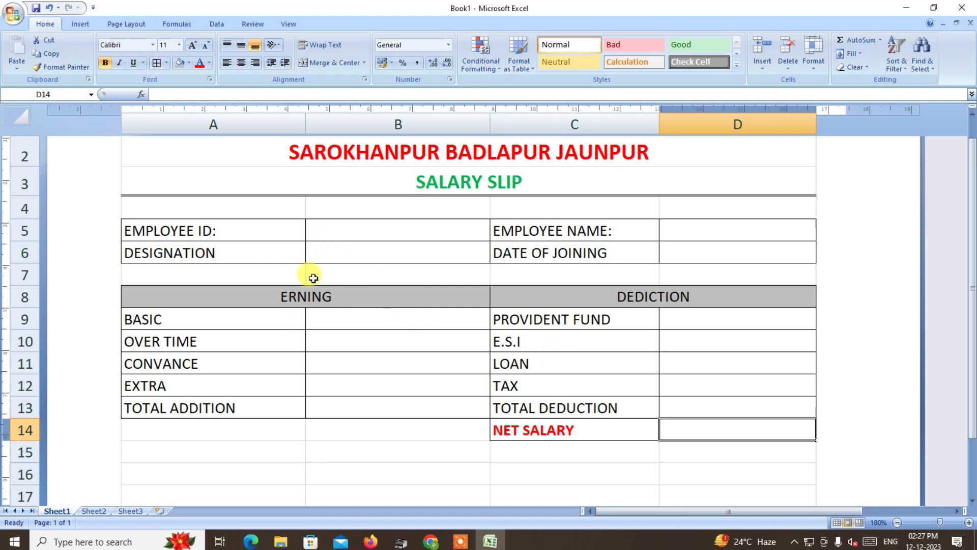
- Zoom the sheet out to 140% and examine the overall layout of the salary slip
{"action": "scroll", "coordinate": [312, 275], "scroll_direction": "up", "scroll_amount": 1}
{"action": "scroll", "coordinate": [312, 275], "scroll_direction": "down", "scroll_amount": 2}
{"action": "scroll", "coordinate": [316, 282], "scroll_direction": "up", "scroll_amount": 2}
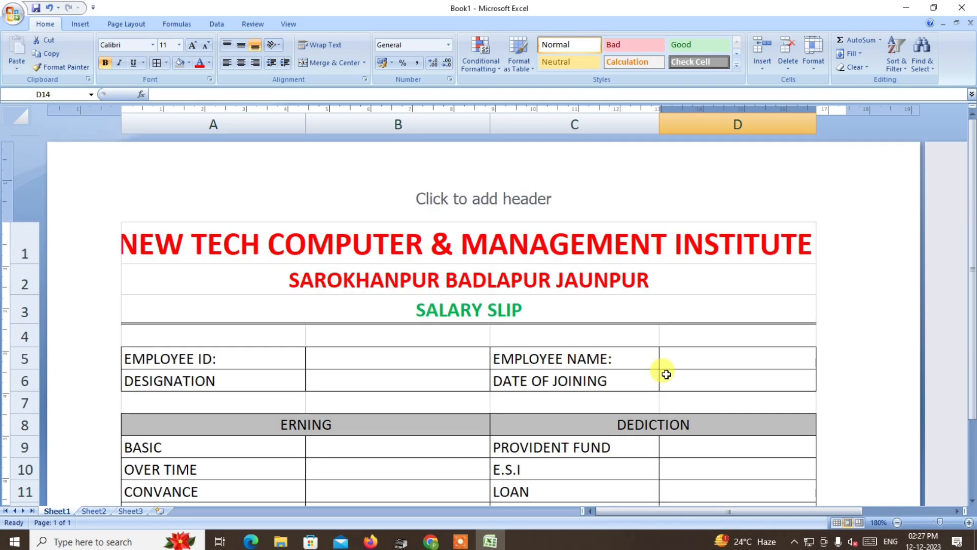
{"action": "left_click", "coordinate": [897, 522]}
{"action": "left_click", "coordinate": [897, 523]}
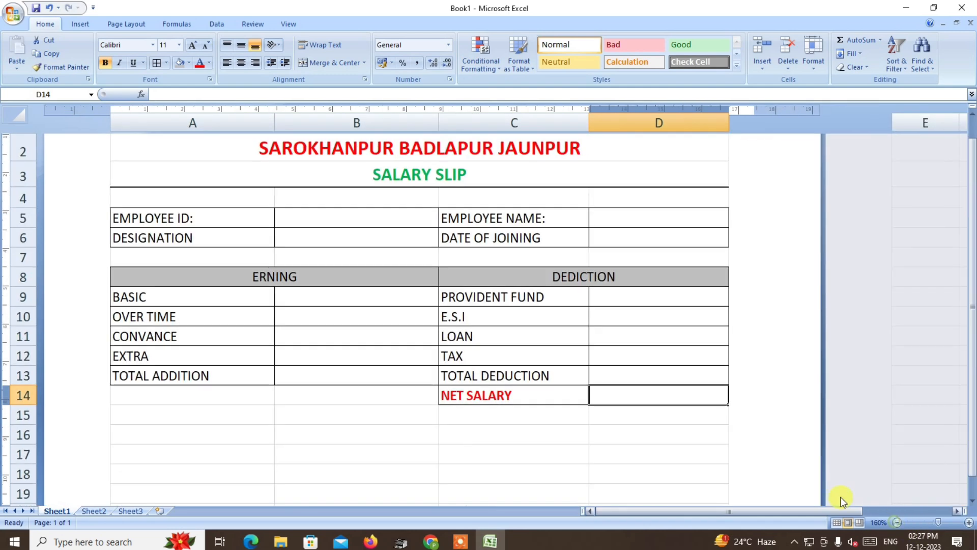
{"action": "scroll", "coordinate": [586, 379], "scroll_direction": "up", "scroll_amount": 1}
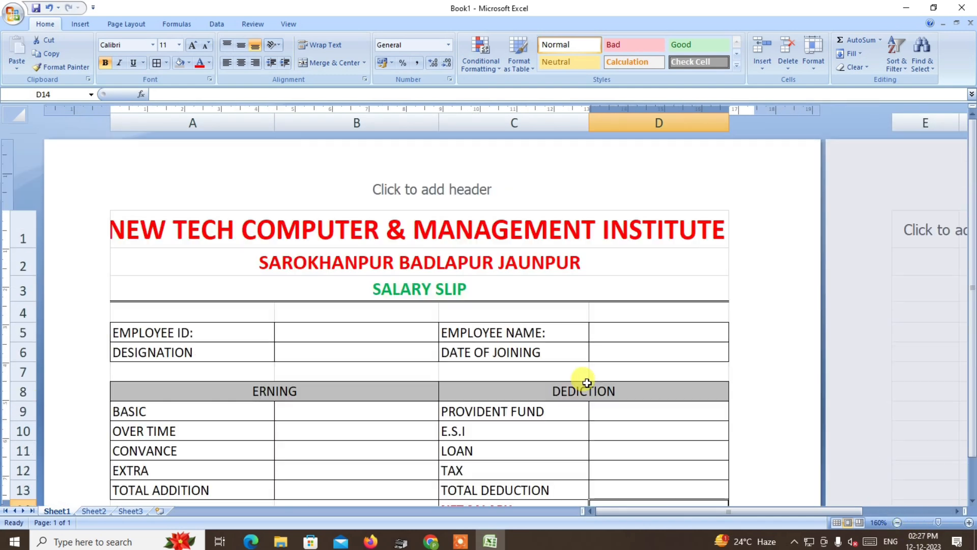
{"action": "left_click", "coordinate": [896, 523]}
{"action": "left_click", "coordinate": [897, 522]}
{"action": "scroll", "coordinate": [550, 399], "scroll_direction": "down", "scroll_amount": 1}
{"action": "scroll", "coordinate": [550, 399], "scroll_direction": "up", "scroll_amount": 1}
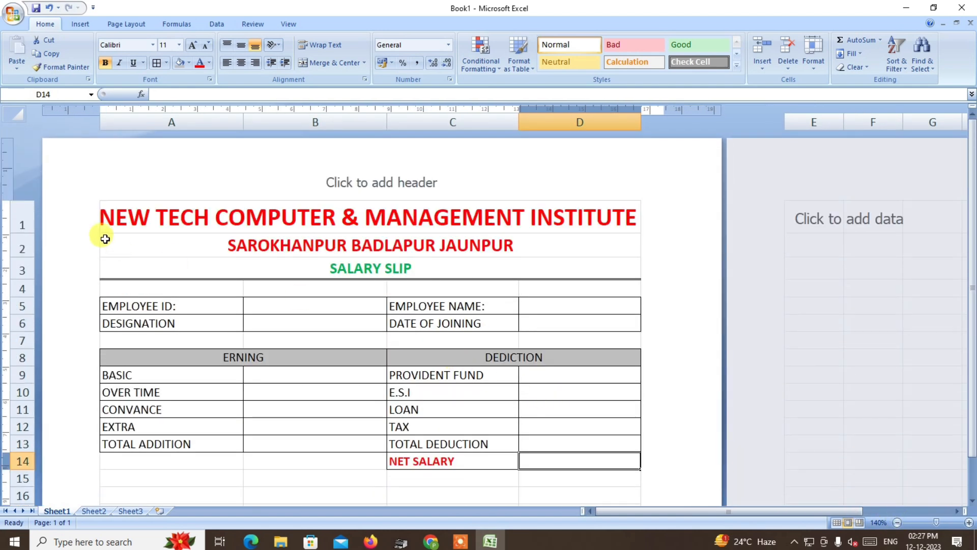
{"action": "left_click_drag", "start_coordinate": [101, 218], "coordinate": [245, 477]}
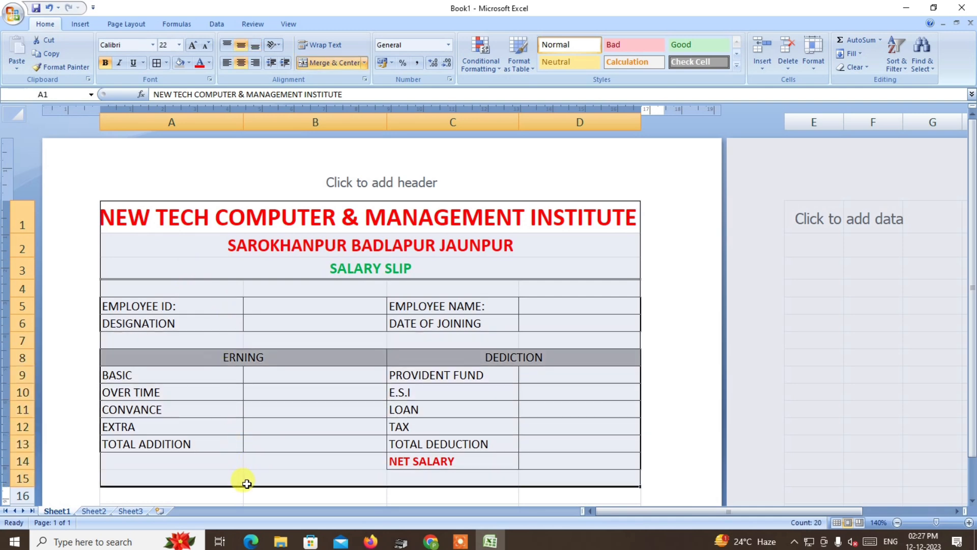
{"action": "scroll", "coordinate": [240, 458], "scroll_direction": "down", "scroll_amount": 1}
- Enter "SINGNATURE OF EMP:" followed by an underscore signature line in cell A17
{"action": "left_click", "coordinate": [168, 364]}
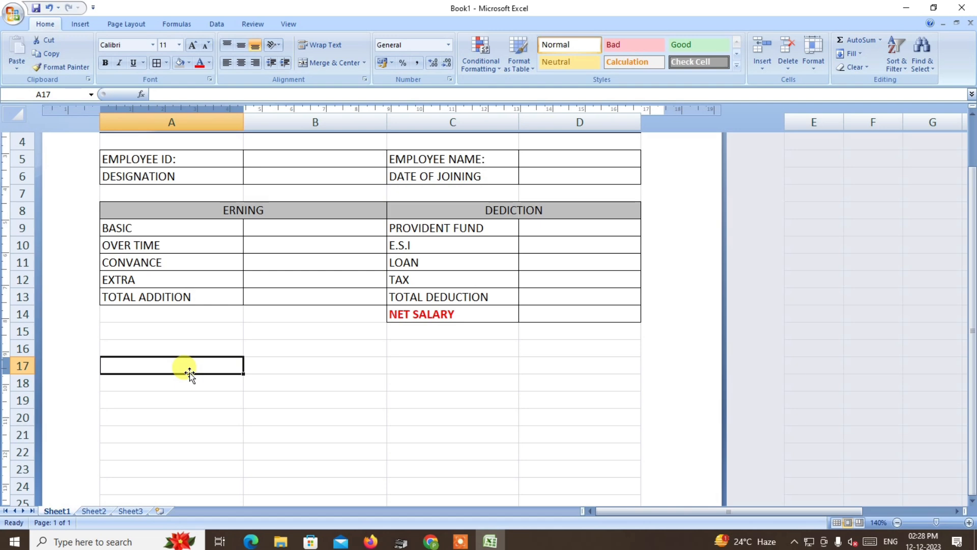
{"action": "type", "text": "Sl"}
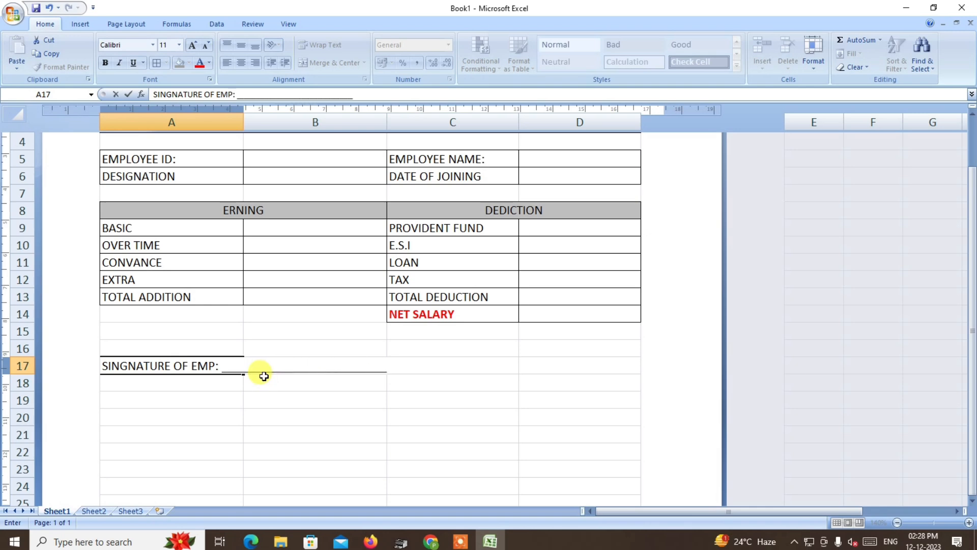
{"action": "left_click", "coordinate": [267, 420]}
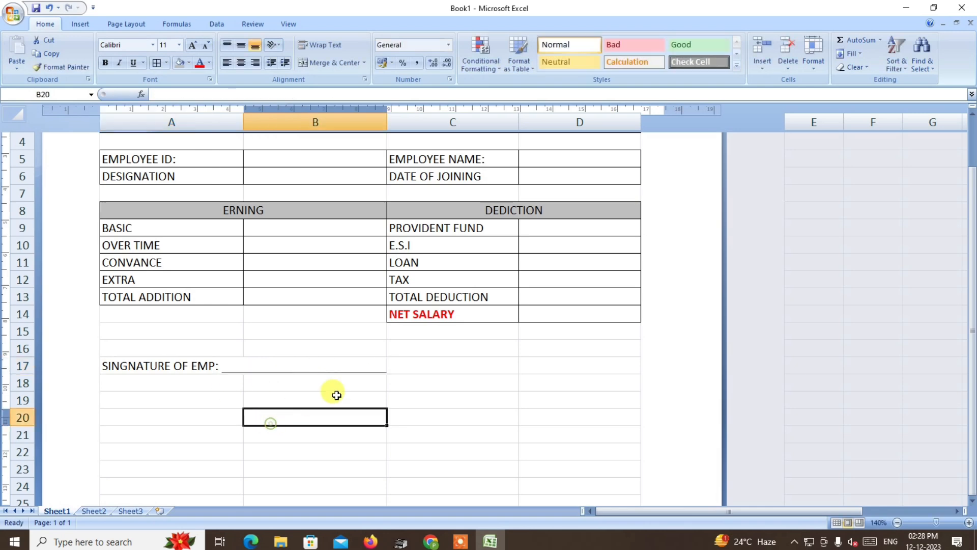
- Enter "Director:" followed by an underscore signature line in cell C17
{"action": "left_click", "coordinate": [406, 368]}
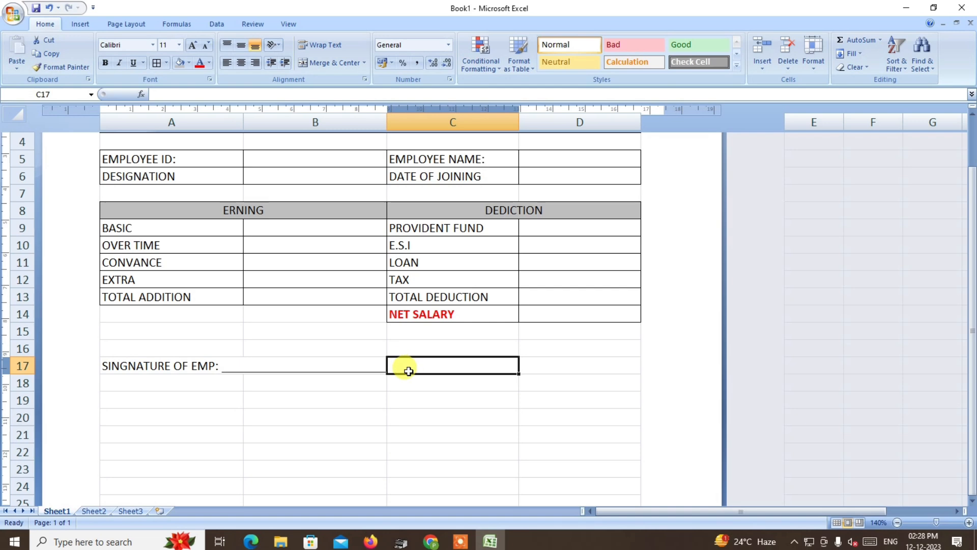
{"action": "type", "text": "dIRECT"}
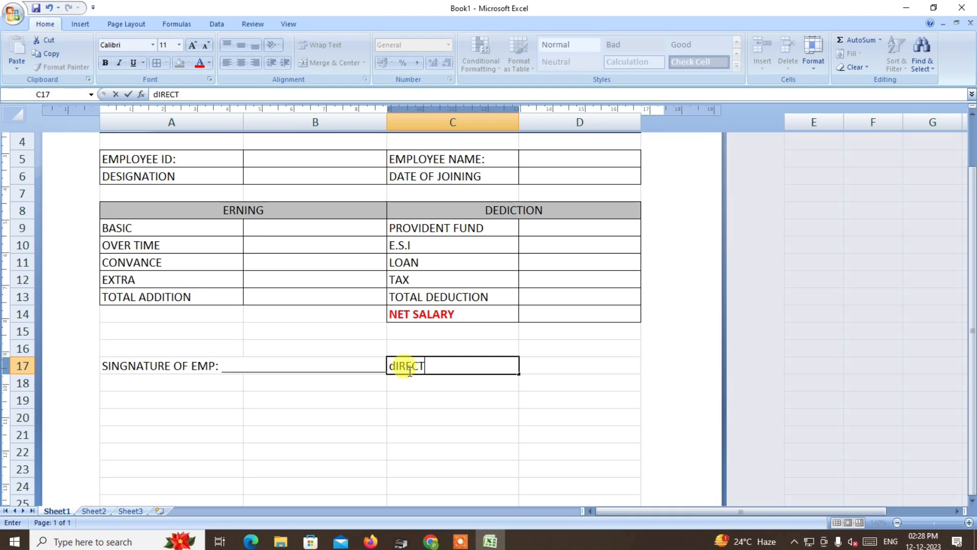
{"action": "type", "text": "OR:"}
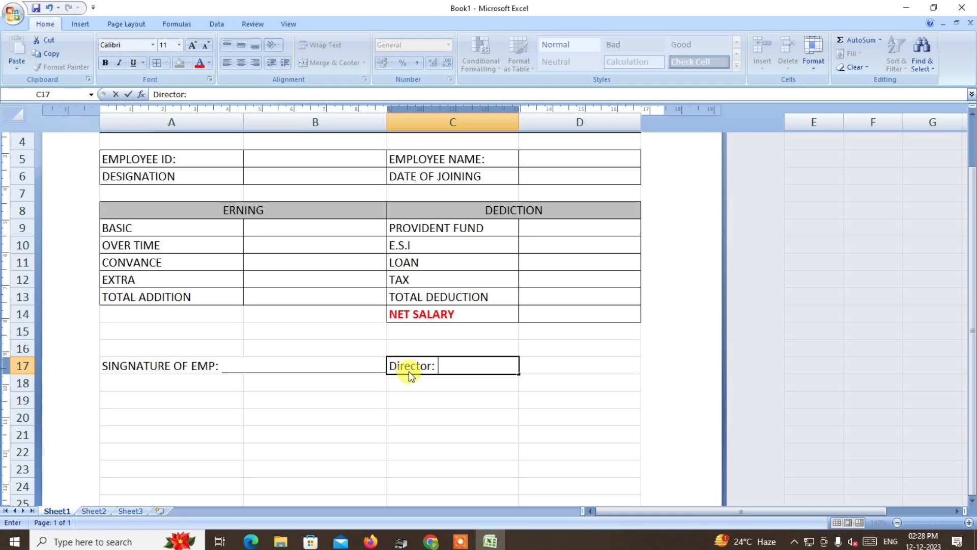
{"action": "type", "text": " ______________________________"}
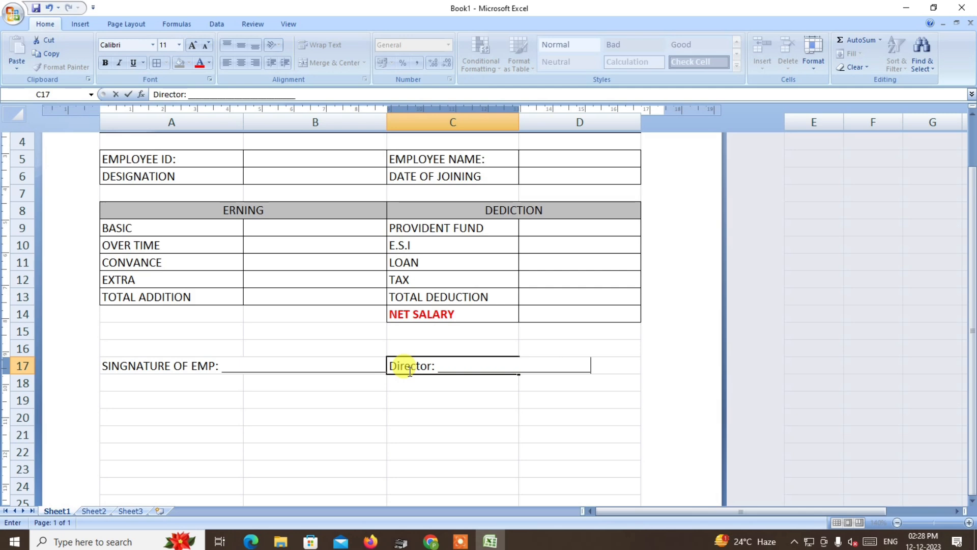
{"action": "left_click", "coordinate": [399, 430]}
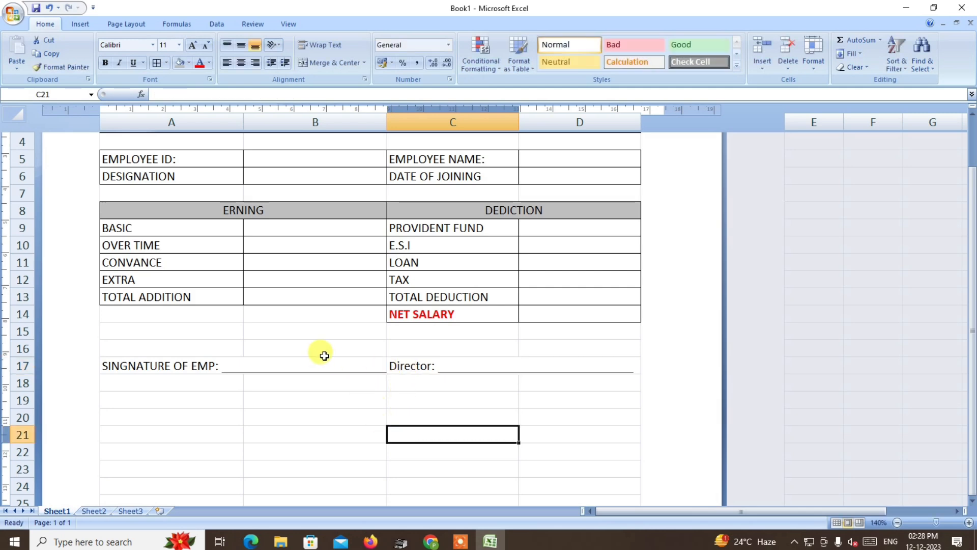
- Apply outside borders around the whole salary slip, cells A1:D19
{"action": "scroll", "coordinate": [306, 346], "scroll_direction": "up", "scroll_amount": 3}
{"action": "left_click_drag", "start_coordinate": [109, 211], "coordinate": [197, 449]}
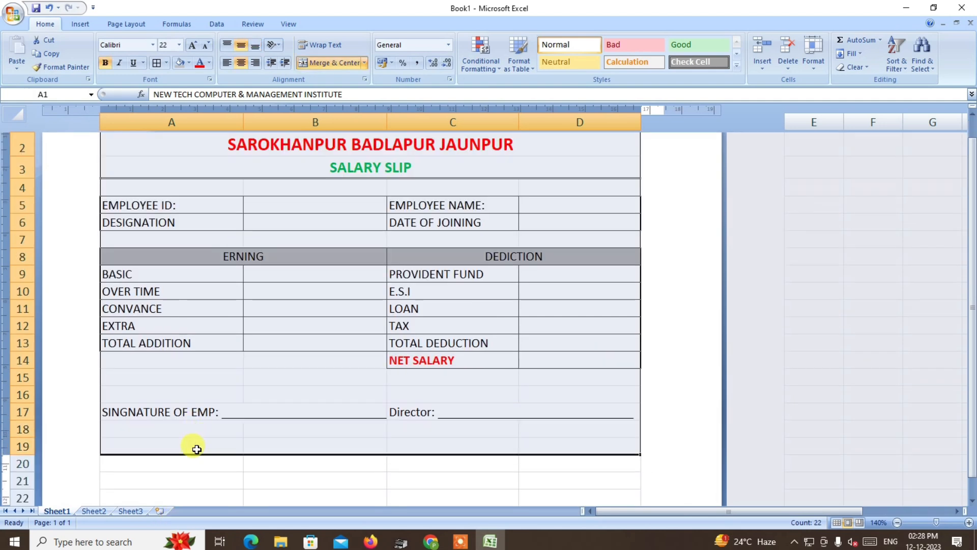
{"action": "left_click", "coordinate": [166, 61]}
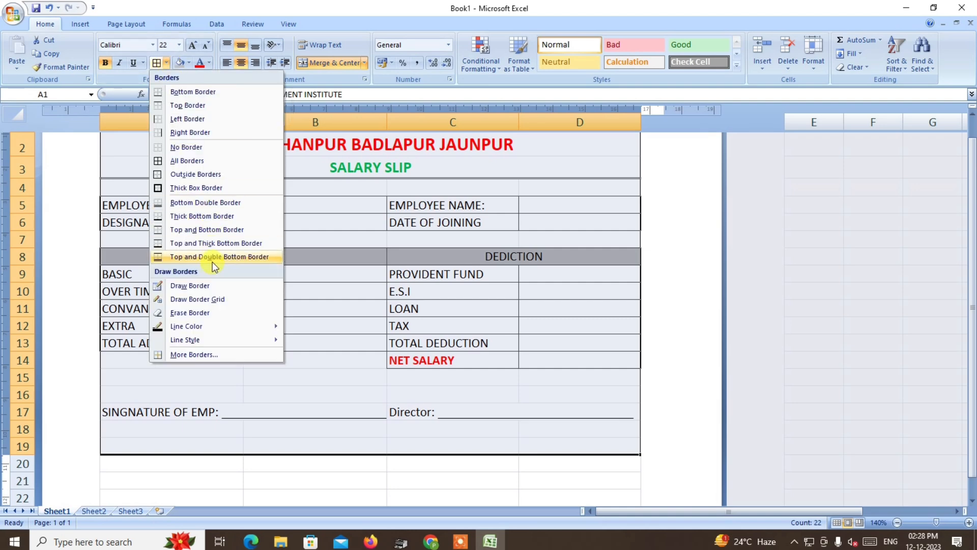
{"action": "left_click", "coordinate": [191, 176]}
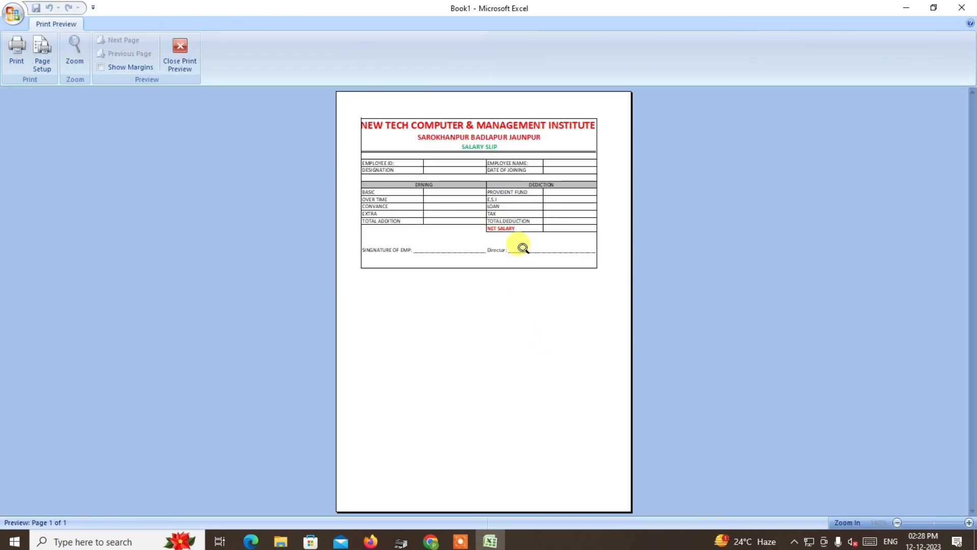
- Examine the bordered slip enlarged in print preview, then return to the sheet and look it over
{"action": "left_click", "coordinate": [524, 246]}
{"action": "scroll", "coordinate": [524, 254], "scroll_direction": "up", "scroll_amount": 2}
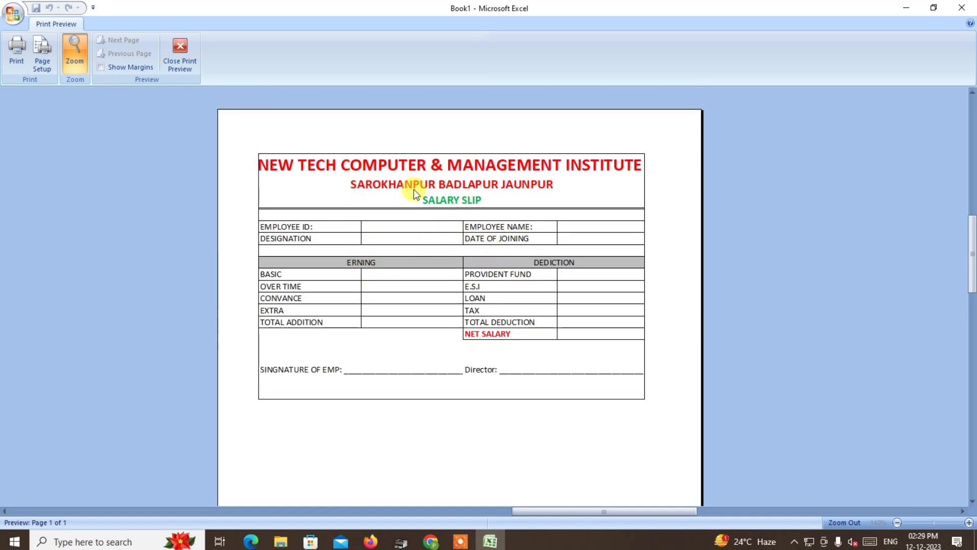
{"action": "key", "text": "Escape"}
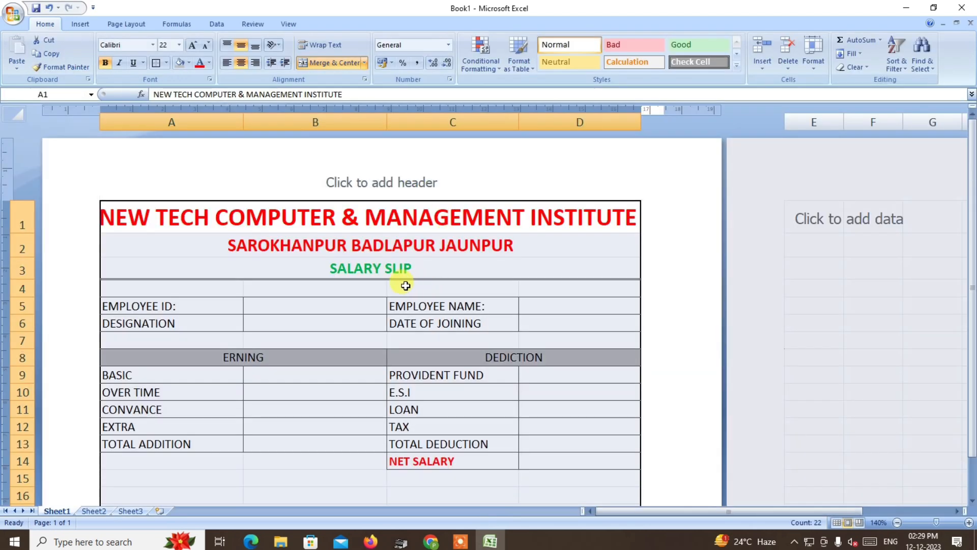
{"action": "left_click", "coordinate": [349, 312]}
{"action": "scroll", "coordinate": [349, 307], "scroll_direction": "down", "scroll_amount": 2}
{"action": "scroll", "coordinate": [371, 309], "scroll_direction": "up", "scroll_amount": 2}
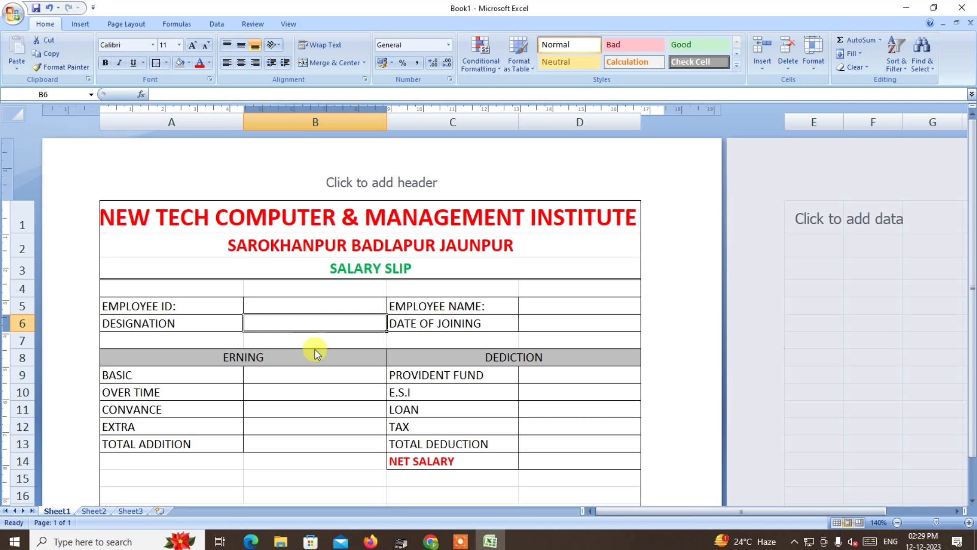
- Add a colon after the "DESIGNATION" label in A6 and the "DATE OF JOINING" label in C6
{"action": "double_click", "coordinate": [173, 323]}
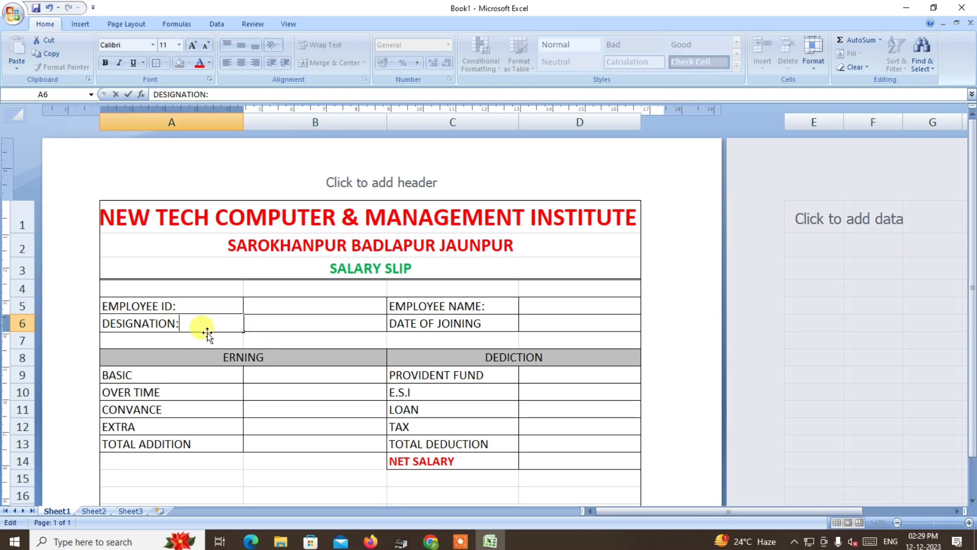
{"action": "double_click", "coordinate": [486, 323]}
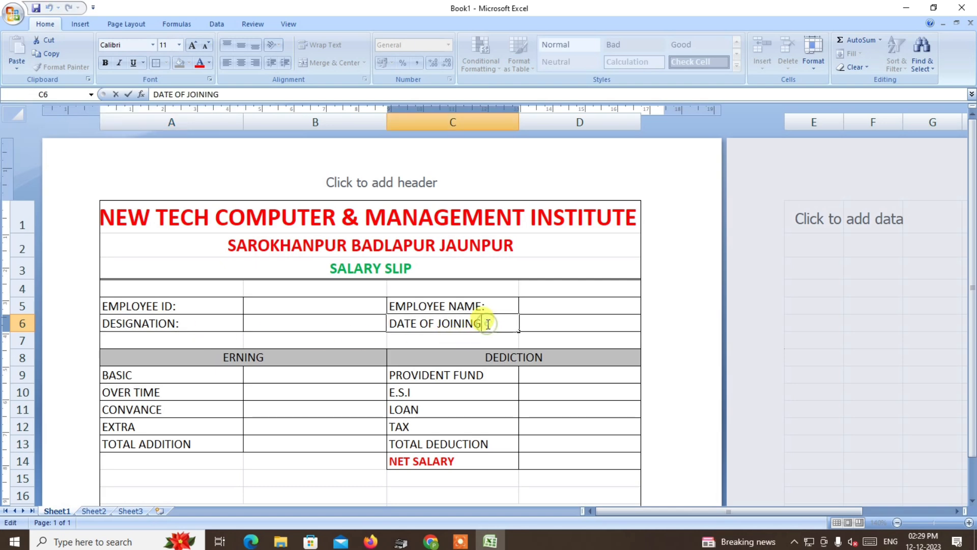
{"action": "type", "text": ":"}
{"action": "left_click", "coordinate": [220, 413]}
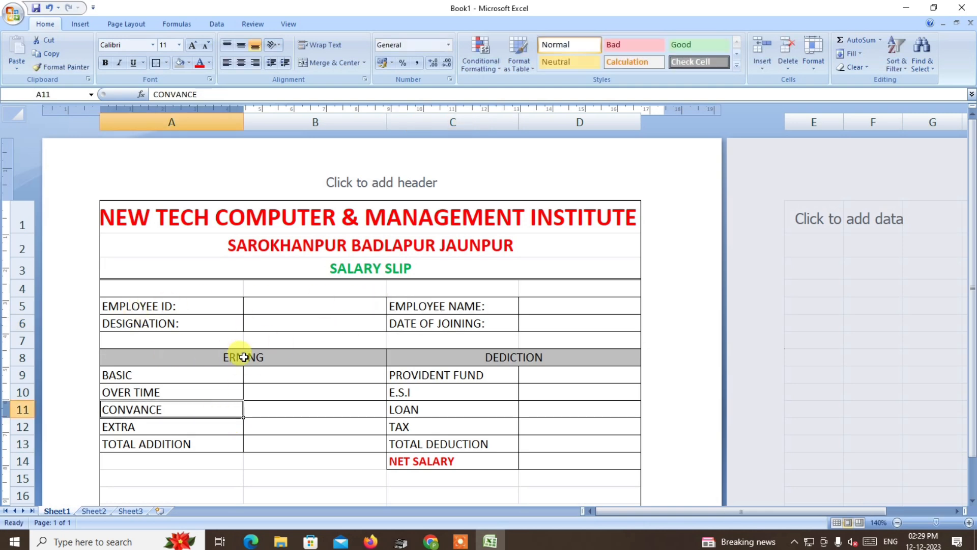
{"action": "scroll", "coordinate": [362, 334], "scroll_direction": "down", "scroll_amount": 3}
{"action": "scroll", "coordinate": [362, 334], "scroll_direction": "up", "scroll_amount": 3}
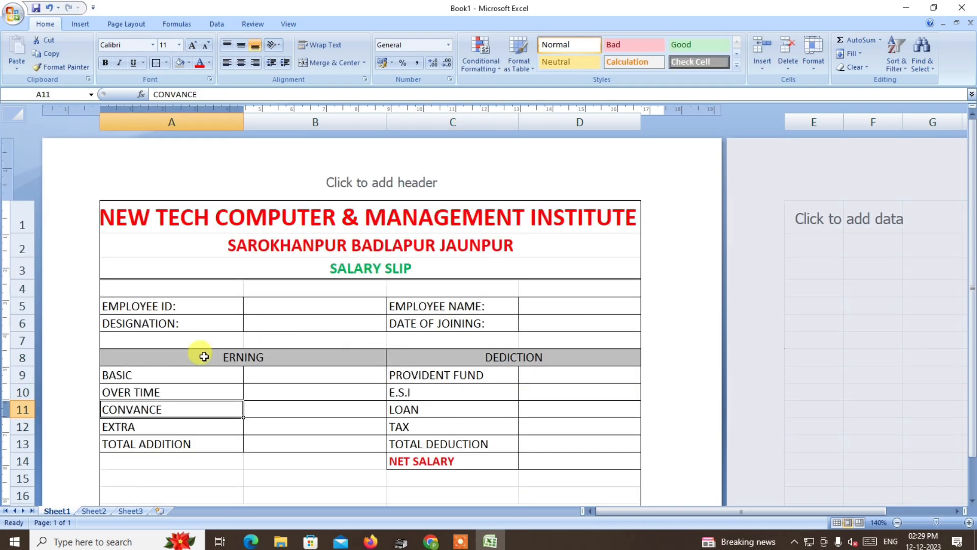
{"action": "scroll", "coordinate": [196, 351], "scroll_direction": "down", "scroll_amount": 1}
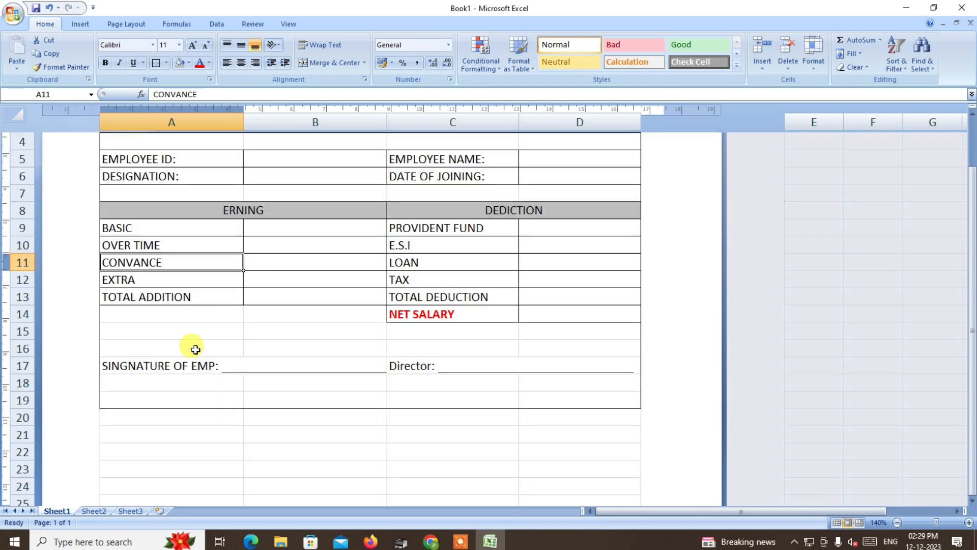
{"action": "left_click", "coordinate": [93, 512]}
{"action": "left_click", "coordinate": [63, 512]}
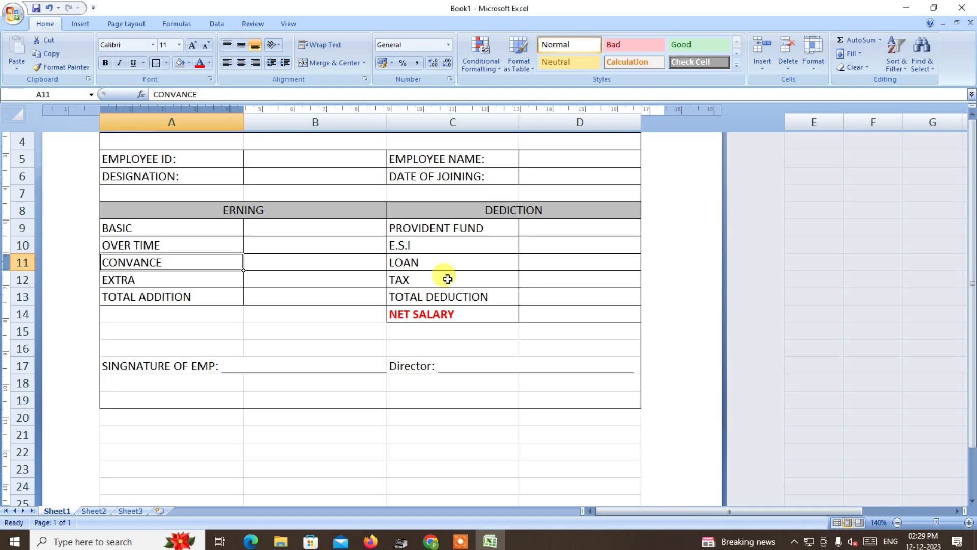
- Make the total addition and total deduction row, cells A13:D13, bold
{"action": "scroll", "coordinate": [448, 279], "scroll_direction": "up", "scroll_amount": 1}
{"action": "left_click_drag", "start_coordinate": [152, 444], "coordinate": [545, 445]}
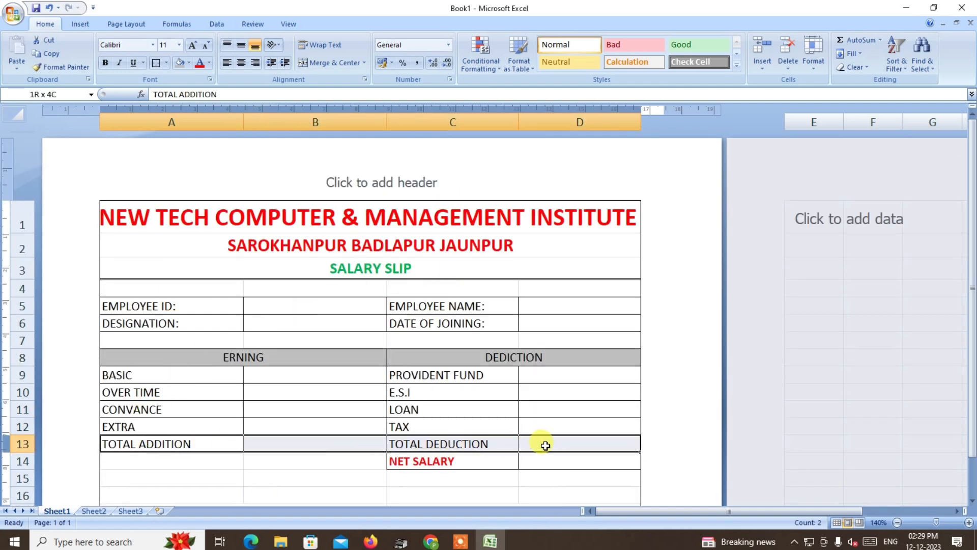
{"action": "left_click", "coordinate": [105, 63]}
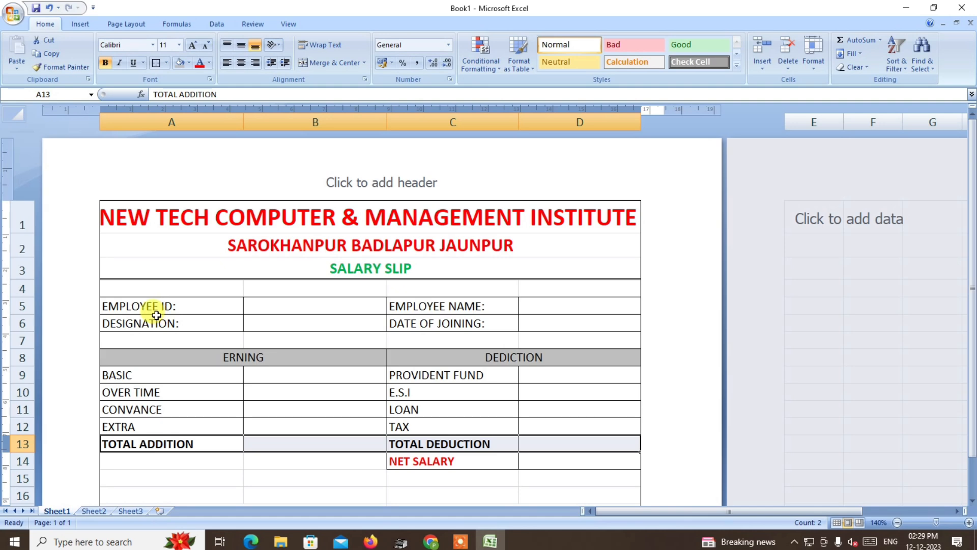
- Copy the employee ID and designation labels, A5:A6, into Sheet2 A1:B1 as transposed values and widen columns A and B to fit
{"action": "left_click_drag", "start_coordinate": [153, 306], "coordinate": [155, 315]}
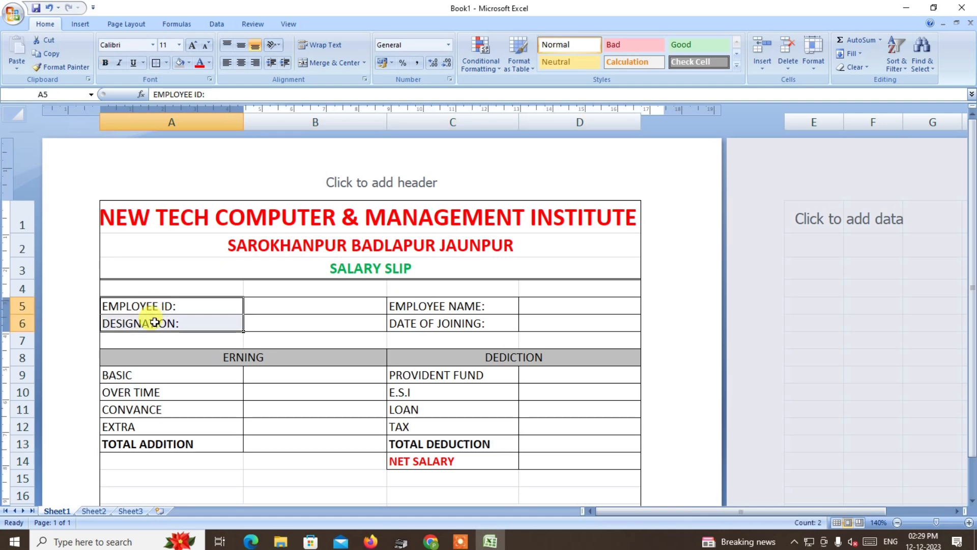
{"action": "key", "text": "ctrl+c"}
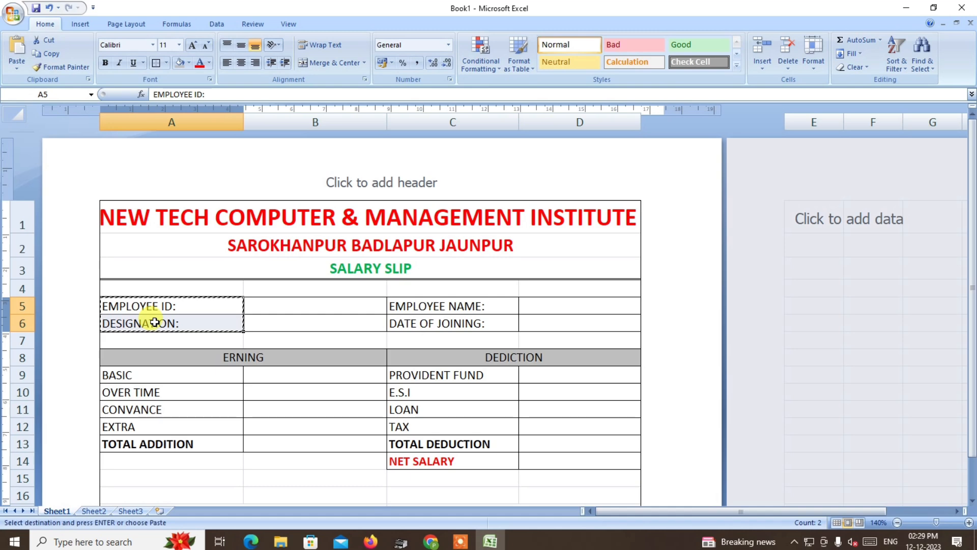
{"action": "left_click", "coordinate": [94, 511]}
{"action": "right_click", "coordinate": [39, 122]}
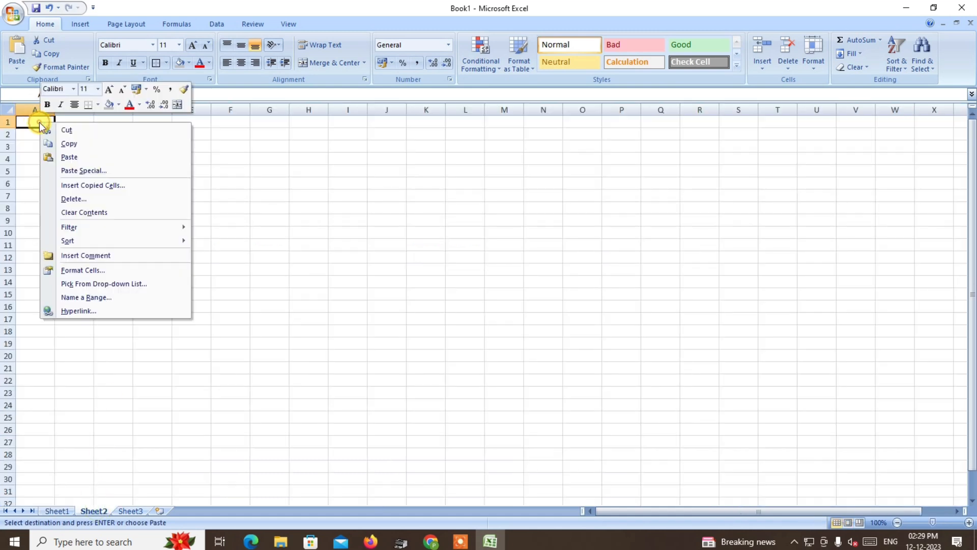
{"action": "left_click", "coordinate": [85, 171]}
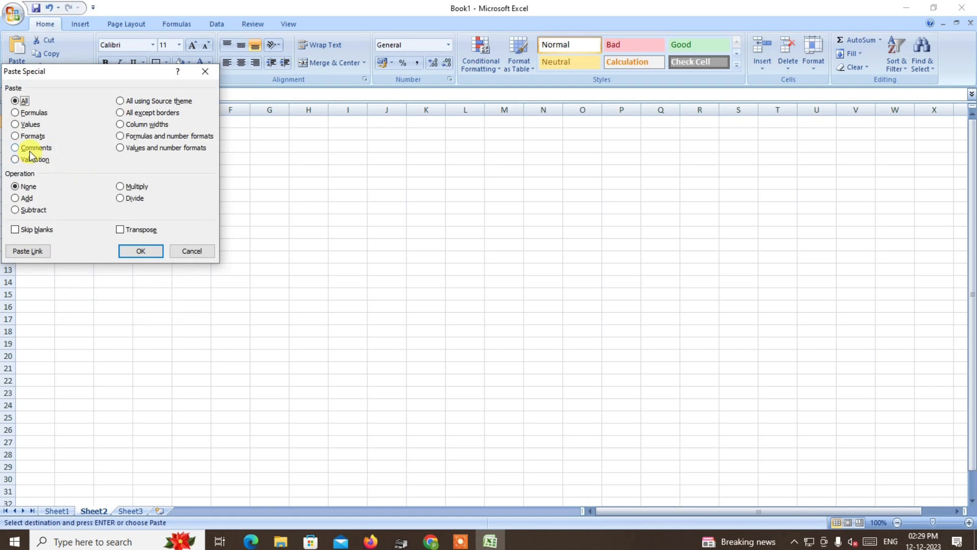
{"action": "left_click", "coordinate": [33, 124]}
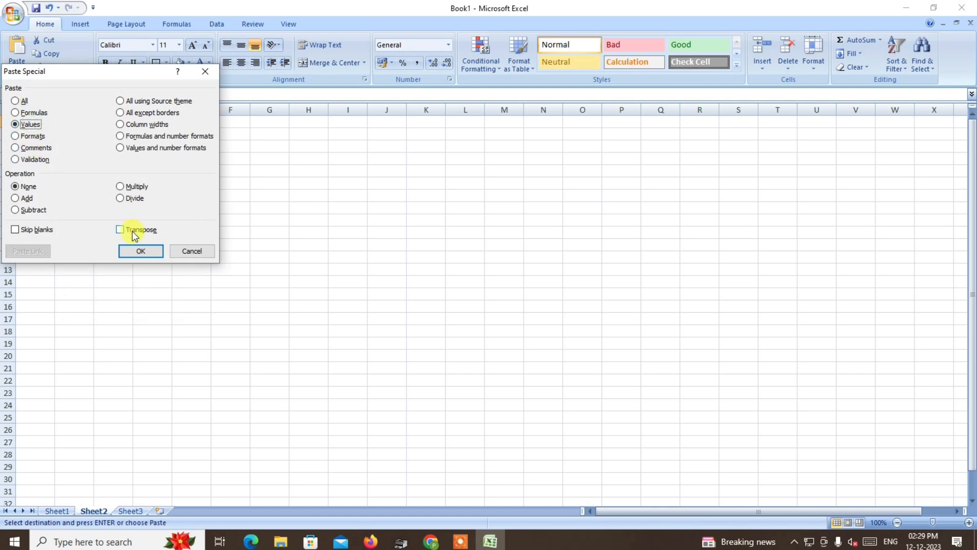
{"action": "left_click", "coordinate": [141, 251]}
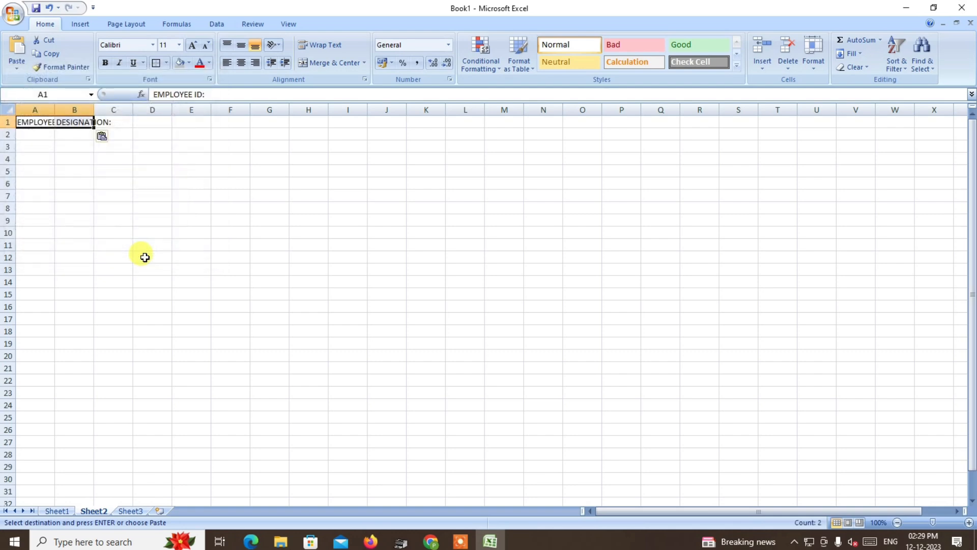
{"action": "left_click_drag", "start_coordinate": [54, 109], "coordinate": [185, 109]}
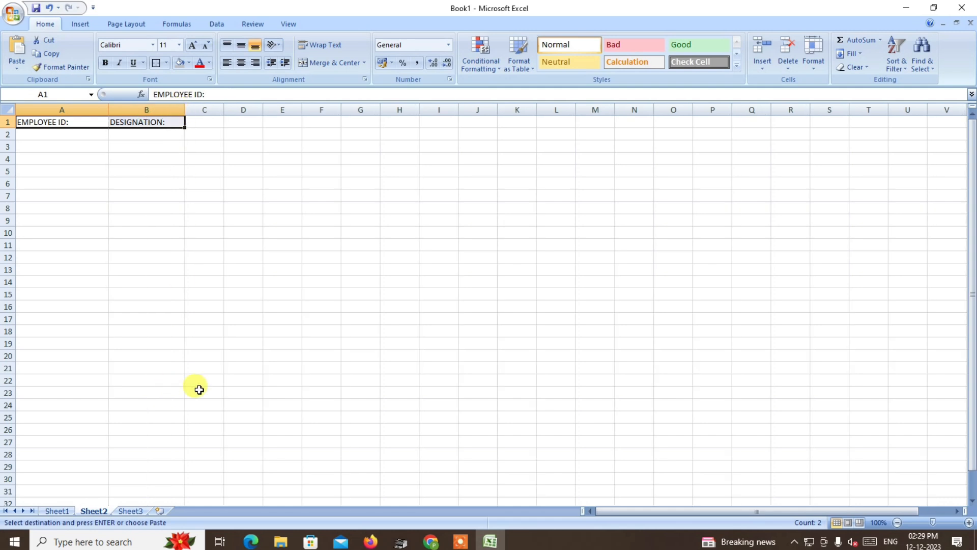
- Copy the employee name and joining date labels, C5:C6, from Sheet1 into Sheet2 C1:D1 as transposed values and widen both columns
{"action": "left_click", "coordinate": [56, 510]}
{"action": "left_click_drag", "start_coordinate": [429, 304], "coordinate": [430, 319]}
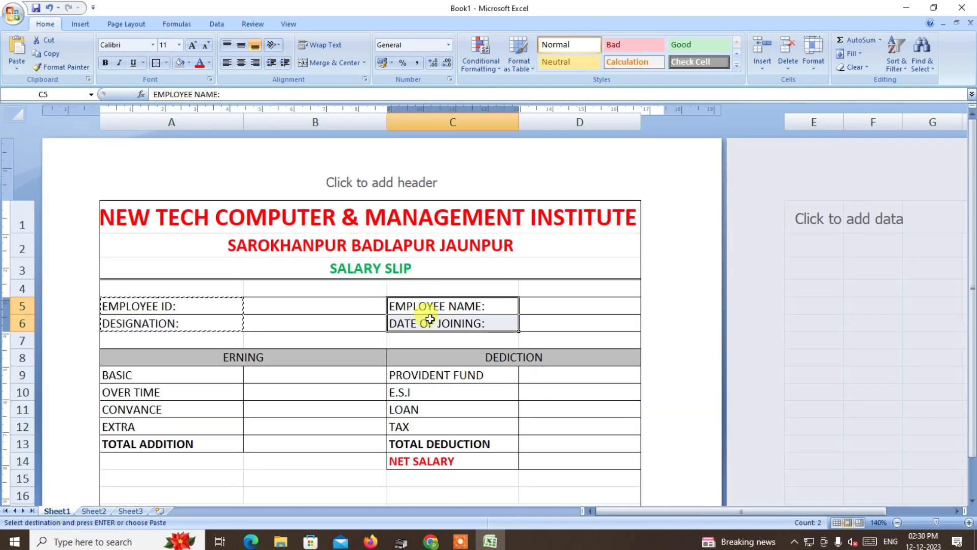
{"action": "key", "text": "ctrl+c"}
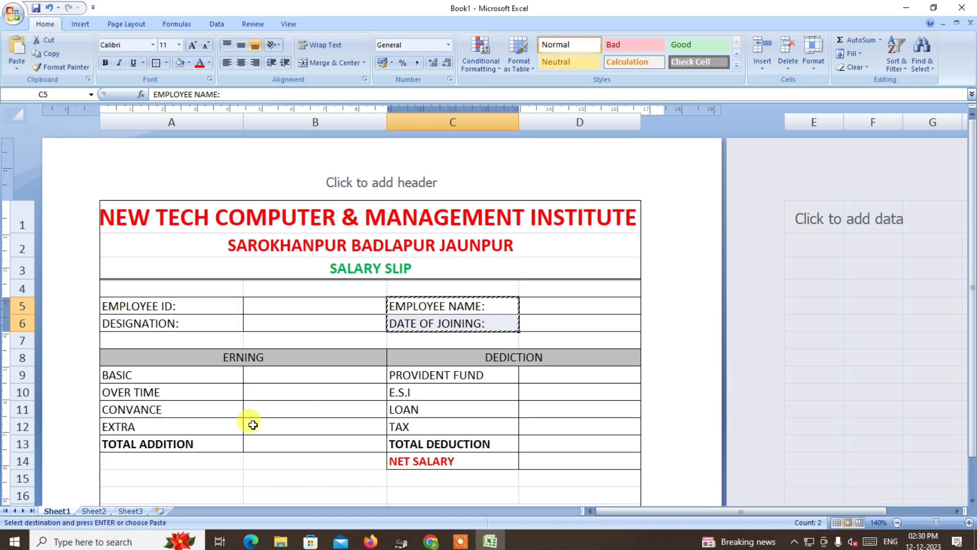
{"action": "left_click", "coordinate": [93, 510]}
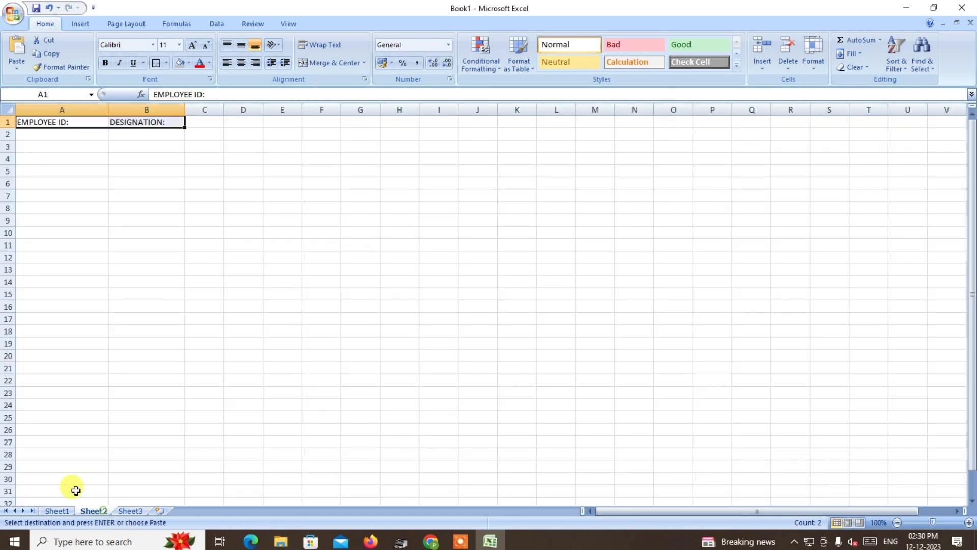
{"action": "left_click", "coordinate": [197, 122]}
{"action": "right_click", "coordinate": [198, 123]}
{"action": "left_click", "coordinate": [246, 173]}
{"action": "left_click", "coordinate": [165, 126]}
{"action": "left_click", "coordinate": [277, 231]}
{"action": "left_click", "coordinate": [286, 256]}
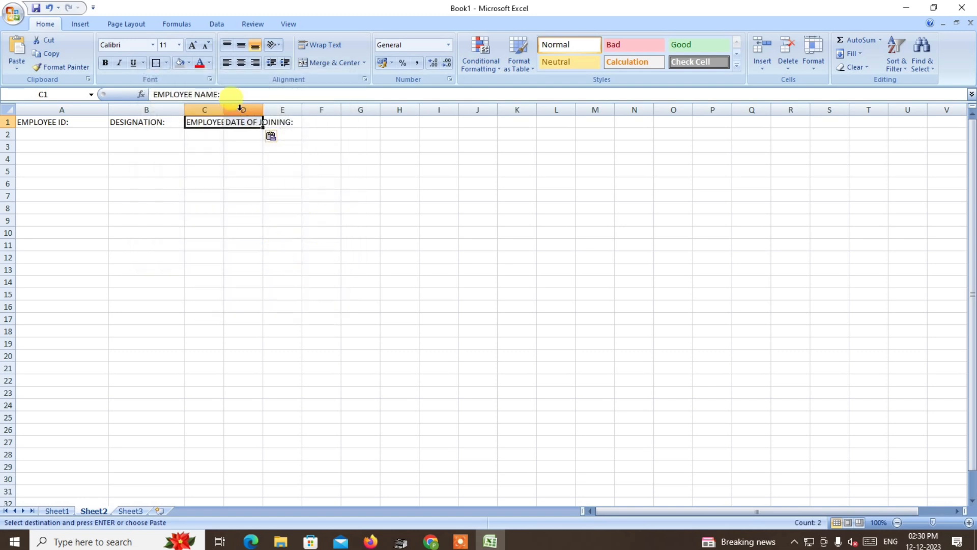
{"action": "left_click_drag", "start_coordinate": [224, 109], "coordinate": [347, 109]}
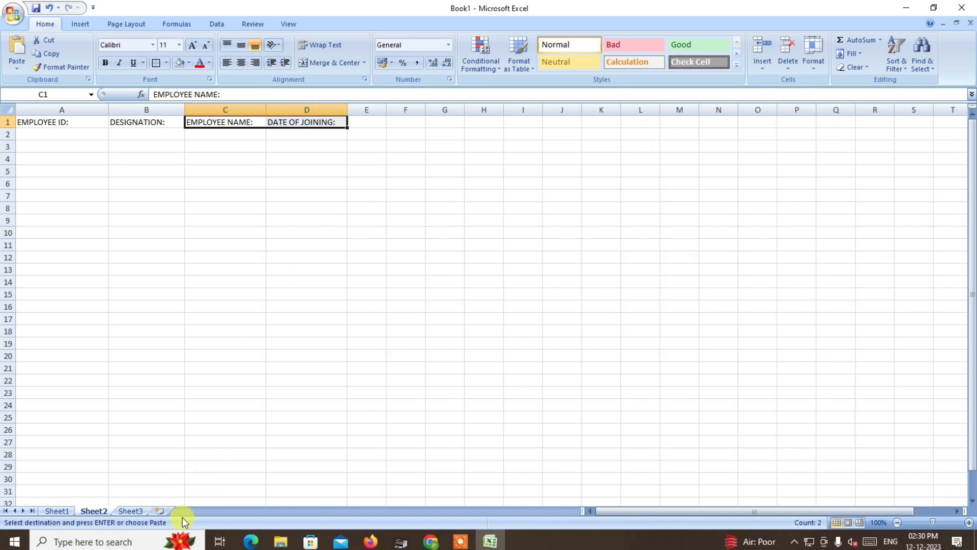
- Copy the earnings labels from BASIC to TOTAL ADDITION, Sheet1 A9:A13, into Sheet2 starting at E1 as transposed values
{"action": "left_click", "coordinate": [65, 511]}
{"action": "left_click_drag", "start_coordinate": [121, 374], "coordinate": [131, 448]}
{"action": "key", "text": "ctrl+c"}
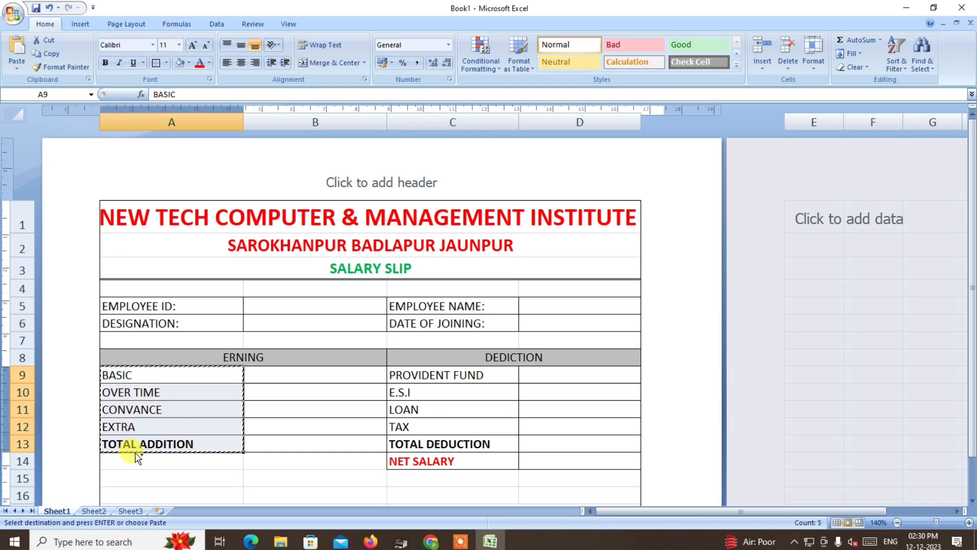
{"action": "left_click", "coordinate": [93, 510]}
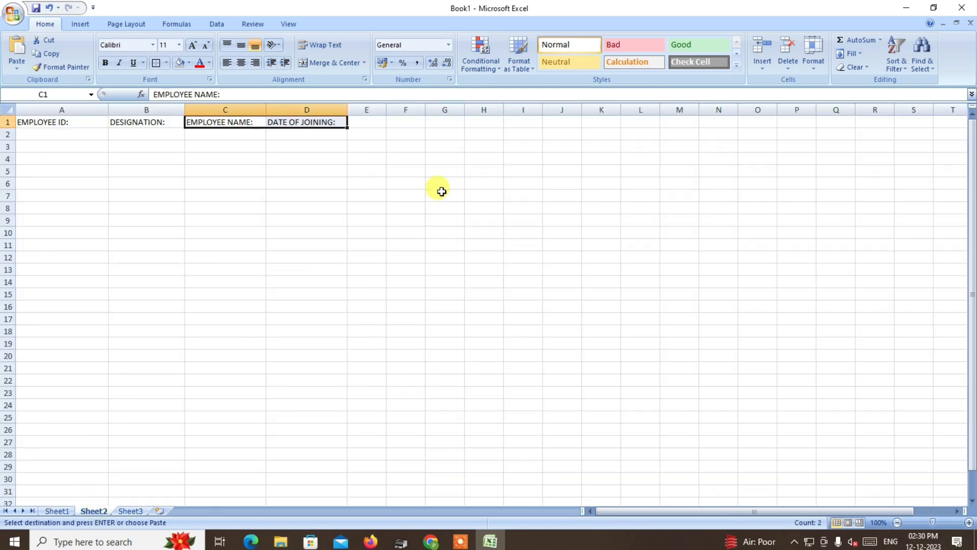
{"action": "left_click", "coordinate": [358, 123]}
{"action": "right_click", "coordinate": [358, 123]}
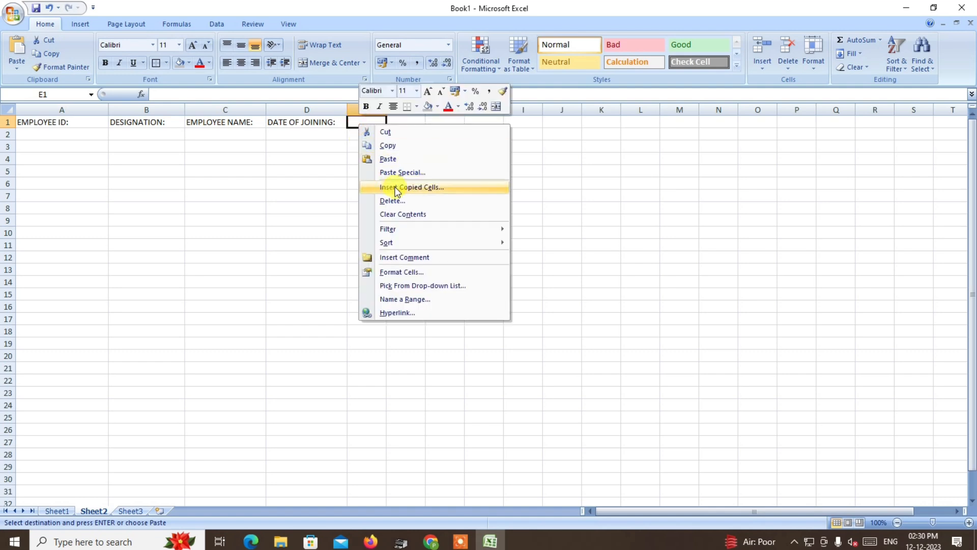
{"action": "left_click", "coordinate": [403, 173]}
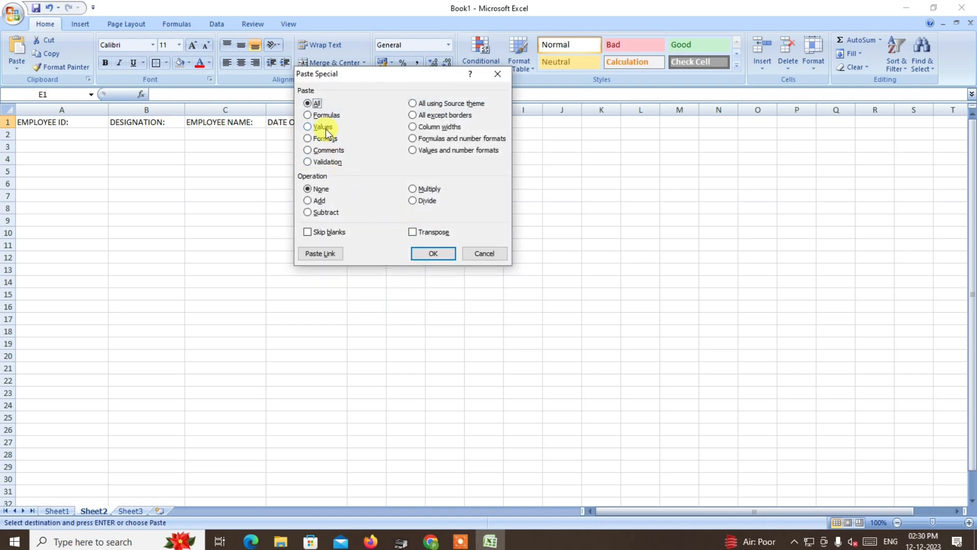
{"action": "left_click", "coordinate": [324, 127]}
{"action": "left_click", "coordinate": [413, 232]}
{"action": "left_click", "coordinate": [433, 253]}
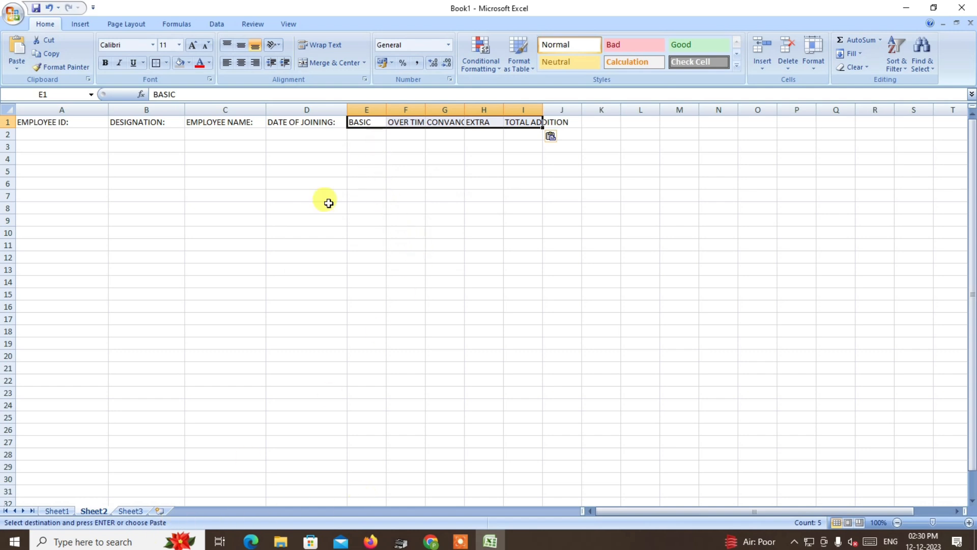
- Copy the labels from PROVIDENT FUND to NET SALARY, Sheet1 C9:C14, into Sheet2 starting at J1 as transposed values
{"action": "left_click", "coordinate": [58, 511]}
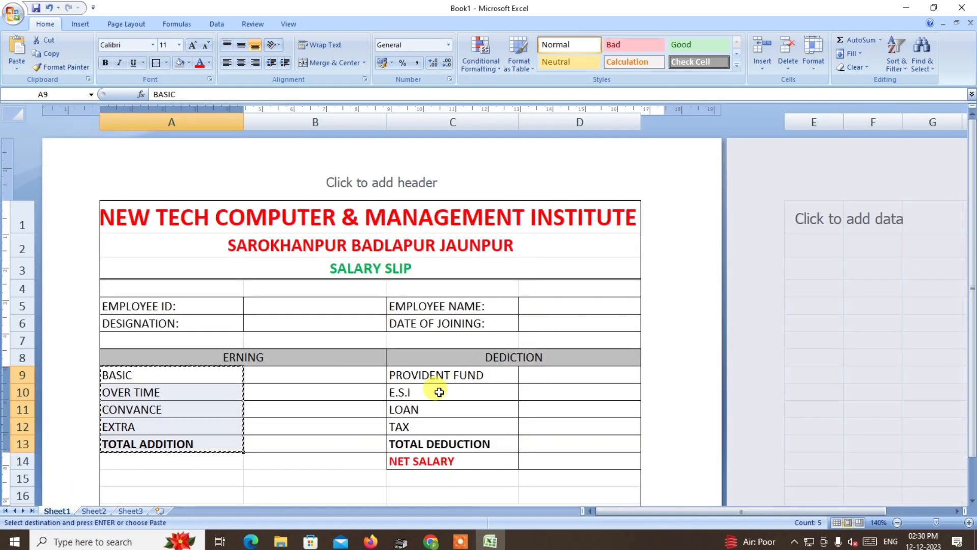
{"action": "left_click_drag", "start_coordinate": [430, 373], "coordinate": [427, 452]}
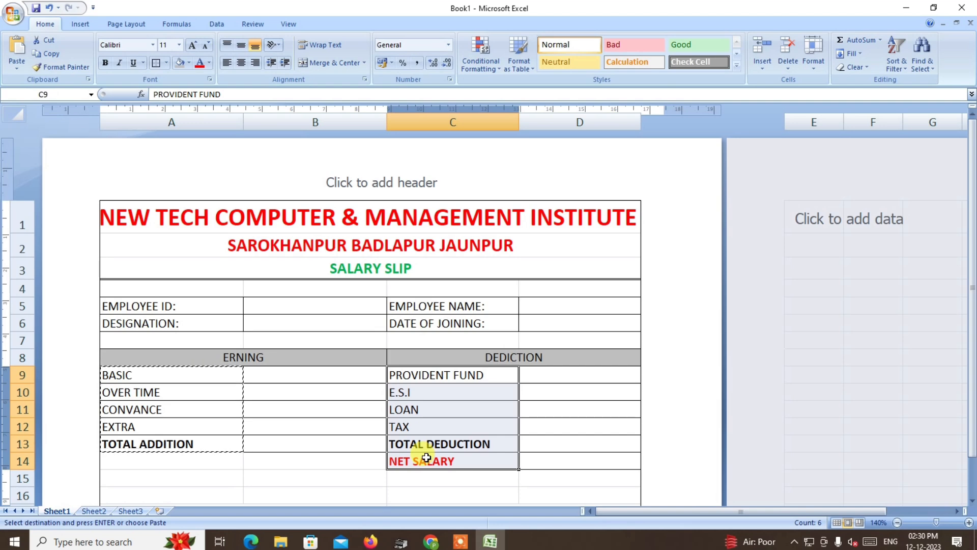
{"action": "left_click", "coordinate": [96, 510]}
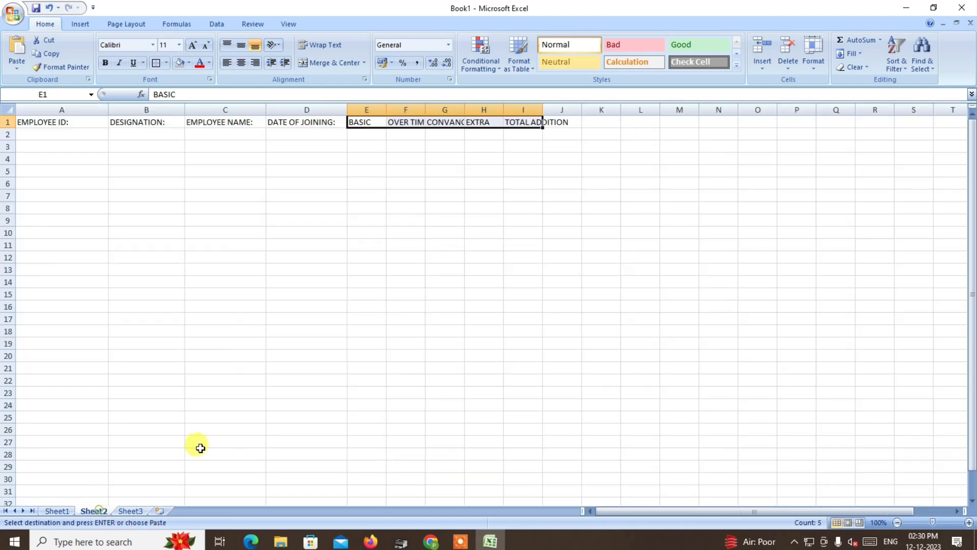
{"action": "left_click", "coordinate": [381, 121]}
{"action": "left_click", "coordinate": [407, 121]}
{"action": "left_click", "coordinate": [450, 122]}
{"action": "left_click", "coordinate": [525, 122]}
{"action": "left_click", "coordinate": [569, 121]}
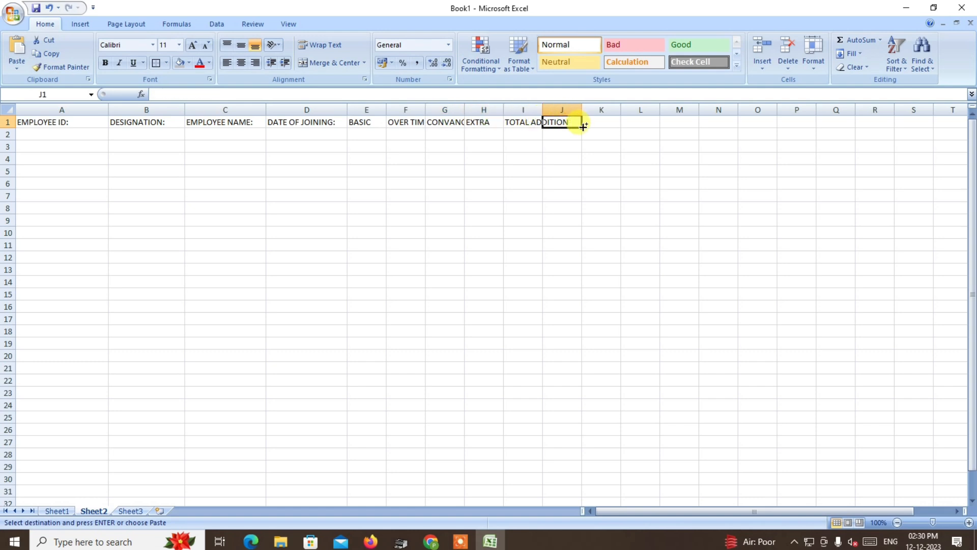
{"action": "right_click", "coordinate": [571, 118]}
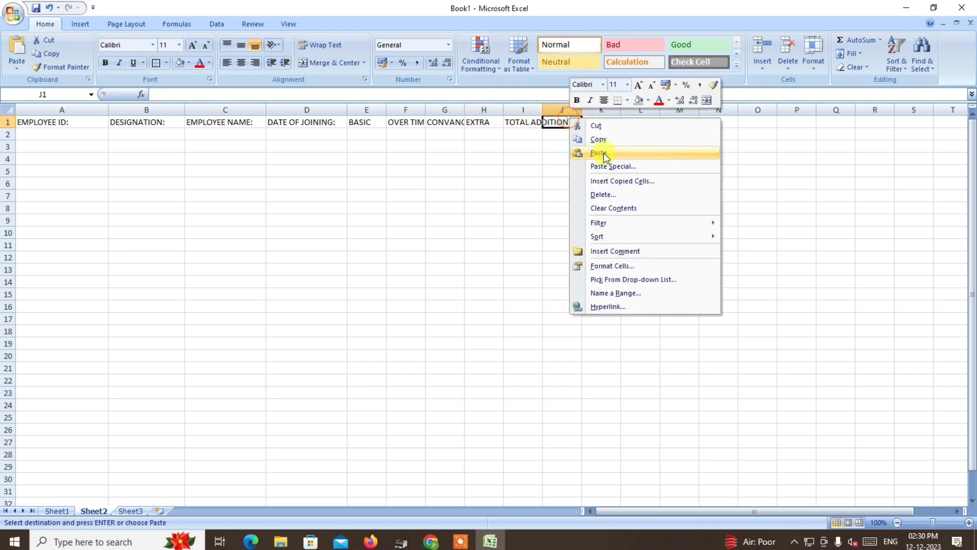
{"action": "left_click", "coordinate": [619, 167]}
{"action": "left_click", "coordinate": [538, 121]}
{"action": "left_click", "coordinate": [641, 225]}
{"action": "left_click", "coordinate": [649, 247]}
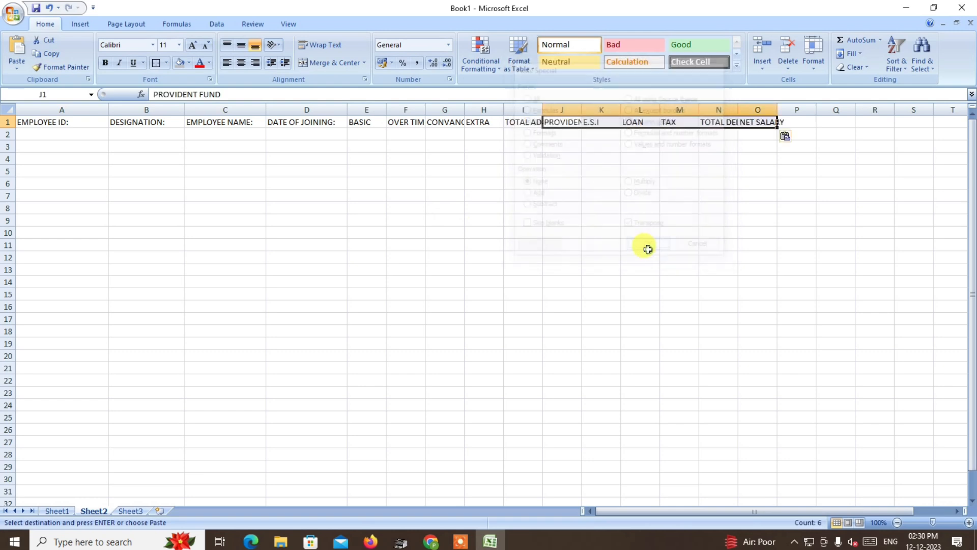
- Autofit all column widths on Sheet2 to their header text
{"action": "left_click", "coordinate": [8, 106]}
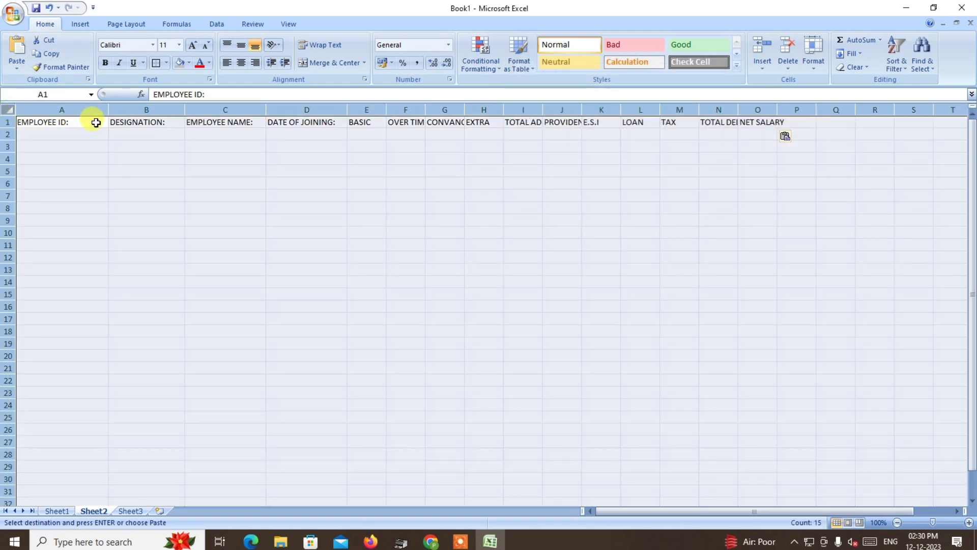
{"action": "double_click", "coordinate": [111, 115]}
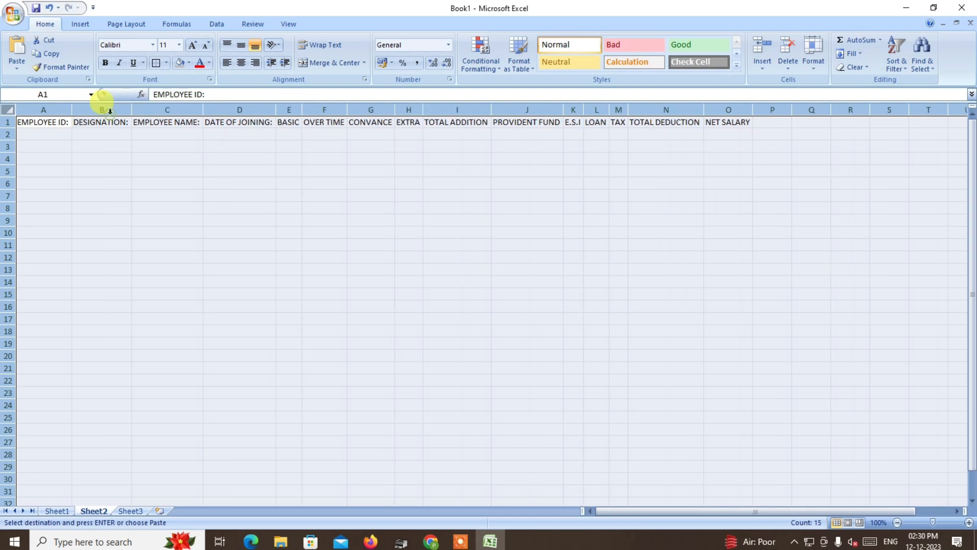
{"action": "left_click", "coordinate": [193, 207]}
- Apply all borders to the header row and the empty row below it, cells A1:O2
{"action": "left_click_drag", "start_coordinate": [44, 125], "coordinate": [747, 123]}
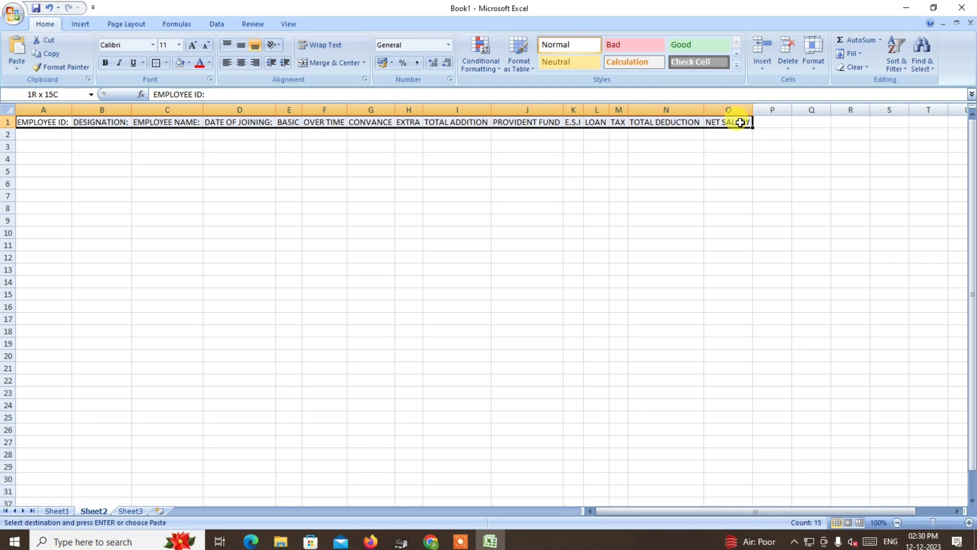
{"action": "left_click_drag", "start_coordinate": [740, 122], "coordinate": [739, 135]}
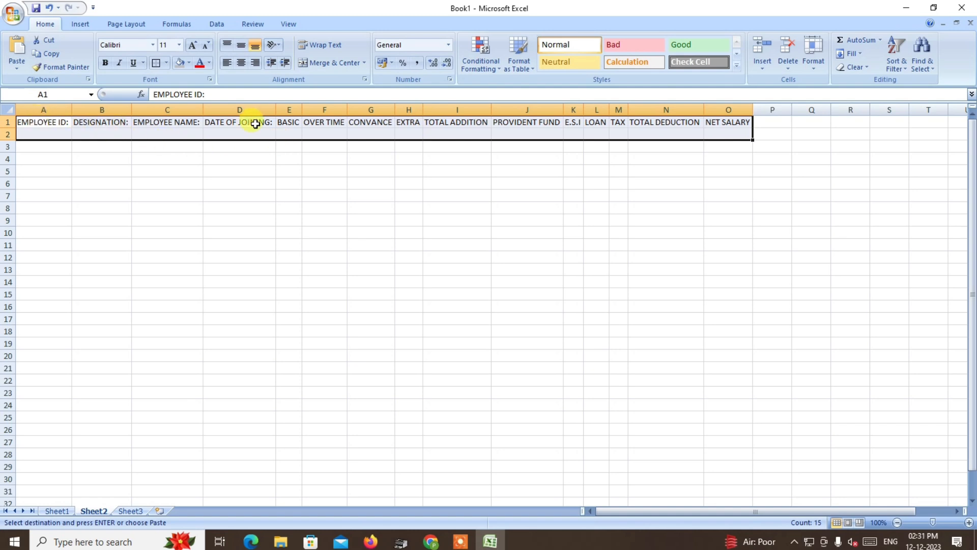
{"action": "left_click", "coordinate": [167, 62]}
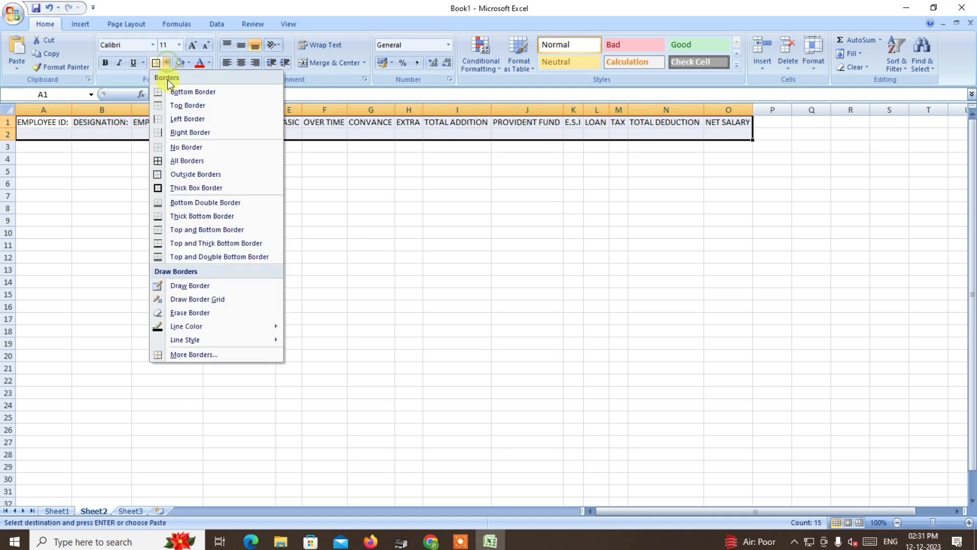
{"action": "left_click", "coordinate": [186, 160]}
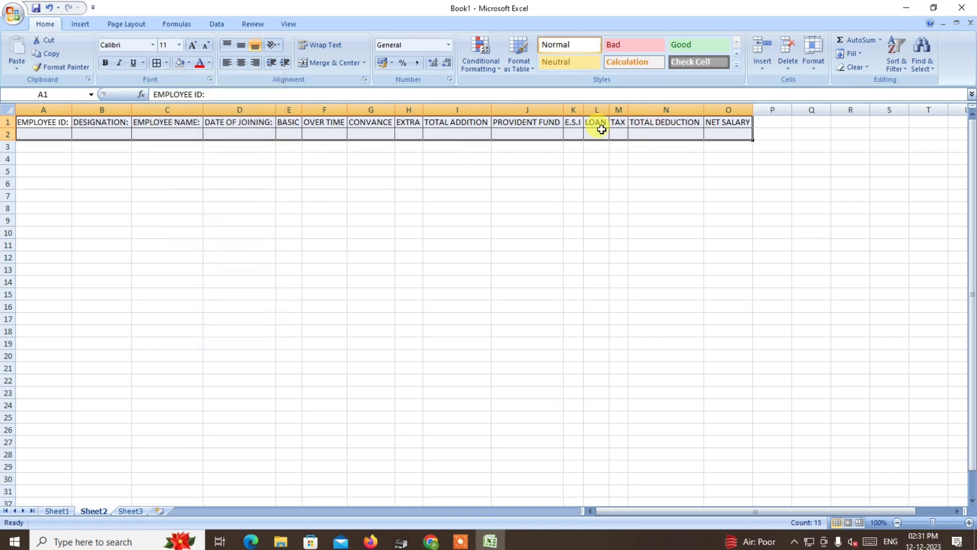
{"action": "left_click", "coordinate": [48, 133]}
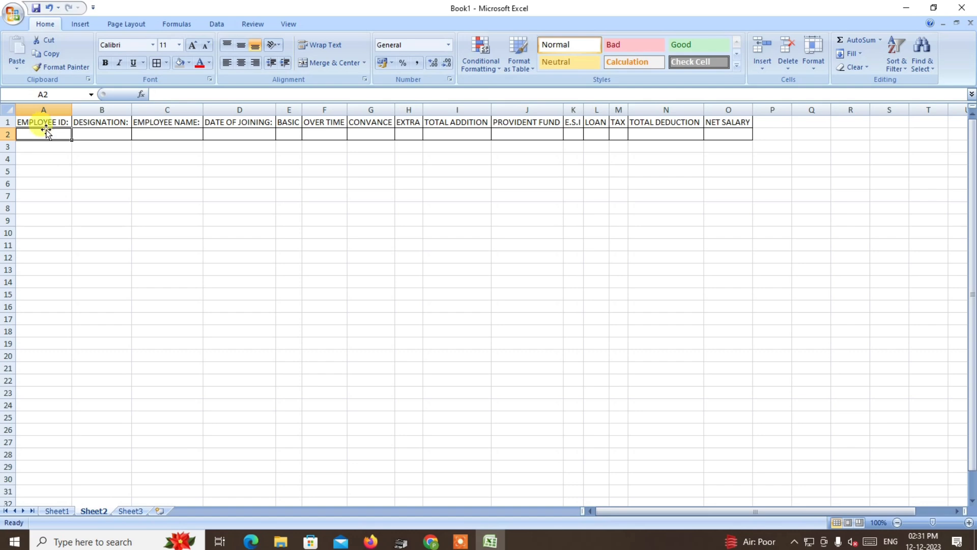
- Increase the font size of cells A1:O2 to 14 and autofit the column widths again
{"action": "left_click_drag", "start_coordinate": [44, 123], "coordinate": [742, 129]}
{"action": "left_click", "coordinate": [192, 45]}
{"action": "left_click", "coordinate": [192, 46]}
{"action": "left_click", "coordinate": [8, 110]}
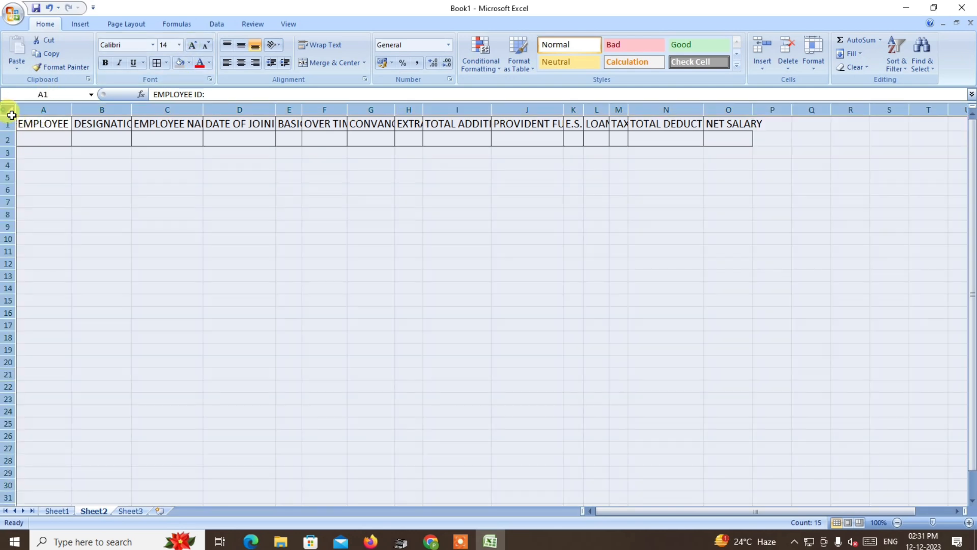
{"action": "double_click", "coordinate": [75, 111]}
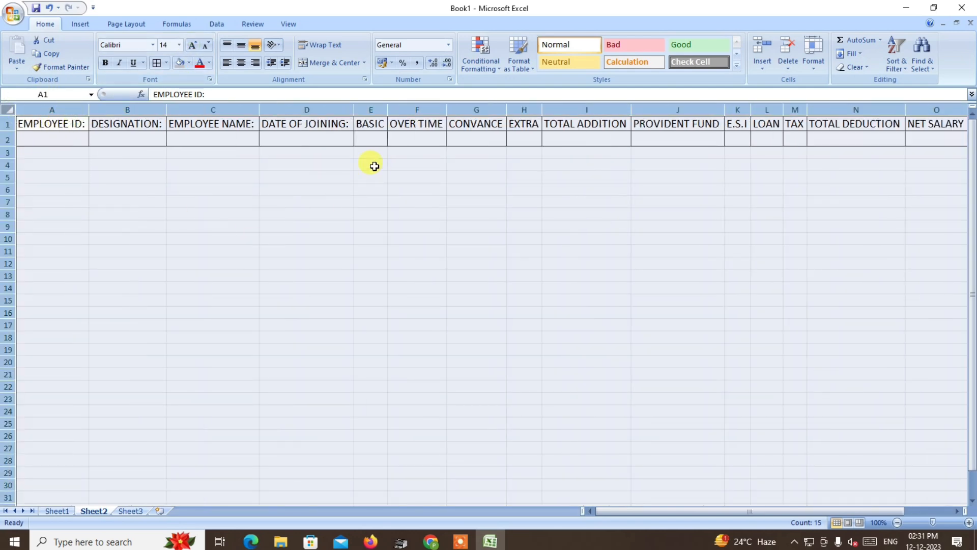
- Enter the first employee's ID in A2, with its letter prefix in capitals
{"action": "left_click", "coordinate": [58, 137]}
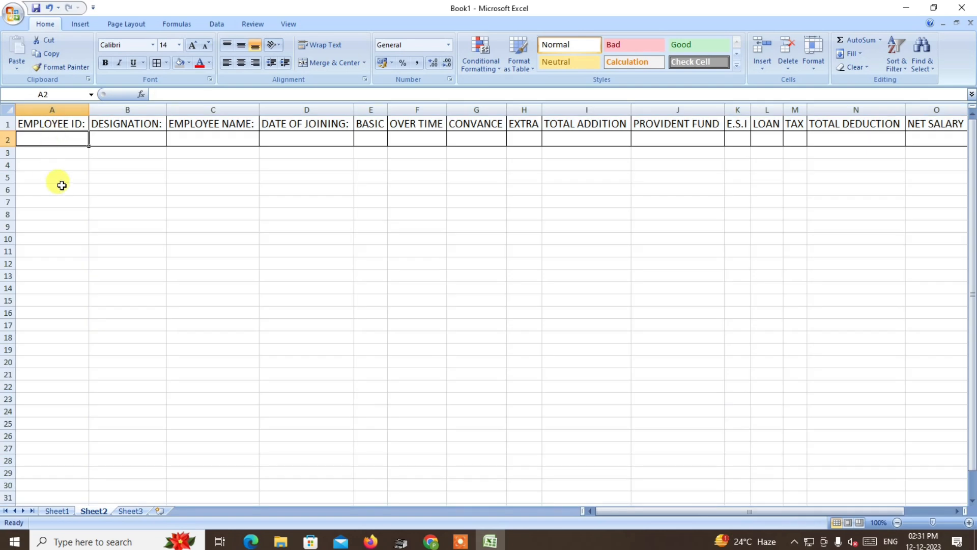
{"action": "type", "text": "ntc101"}
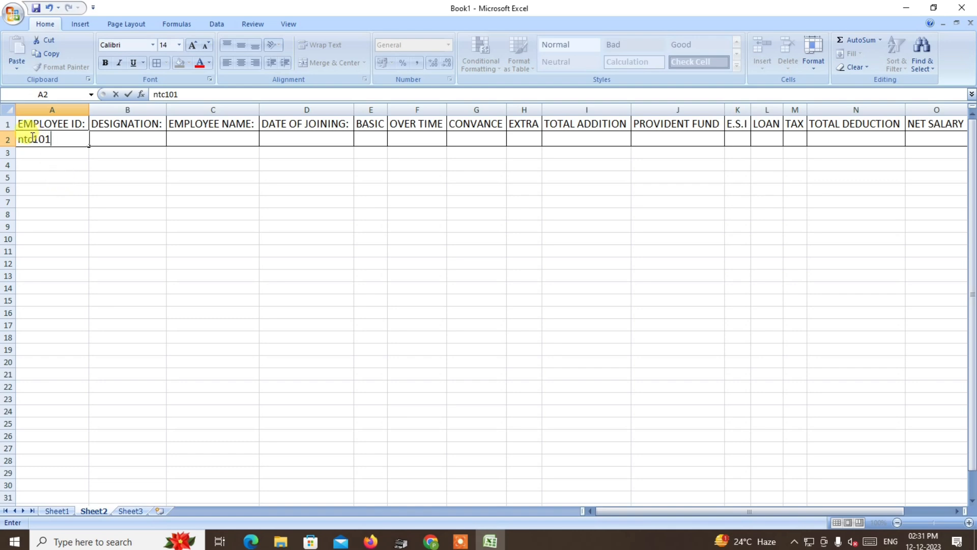
{"action": "key", "text": "BackSpace"}
{"action": "key", "text": "BackSpace"}
{"action": "key", "text": "BackSpace"}
{"action": "type", "text": "NTC"}
{"action": "key", "text": "Return"}
{"action": "key", "text": "Up"}
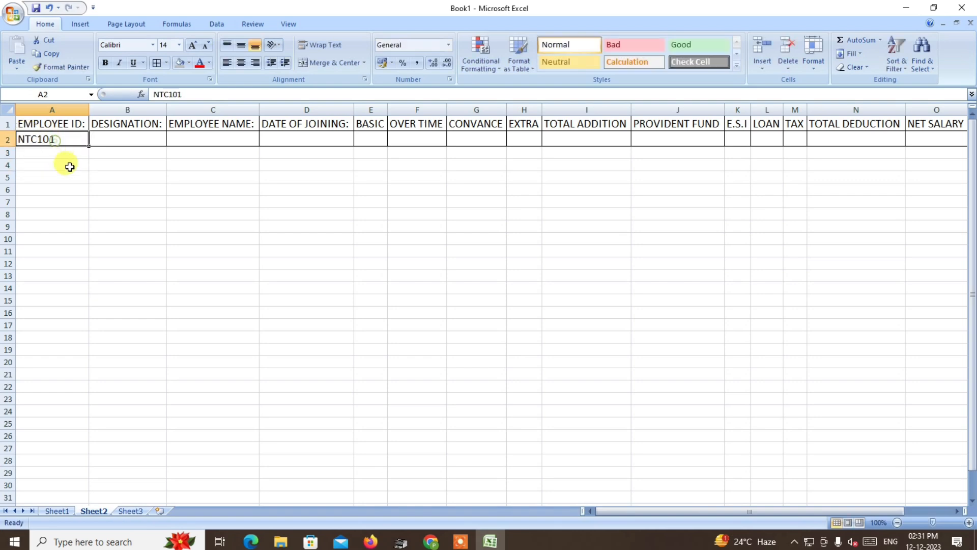
- Enter the next consecutive employee ID in A3 by copying the first one, and fill the ID series down to A20
{"action": "key", "text": "ctrl+c"}
{"action": "left_click", "coordinate": [46, 155]}
{"action": "key", "text": "ctrl+v"}
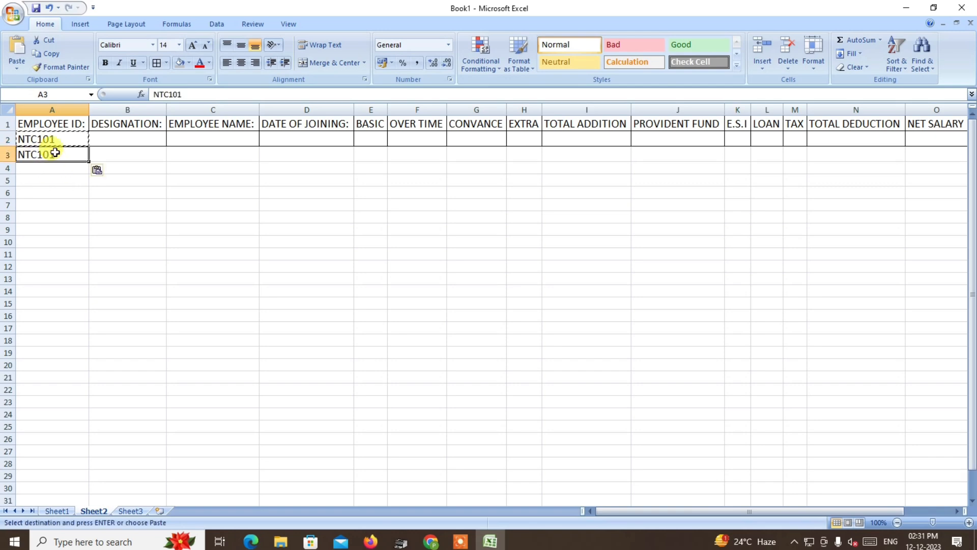
{"action": "double_click", "coordinate": [73, 163]}
{"action": "type", "text": "2"}
{"action": "left_click", "coordinate": [71, 215]}
{"action": "left_click_drag", "start_coordinate": [52, 143], "coordinate": [87, 369]}
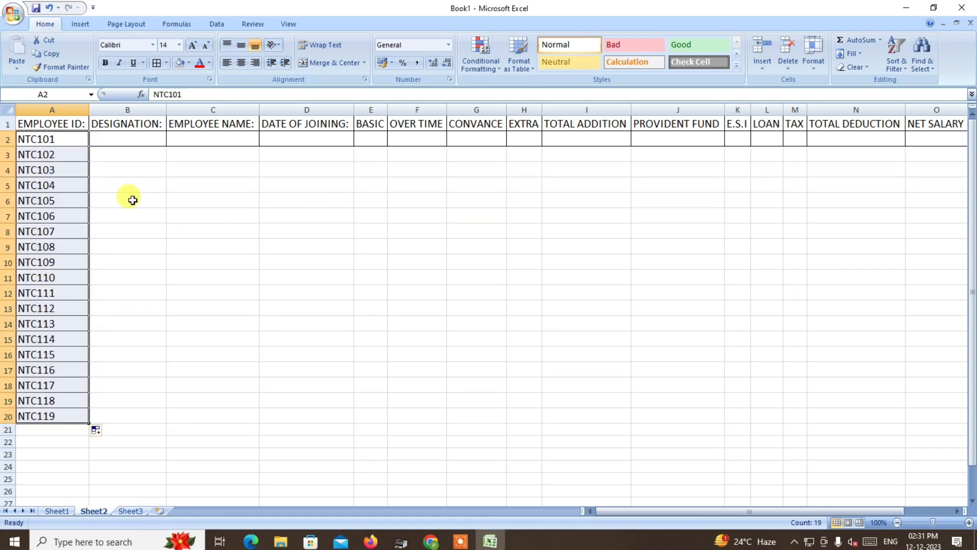
{"action": "left_click", "coordinate": [116, 141]}
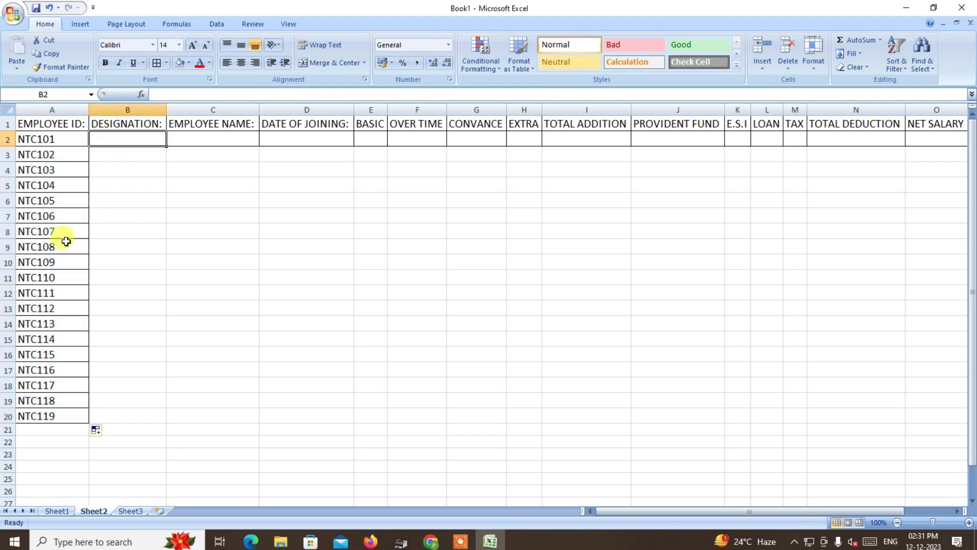
{"action": "left_click", "coordinate": [214, 139]}
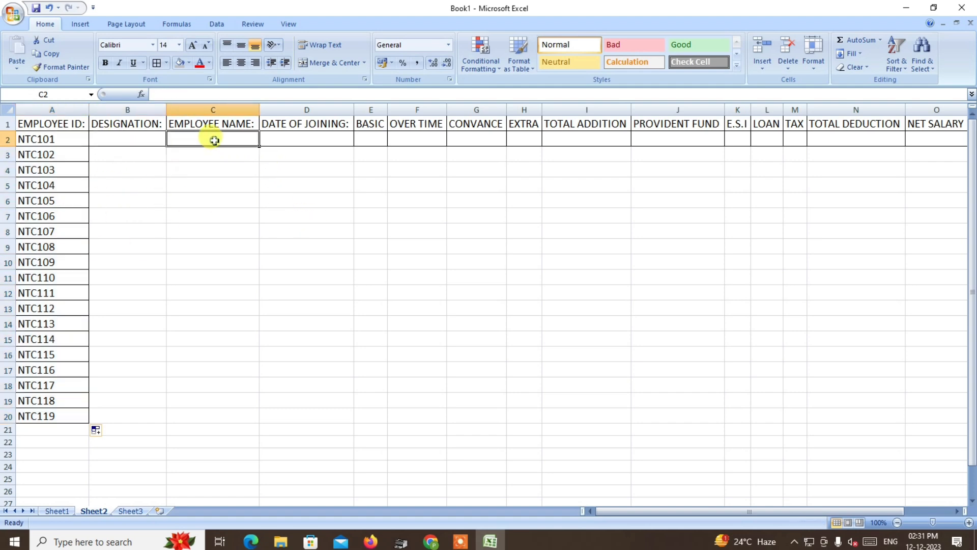
{"action": "left_click", "coordinate": [303, 137]}
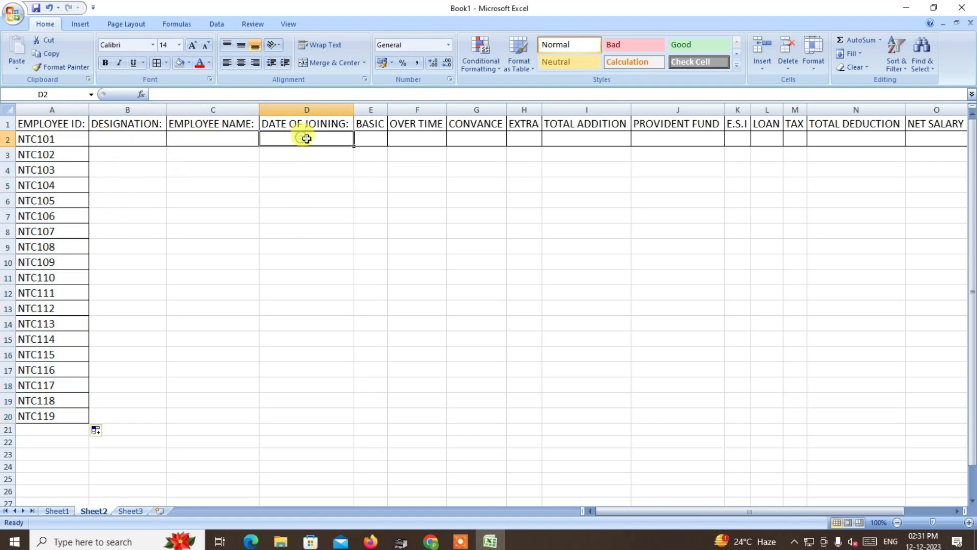
{"action": "left_click", "coordinate": [372, 137]}
- Fill in the first employee's designation as manager, the employee's name, and the joining date 01-01-2023 in B2:D2
{"action": "left_click", "coordinate": [117, 141]}
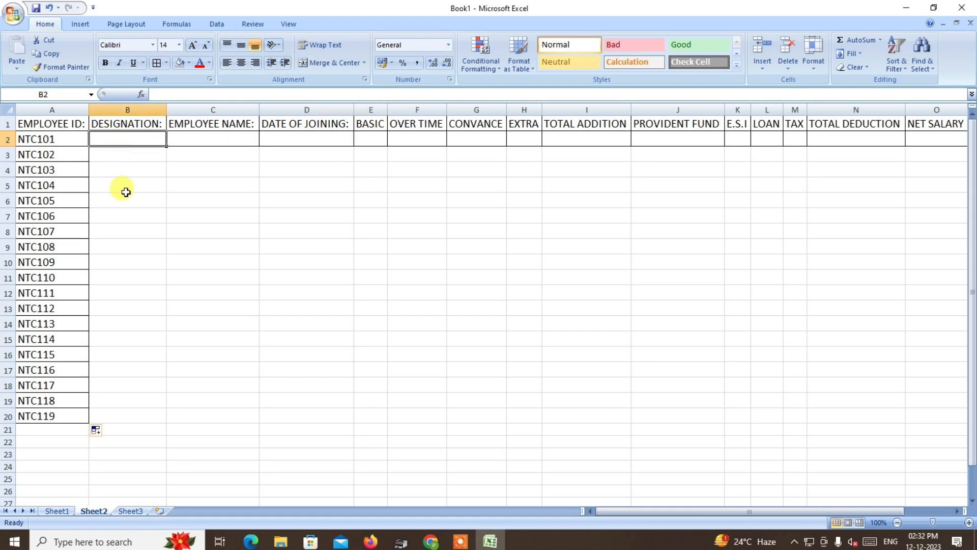
{"action": "type", "text": "manager"}
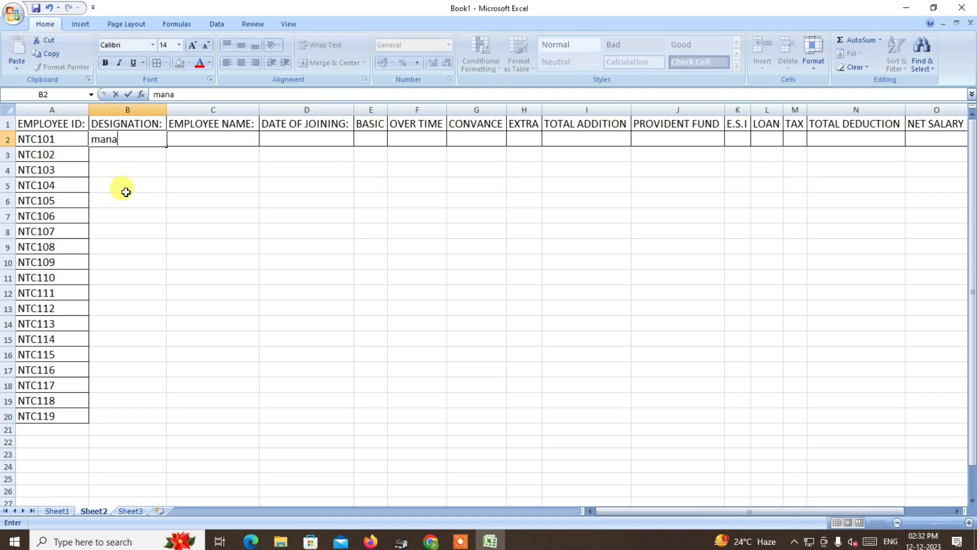
{"action": "left_click", "coordinate": [225, 140]}
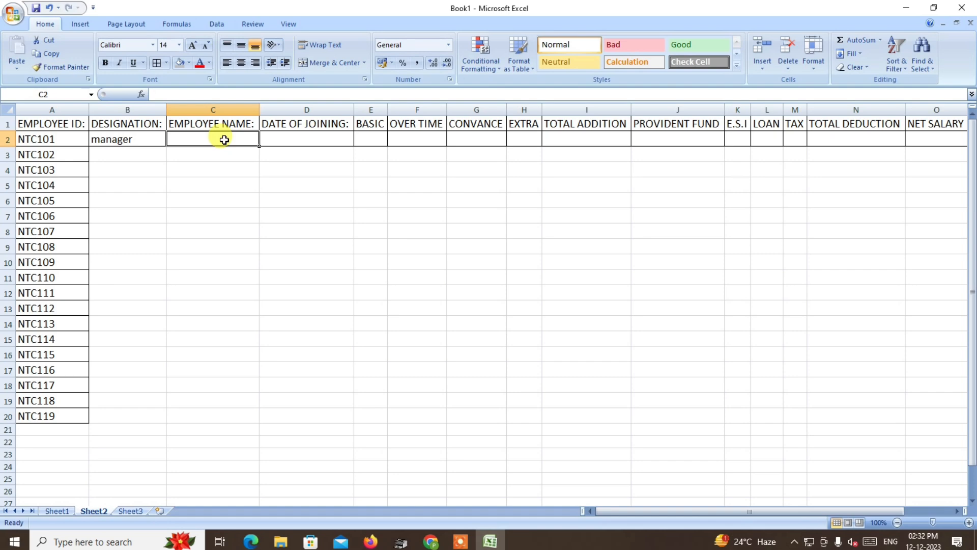
{"action": "type", "text": "RAHUL"}
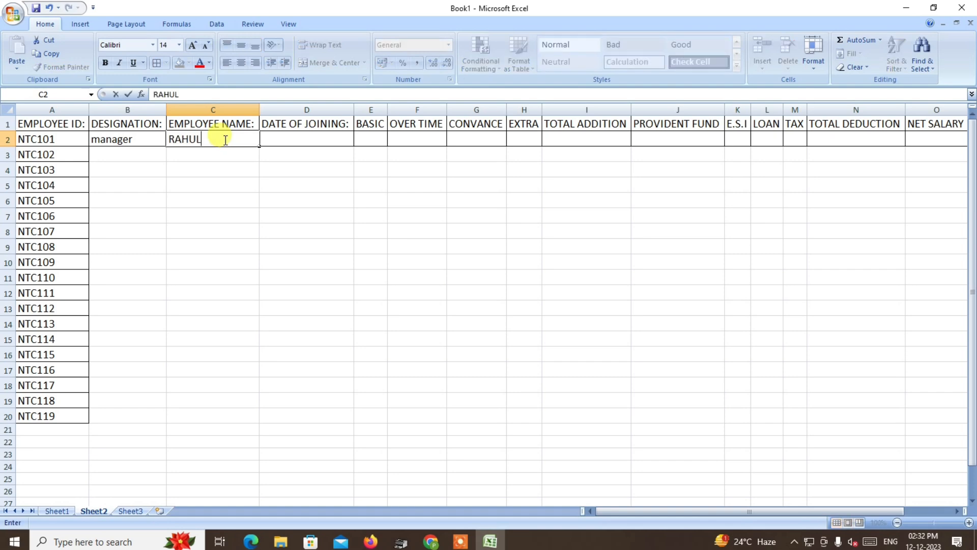
{"action": "key", "text": "Tab"}
{"action": "type", "text": "01-01-"}
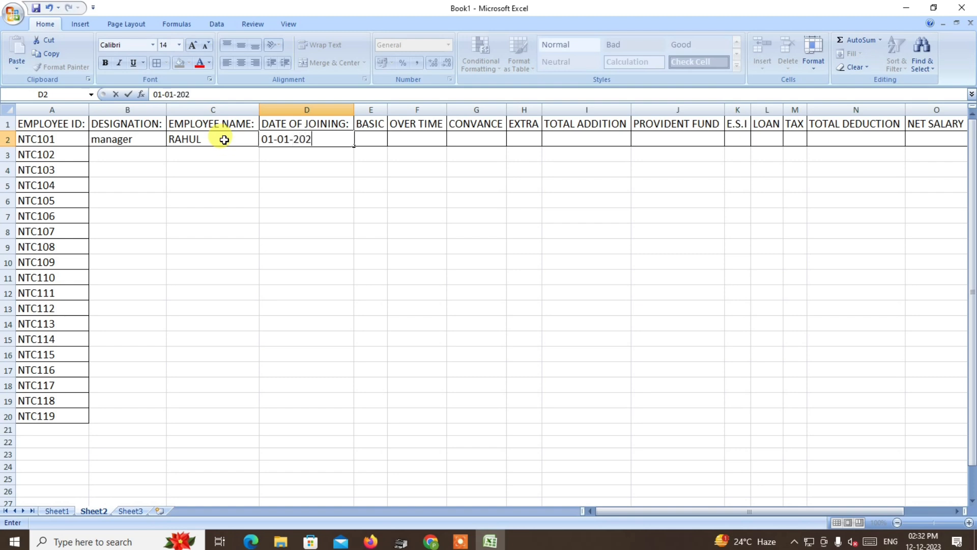
{"action": "key", "text": "Tab"}
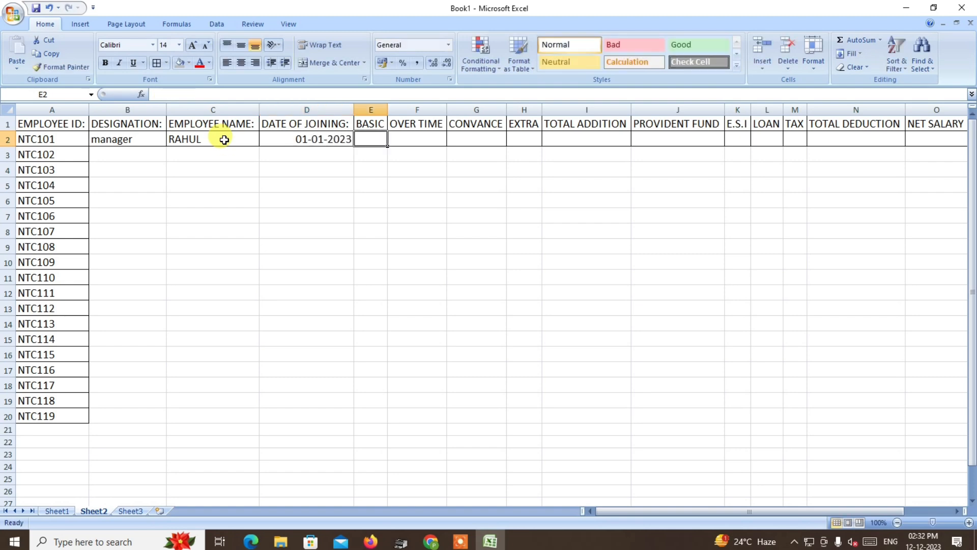
- Enter the first employee's earnings in row 2: basic 25000, over time 1500, convance 500 and extra 1500
{"action": "type", "text": "25000"}
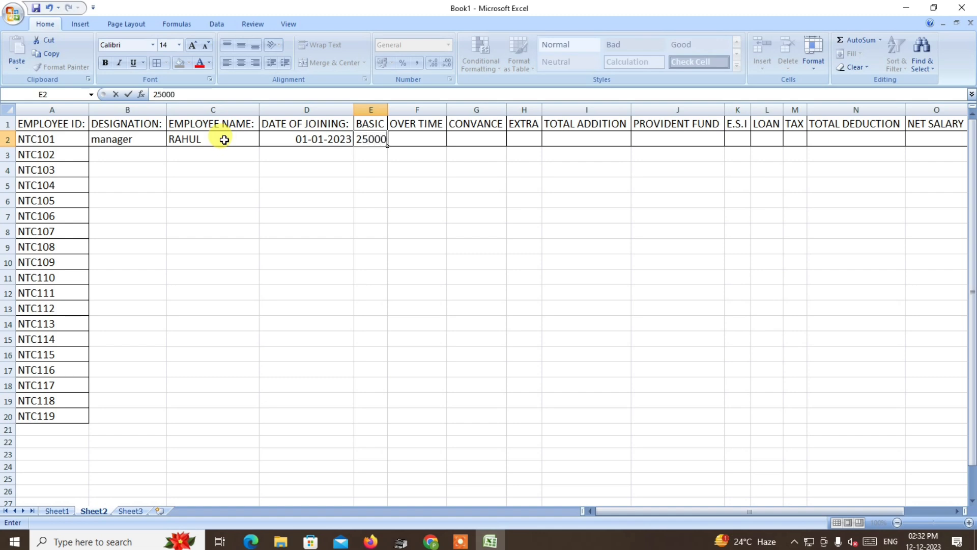
{"action": "key", "text": "Tab"}
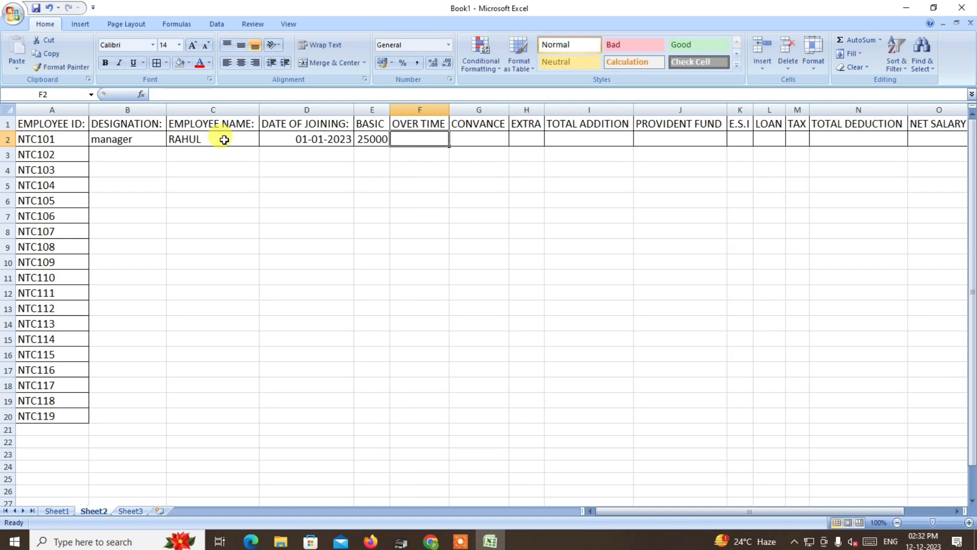
{"action": "type", "text": "1500"}
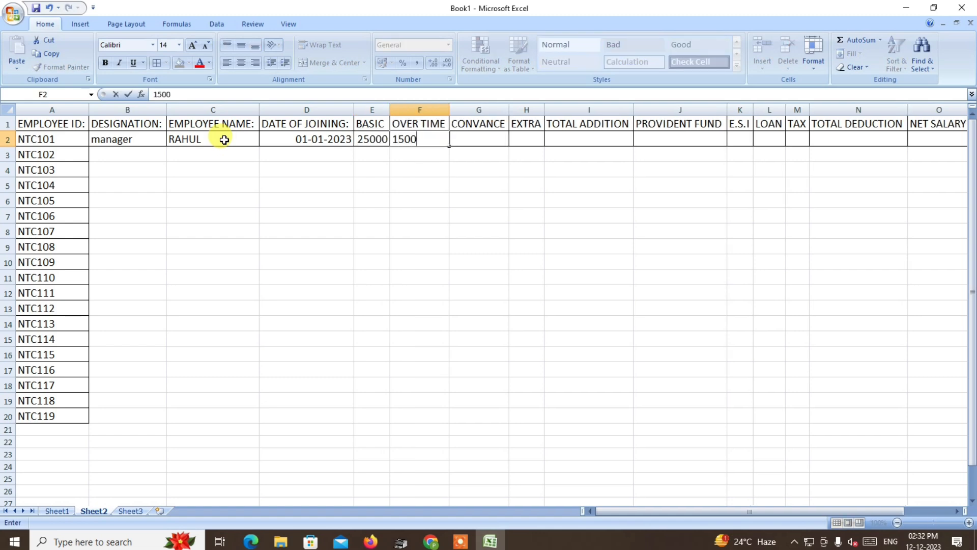
{"action": "key", "text": "Tab"}
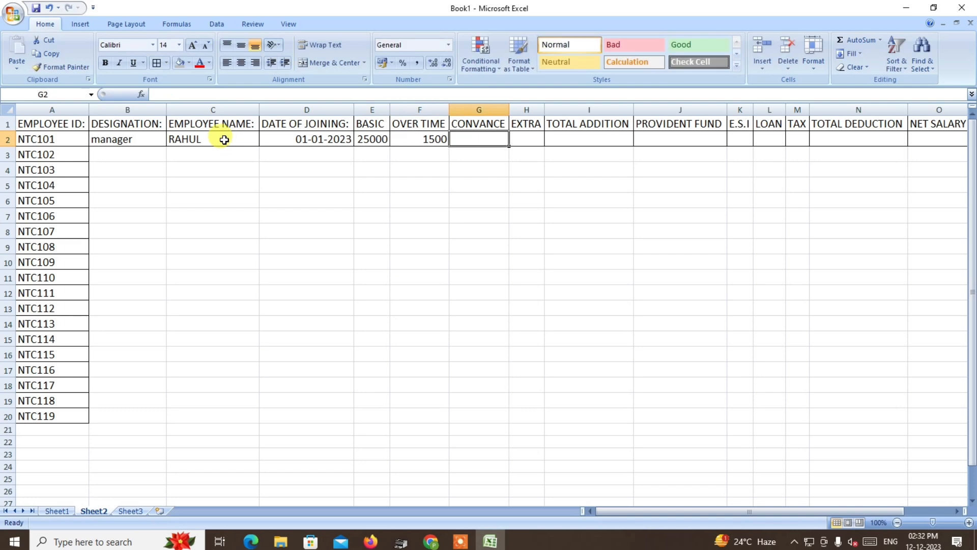
{"action": "type", "text": "500"}
{"action": "key", "text": "Tab"}
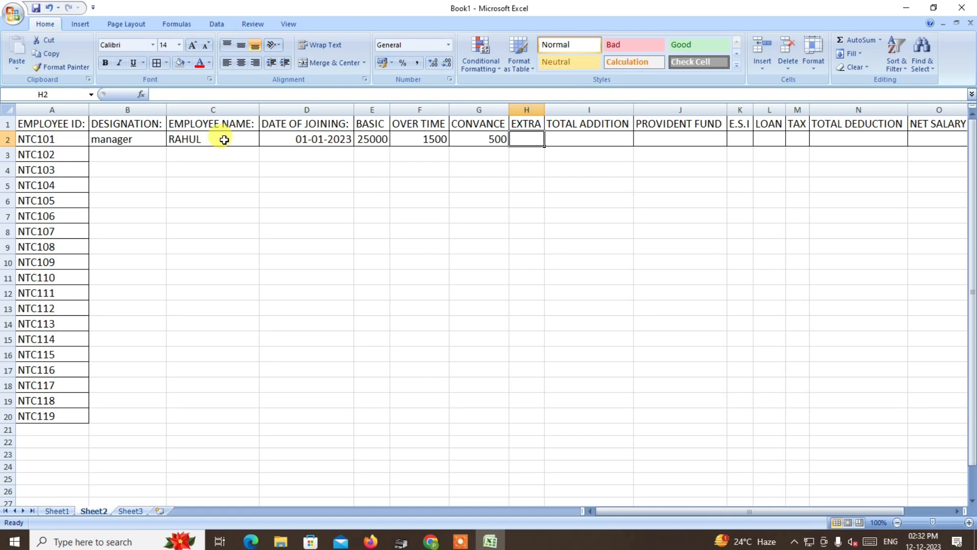
{"action": "type", "text": "1500"}
{"action": "key", "text": "Tab"}
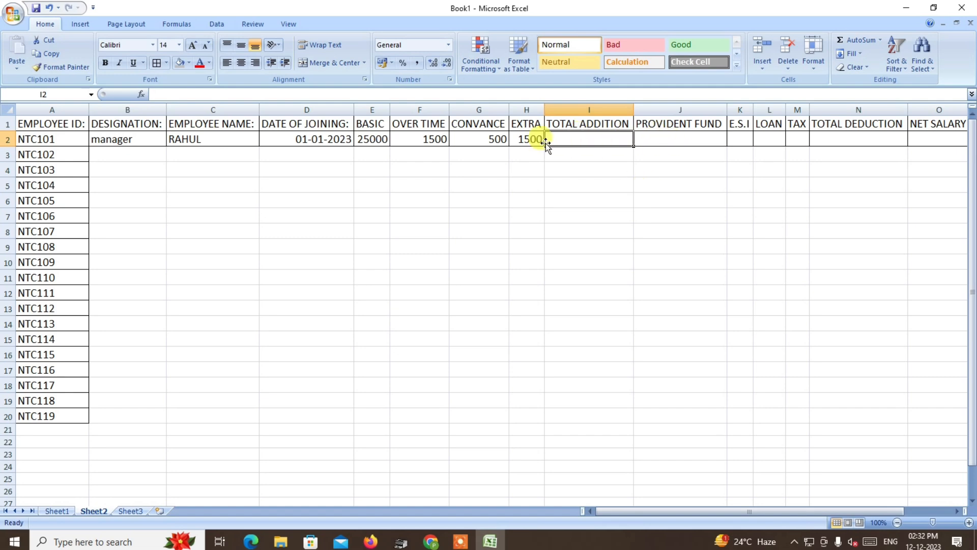
- Enter the first employee's deductions in row 2: provident fund 500, E.S.I 800, loan 750 and tax 650
{"action": "left_click", "coordinate": [670, 140]}
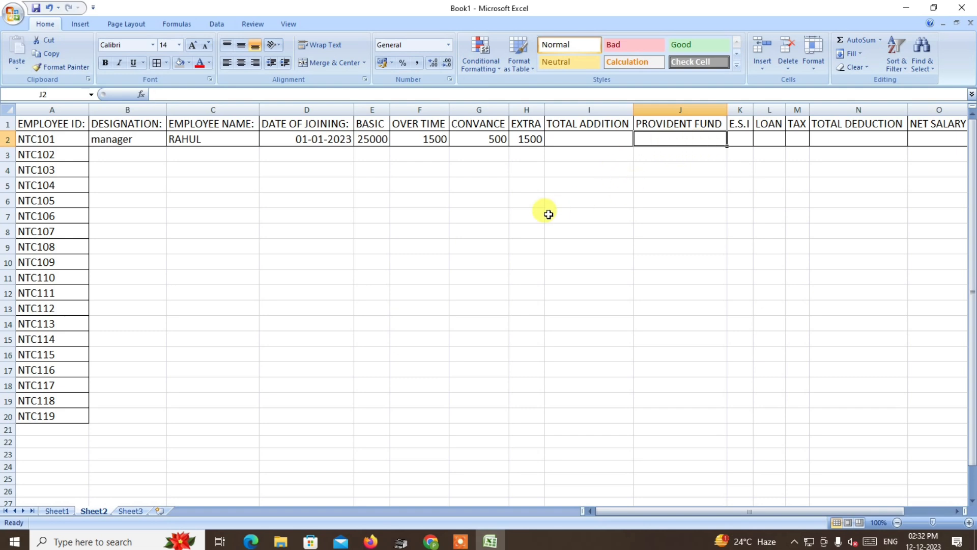
{"action": "type", "text": "500"}
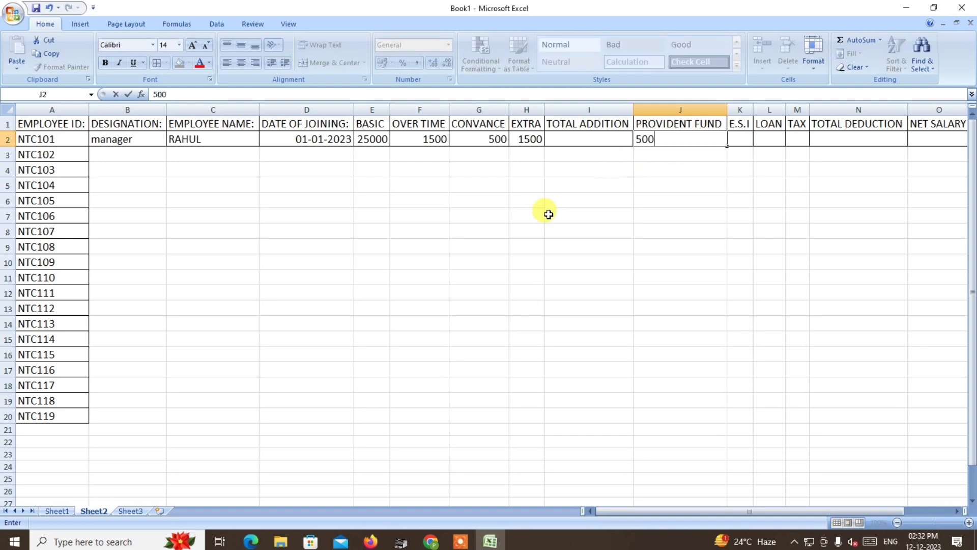
{"action": "key", "text": "Tab"}
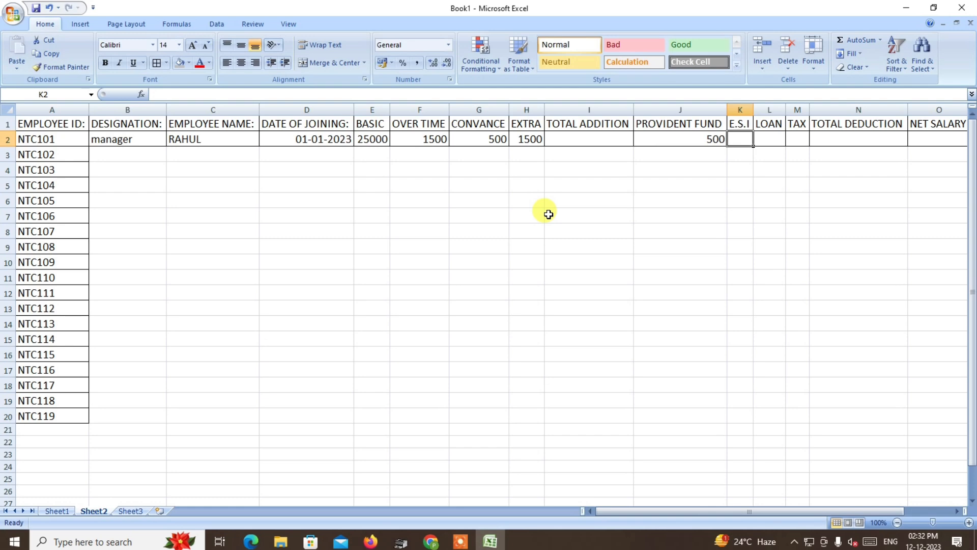
{"action": "type", "text": "800"}
{"action": "key", "text": "Tab"}
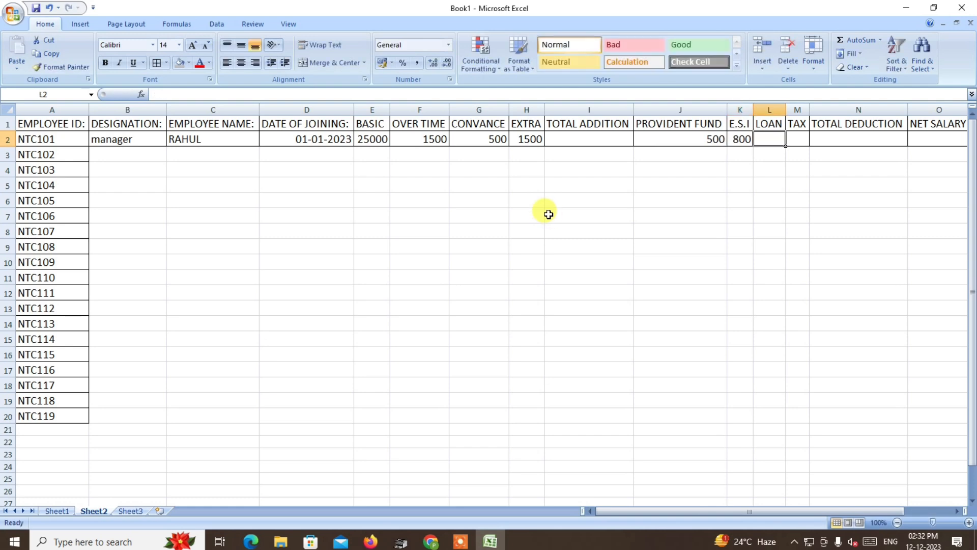
{"action": "type", "text": "750"}
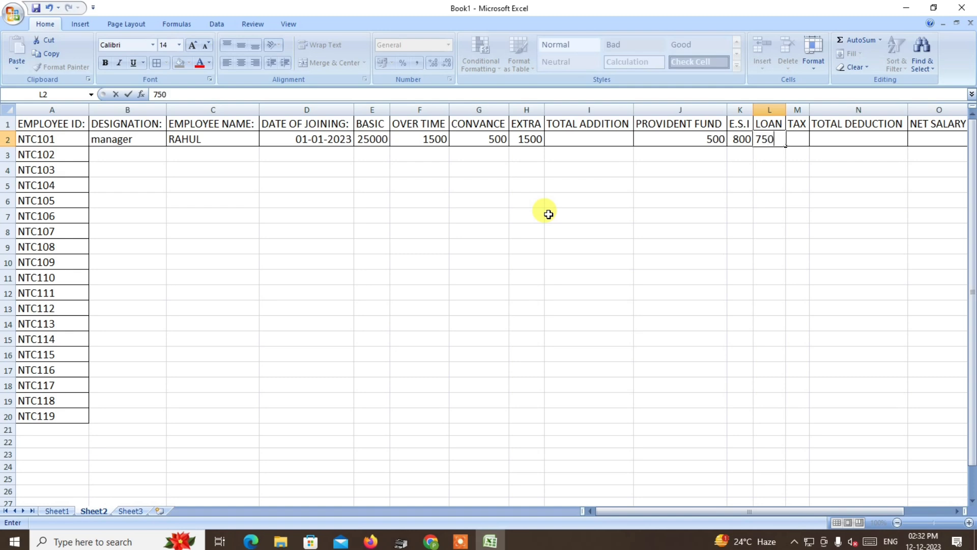
{"action": "key", "text": "Tab"}
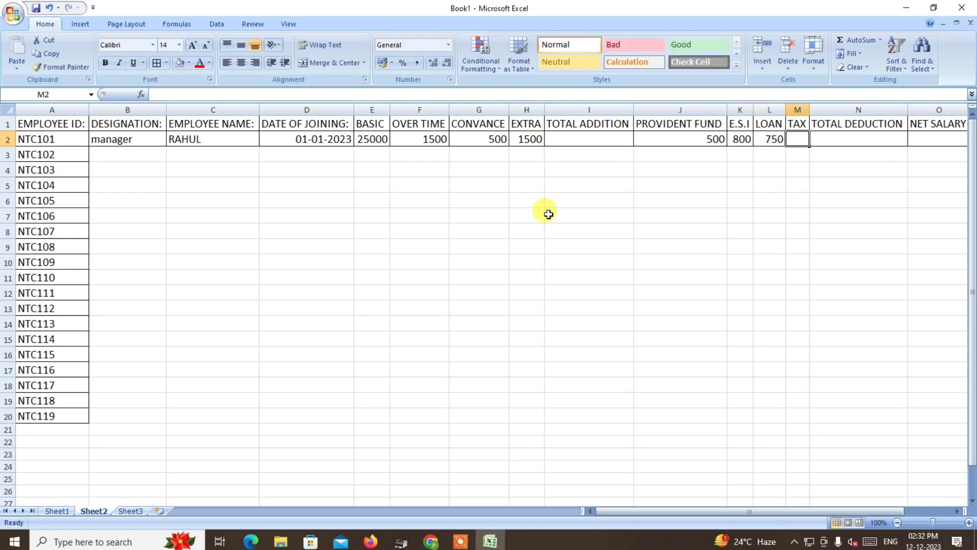
{"action": "type", "text": "650"}
{"action": "key", "text": "Tab"}
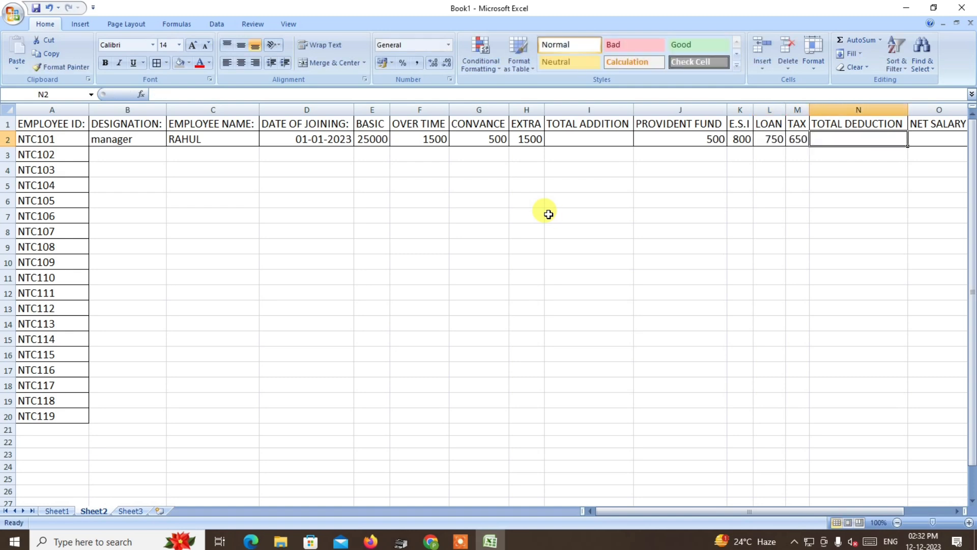
- Narrow the PROVIDENT FUND column so the table fits within the visible sheet width up to NET SALARY
{"action": "left_click", "coordinate": [939, 136]}
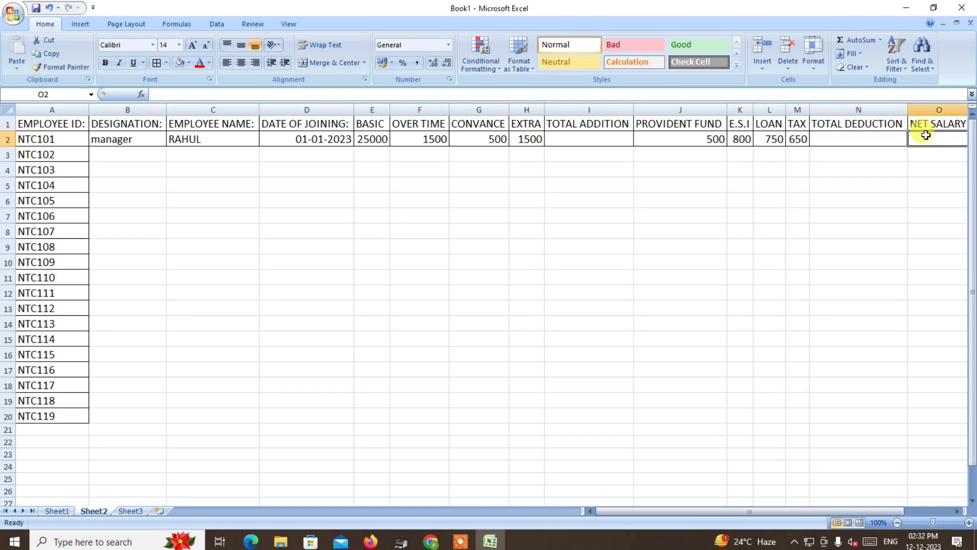
{"action": "left_click_drag", "start_coordinate": [802, 511], "coordinate": [778, 513]}
{"action": "left_click_drag", "start_coordinate": [727, 109], "coordinate": [704, 108]}
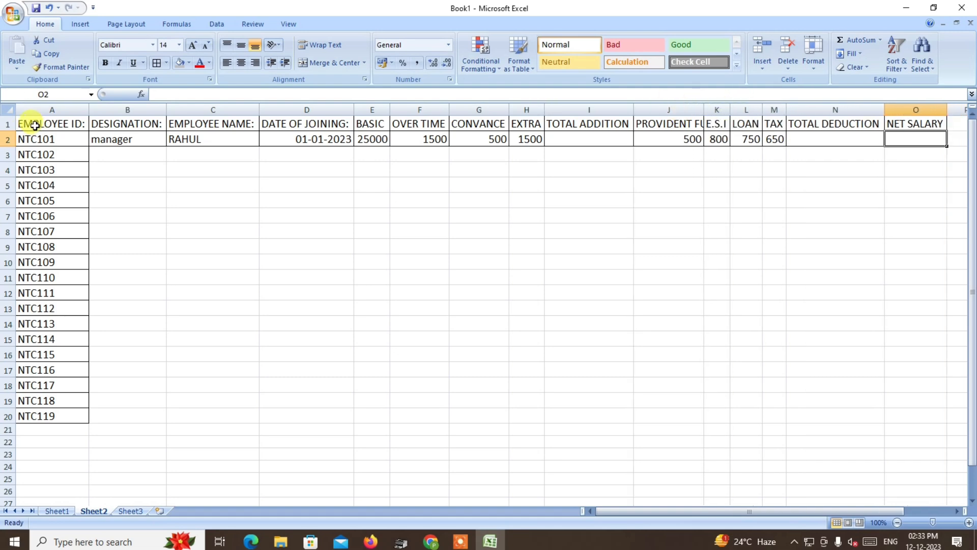
- Apply all borders to the table range A1:O20 and turn on text wrapping for the whole sheet
{"action": "left_click_drag", "start_coordinate": [39, 125], "coordinate": [905, 418]}
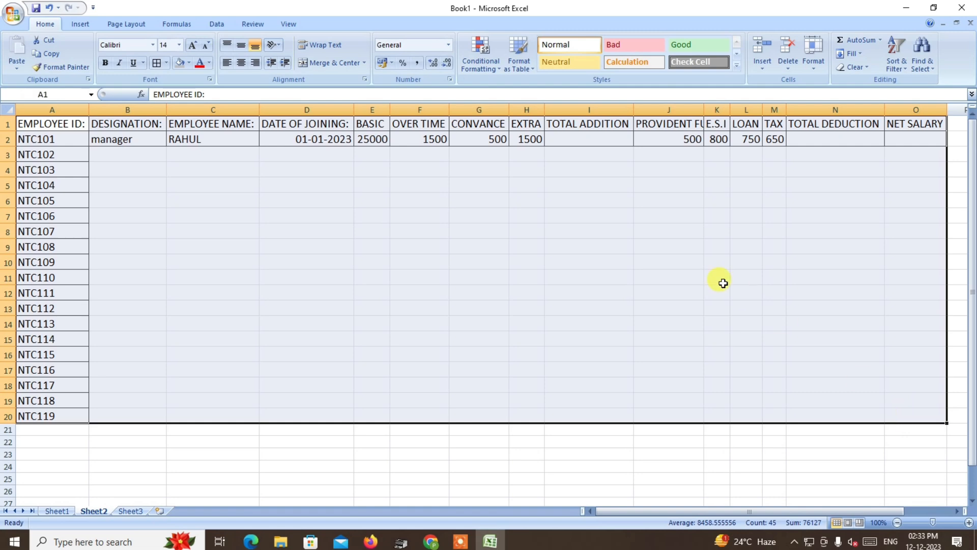
{"action": "left_click", "coordinate": [156, 64]}
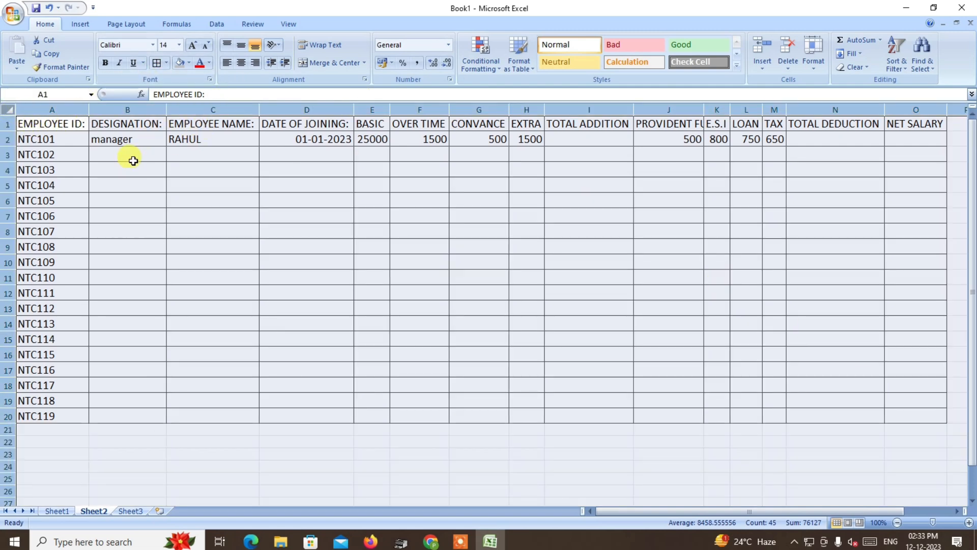
{"action": "left_click", "coordinate": [326, 47]}
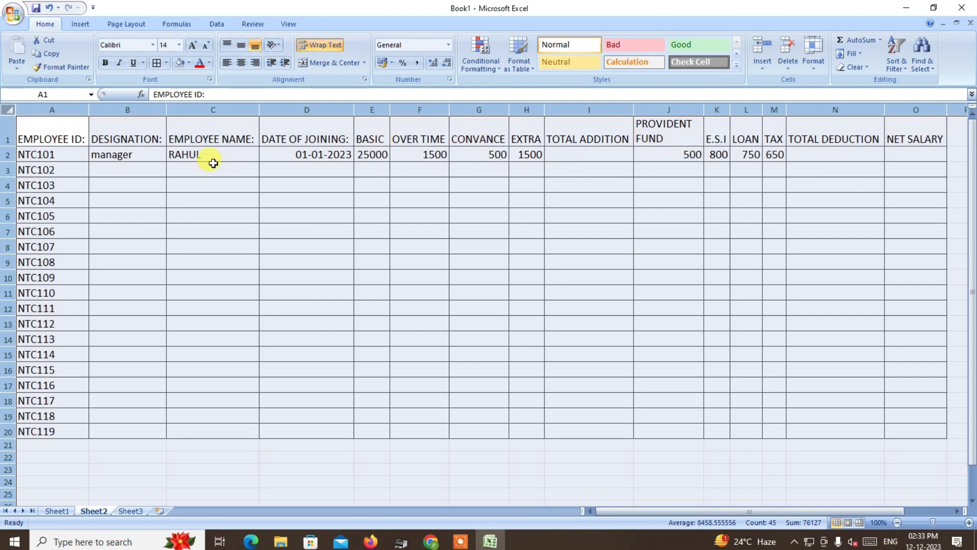
{"action": "left_click", "coordinate": [97, 156]}
{"action": "left_click", "coordinate": [207, 154]}
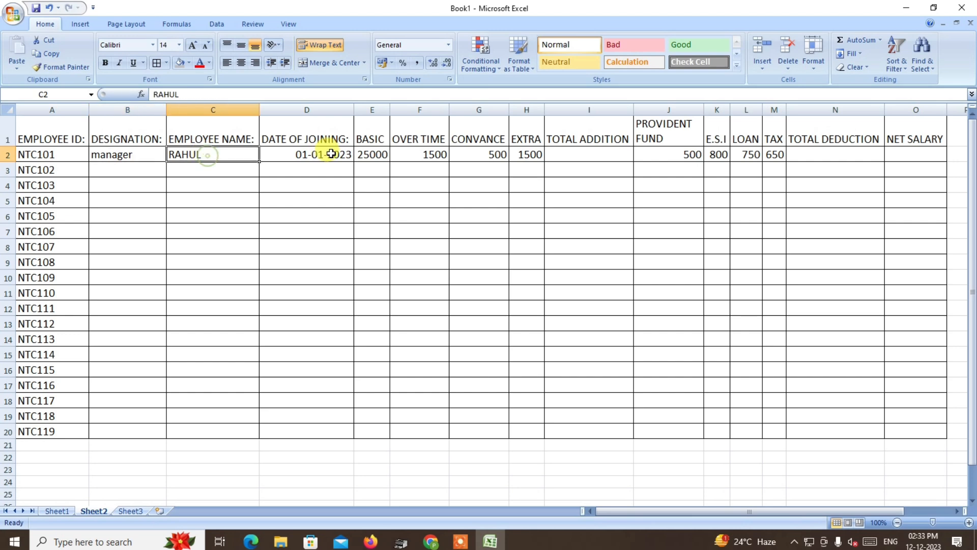
{"action": "left_click", "coordinate": [332, 154]}
{"action": "left_click", "coordinate": [394, 152]}
{"action": "left_click", "coordinate": [465, 152]}
{"action": "left_click", "coordinate": [534, 154]}
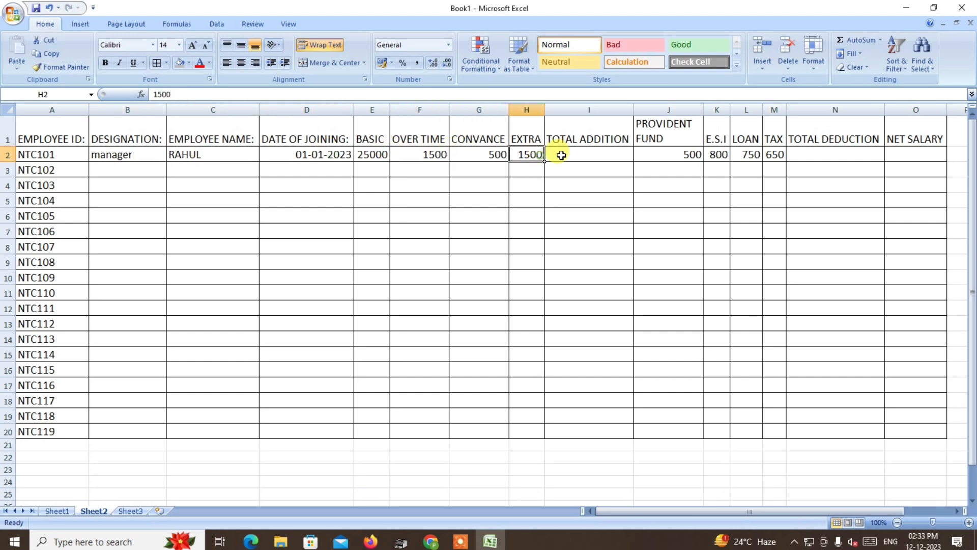
- Calculate the first employee's TOTAL ADDITION in I2 with the formula =SUM(E2:H2)
{"action": "left_click", "coordinate": [565, 153]}
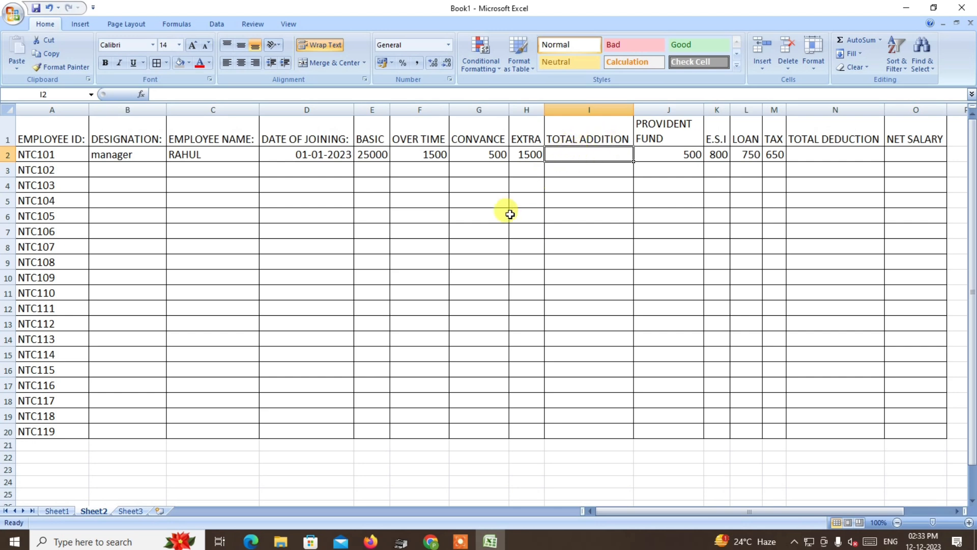
{"action": "left_click", "coordinate": [252, 94]}
{"action": "type", "text": "=SUM"}
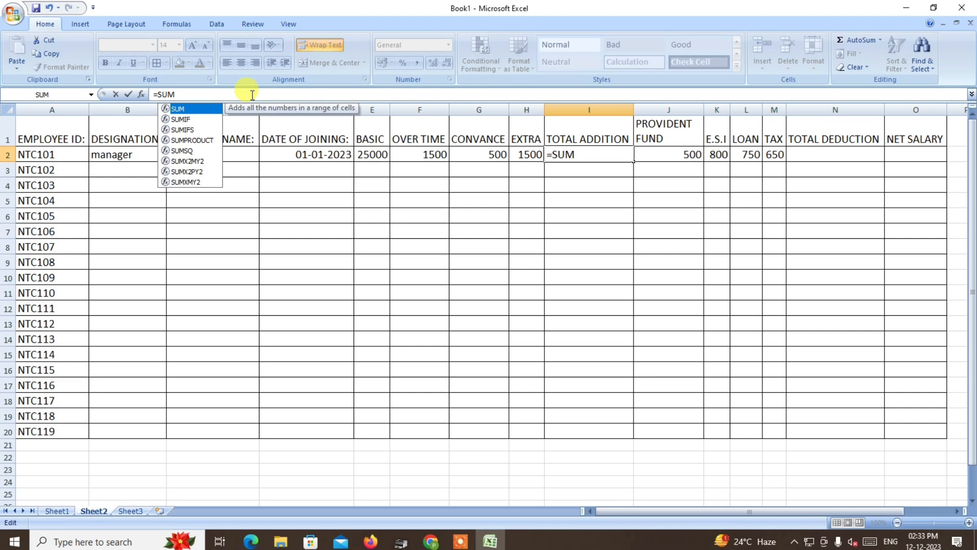
{"action": "key", "text": "BackSpace"}
{"action": "key", "text": "BackSpace"}
{"action": "type", "text": "UM("}
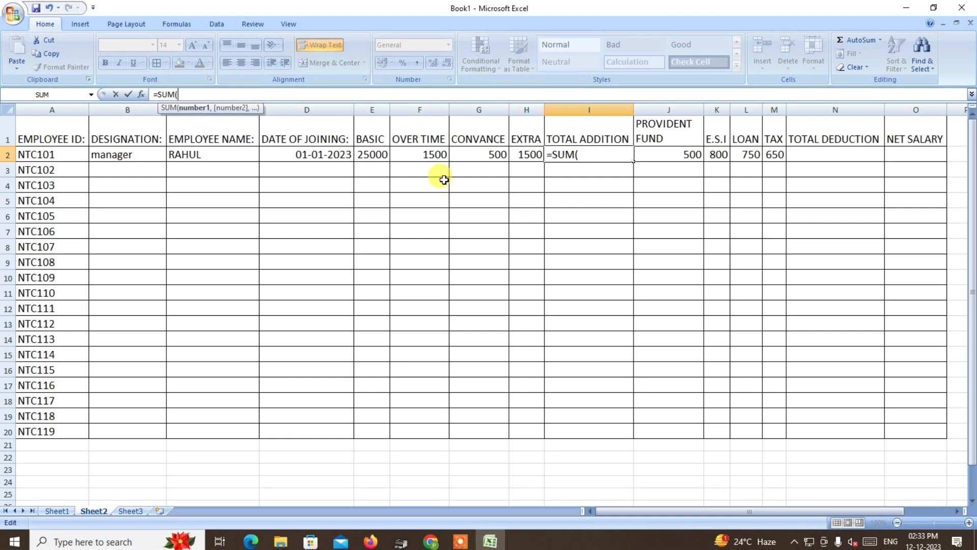
{"action": "left_click_drag", "start_coordinate": [377, 155], "coordinate": [536, 160]}
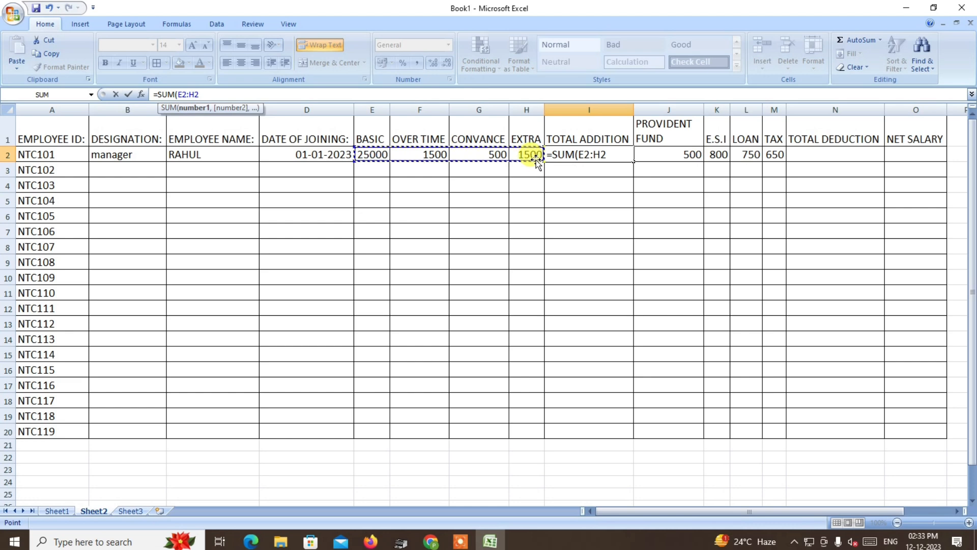
{"action": "type", "text": ")"}
{"action": "key", "text": "ctrl+Return"}
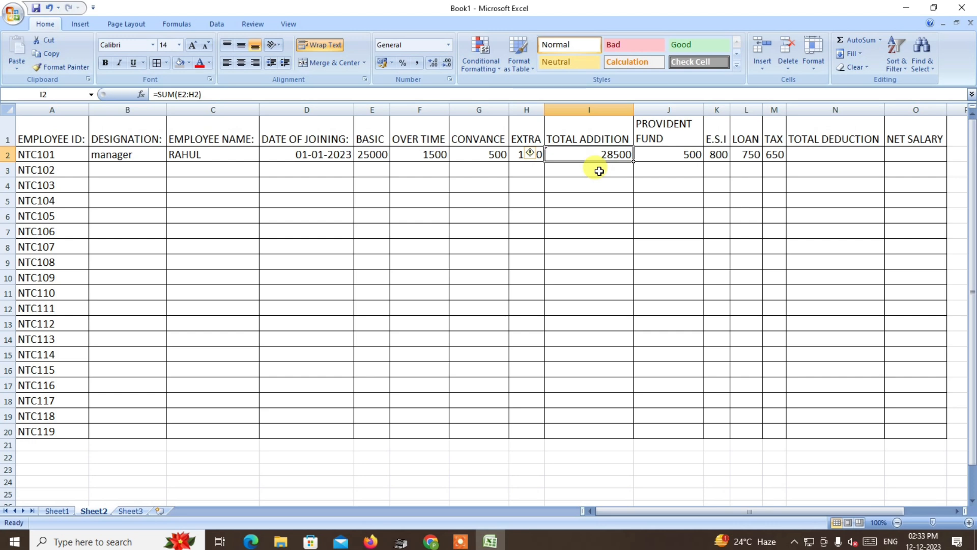
- Calculate the first employee's TOTAL DEDUCTION in N2 with the formula =SUM(J2:M2)
{"action": "left_click", "coordinate": [830, 154]}
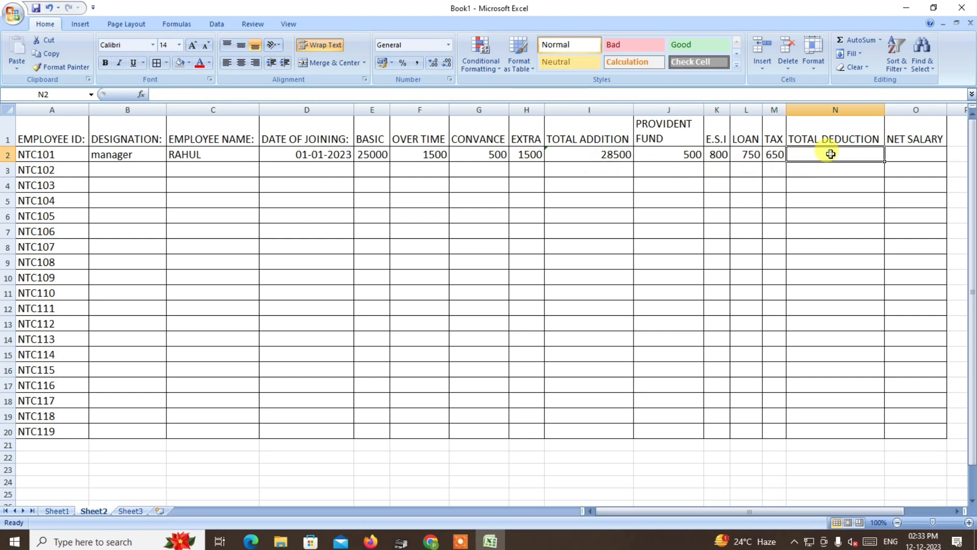
{"action": "left_click", "coordinate": [291, 92]}
{"action": "type", "text": "=SUM("}
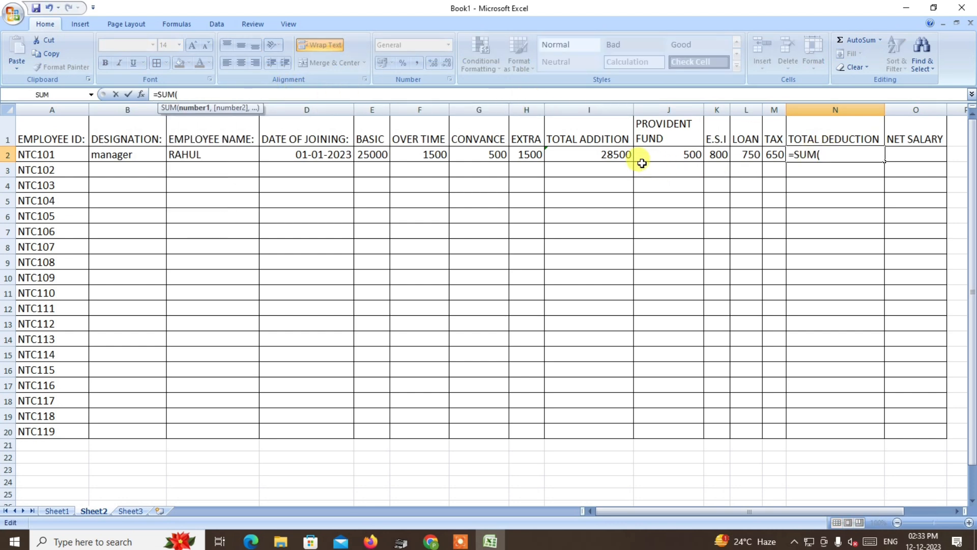
{"action": "left_click_drag", "start_coordinate": [668, 155], "coordinate": [774, 157]}
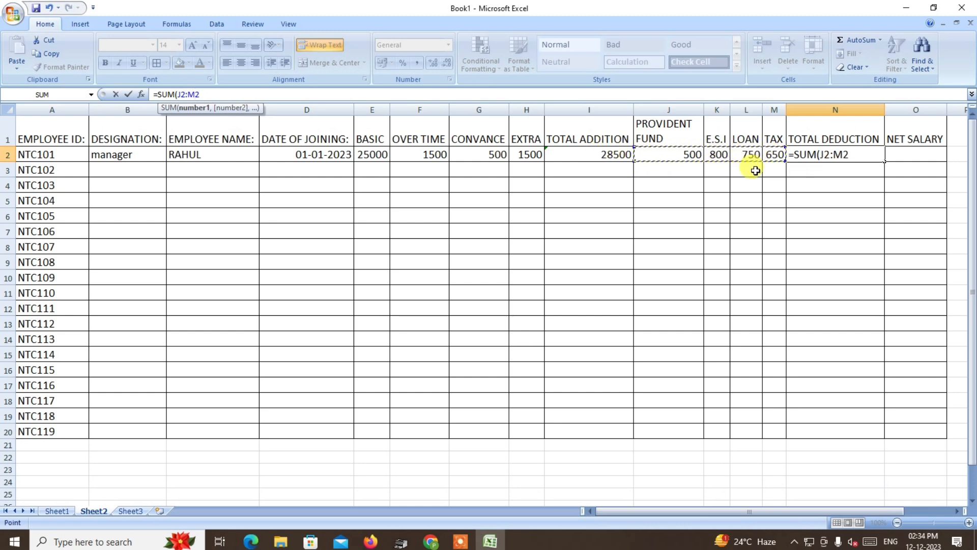
{"action": "type", "text": ")"}
{"action": "key", "text": "Return"}
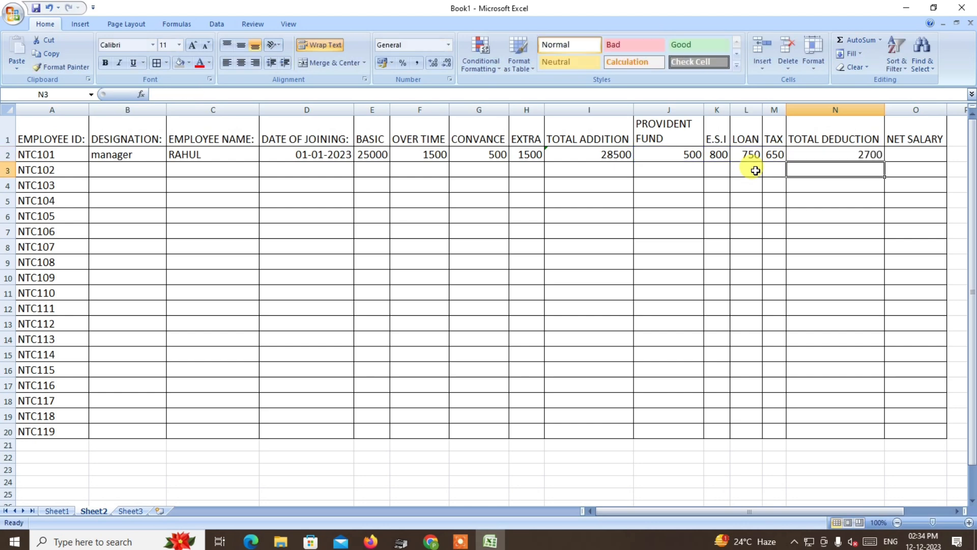
{"action": "left_click", "coordinate": [853, 156]}
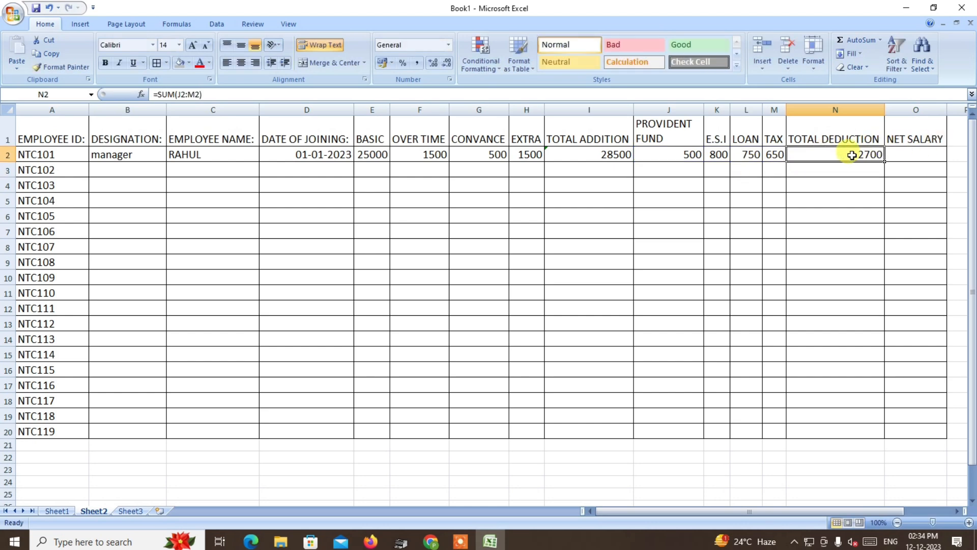
- Calculate the first employee's NET SALARY in O2 by subtracting total deduction from total addition with =SUM(I2-N2)
{"action": "left_click", "coordinate": [918, 155]}
{"action": "left_click", "coordinate": [187, 95]}
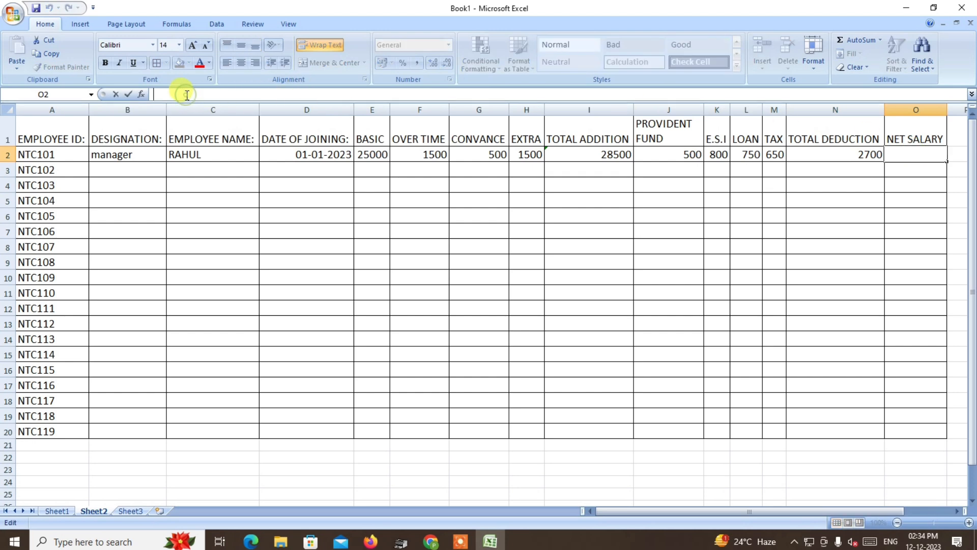
{"action": "type", "text": "="}
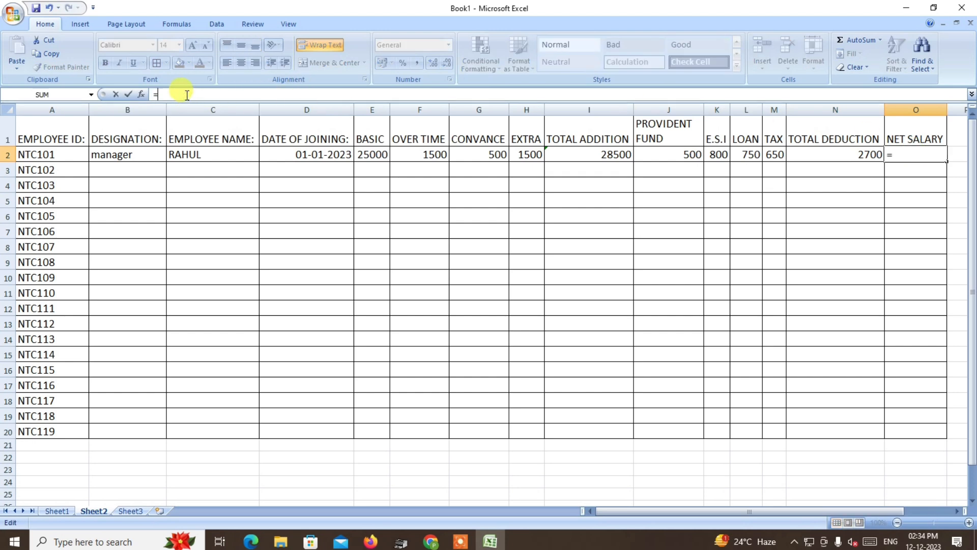
{"action": "type", "text": "SUM("}
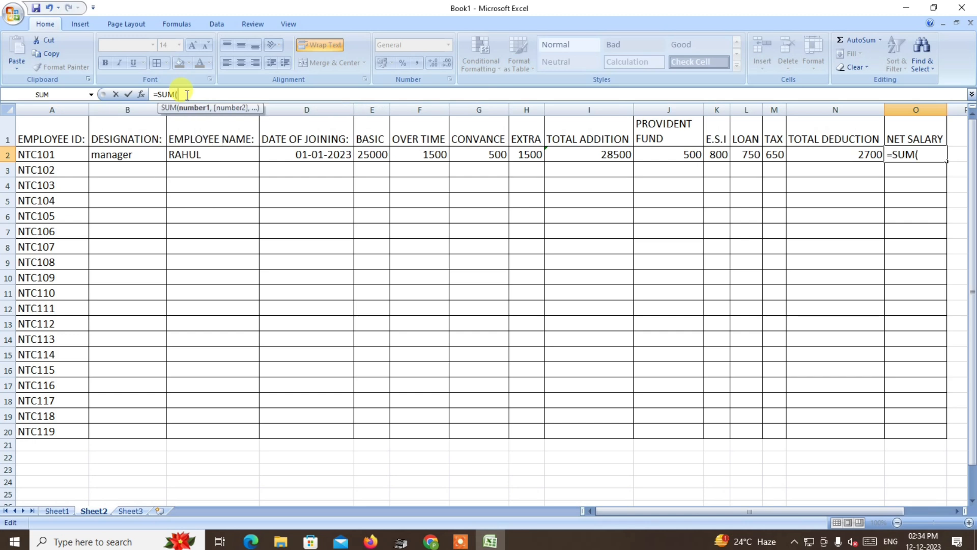
{"action": "left_click", "coordinate": [591, 156]}
{"action": "type", "text": "-"}
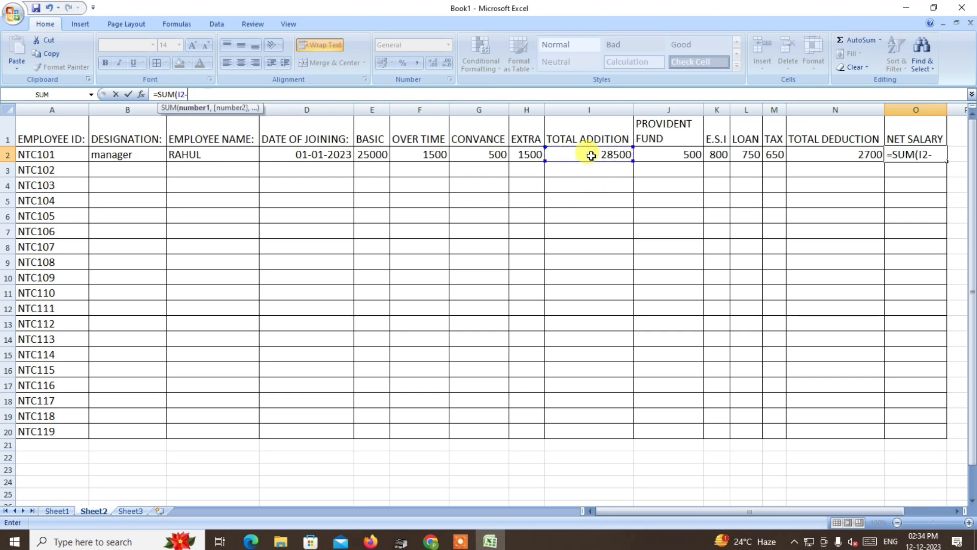
{"action": "left_click", "coordinate": [818, 157]}
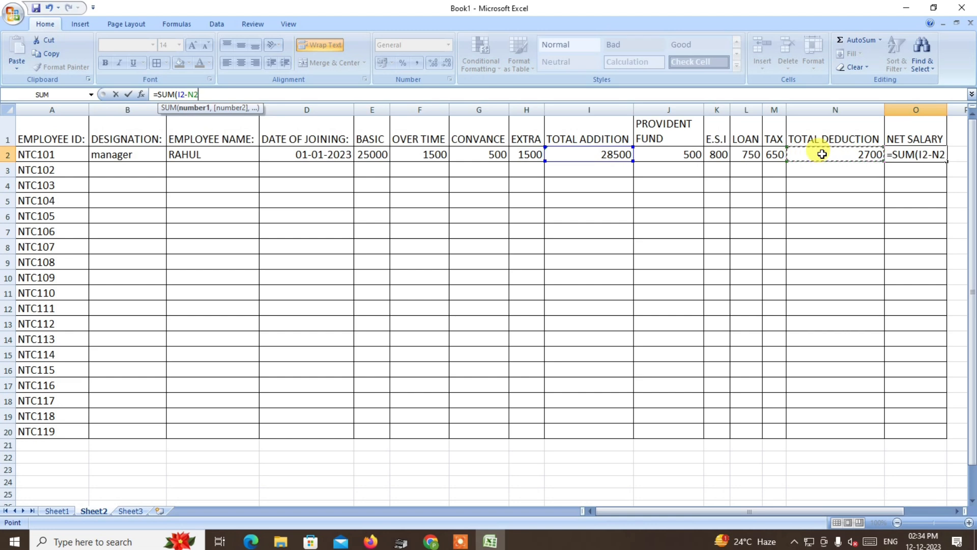
{"action": "type", "text": ")"}
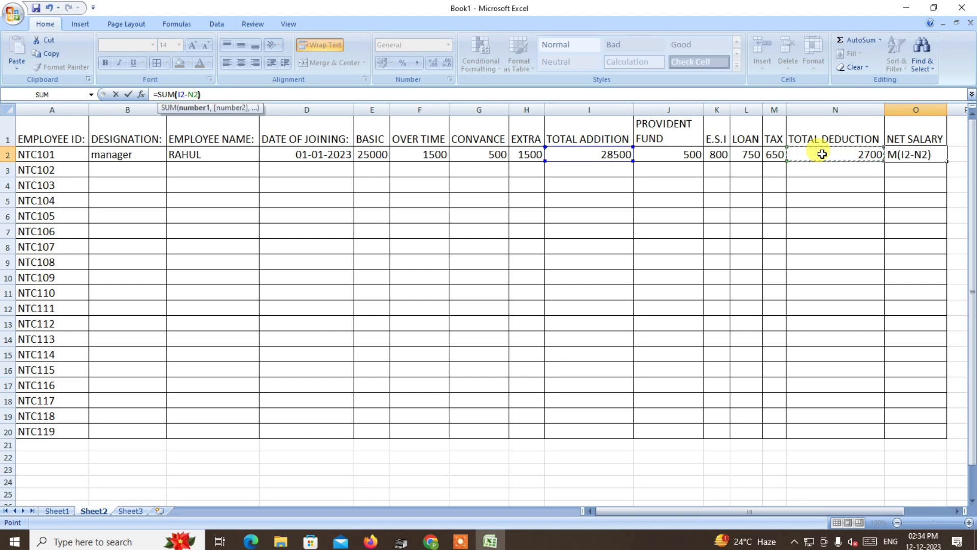
{"action": "key", "text": "Return"}
{"action": "left_click", "coordinate": [928, 153]}
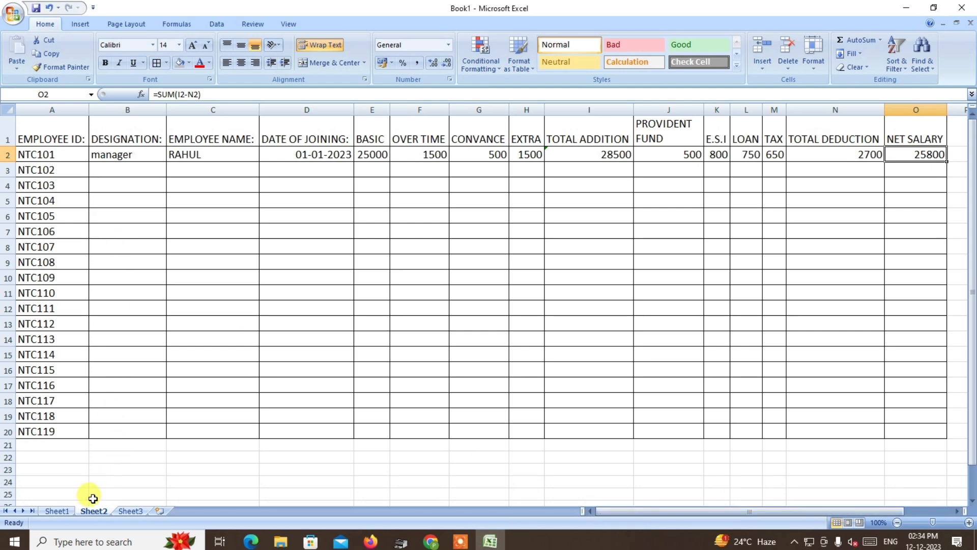
{"action": "left_click", "coordinate": [60, 511]}
{"action": "scroll", "coordinate": [309, 296], "scroll_direction": "down", "scroll_amount": 3}
{"action": "scroll", "coordinate": [312, 300], "scroll_direction": "up", "scroll_amount": 3}
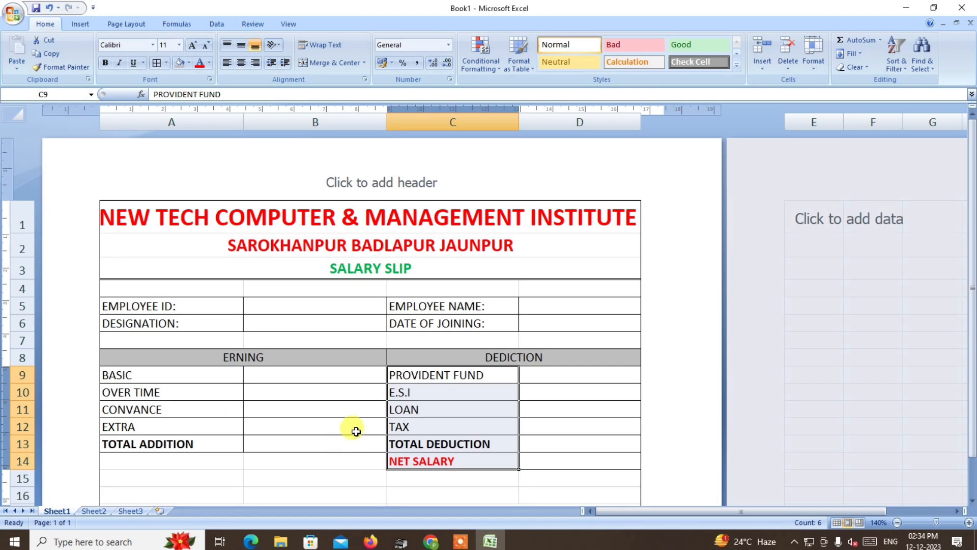
{"action": "left_click", "coordinate": [90, 512]}
{"action": "left_click", "coordinate": [108, 172]}
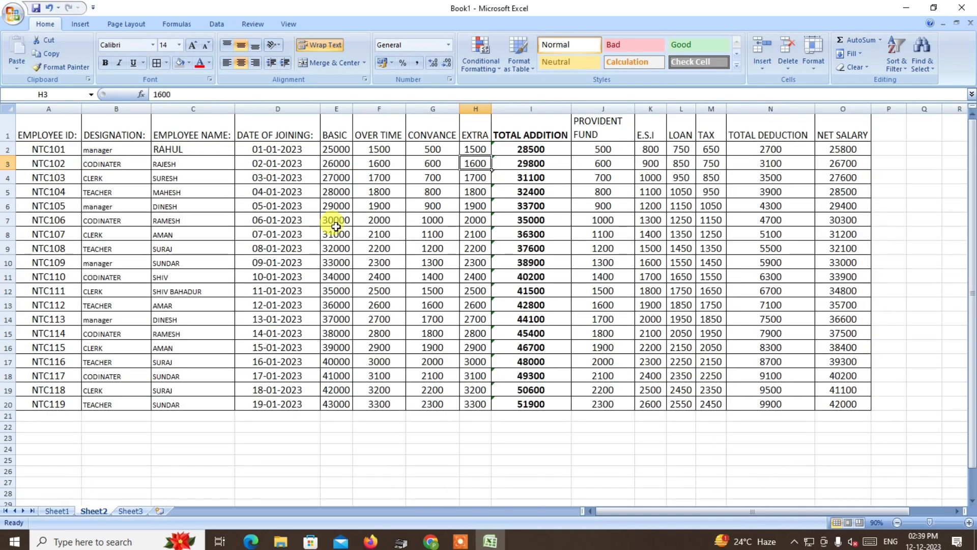
- Centre the header row A1:O1 horizontally and vertically and make its text bold
{"action": "left_click_drag", "start_coordinate": [40, 132], "coordinate": [838, 402]}
{"action": "left_click_drag", "start_coordinate": [45, 128], "coordinate": [827, 125]}
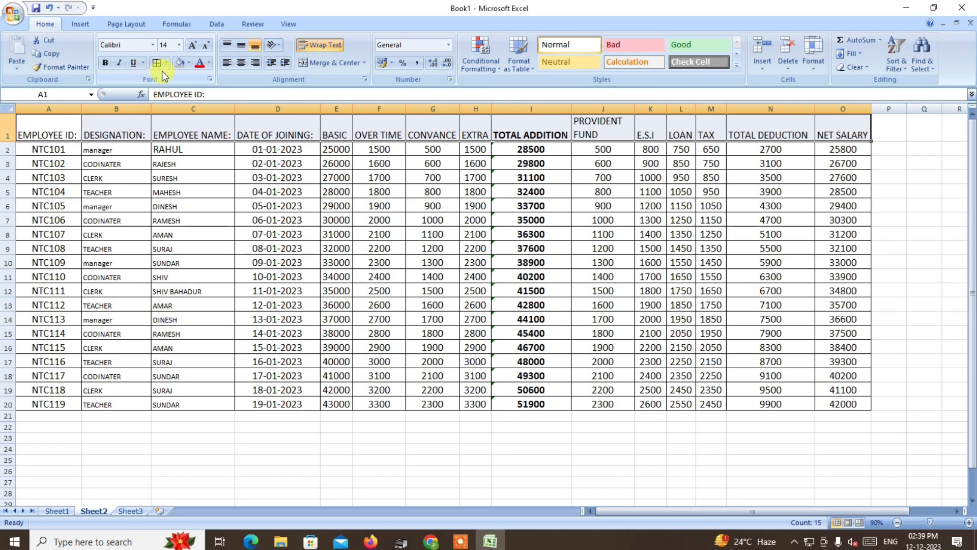
{"action": "left_click", "coordinate": [242, 62]}
{"action": "left_click", "coordinate": [243, 45]}
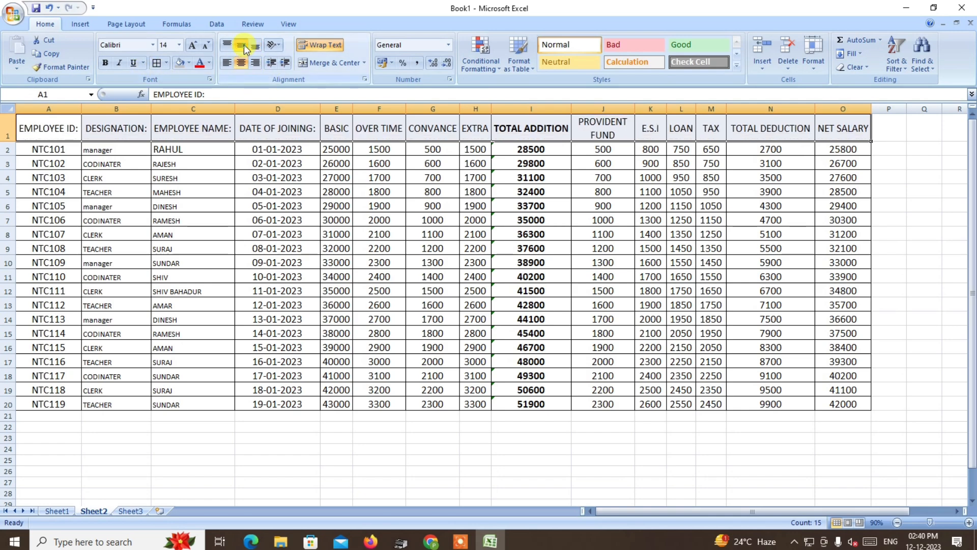
{"action": "left_click", "coordinate": [106, 63]}
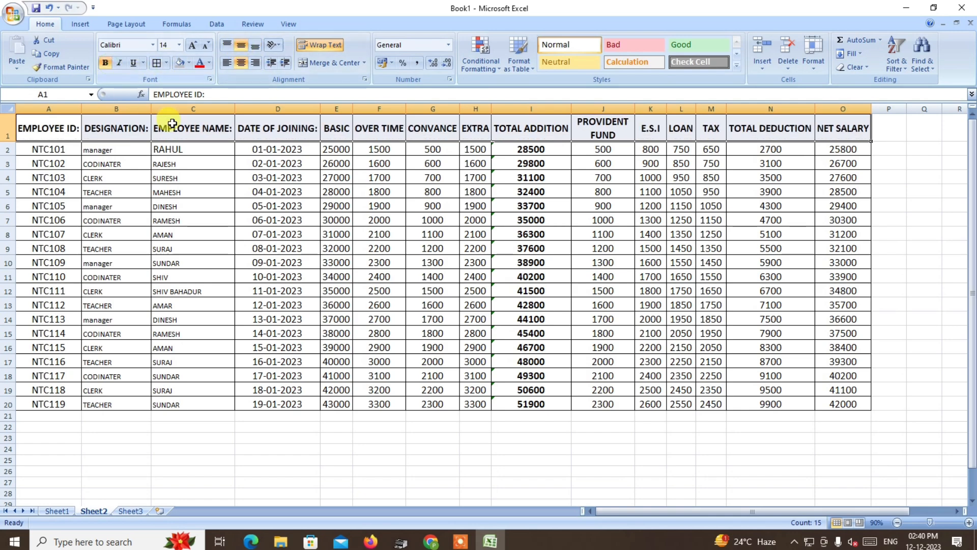
{"action": "left_click", "coordinate": [185, 191]}
- Name the employee ID range A2:A20 on Sheet2 as ID
{"action": "left_click", "coordinate": [55, 511]}
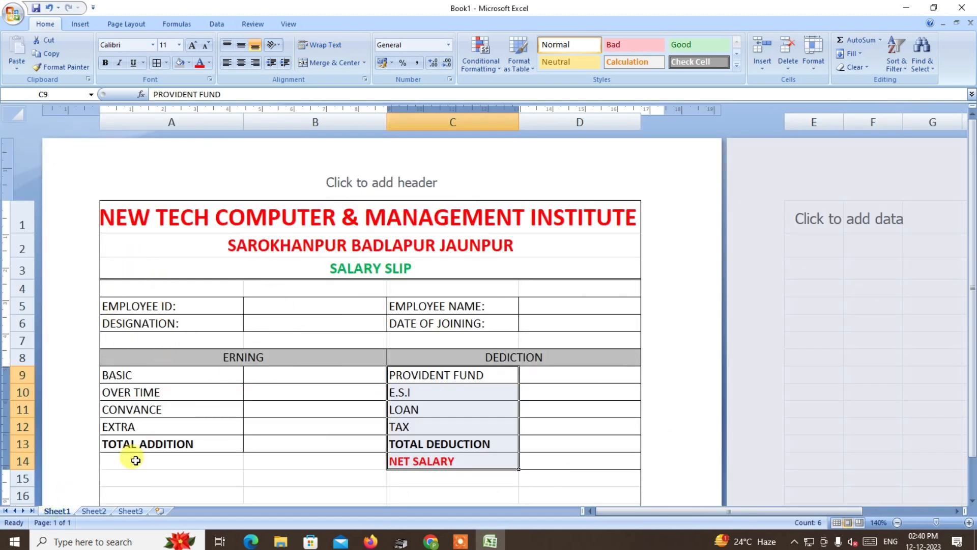
{"action": "left_click", "coordinate": [93, 511]}
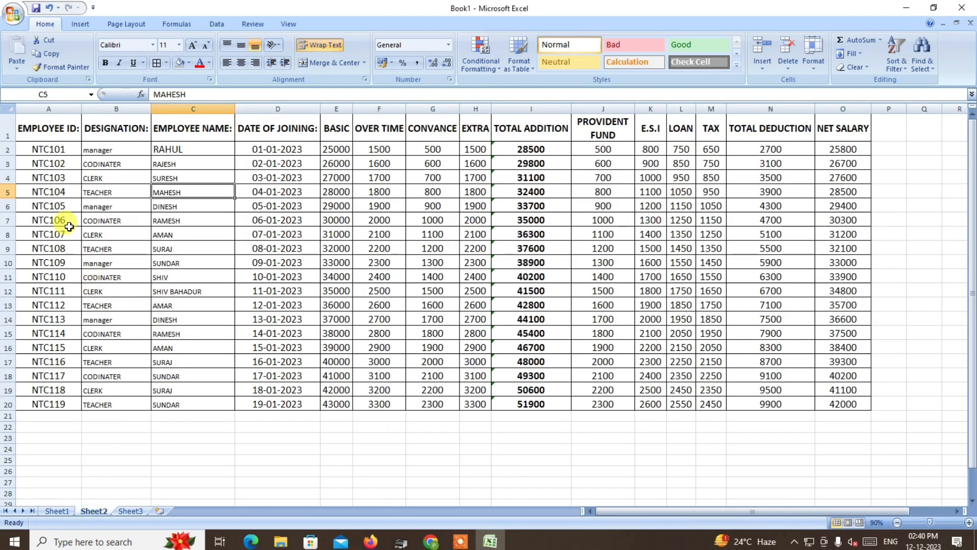
{"action": "left_click", "coordinate": [48, 149]}
{"action": "left_click_drag", "start_coordinate": [48, 149], "coordinate": [48, 397]}
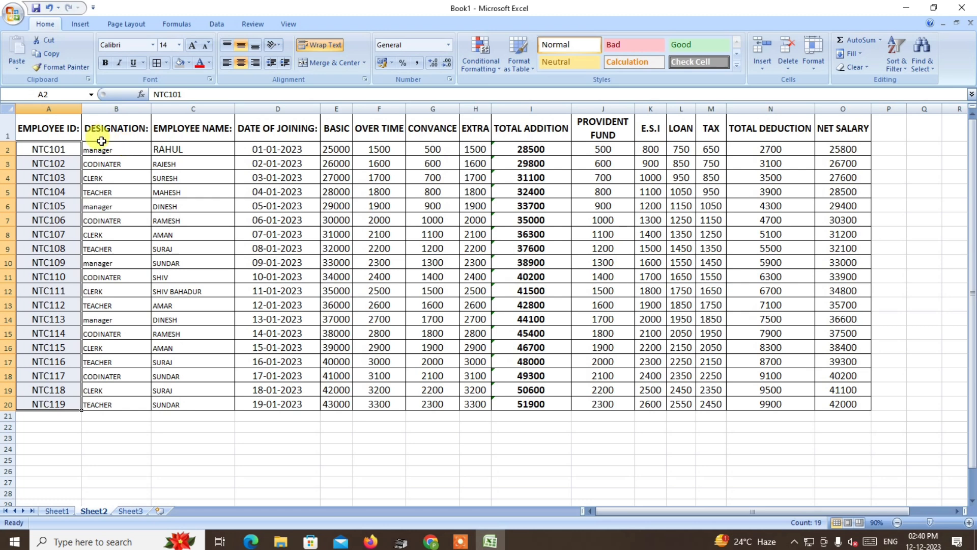
{"action": "left_click", "coordinate": [52, 92]}
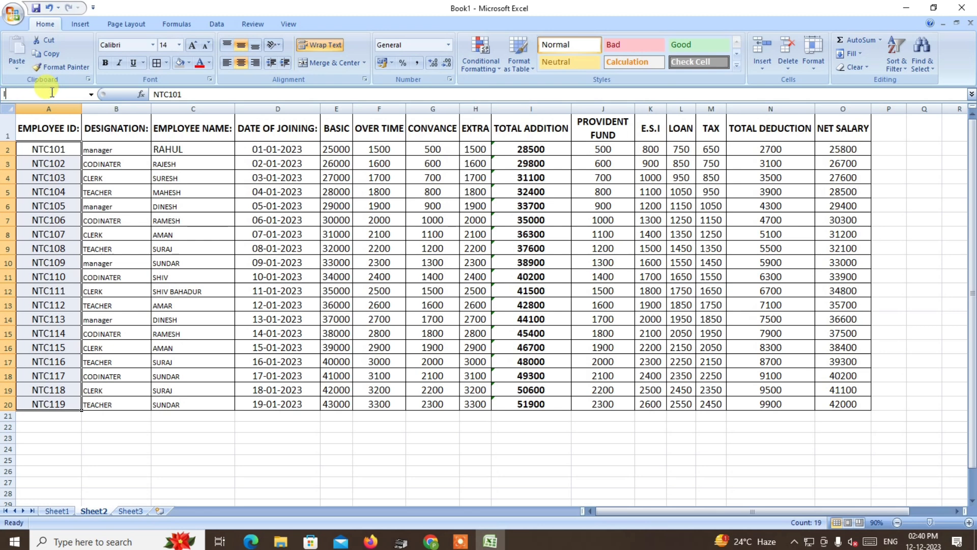
{"action": "type", "text": "ID"}
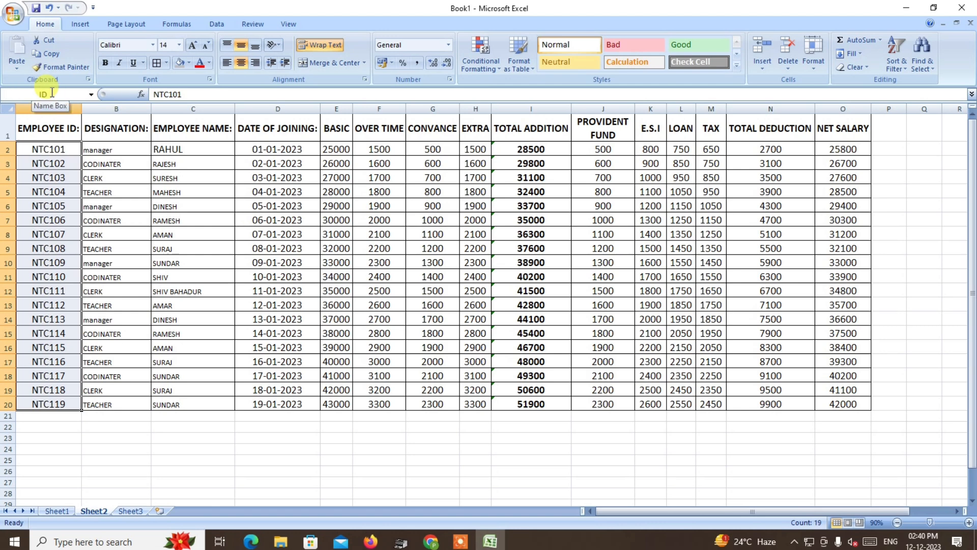
- Add list data validation with the source =ID to the EMPLOYEE ID cell B5 of the salary slip on Sheet1
{"action": "left_click", "coordinate": [57, 511]}
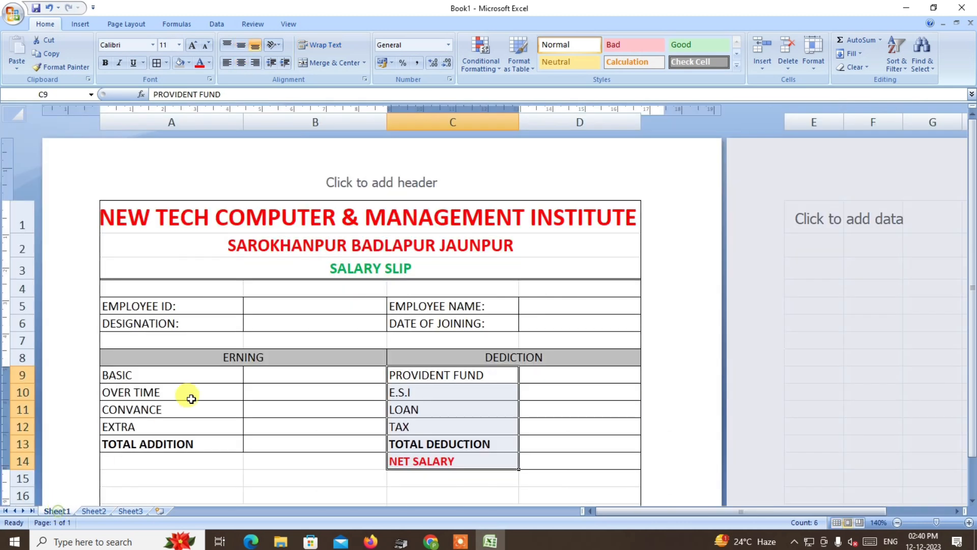
{"action": "left_click", "coordinate": [280, 304]}
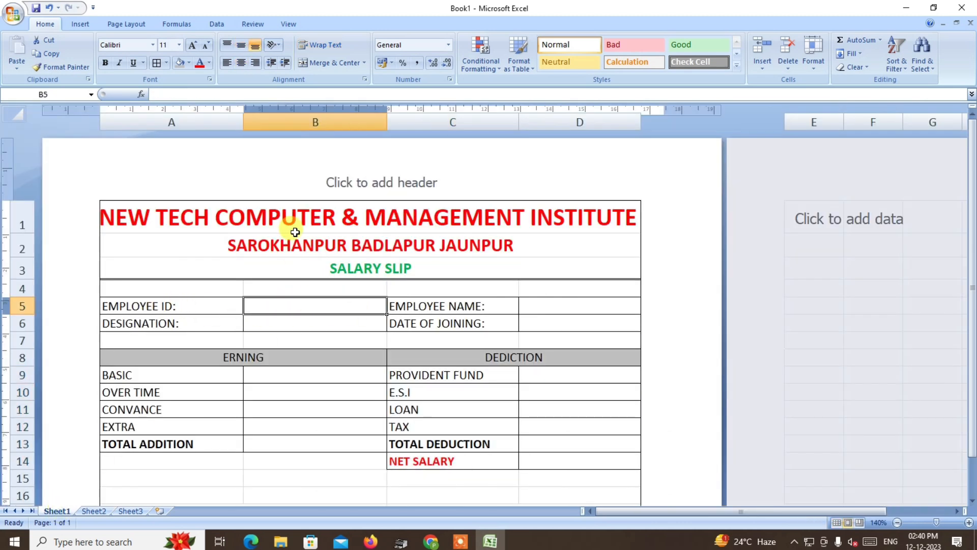
{"action": "left_click", "coordinate": [218, 25]}
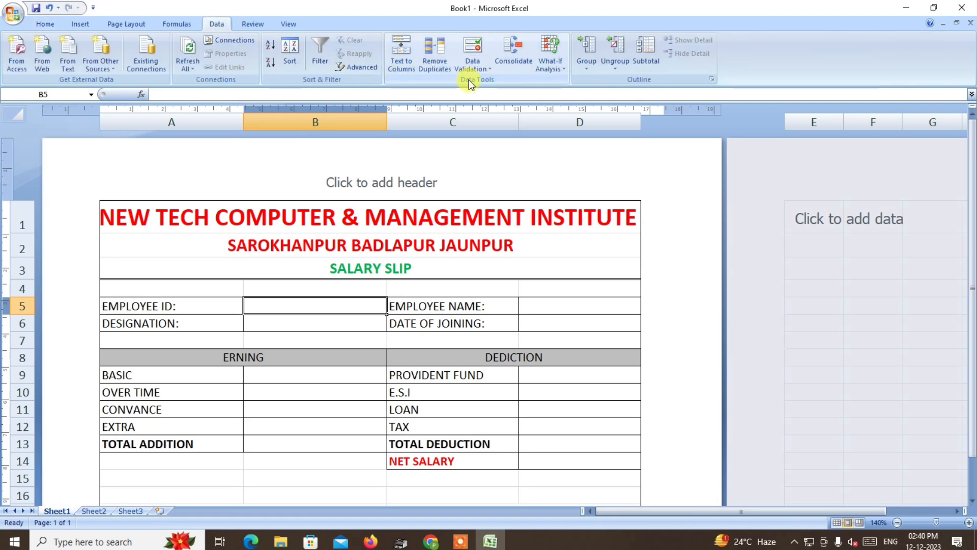
{"action": "left_click", "coordinate": [487, 69]}
{"action": "left_click", "coordinate": [493, 83]}
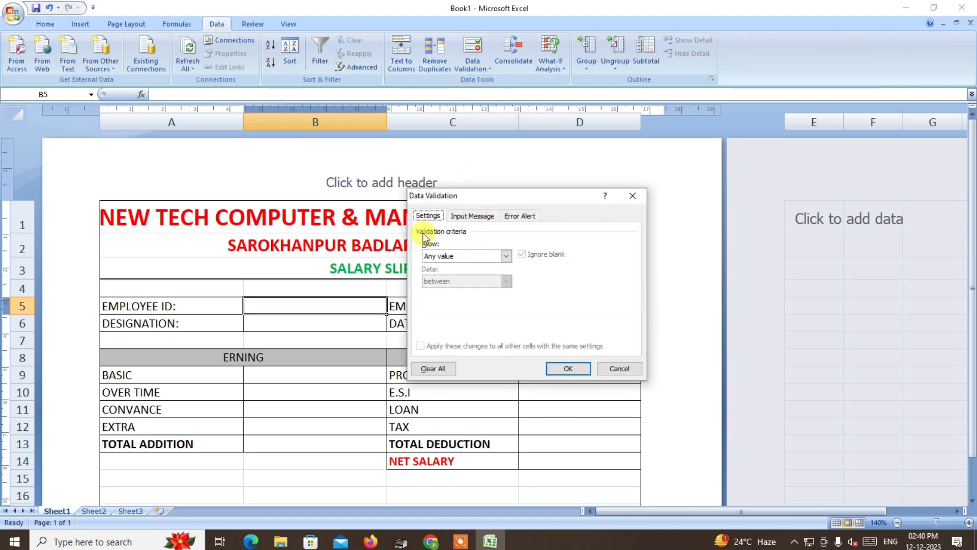
{"action": "left_click", "coordinate": [442, 256]}
{"action": "left_click", "coordinate": [443, 291]}
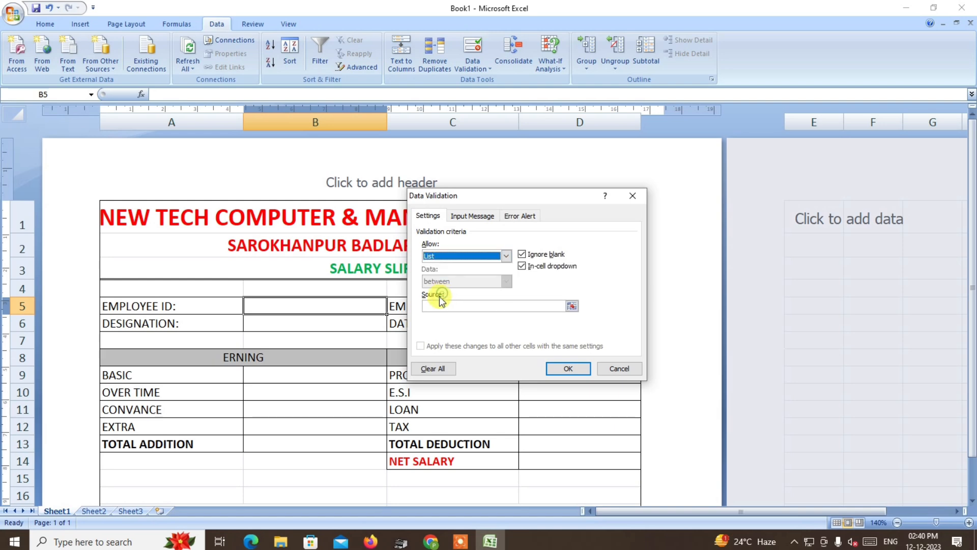
{"action": "left_click", "coordinate": [433, 305]}
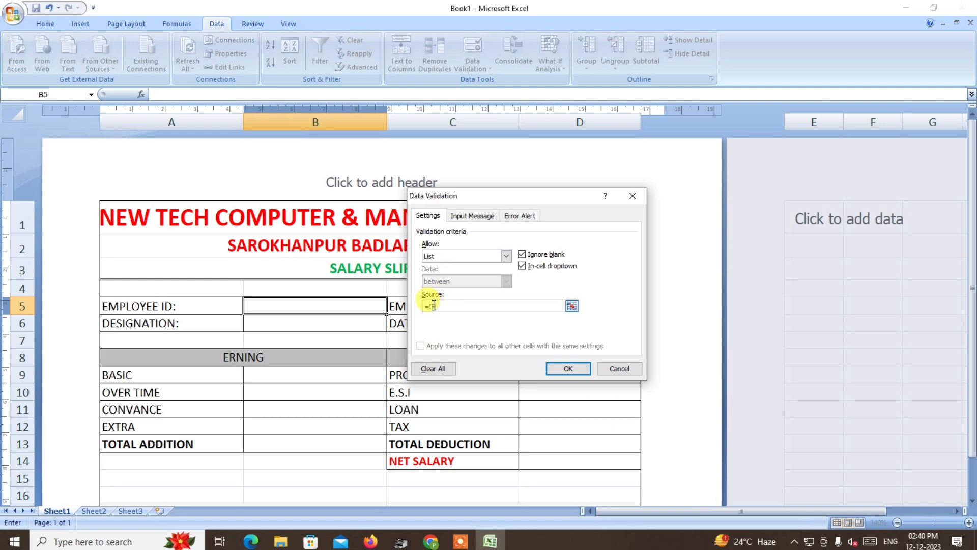
{"action": "type", "text": "=ID"}
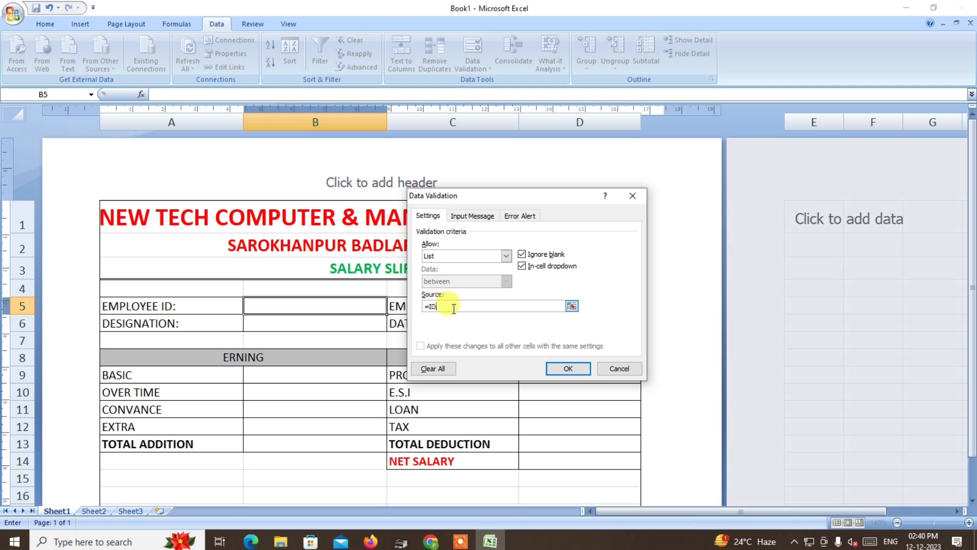
{"action": "left_click", "coordinate": [564, 368]}
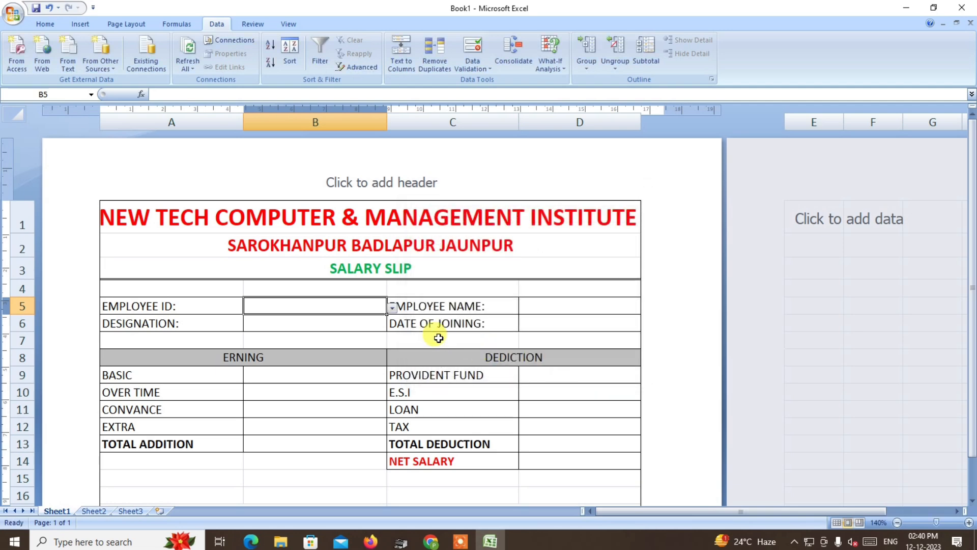
- Choose the first employee's ID from the EMPLOYEE ID dropdown in B5
{"action": "left_click", "coordinate": [392, 308]}
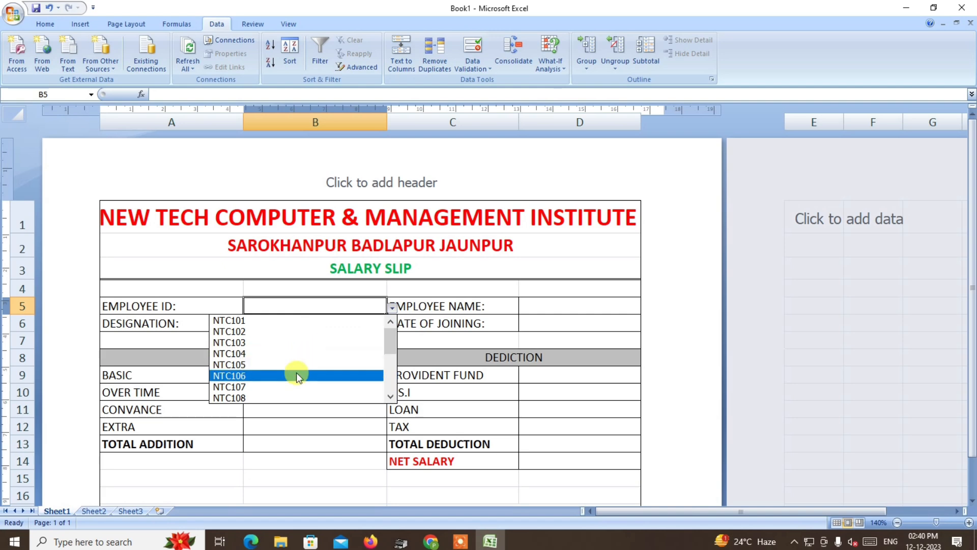
{"action": "mouse_move", "coordinate": [392, 338]}
{"action": "left_mouse_down"}
{"action": "mouse_move", "coordinate": [386, 397]}
{"action": "mouse_move", "coordinate": [387, 322]}
{"action": "left_mouse_up"}
{"action": "left_click", "coordinate": [274, 320]}
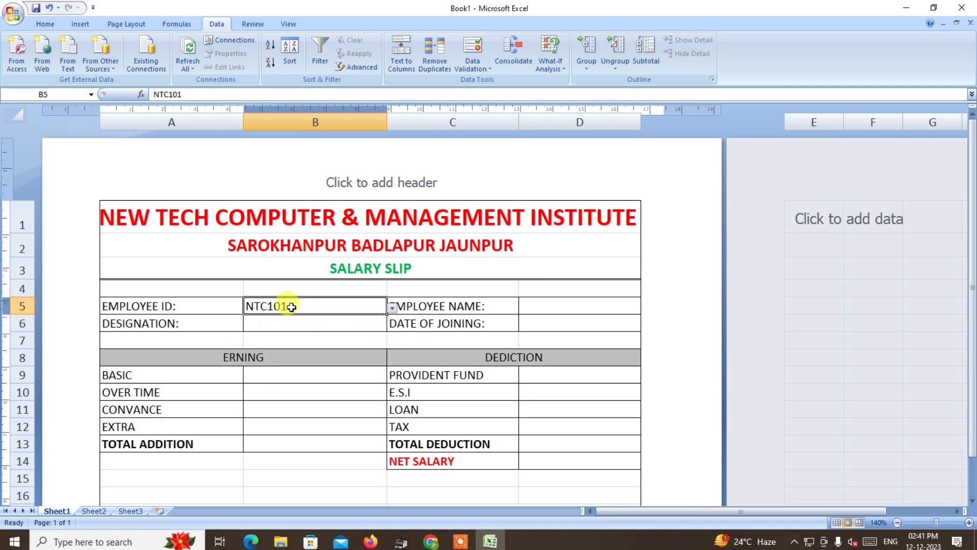
- Fill the EMPLOYEE NAME cell D5 with the exact-match lookup =VLOOKUP(B5,Sheet2!A2:O20,3,0)
{"action": "left_click", "coordinate": [467, 307]}
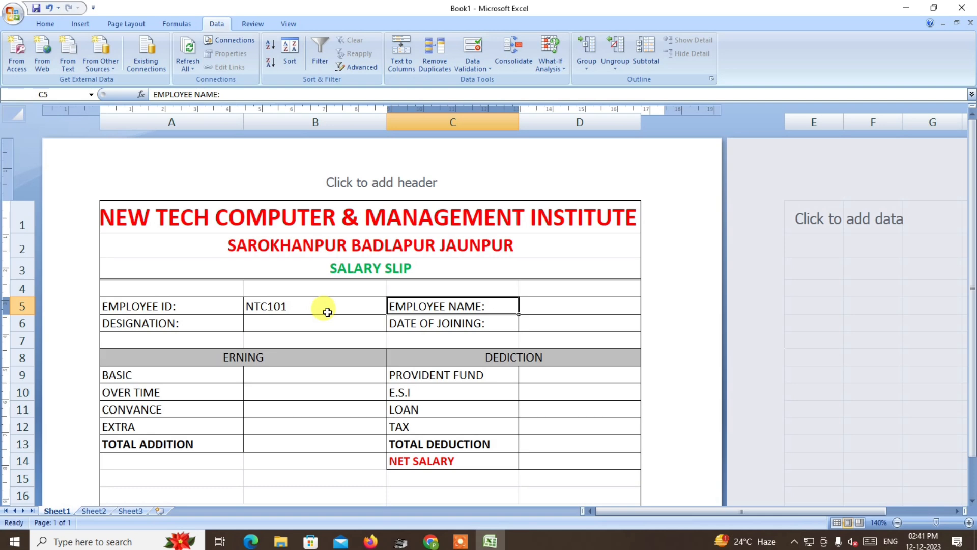
{"action": "left_click", "coordinate": [544, 307]}
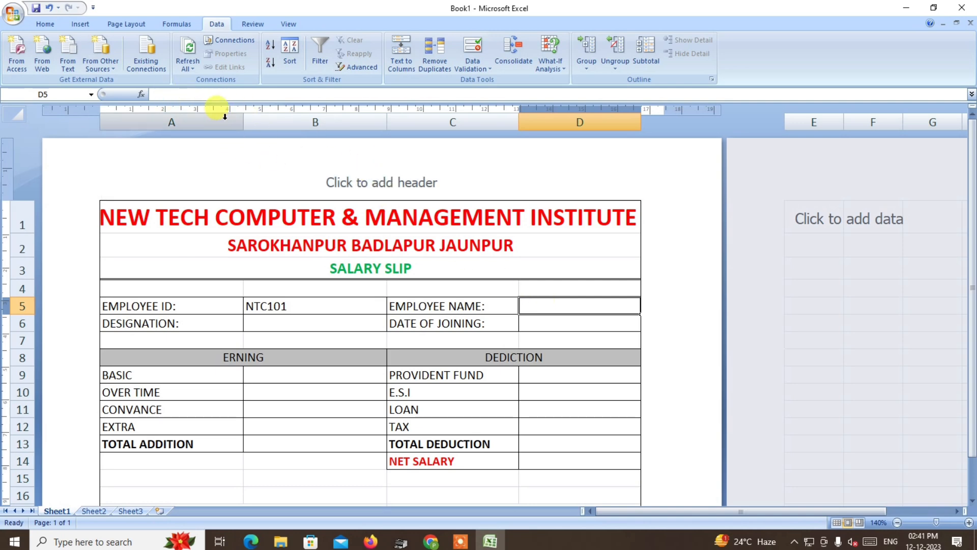
{"action": "left_click", "coordinate": [177, 94]}
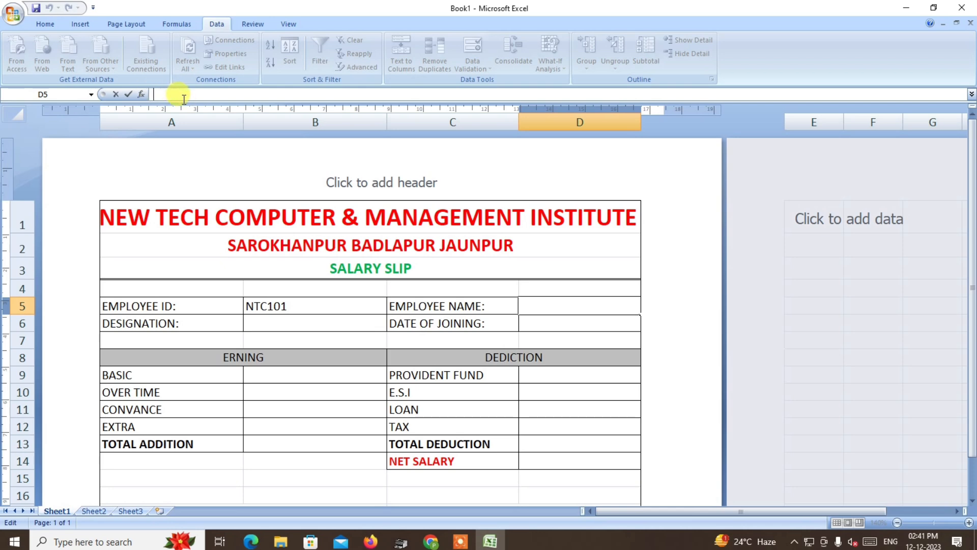
{"action": "type", "text": "=VL"}
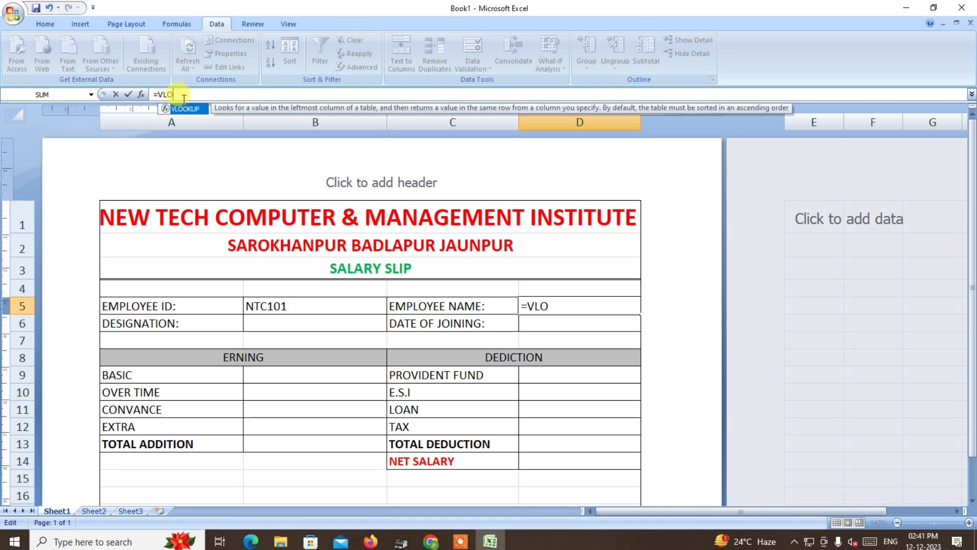
{"action": "type", "text": "O"}
{"action": "key", "text": "Tab"}
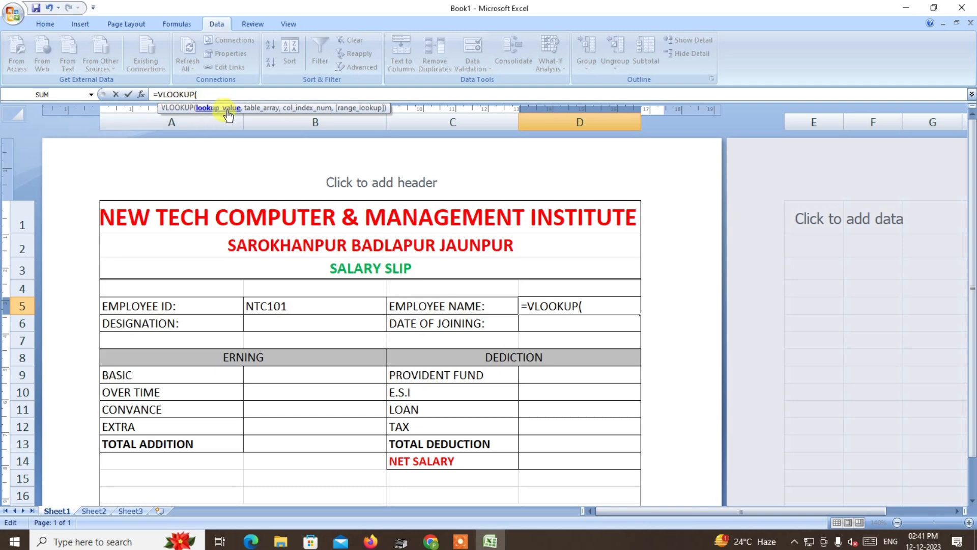
{"action": "left_click", "coordinate": [279, 306]}
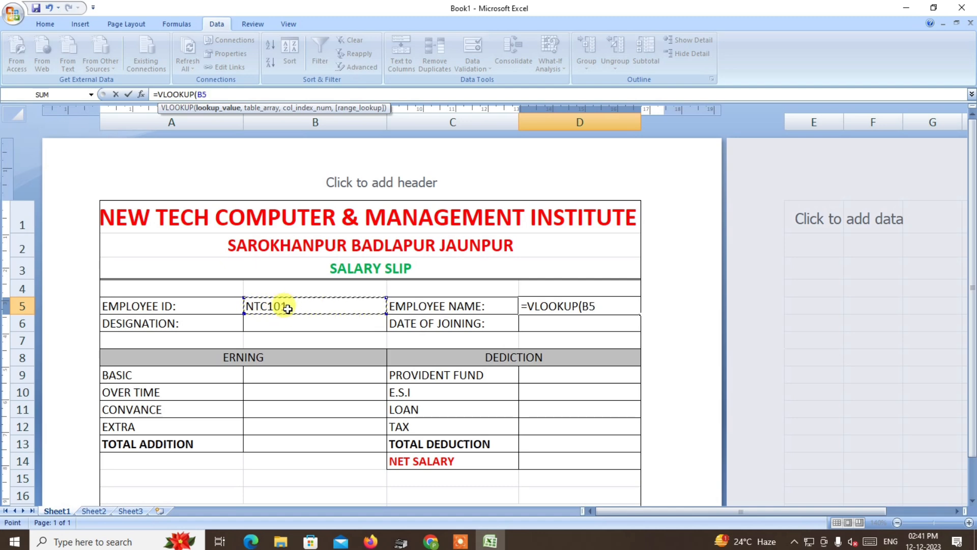
{"action": "type", "text": ","}
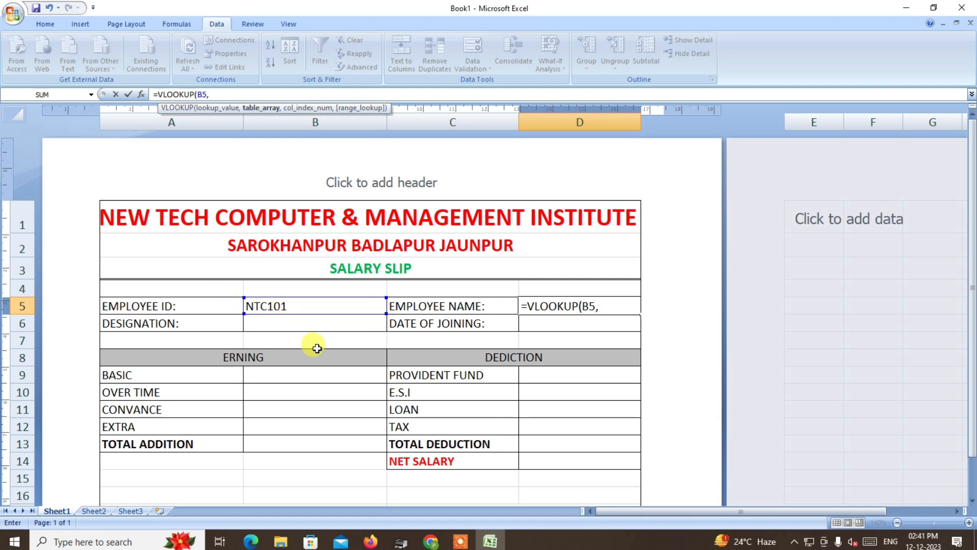
{"action": "left_click", "coordinate": [94, 511]}
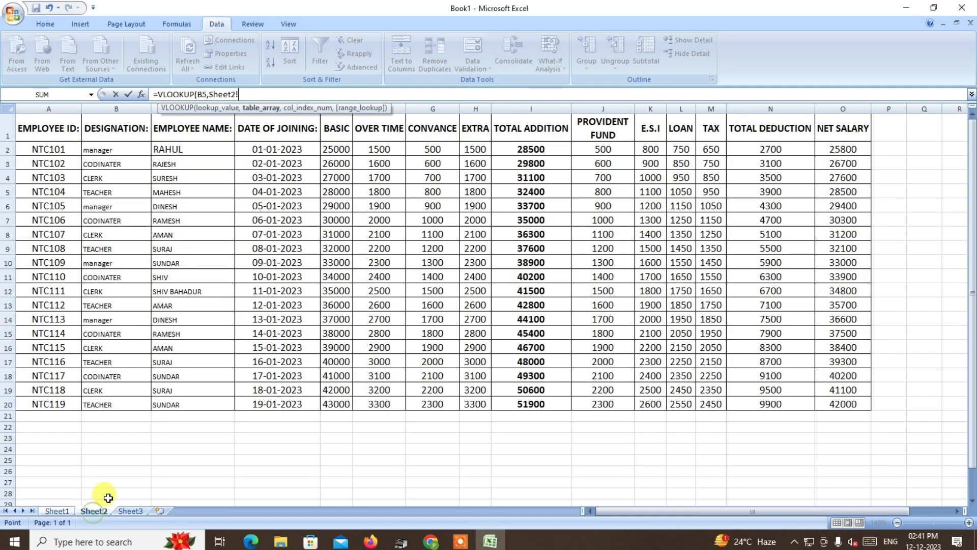
{"action": "left_click_drag", "start_coordinate": [36, 148], "coordinate": [848, 403]}
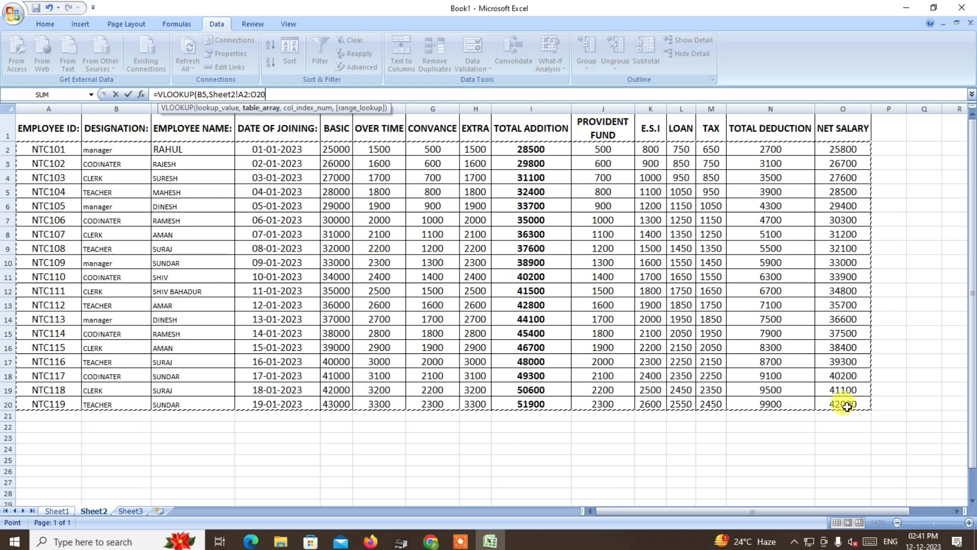
{"action": "type", "text": ",3,0"}
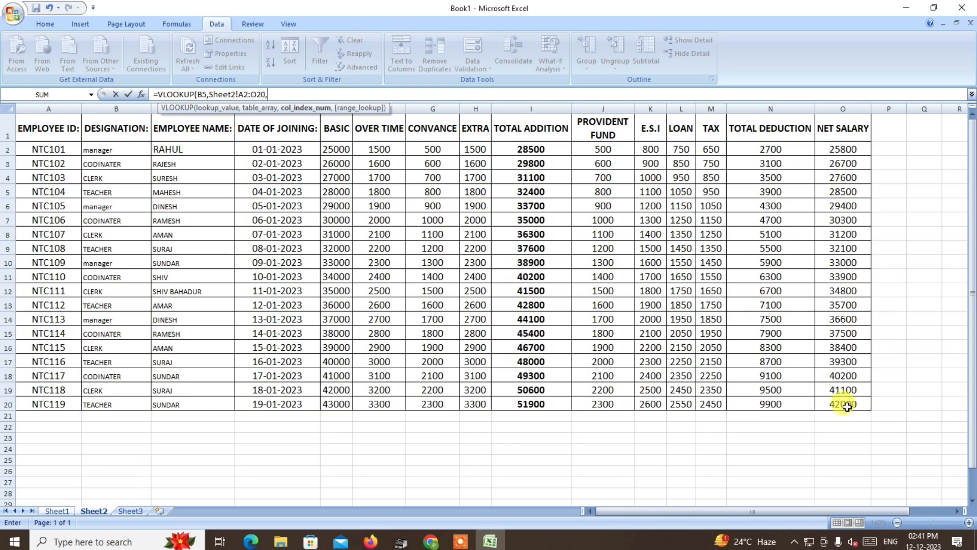
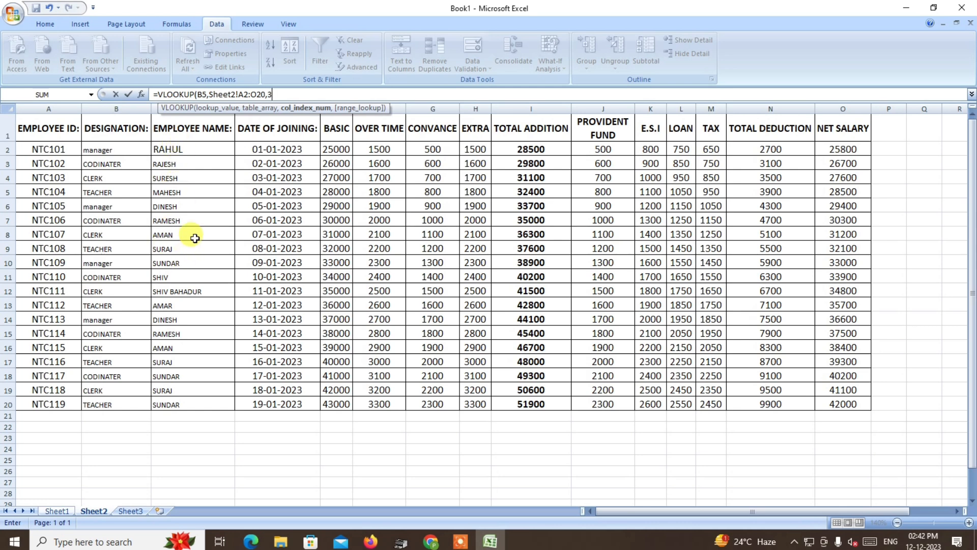
{"action": "type", "text": ","}
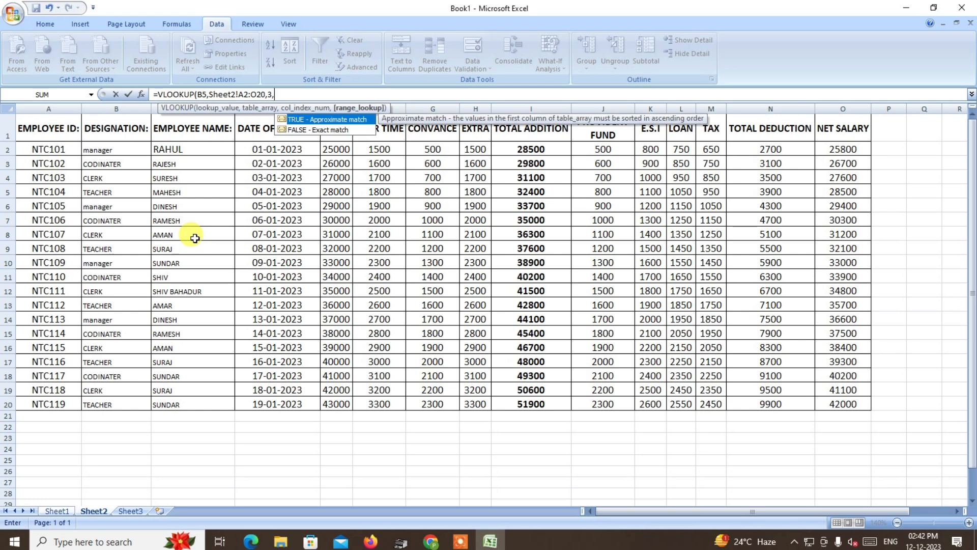
{"action": "type", "text": "0)"}
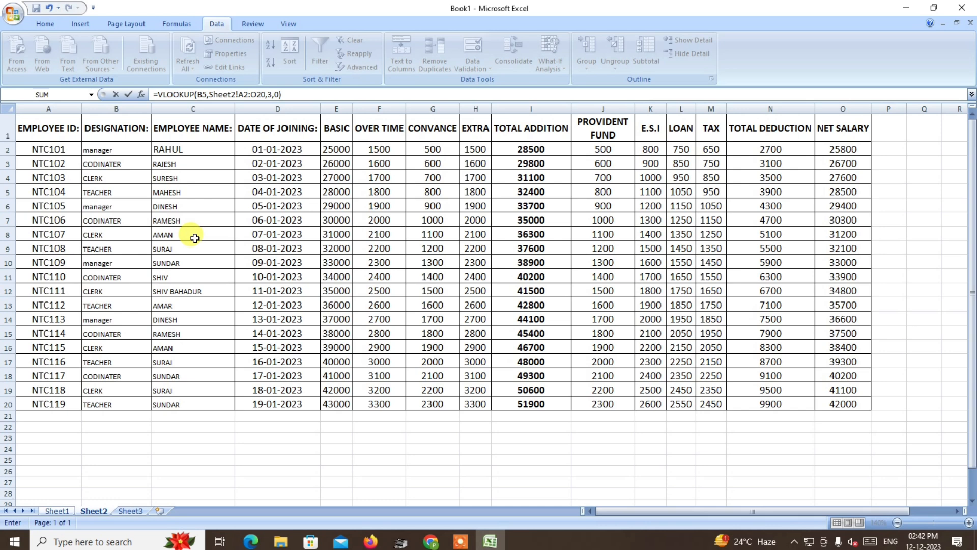
{"action": "key", "text": "Return"}
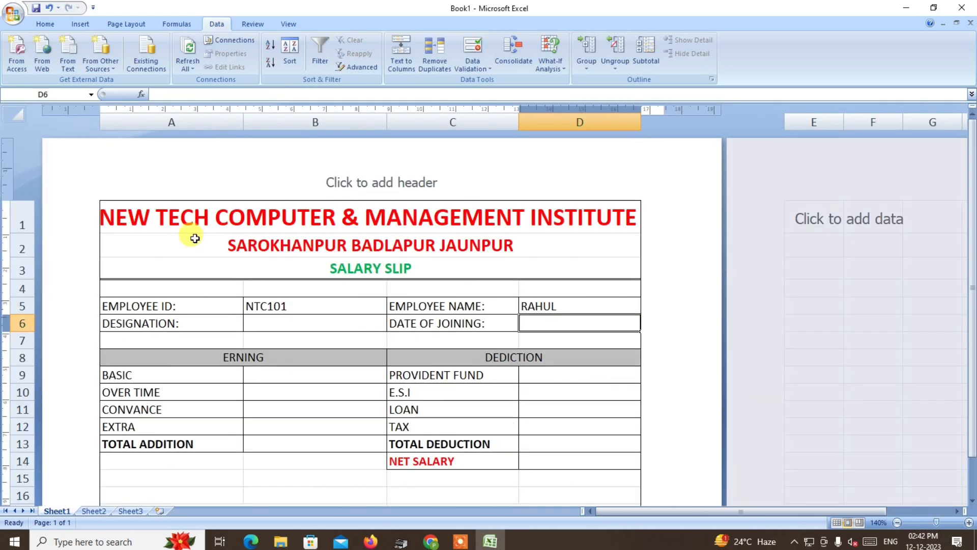
- Test the name lookup by choosing several different employee IDs in B5, ending back on the first employee's ID
{"action": "left_click", "coordinate": [573, 307]}
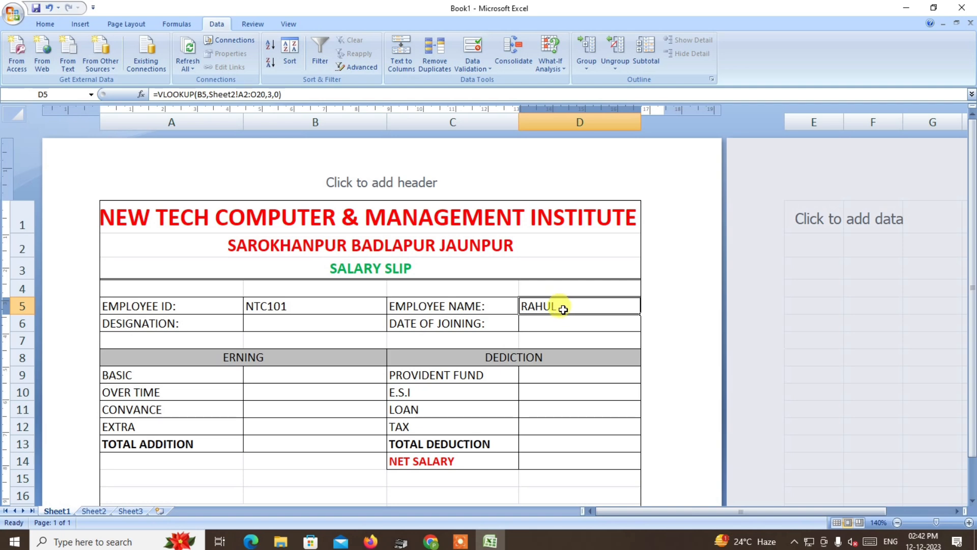
{"action": "left_click", "coordinate": [322, 309]}
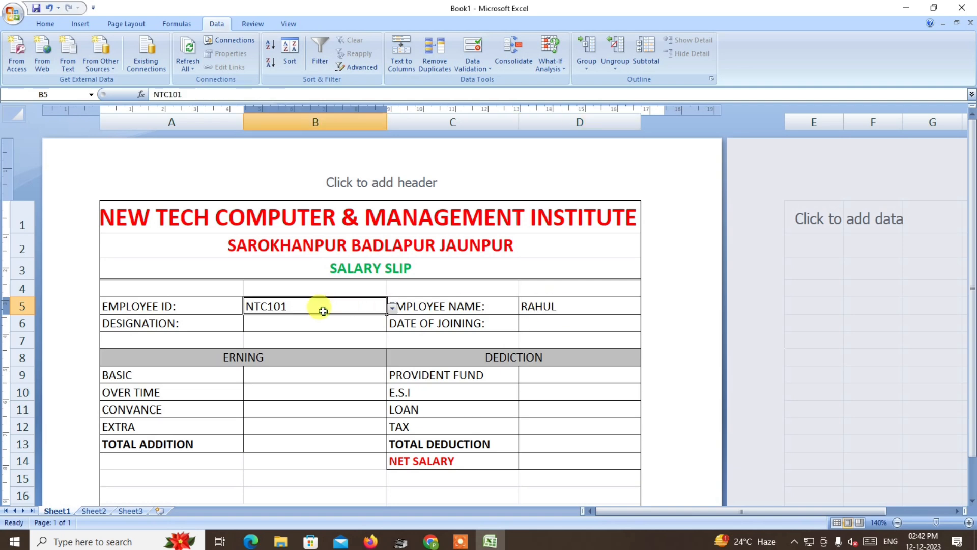
{"action": "left_click", "coordinate": [392, 309]}
{"action": "left_click", "coordinate": [295, 351]}
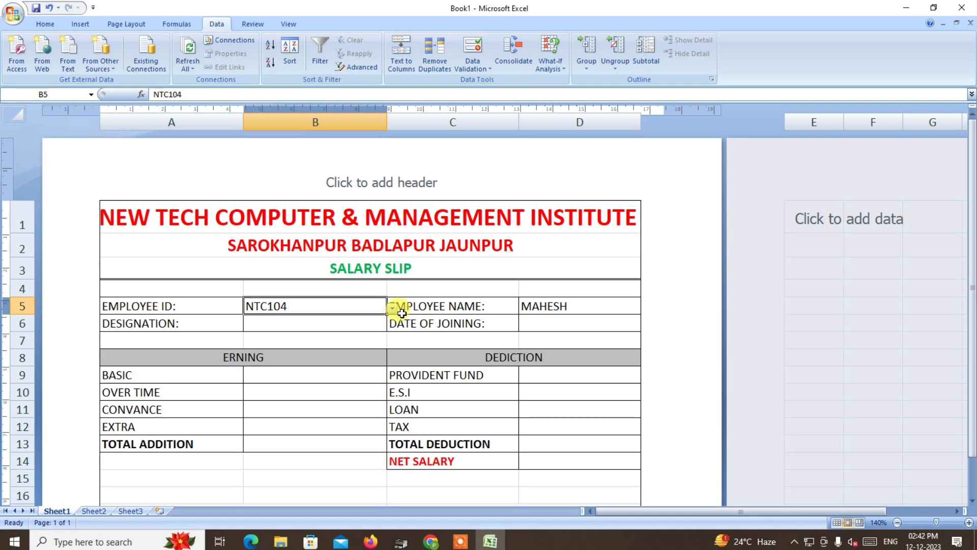
{"action": "left_click", "coordinate": [393, 308]}
{"action": "left_click", "coordinate": [331, 365]}
{"action": "left_click", "coordinate": [395, 313]}
{"action": "left_click", "coordinate": [371, 308]}
{"action": "left_click", "coordinate": [393, 307]}
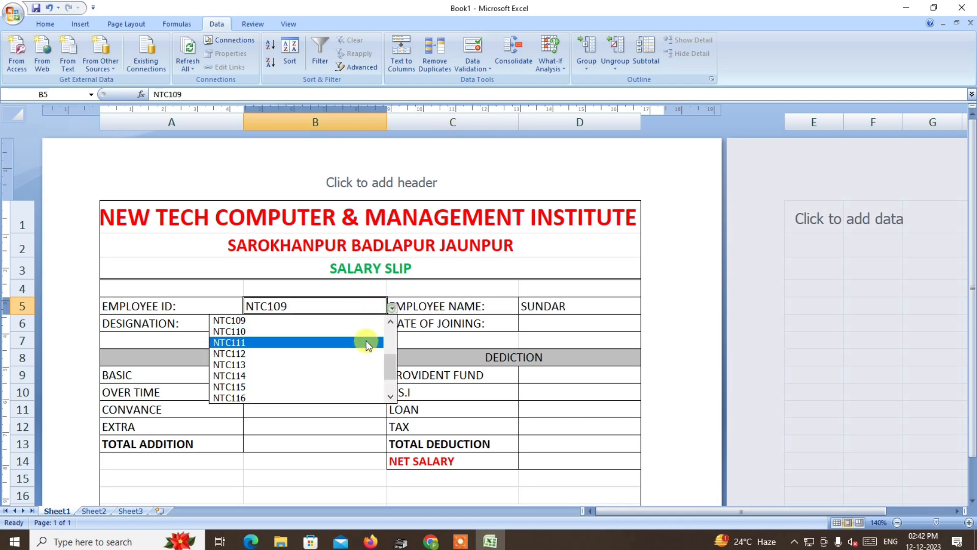
{"action": "left_click", "coordinate": [304, 395]}
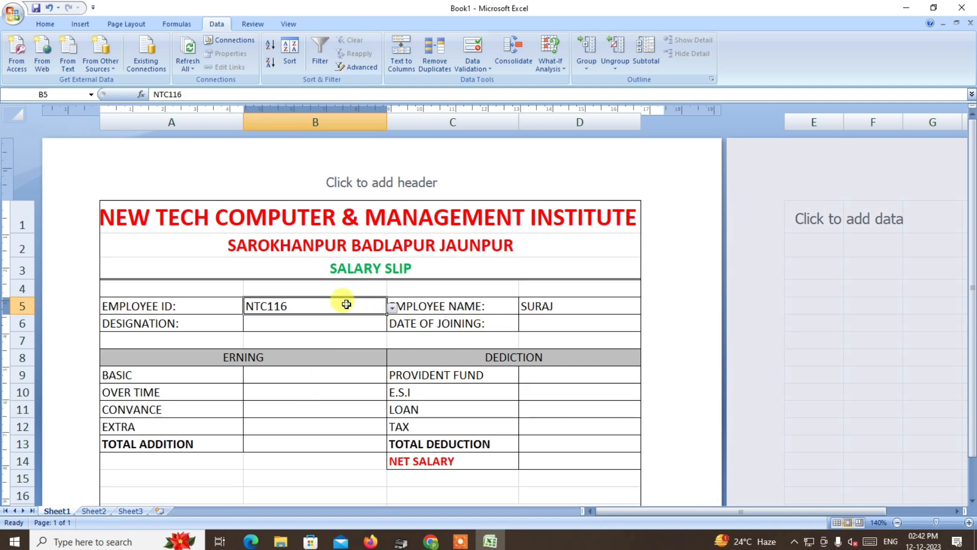
{"action": "left_click", "coordinate": [393, 308]}
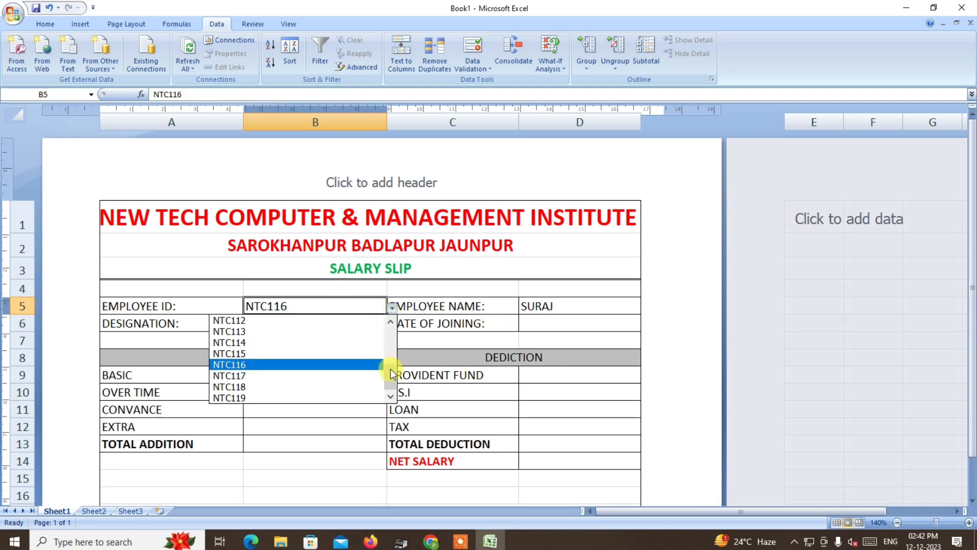
{"action": "left_click_drag", "start_coordinate": [389, 369], "coordinate": [390, 321]}
{"action": "left_click", "coordinate": [290, 316]}
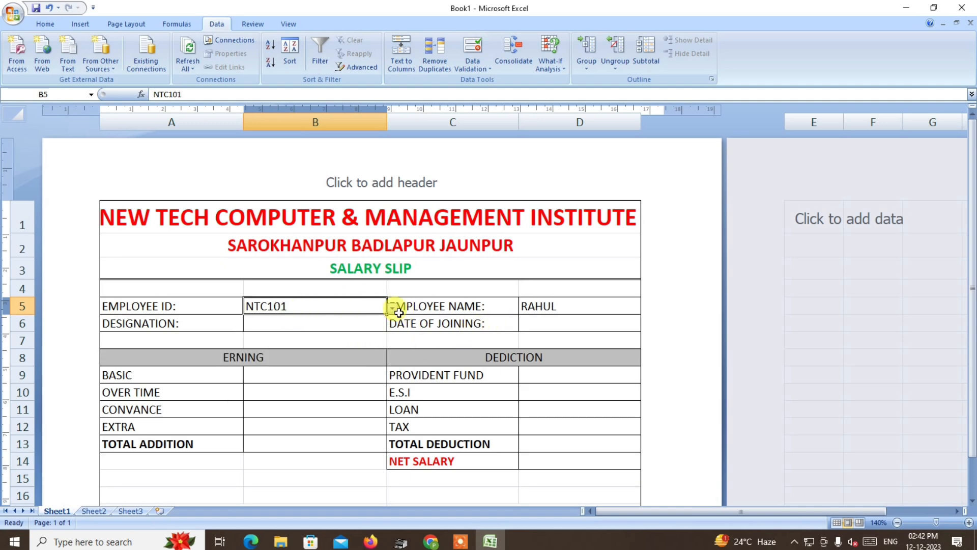
- Copy the text of the VLOOKUP formula from the EMPLOYEE NAME cell D5, leaving the cell's formula intact
{"action": "left_click", "coordinate": [564, 305]}
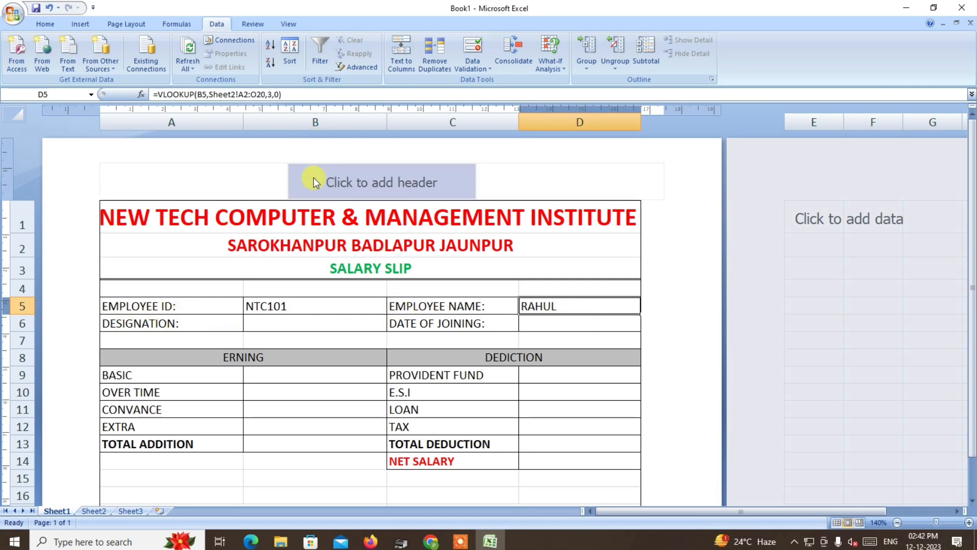
{"action": "left_click_drag", "start_coordinate": [299, 92], "coordinate": [143, 95]}
{"action": "key", "text": "ctrl+c"}
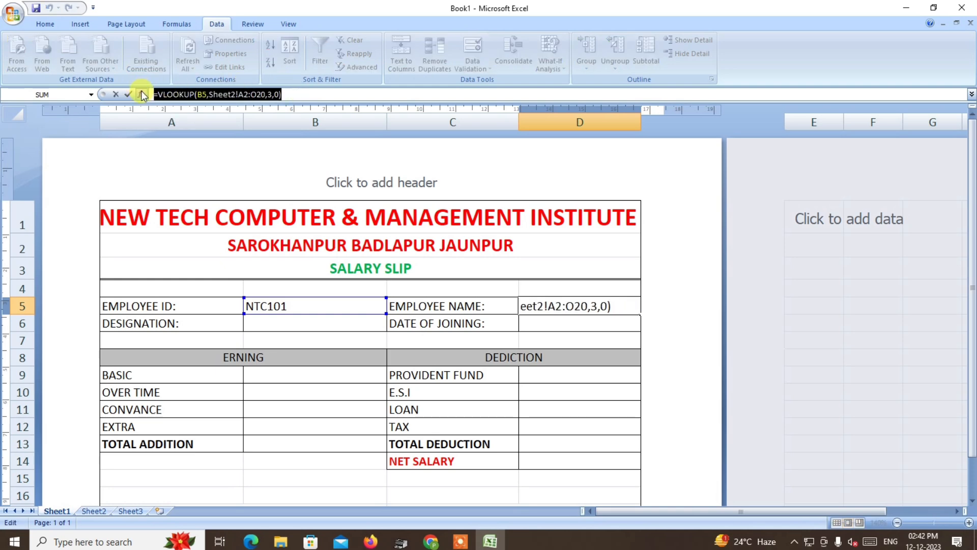
{"action": "key", "text": "Return"}
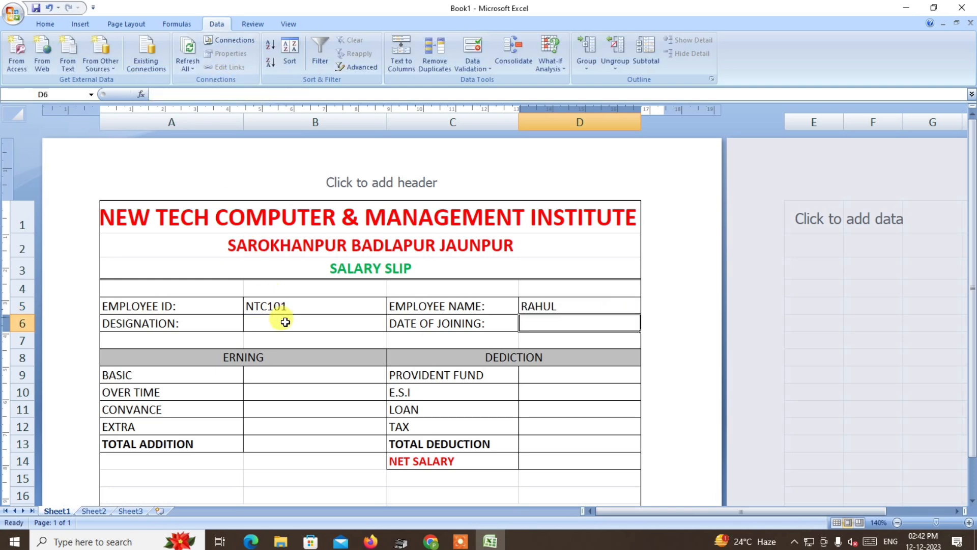
- Paste the copied formula into the DESIGNATION cell B6 and change its column index to 2, giving =VLOOKUP(B5,Sheet2!A2:O20,2,0)
{"action": "left_click", "coordinate": [278, 320]}
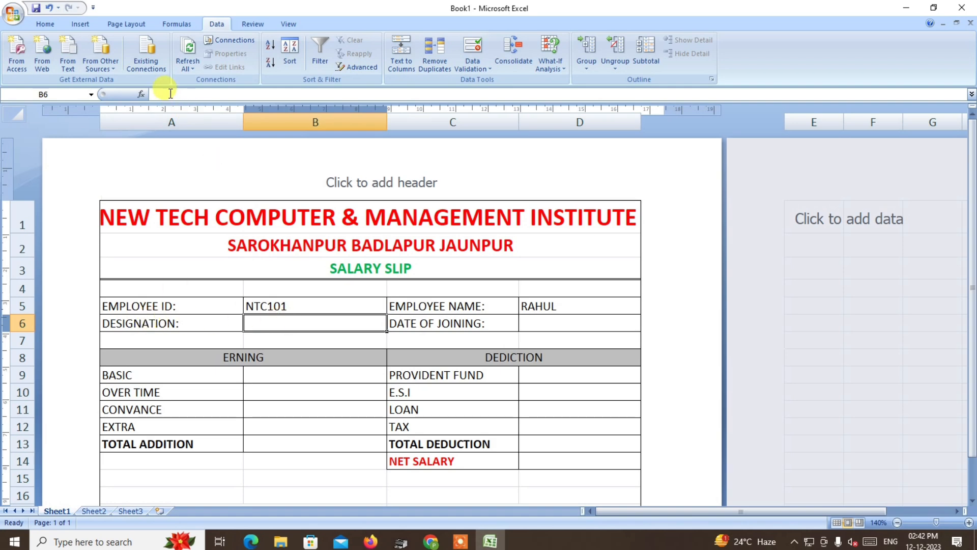
{"action": "left_click", "coordinate": [94, 511]}
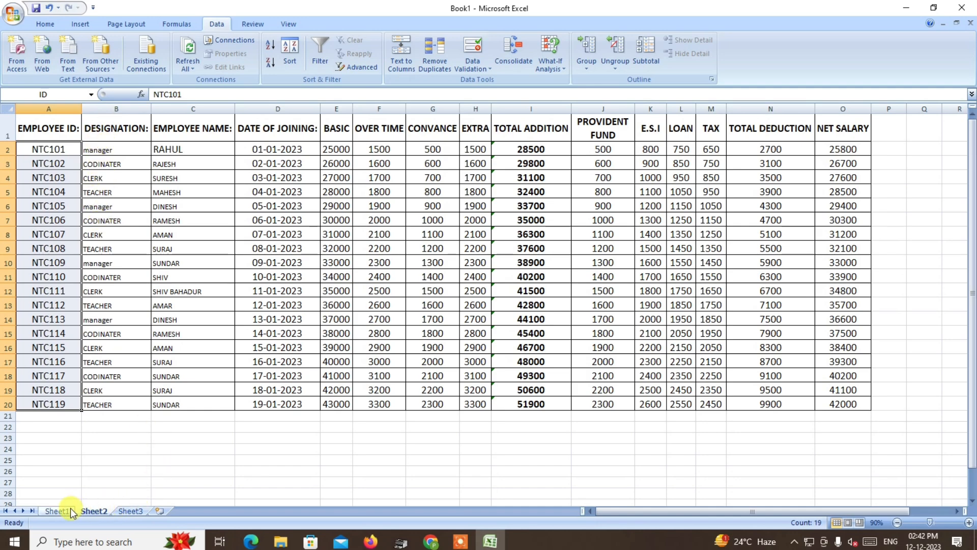
{"action": "left_click", "coordinate": [57, 511]}
{"action": "left_click", "coordinate": [171, 95]}
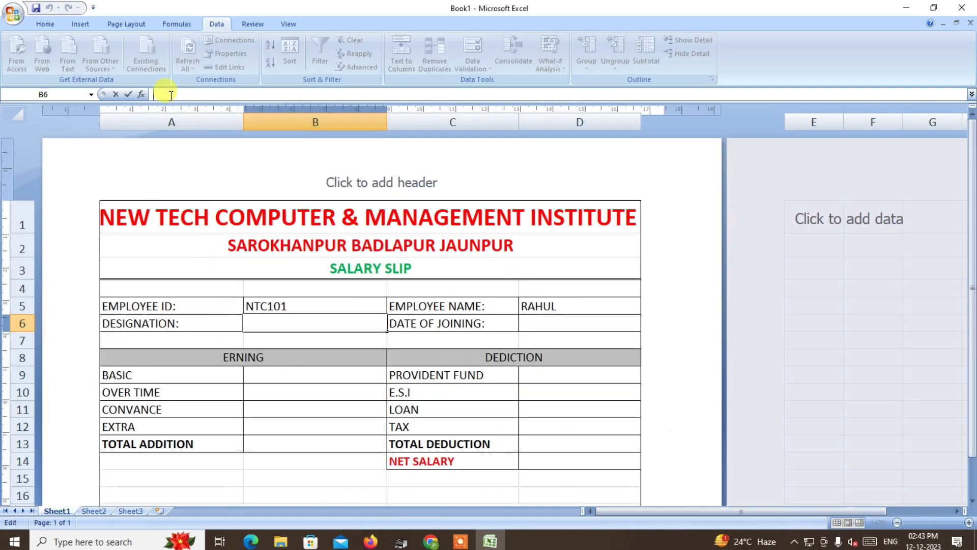
{"action": "key", "text": "ctrl+v"}
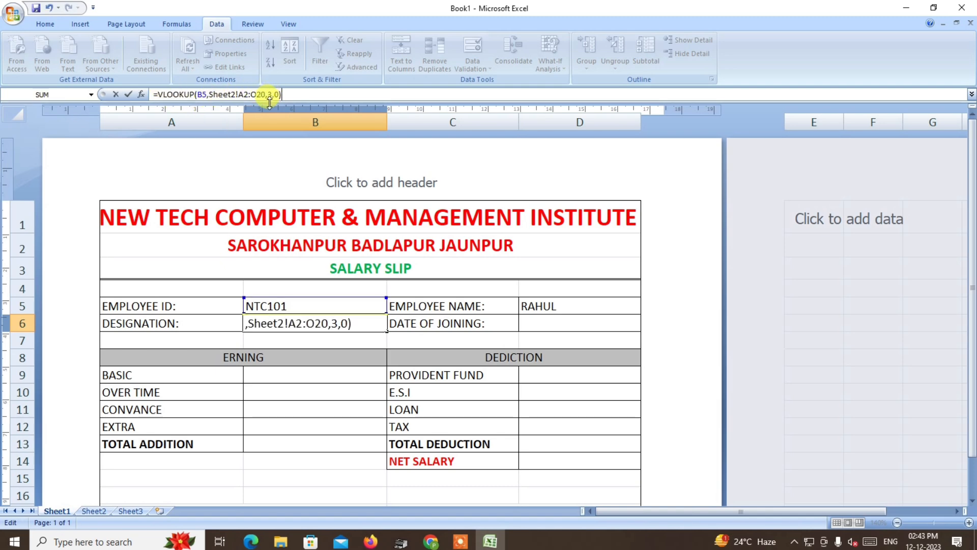
{"action": "left_click", "coordinate": [271, 94]}
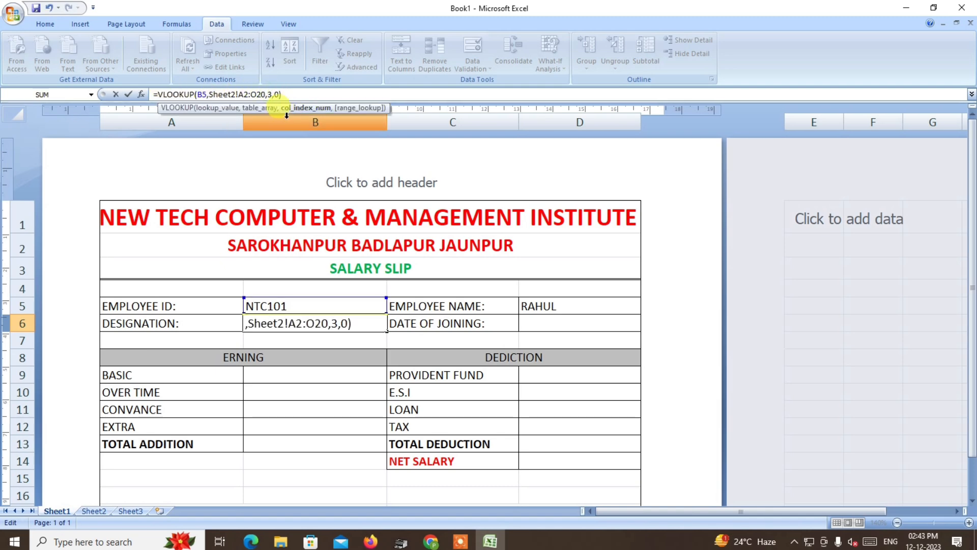
{"action": "key", "text": "Return"}
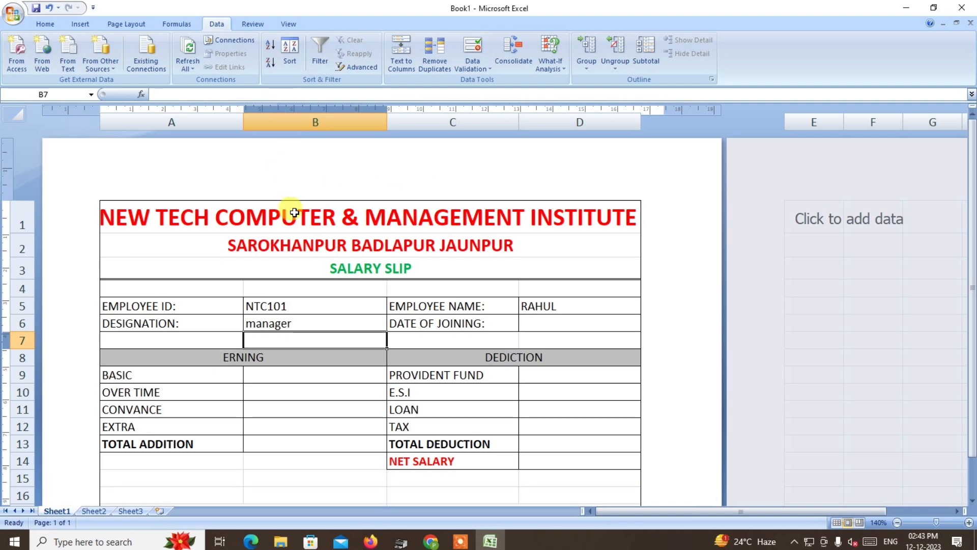
{"action": "left_click", "coordinate": [286, 321]}
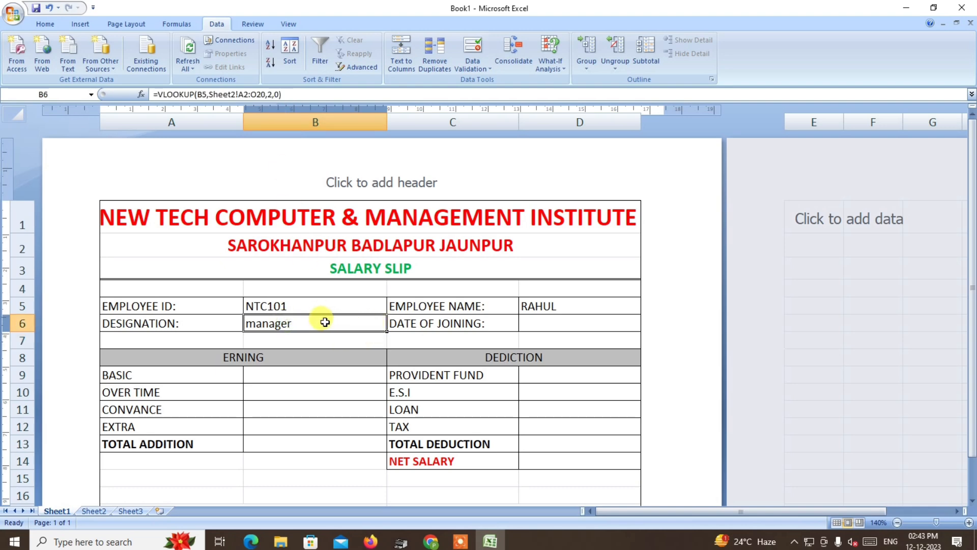
- Choose the fourth employee's ID in B5 to test the designation lookup
{"action": "left_click", "coordinate": [326, 304]}
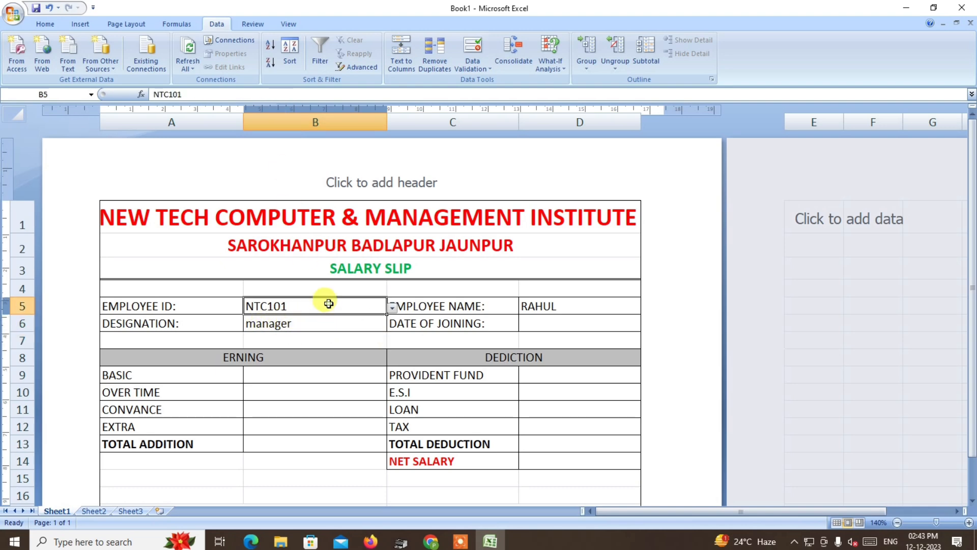
{"action": "left_click", "coordinate": [392, 307]}
{"action": "left_click", "coordinate": [329, 354]}
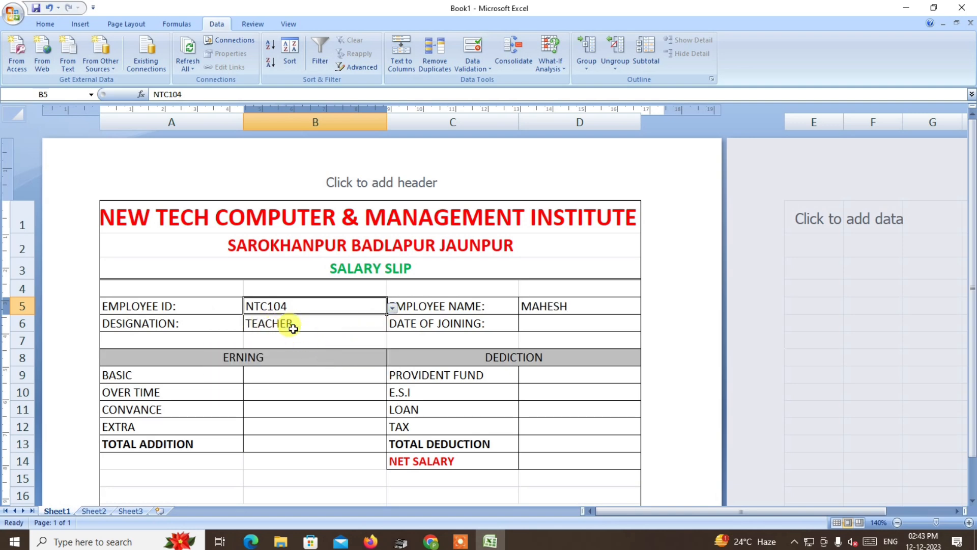
- Paste the copied VLOOKUP formula into the DATE OF JOINING cell D6 and change its column index to 4, giving =VLOOKUP(B5,Sheet2!A2:O20,4,0)
{"action": "left_click", "coordinate": [536, 324]}
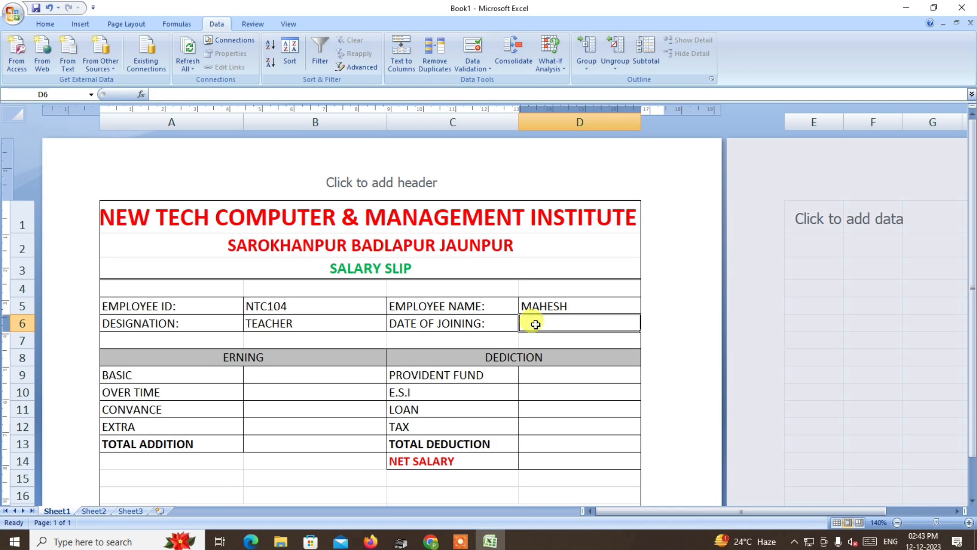
{"action": "left_click", "coordinate": [98, 512]}
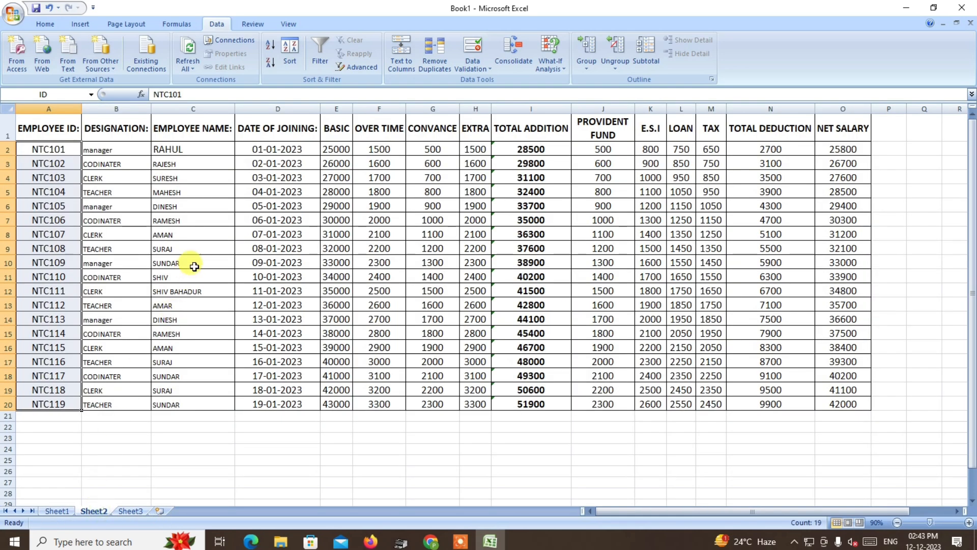
{"action": "left_click", "coordinate": [275, 149]}
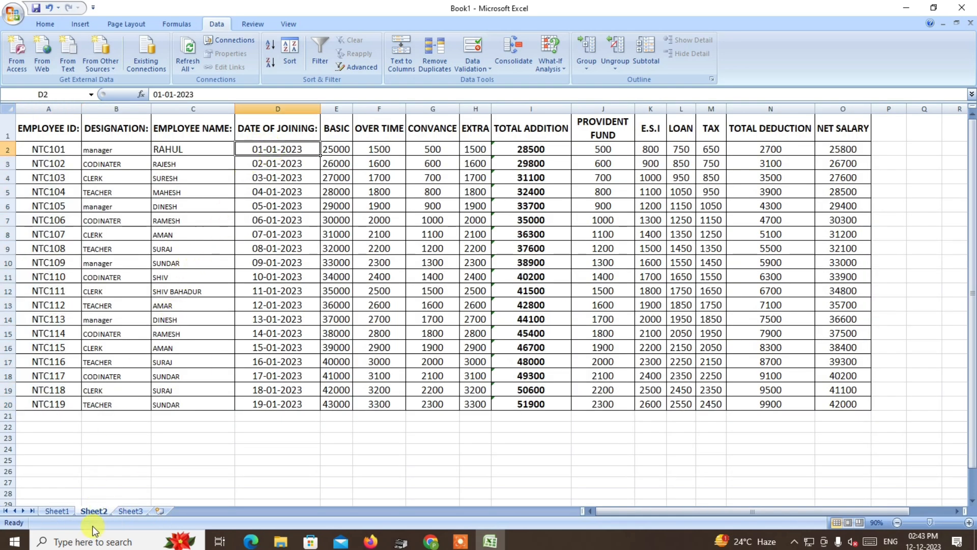
{"action": "left_click", "coordinate": [72, 515]}
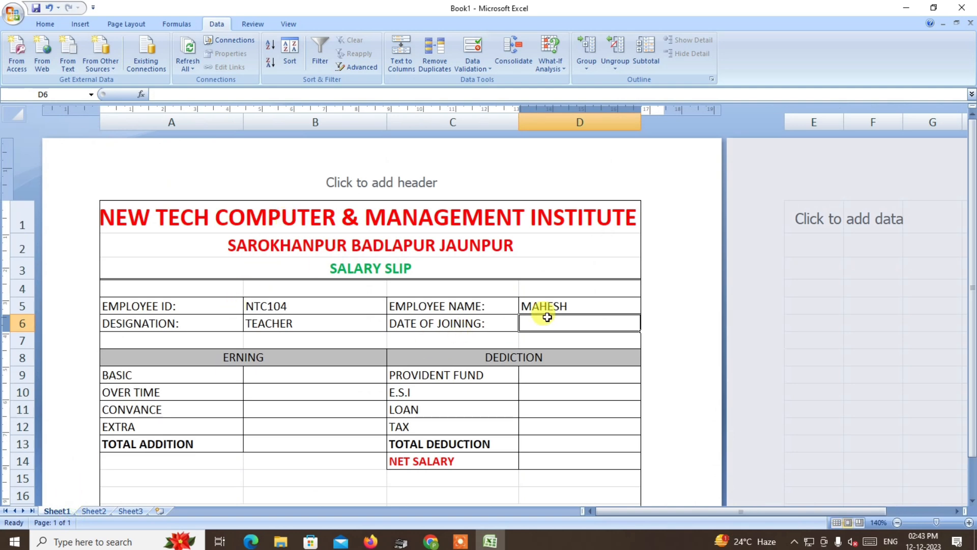
{"action": "left_click", "coordinate": [180, 92]}
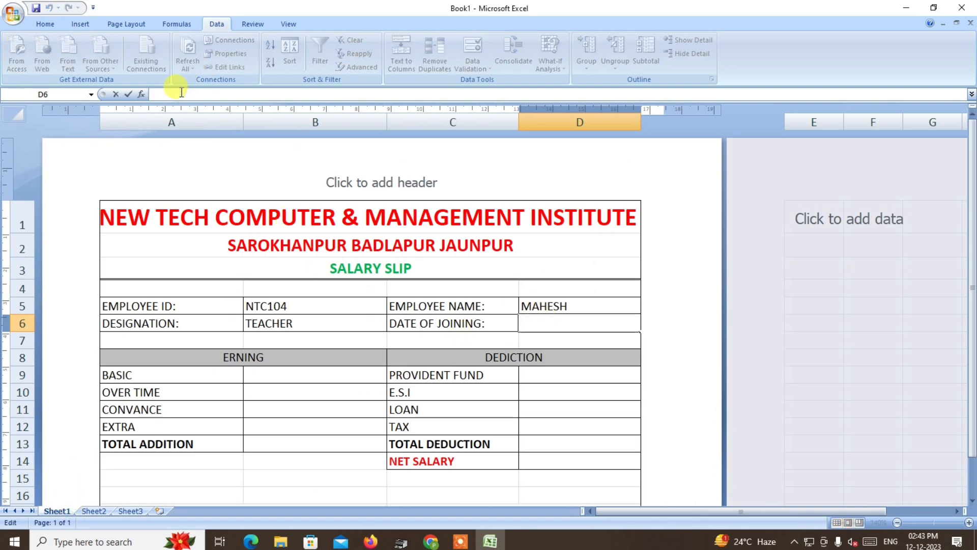
{"action": "type", "text": "=VLOOKUP(B5,Sheet2!A2:O20,3,0)"}
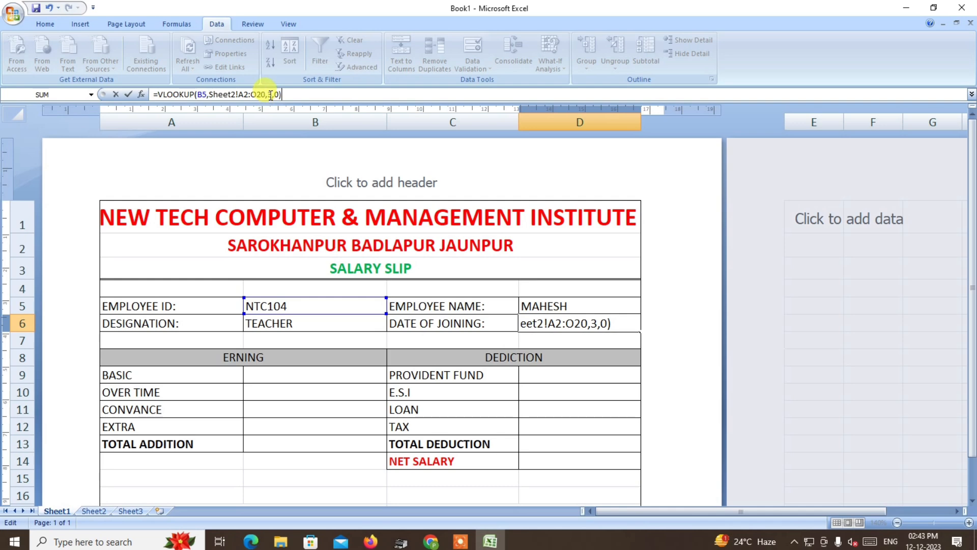
{"action": "left_click", "coordinate": [271, 94]}
{"action": "type", "text": "4"}
{"action": "key", "text": "Return"}
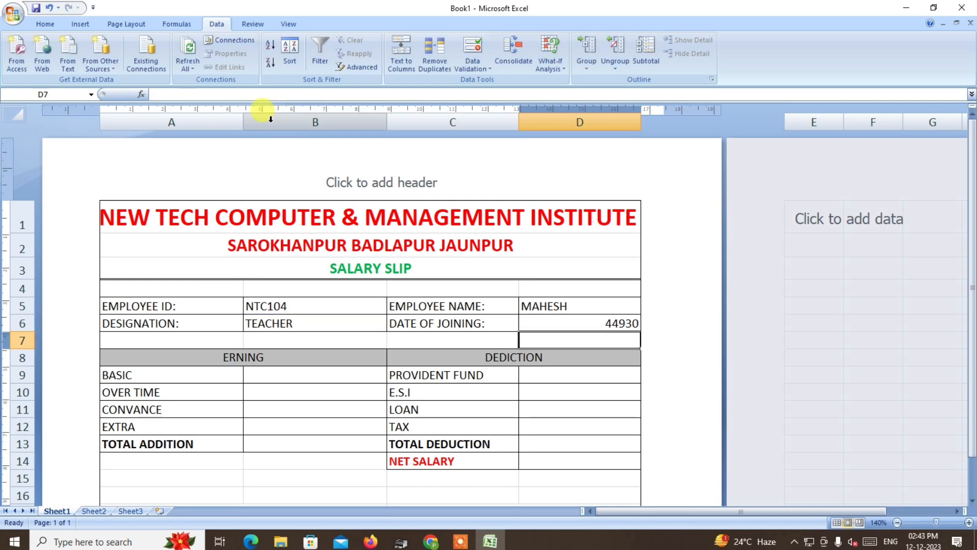
- Format the DATE OF JOINING cell D6 as Short Date and center it horizontally and vertically
{"action": "left_click", "coordinate": [611, 322]}
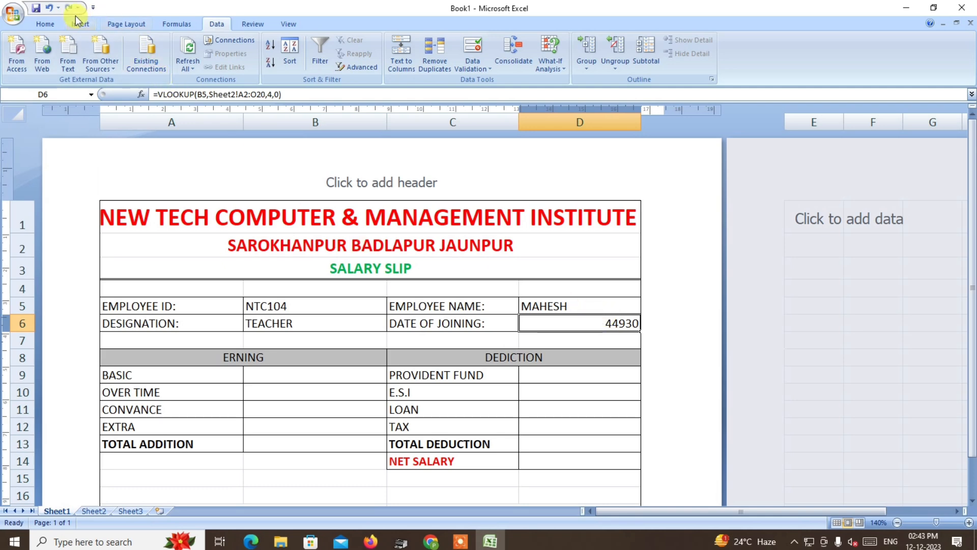
{"action": "left_click", "coordinate": [48, 23]}
{"action": "left_click", "coordinate": [449, 45]}
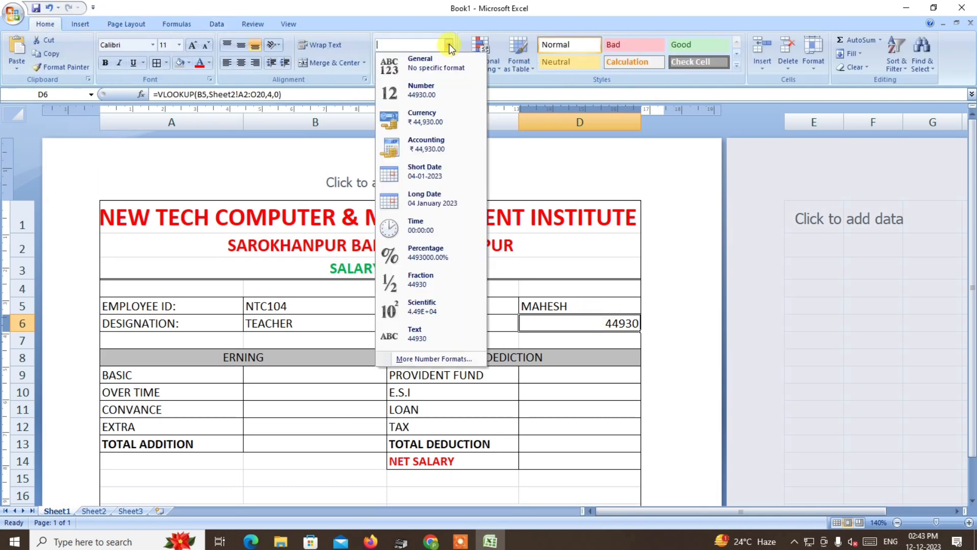
{"action": "left_click", "coordinate": [431, 174]}
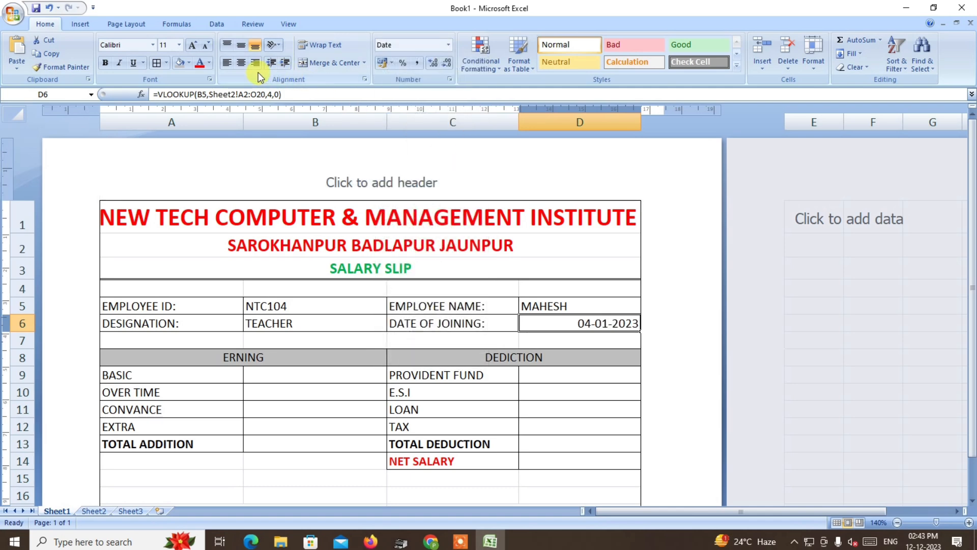
{"action": "left_click", "coordinate": [240, 62]}
{"action": "left_click", "coordinate": [241, 45]}
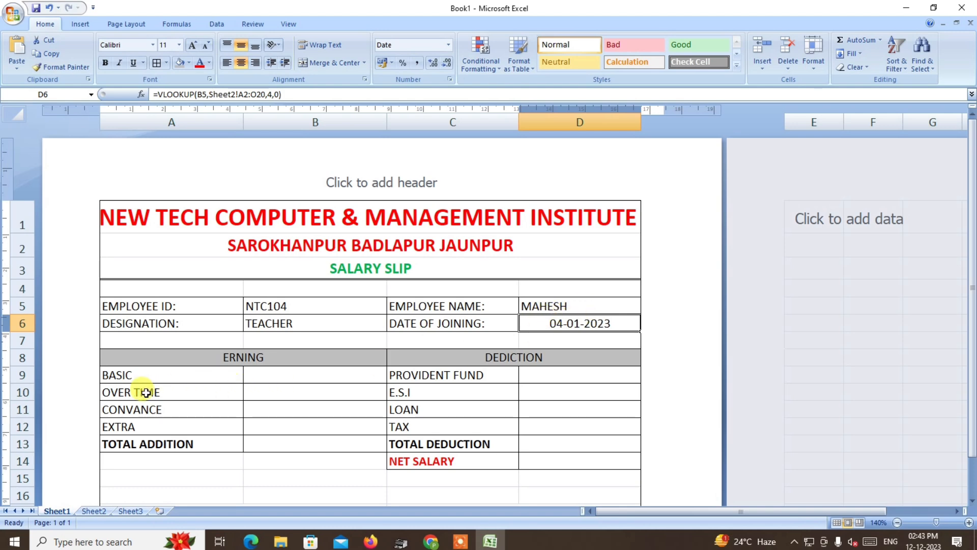
- Paste the copied VLOOKUP formula into the BASIC cell B9 and change its column index to 5, giving =VLOOKUP(B5,Sheet2!A2:O20,5,0)
{"action": "left_click", "coordinate": [284, 376]}
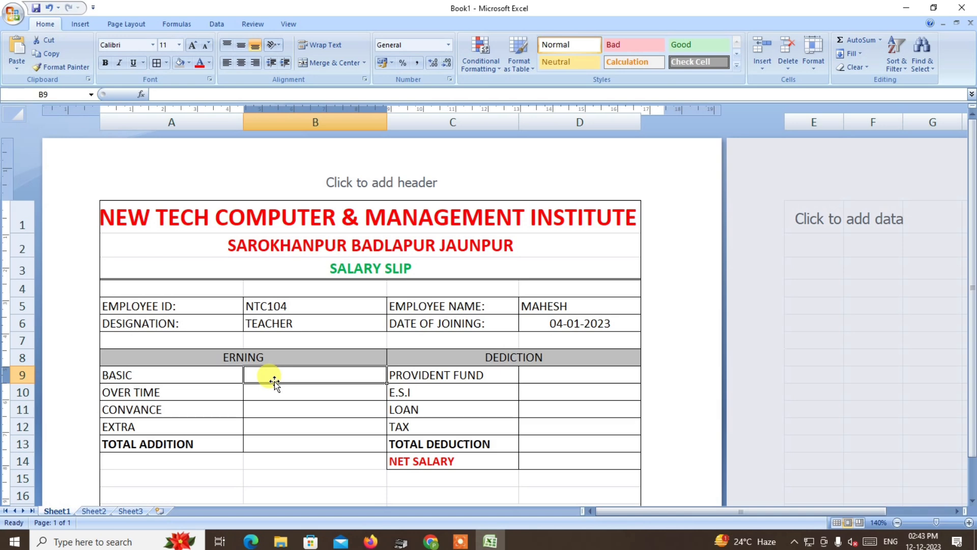
{"action": "left_click", "coordinate": [176, 94]}
{"action": "type", "text": "=VLOOKUP(B5,Sheet2!A2:O20,3,0)"}
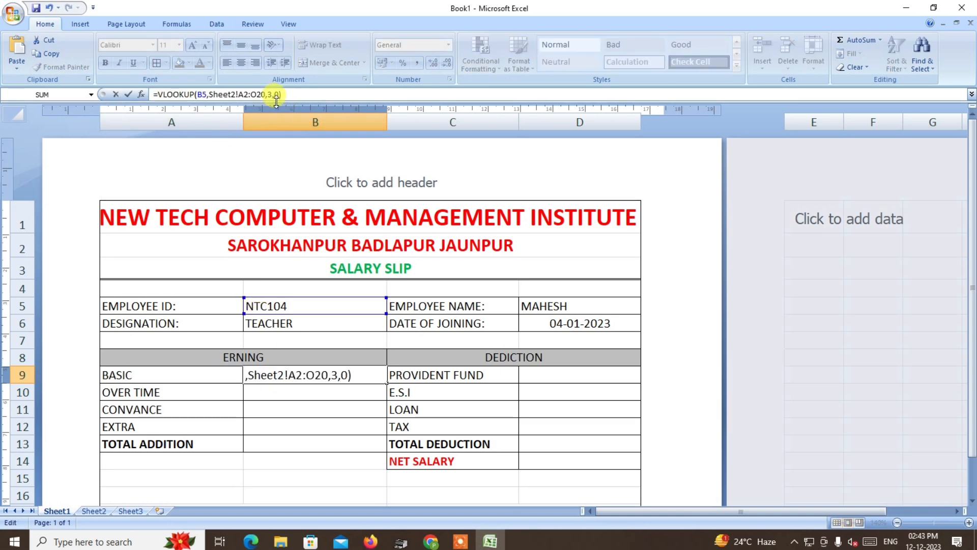
{"action": "left_click", "coordinate": [273, 94]}
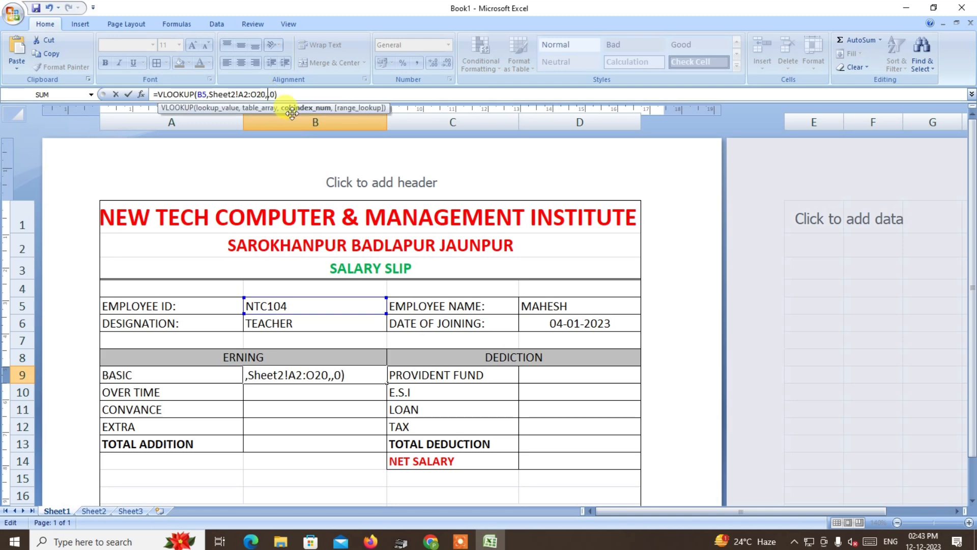
{"action": "key", "text": "Return"}
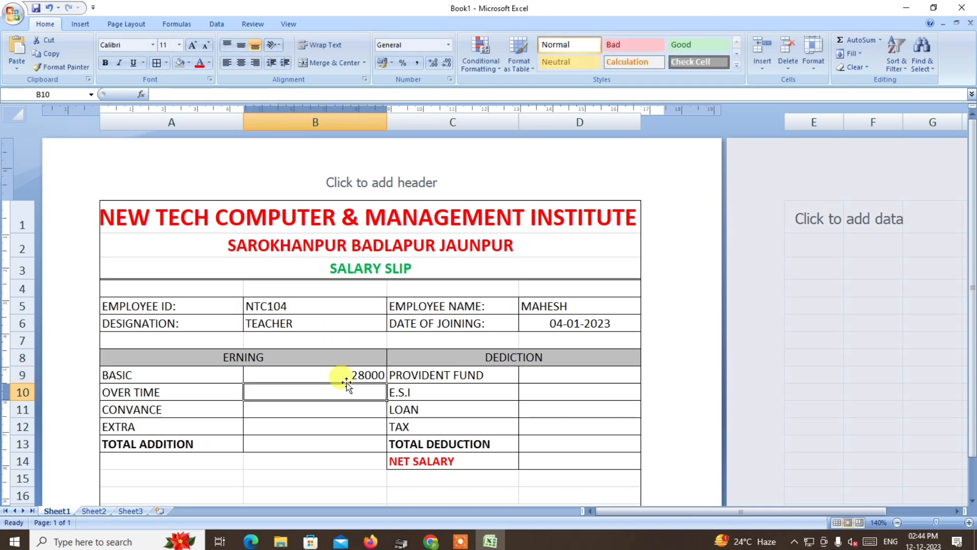
- Count the columns on Sheet2 from EMPLOYEE ID to BASIC to check the column index used in B9, and return to Sheet1
{"action": "left_click", "coordinate": [365, 375]}
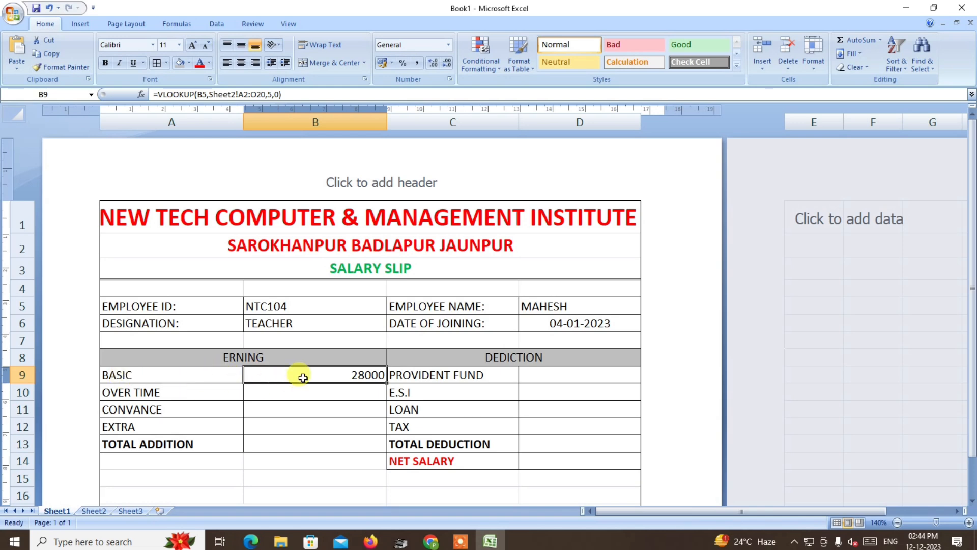
{"action": "left_click", "coordinate": [93, 511]}
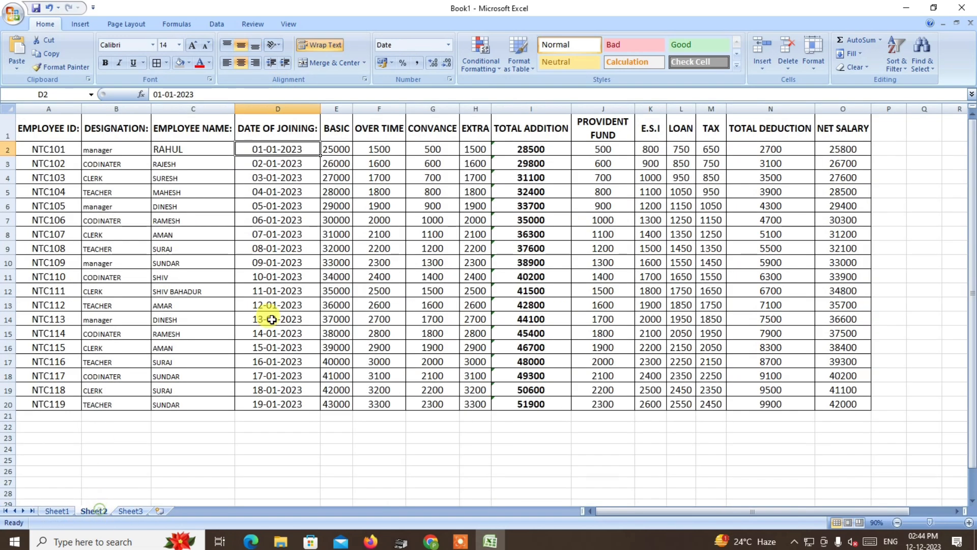
{"action": "left_click", "coordinate": [32, 147]}
{"action": "left_click", "coordinate": [102, 149]}
{"action": "left_click", "coordinate": [189, 148]}
{"action": "left_click", "coordinate": [299, 153]}
{"action": "left_click", "coordinate": [338, 149]}
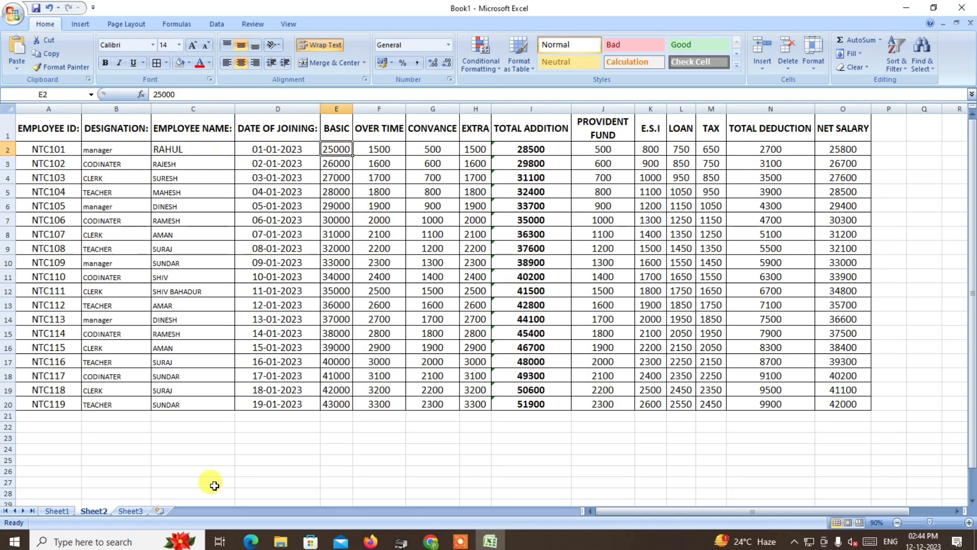
{"action": "left_click", "coordinate": [58, 511]}
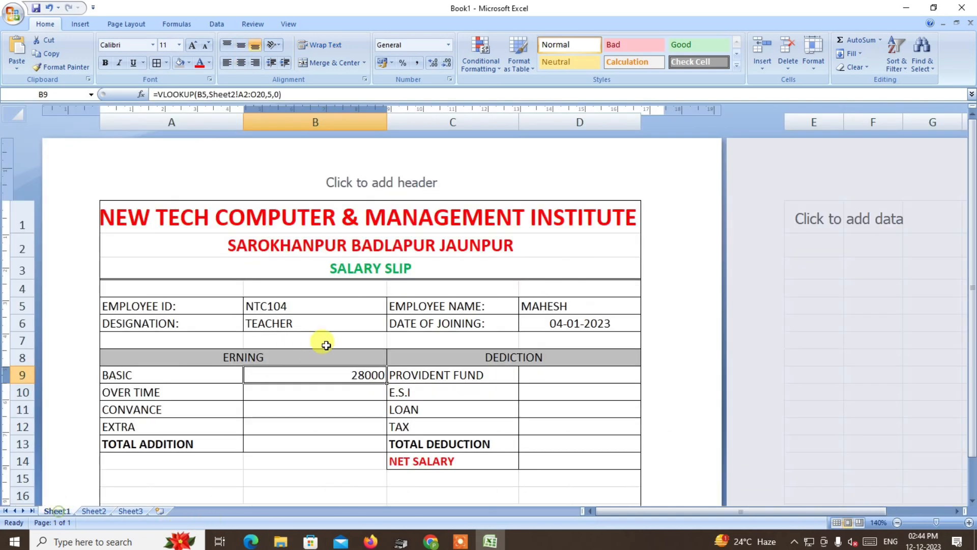
- Paste the copied VLOOKUP formula into the OVER TIME cell B10 and change its column index to 6
{"action": "left_click", "coordinate": [317, 390]}
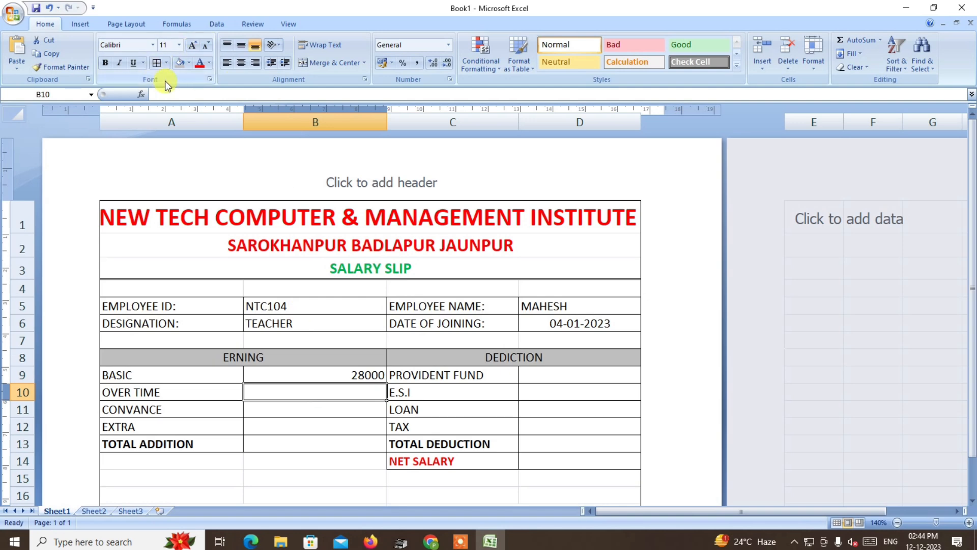
{"action": "left_click", "coordinate": [160, 94]}
{"action": "type", "text": "=VLOOKUP(B5,Sheet2!A2:O20,3,0)"}
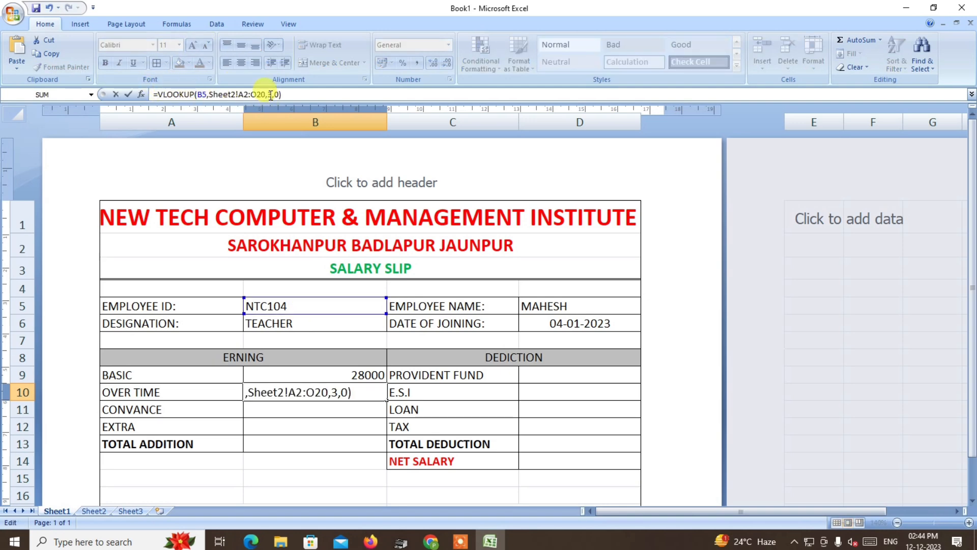
{"action": "left_click", "coordinate": [273, 94]}
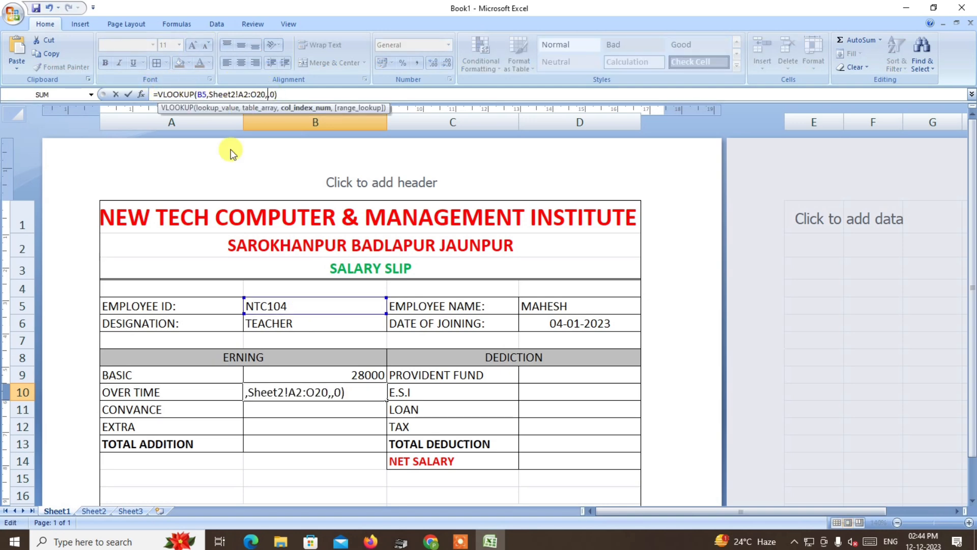
{"action": "key", "text": "Return"}
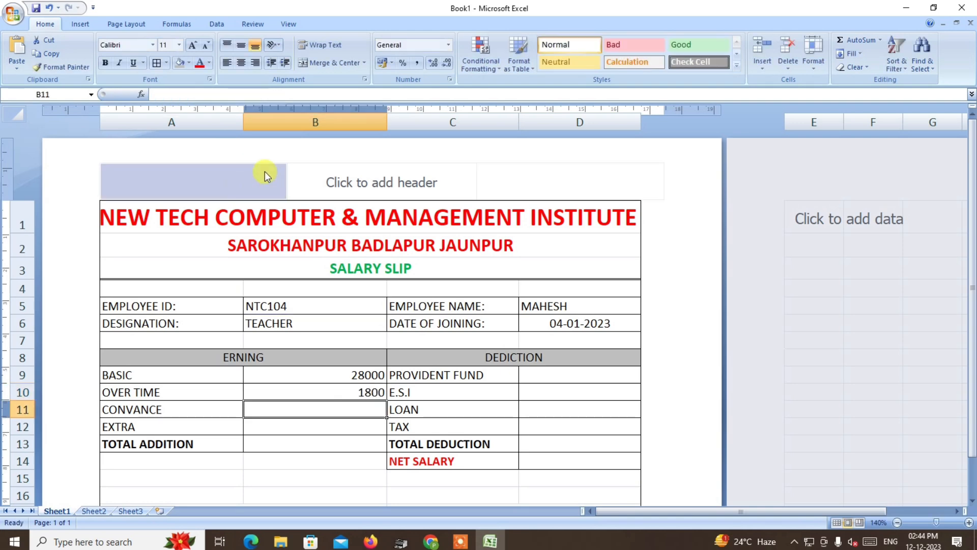
- Paste the copied VLOOKUP formula into the CONVANCE cell B11 and change its column index to 7
{"action": "left_click", "coordinate": [180, 95]}
{"action": "type", "text": "=VLOOKUP(B5,Sheet2!A2:O20,3,0)"}
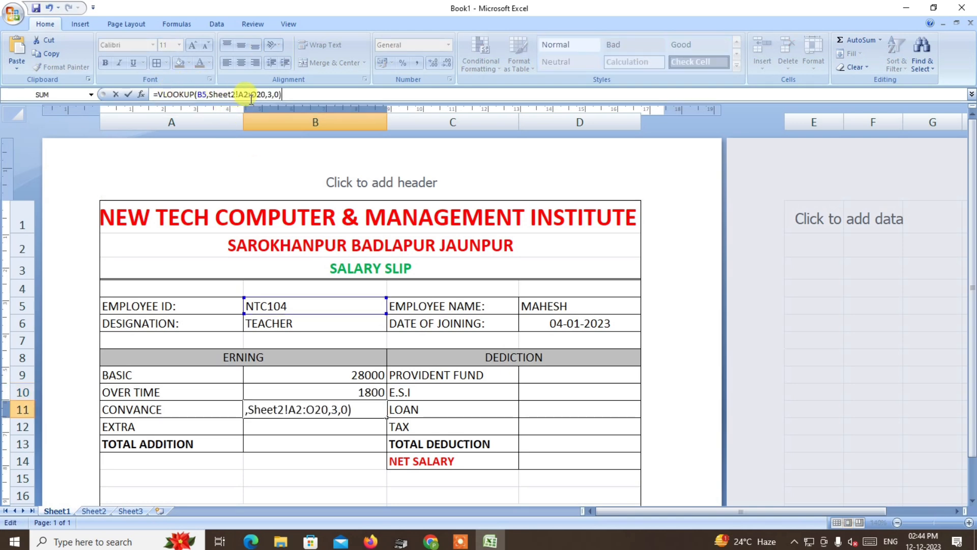
{"action": "left_click", "coordinate": [271, 93]}
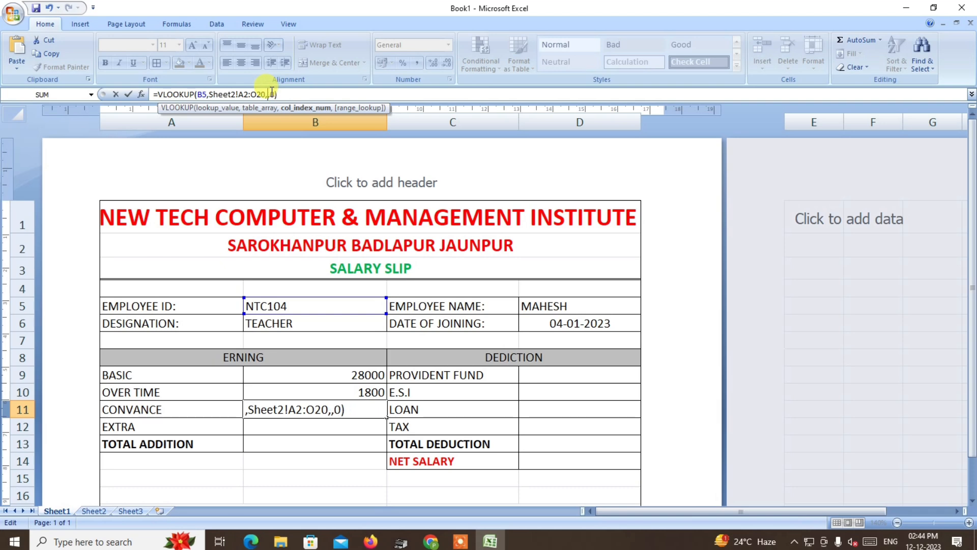
{"action": "type", "text": "7"}
{"action": "key", "text": "Return"}
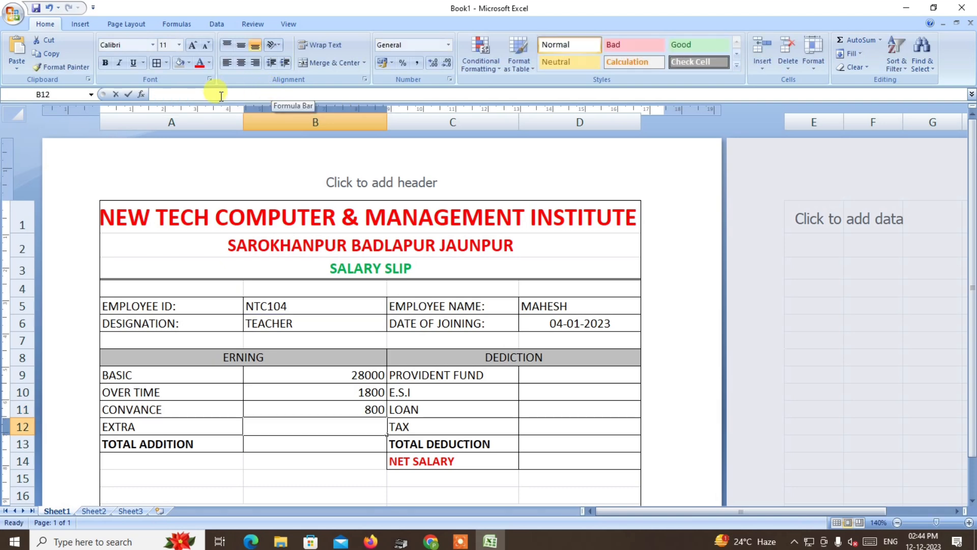
- Paste the copied VLOOKUP formula into the EXTRA cell B12 and change its column index to 8, giving =VLOOKUP(B5,Sheet2!A2:O20,8,0)
{"action": "left_click", "coordinate": [218, 94]}
{"action": "type", "text": "=VLOOKUP(B5,Sheet2!A2:O20,3,0)"}
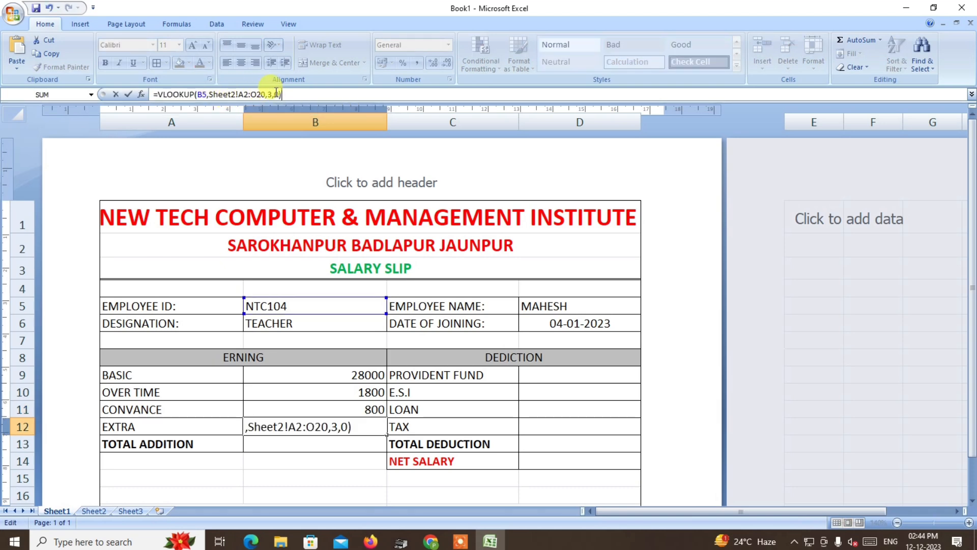
{"action": "left_click", "coordinate": [271, 94]}
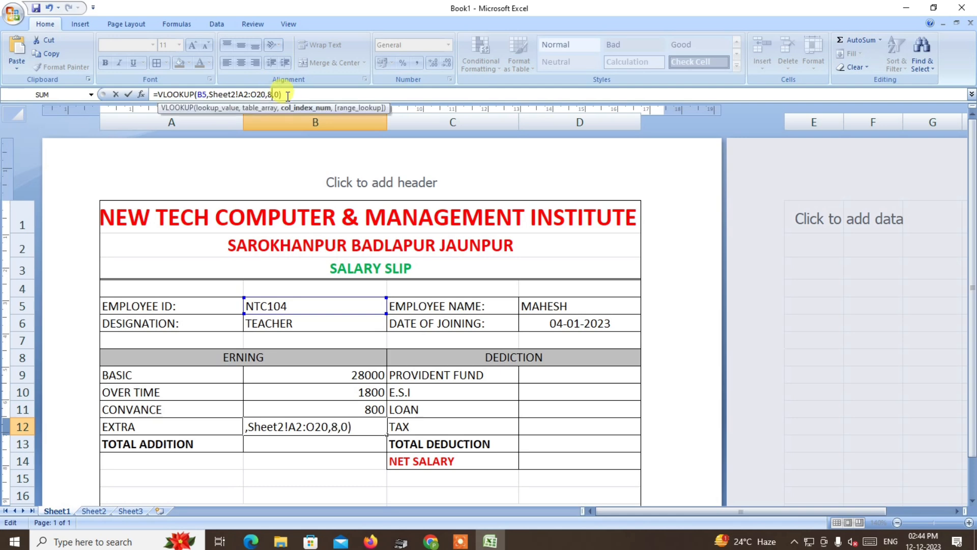
{"action": "key", "text": "Return"}
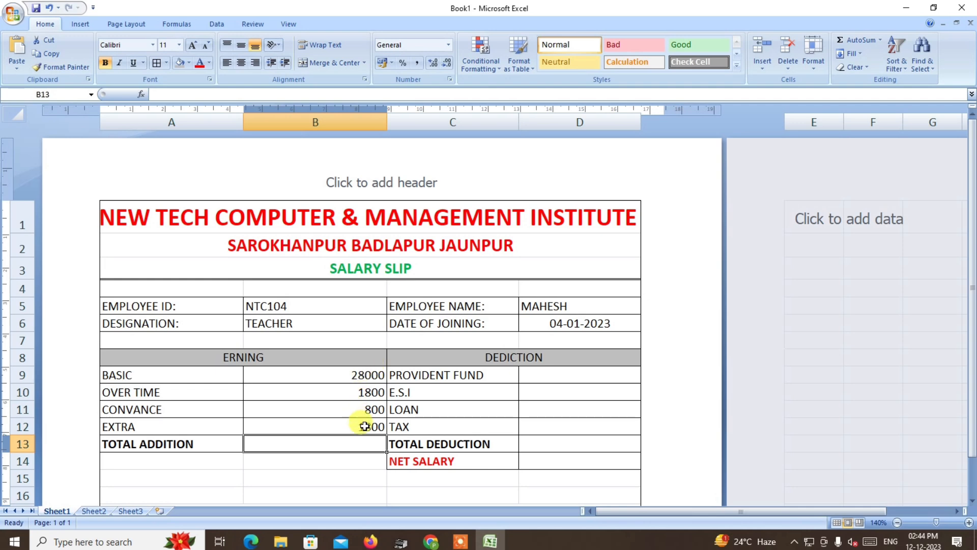
- AutoSum the earnings in B9:B12 into the TOTAL ADDITION cell B13
{"action": "left_click_drag", "start_coordinate": [367, 375], "coordinate": [370, 442]}
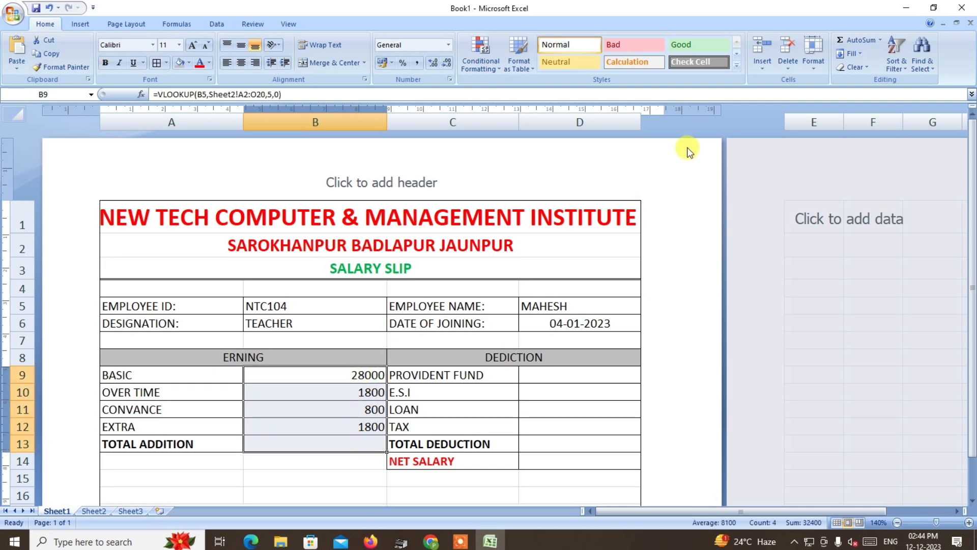
{"action": "left_click", "coordinate": [855, 41]}
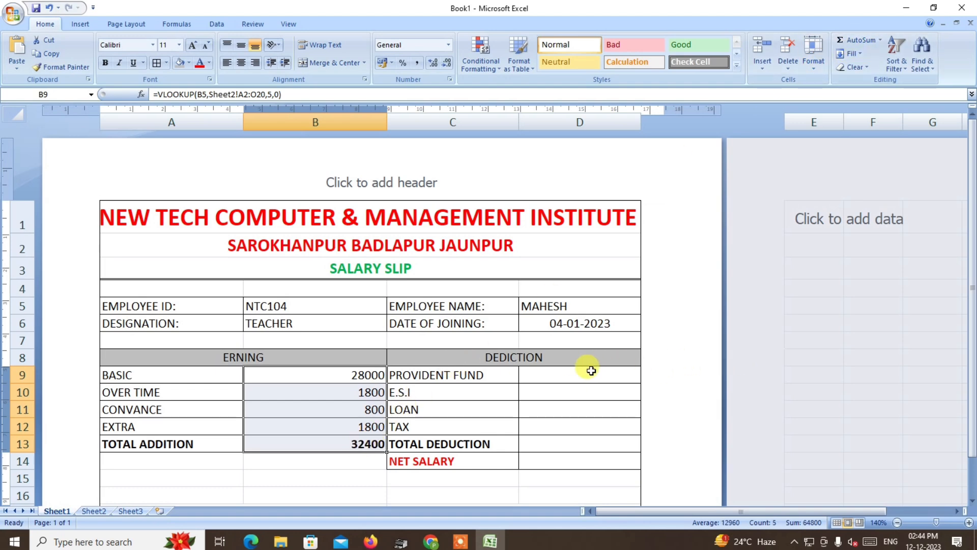
- Count the columns in Sheet2 from EMPLOYEE ID to PROVIDENT FUND to find the column index for the deductions
{"action": "left_click", "coordinate": [576, 373]}
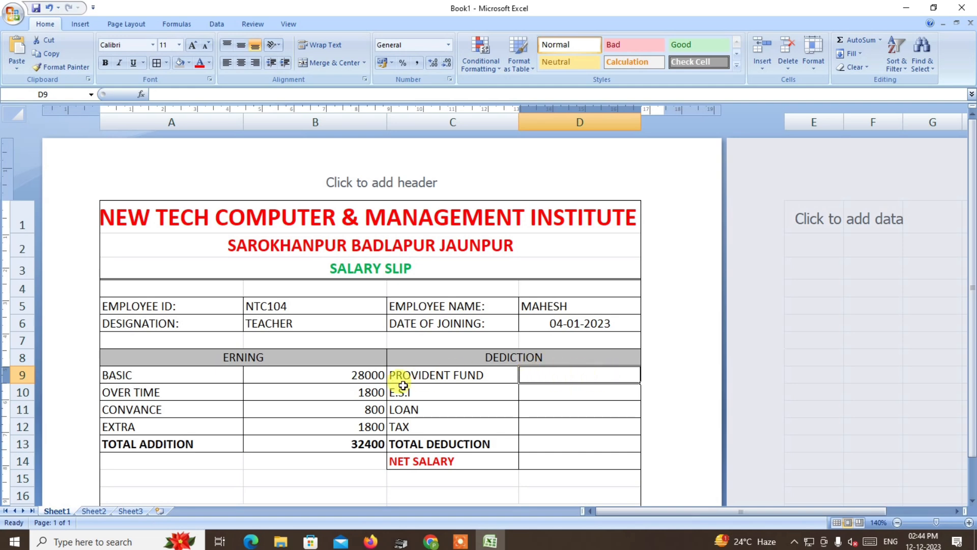
{"action": "left_click", "coordinate": [94, 511]}
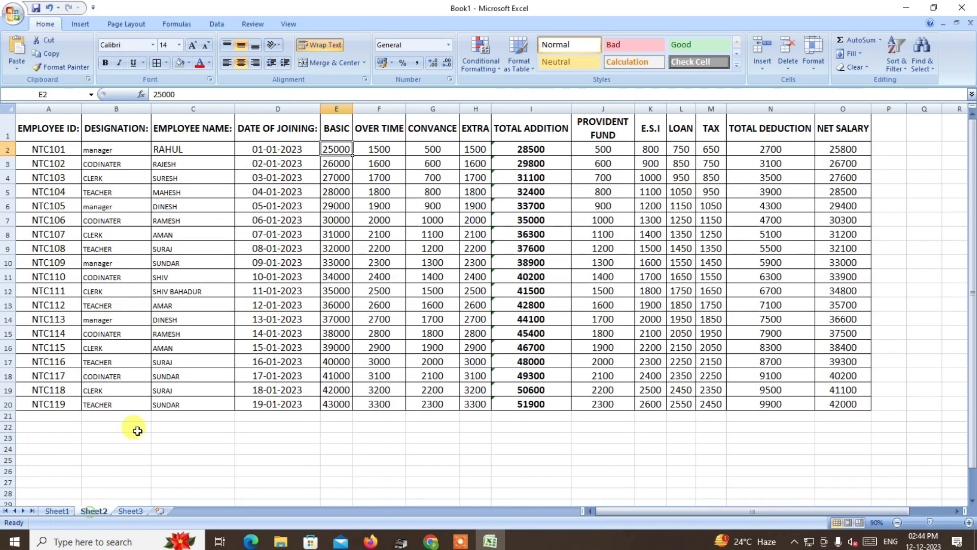
{"action": "left_click", "coordinate": [57, 148]}
{"action": "left_click", "coordinate": [156, 159]}
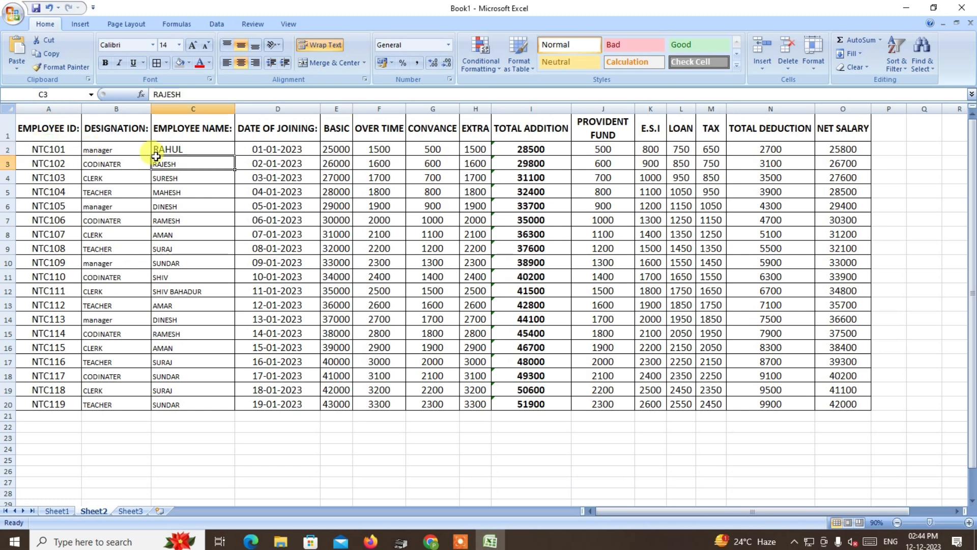
{"action": "left_click", "coordinate": [171, 149]}
{"action": "left_click", "coordinate": [257, 148]}
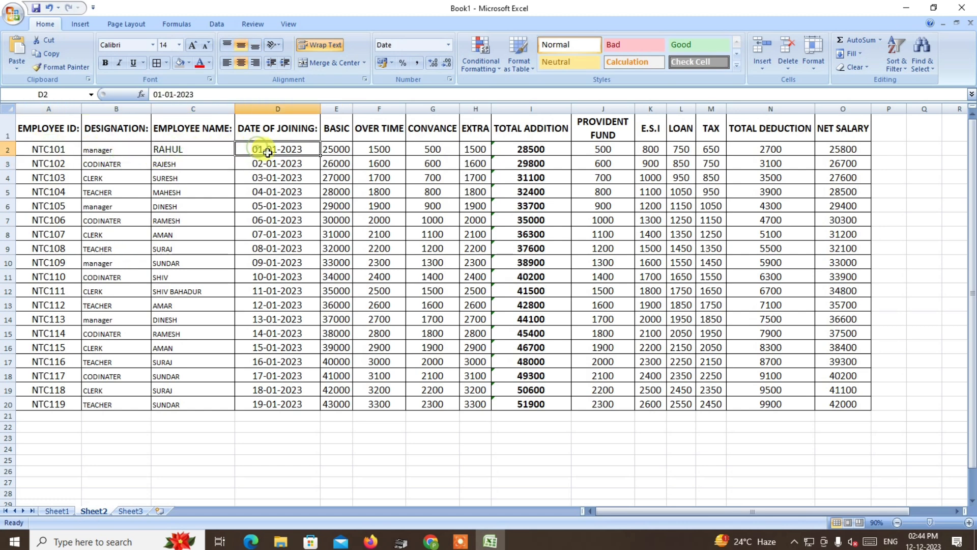
{"action": "left_click", "coordinate": [334, 148]}
{"action": "left_click", "coordinate": [379, 149]}
{"action": "left_click", "coordinate": [433, 149]}
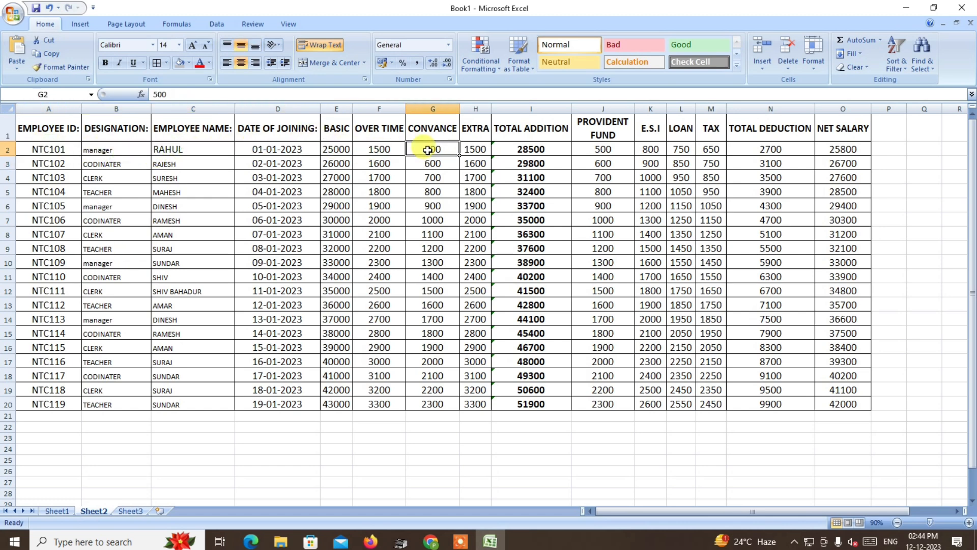
{"action": "left_click", "coordinate": [476, 149]}
{"action": "left_click", "coordinate": [509, 149]}
{"action": "left_click", "coordinate": [585, 149]}
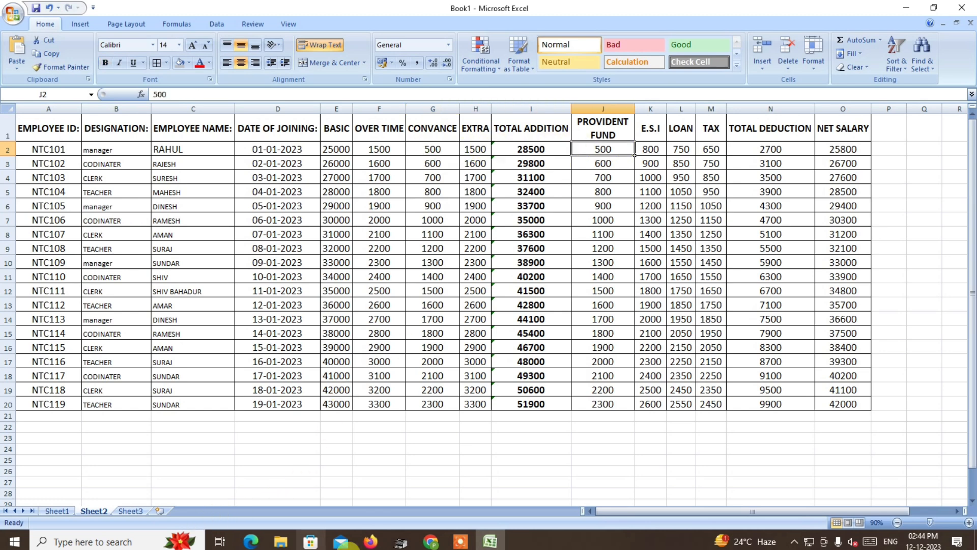
- Paste the copied VLOOKUP formula into the PROVIDENT FUND cell D9 on Sheet1 and change its column index to 10
{"action": "left_click", "coordinate": [56, 510]}
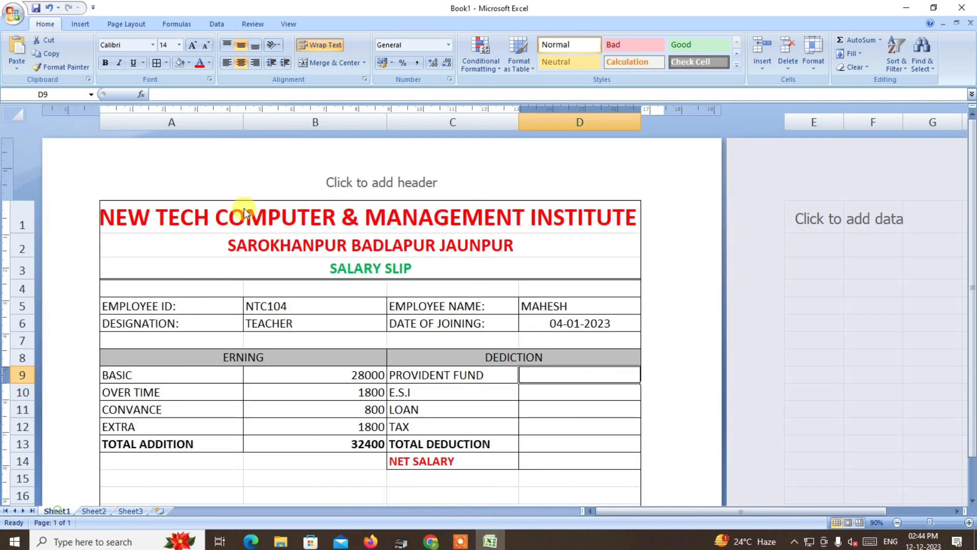
{"action": "left_click", "coordinate": [239, 94]}
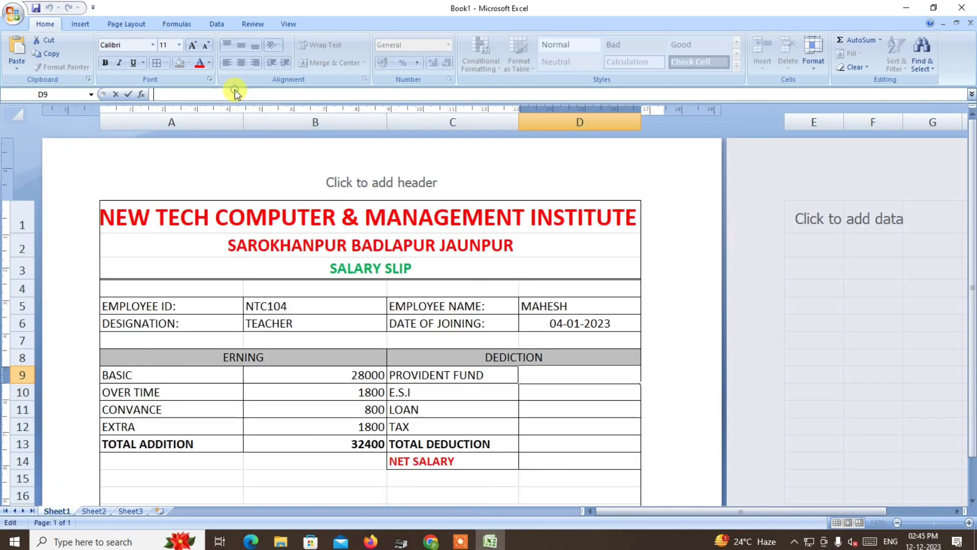
{"action": "type", "text": "=VLOOKUP(B5,Sheet2!A2:O20,3,0)"}
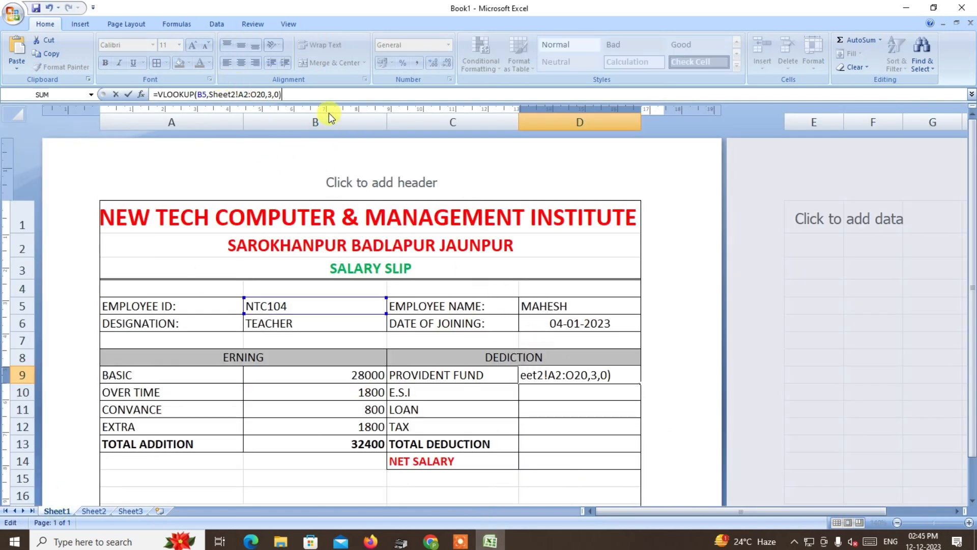
{"action": "double_click", "coordinate": [270, 94]}
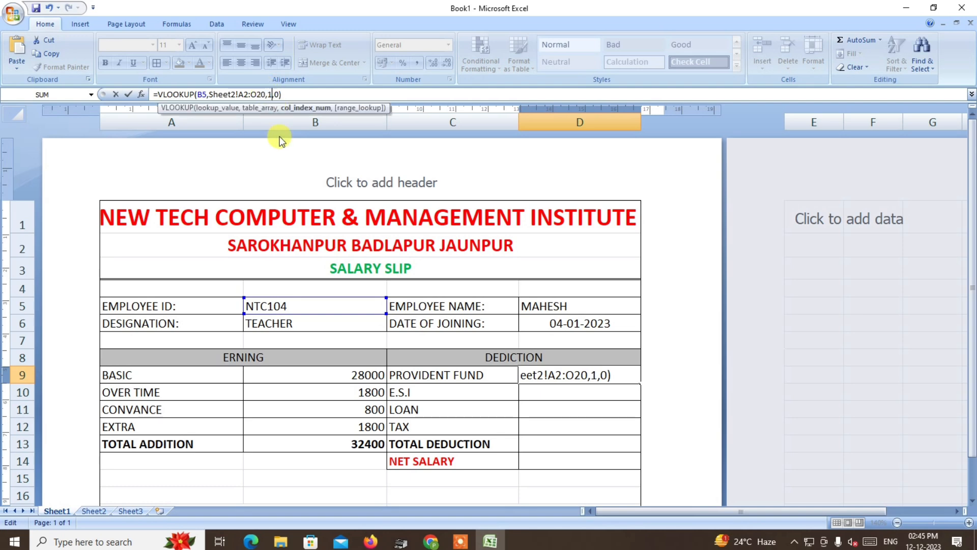
{"action": "key", "text": "Return"}
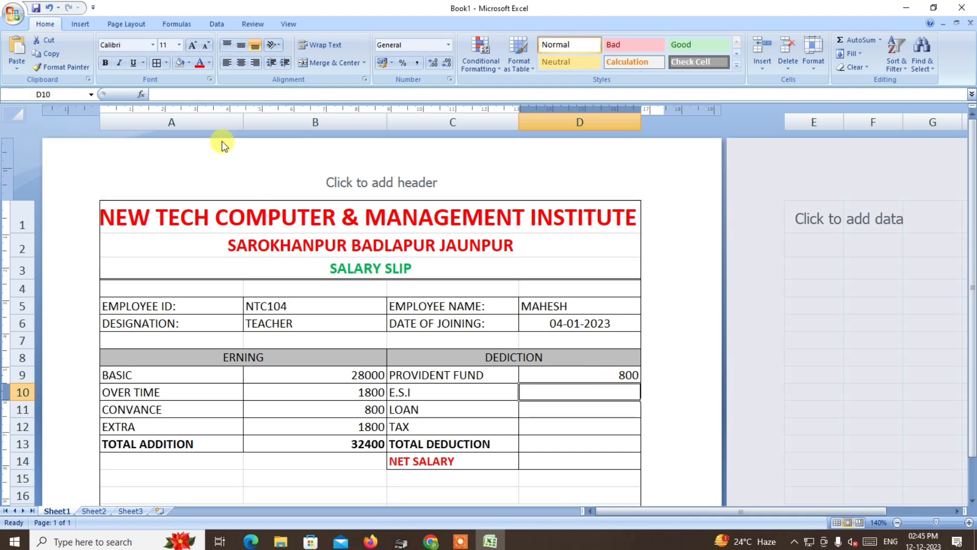
- Paste the copied VLOOKUP formula into the E.S.I cell D10 and change its column index to Sheet2's E.S.I column
{"action": "left_click", "coordinate": [197, 90]}
{"action": "type", "text": "=VLOOKUP(B5,Sheet2!A2:O20,3,0)"}
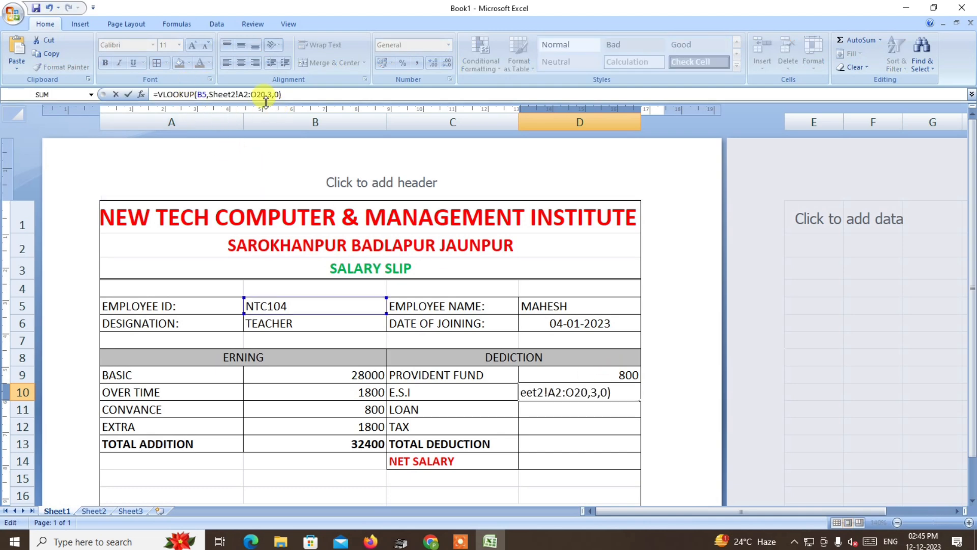
{"action": "left_click", "coordinate": [271, 94]}
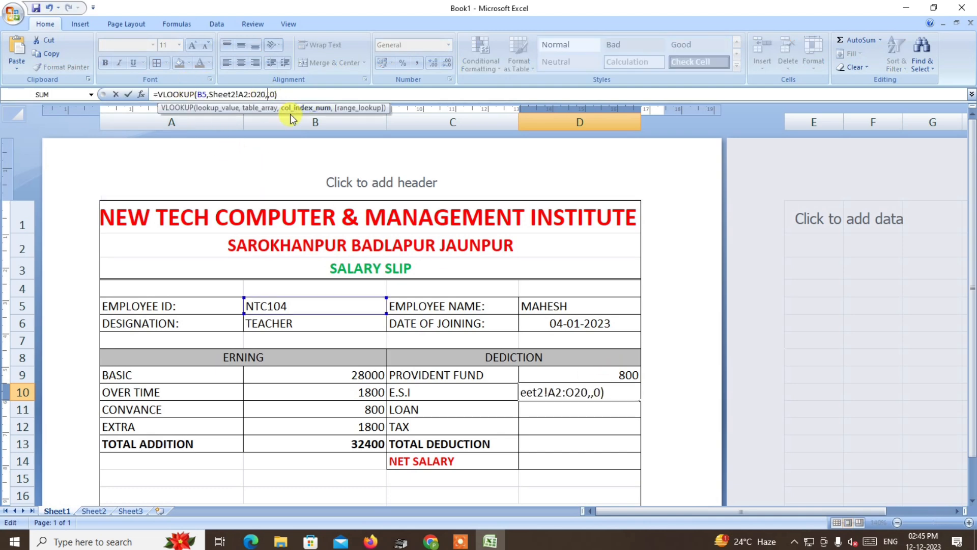
{"action": "key", "text": "Return"}
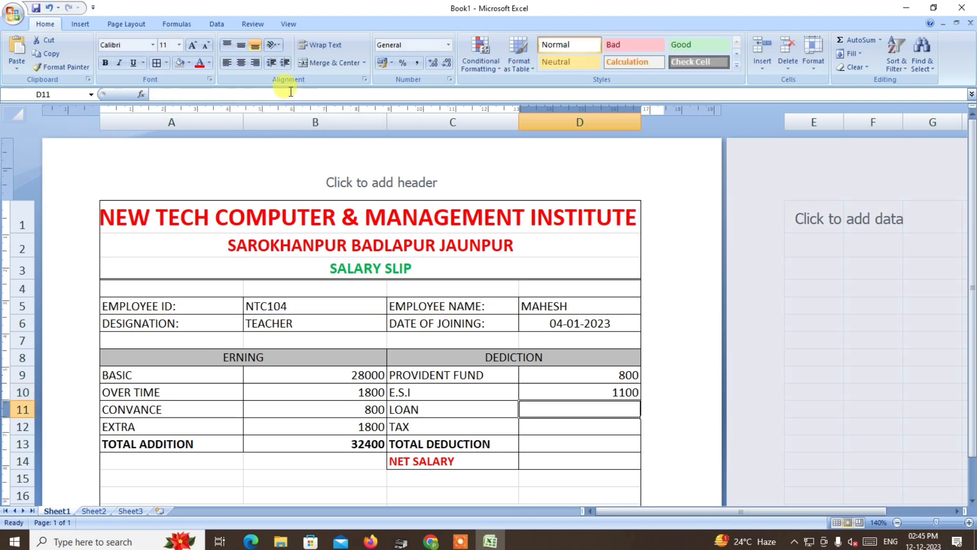
- Paste the copied VLOOKUP formula into the LOAN cell D11 and change its column index to Sheet2's LOAN column
{"action": "left_click", "coordinate": [290, 91]}
{"action": "type", "text": "=VLOOKUP(B5,Sheet2!A2:O20,3,0)"}
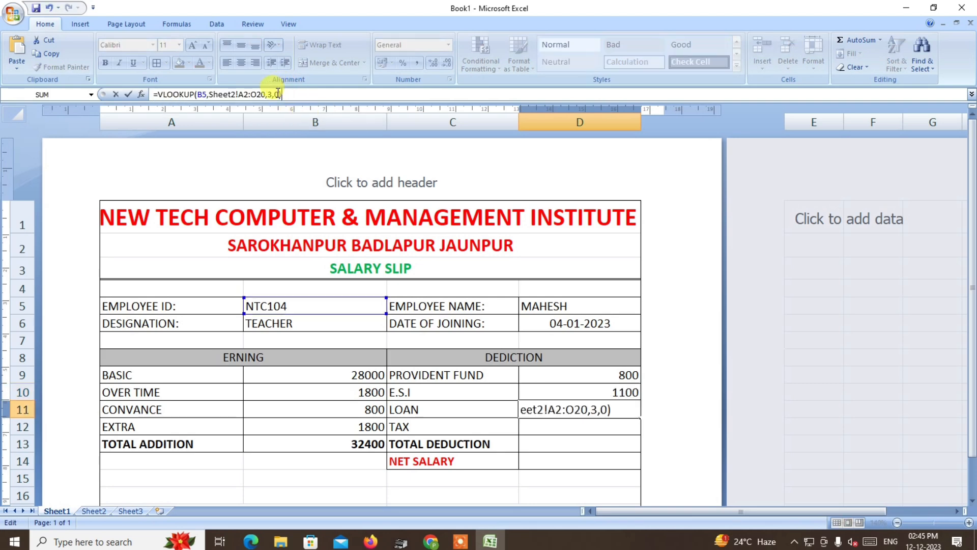
{"action": "left_click", "coordinate": [272, 95]}
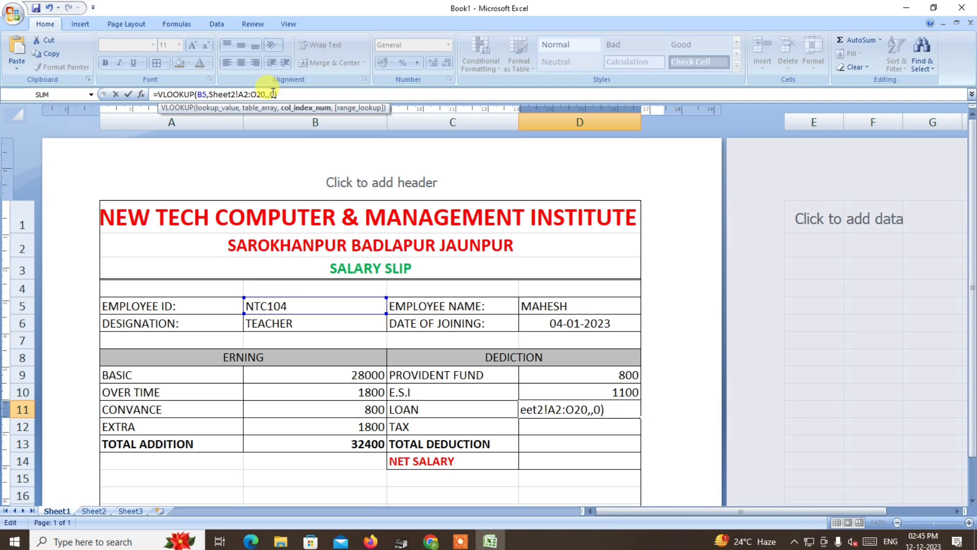
{"action": "key", "text": "Return"}
- Paste the copied VLOOKUP formula into the TAX cell D12 and change its column index to Sheet2's TAX column
{"action": "left_click", "coordinate": [187, 93]}
{"action": "type", "text": "=VLOOKUP(B5,Sheet2!A2:O20,3,0)"}
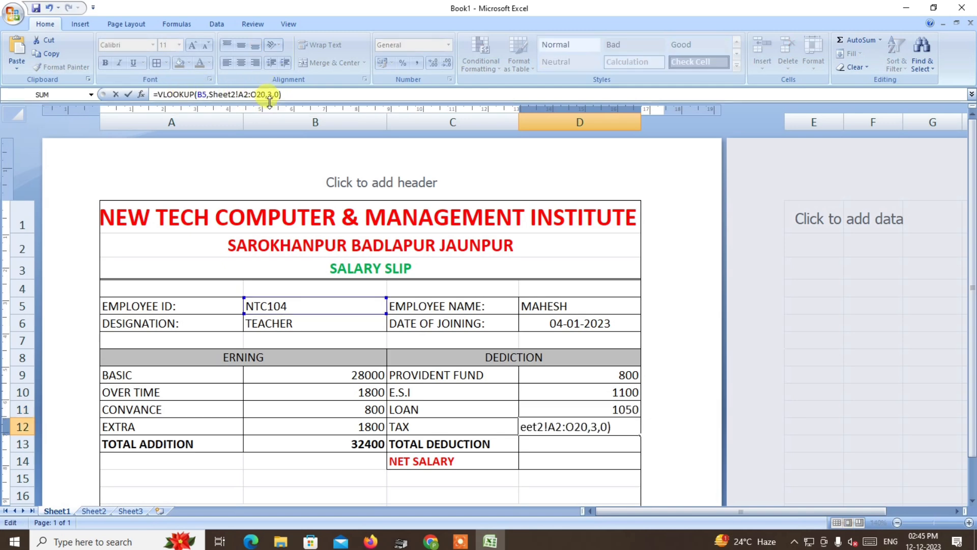
{"action": "double_click", "coordinate": [268, 95]}
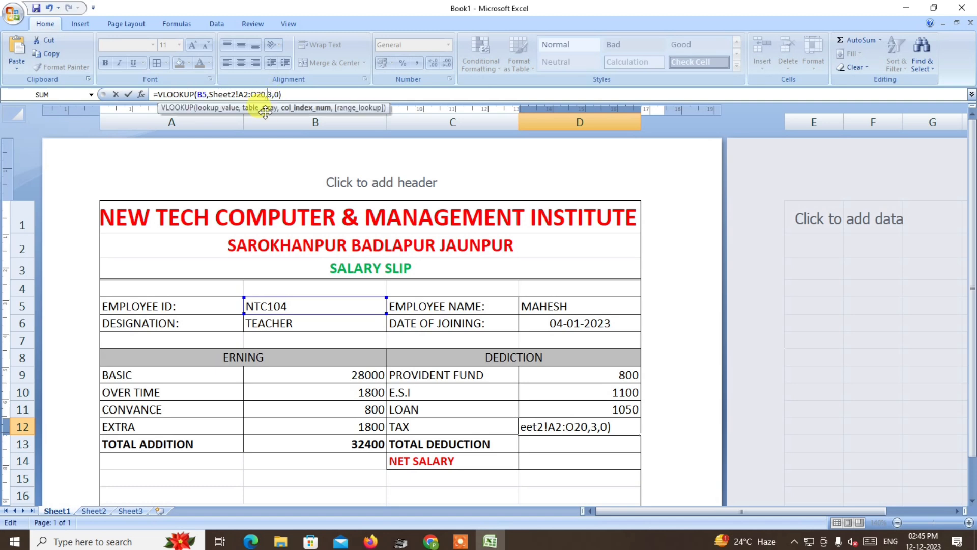
{"action": "type", "text": "1"}
{"action": "key", "text": "Return"}
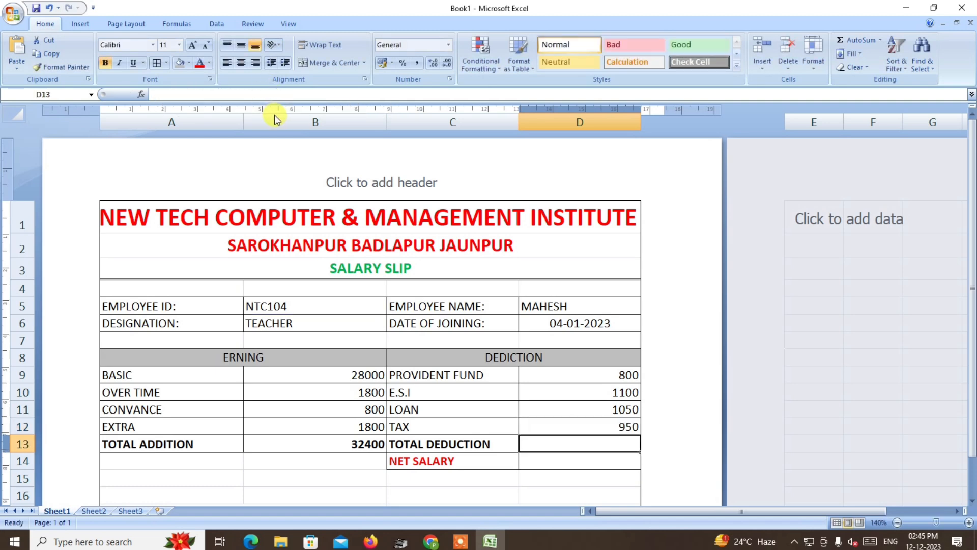
- AutoSum the deductions in D9:D12 into the TOTAL DEDUCTION cell D13 and centre the amounts in B9:B13 and D9:D13
{"action": "left_click_drag", "start_coordinate": [624, 374], "coordinate": [628, 439]}
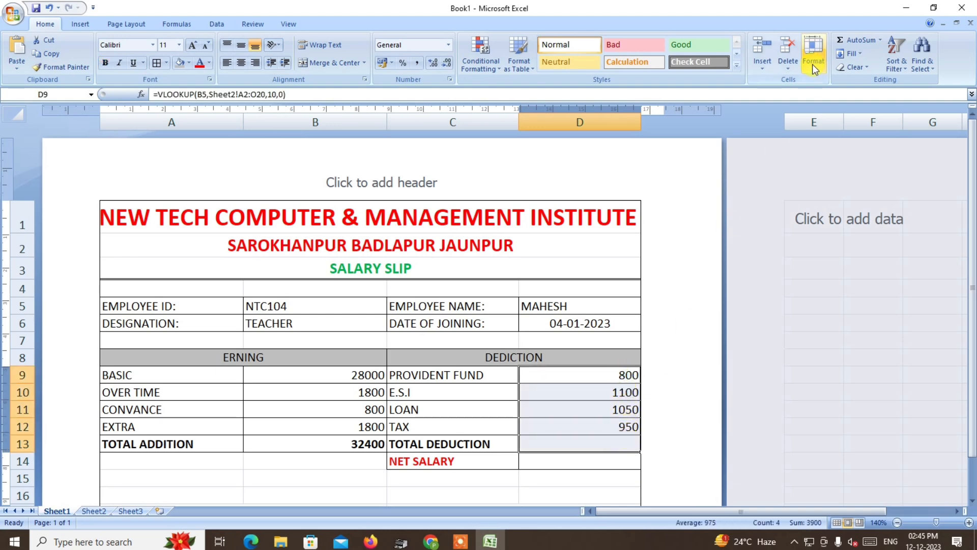
{"action": "left_click", "coordinate": [859, 40]}
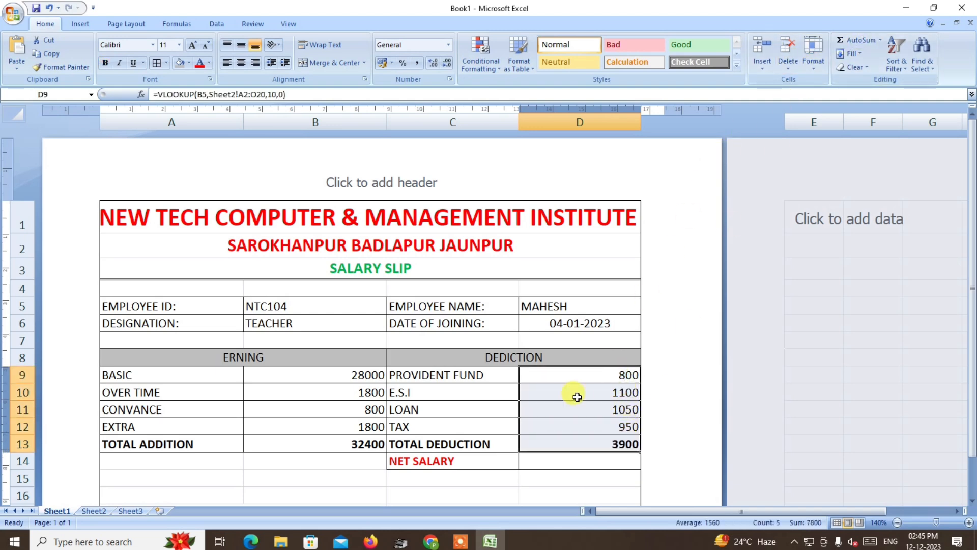
{"action": "left_click_drag", "start_coordinate": [303, 376], "coordinate": [308, 442]}
{"action": "left_click", "coordinate": [240, 63]}
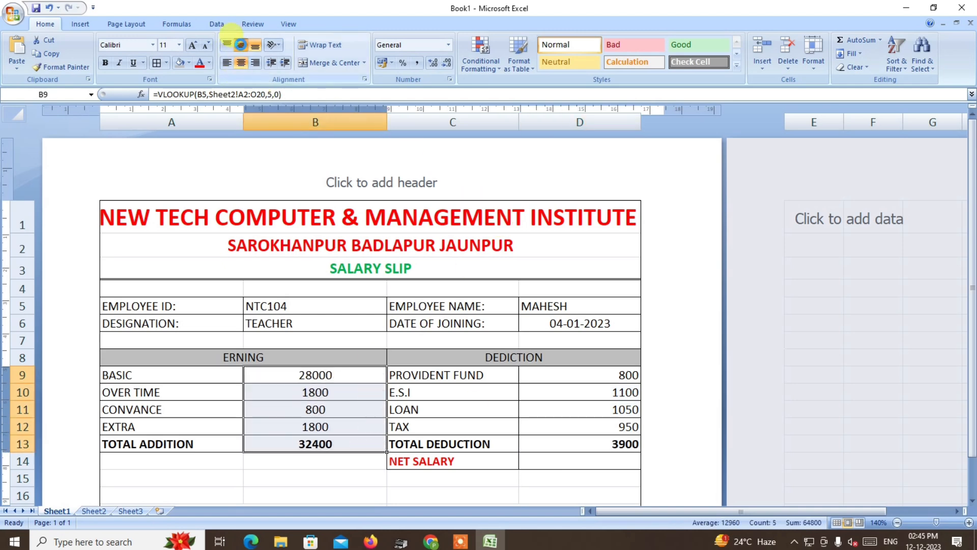
{"action": "left_click", "coordinate": [596, 382]}
{"action": "left_click_drag", "start_coordinate": [599, 388], "coordinate": [606, 444]}
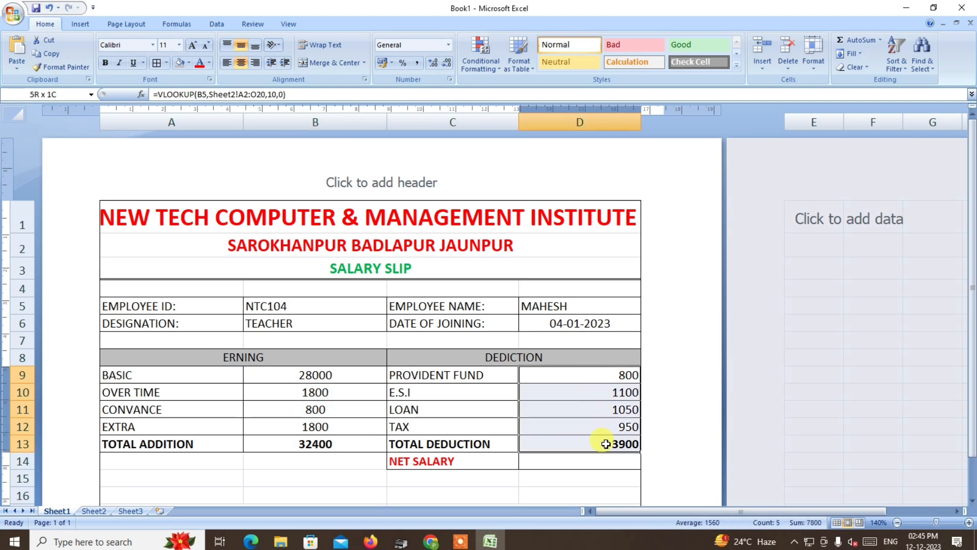
{"action": "left_click", "coordinate": [241, 62]}
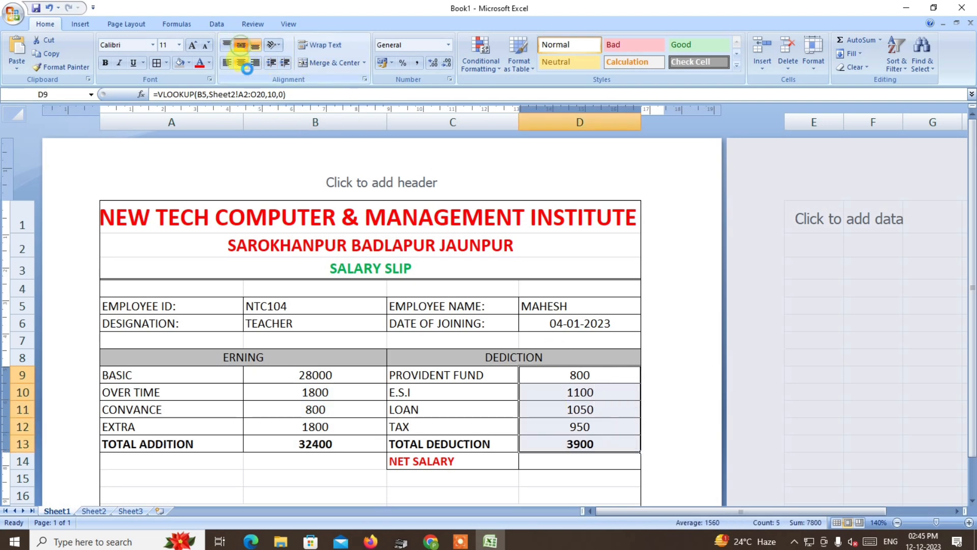
- Calculate the net salary in D14 as total addition minus total deduction with =SUM(B13-D13)
{"action": "left_click", "coordinate": [571, 461]}
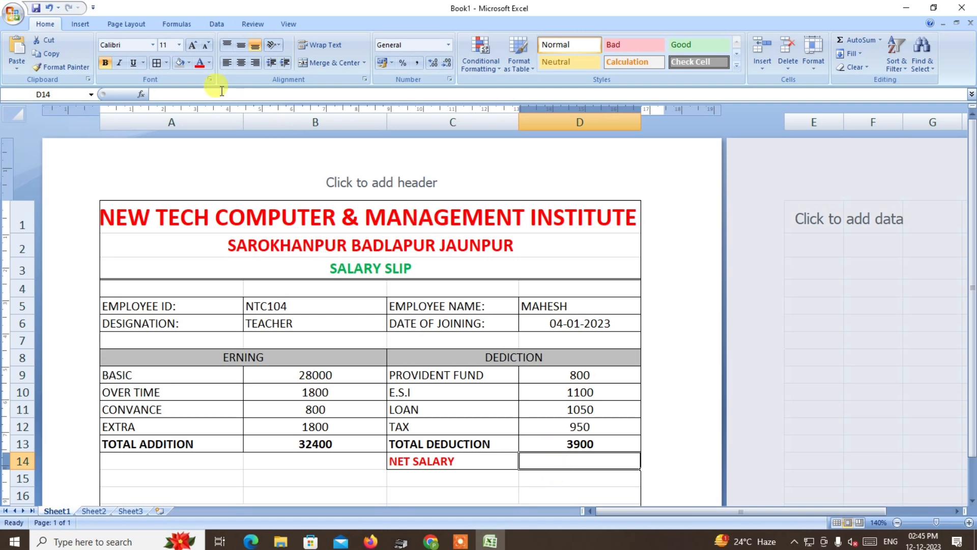
{"action": "left_click", "coordinate": [196, 92]}
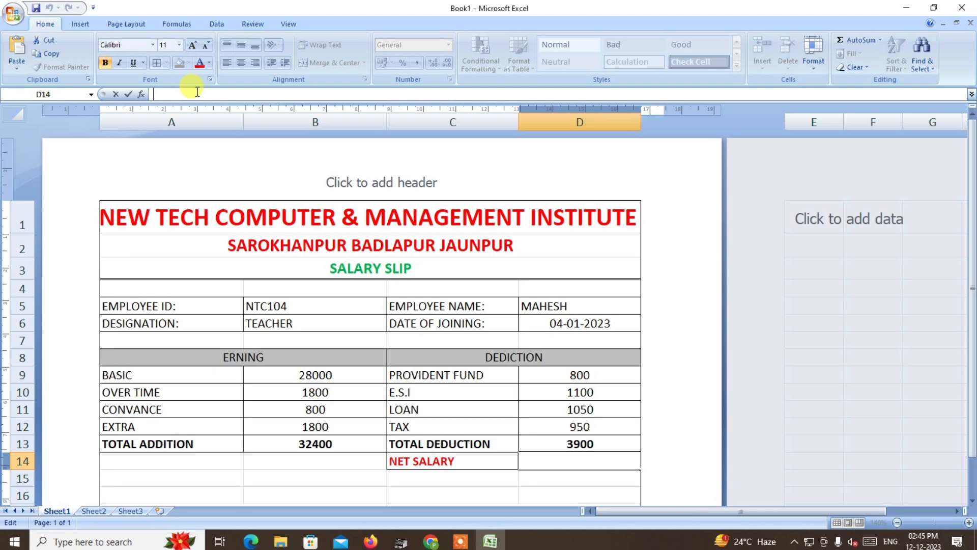
{"action": "type", "text": "=SUM("}
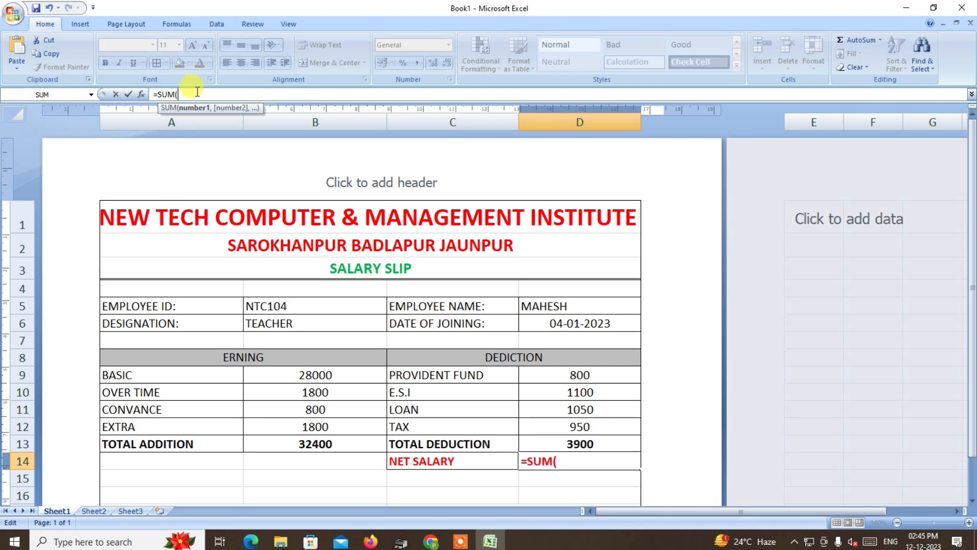
{"action": "left_click", "coordinate": [329, 444]}
{"action": "type", "text": "-"}
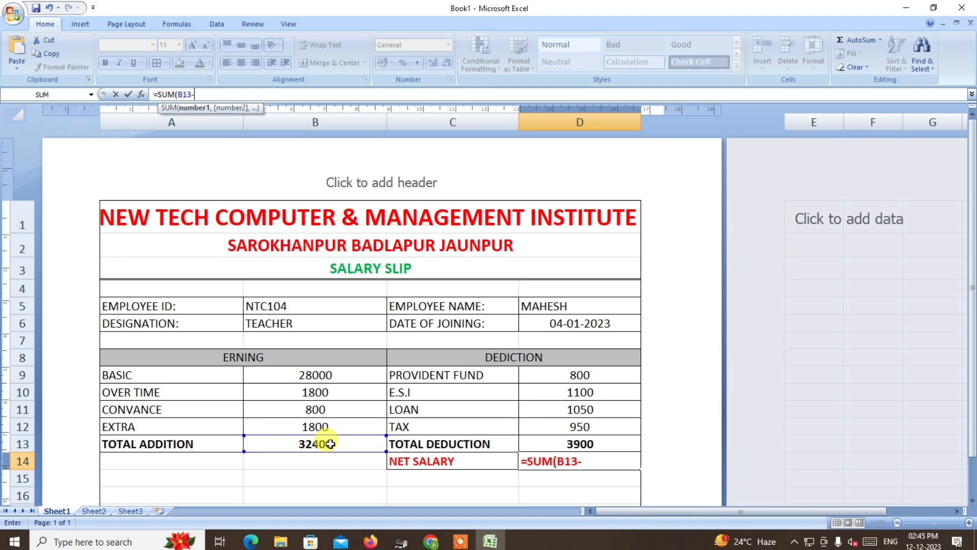
{"action": "left_click", "coordinate": [591, 443]}
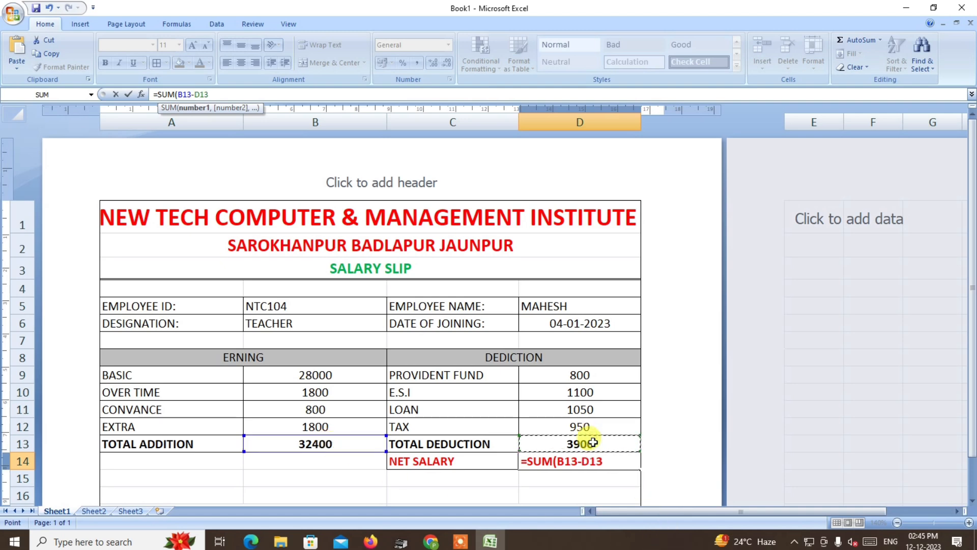
{"action": "type", "text": ")"}
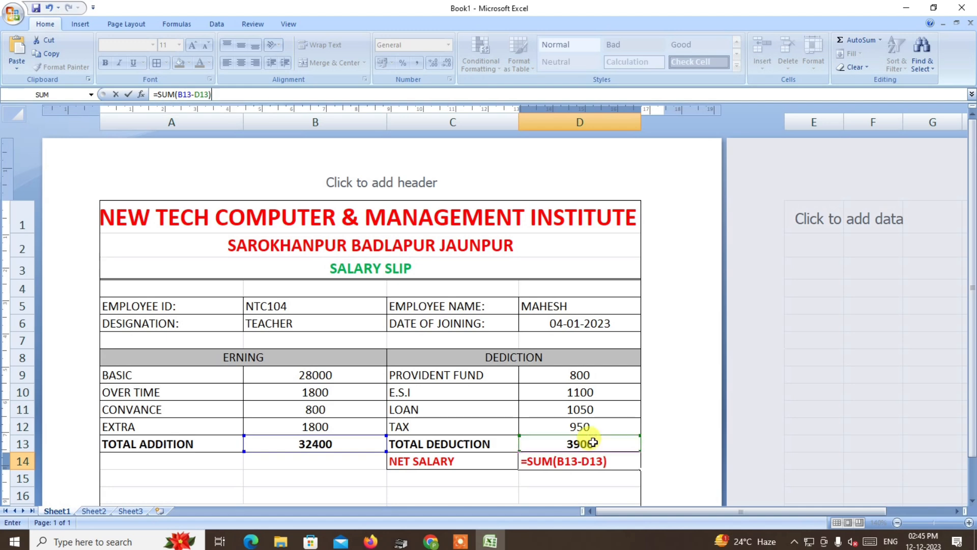
{"action": "key", "text": "Return"}
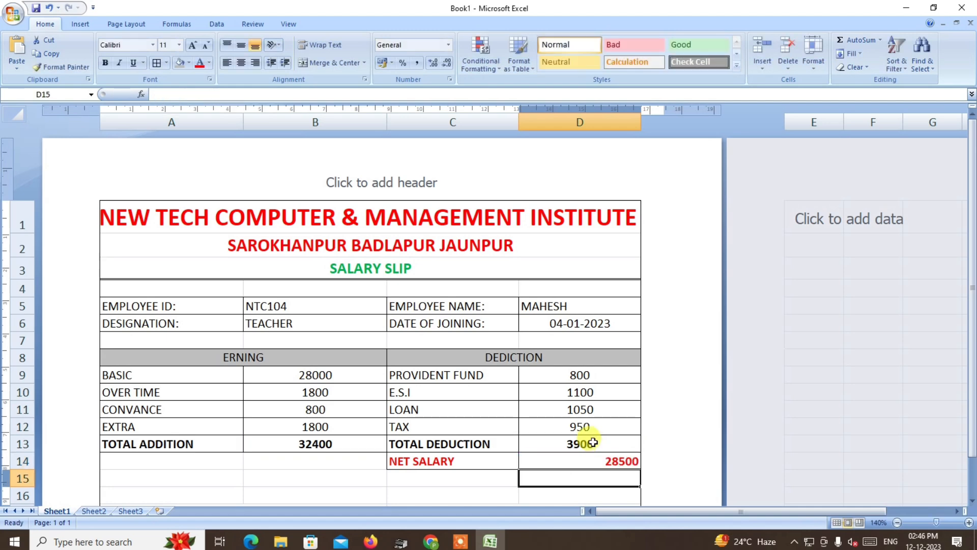
- Centre the NET SALARY amount in cell D14
{"action": "left_click", "coordinate": [611, 460]}
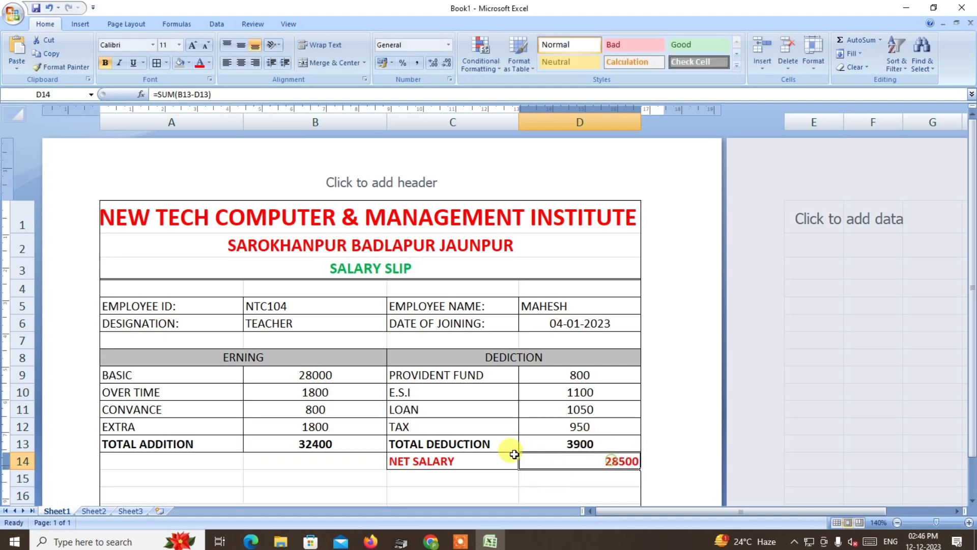
{"action": "left_click", "coordinate": [241, 63]}
{"action": "left_click", "coordinate": [313, 476]}
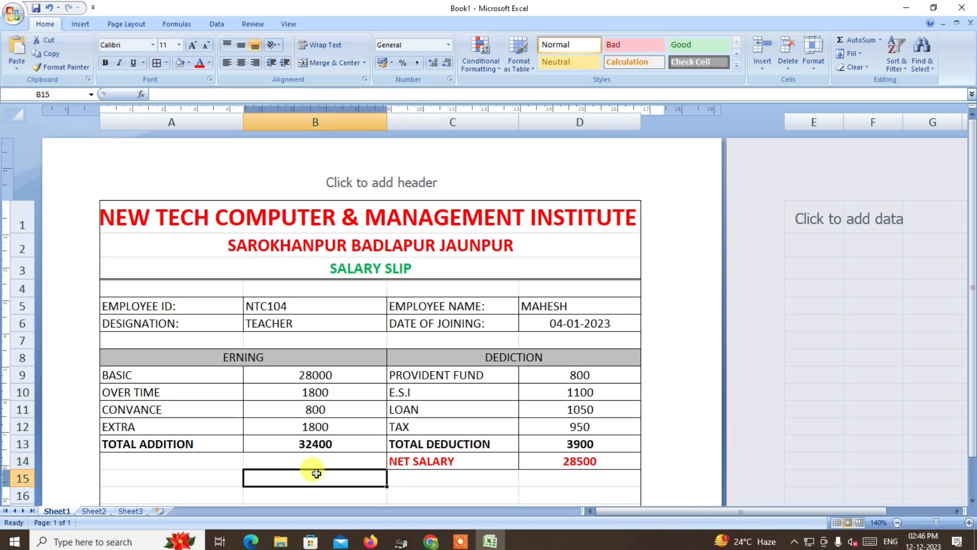
{"action": "left_click", "coordinate": [898, 523]}
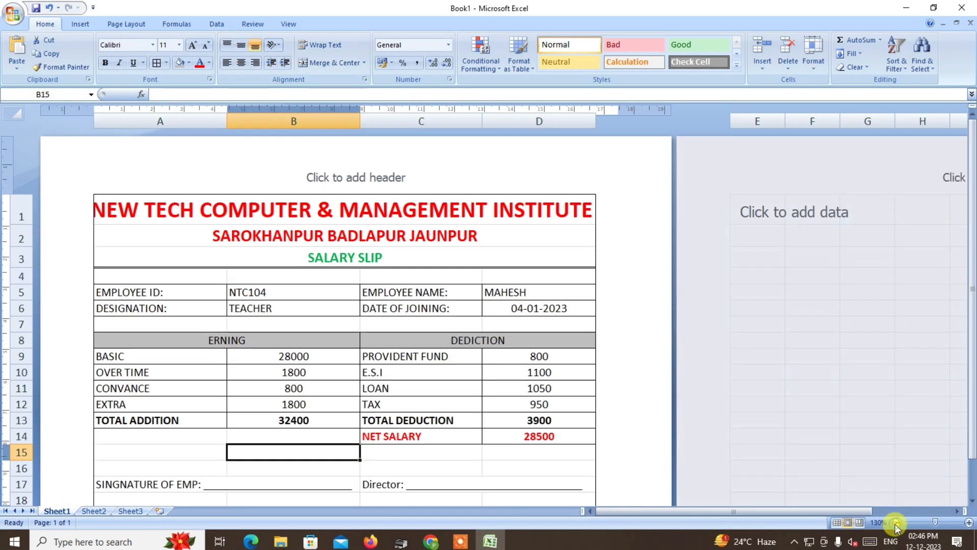
{"action": "left_click", "coordinate": [898, 523]}
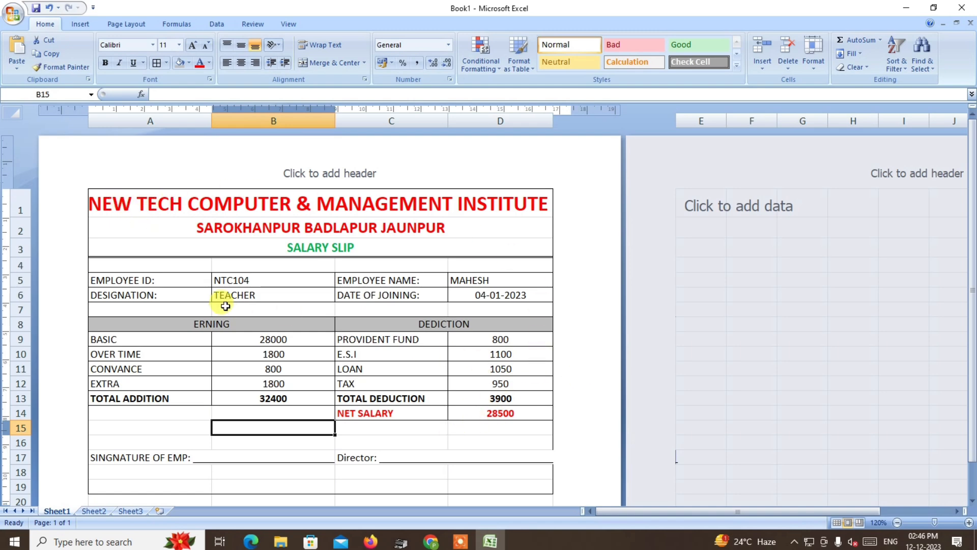
- Test the salary slip's lookups by choosing several different employee IDs in turn from the dropdown in B5
{"action": "left_click", "coordinate": [249, 283]}
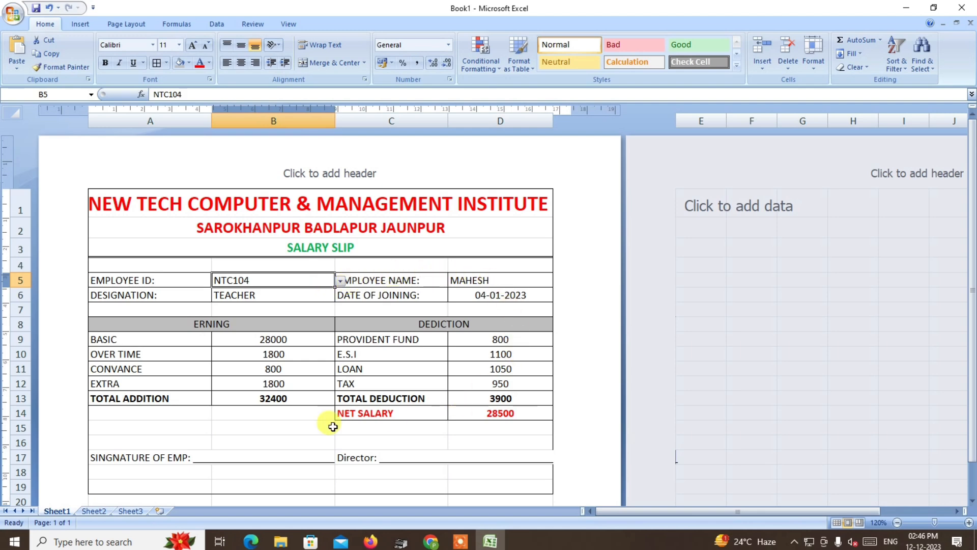
{"action": "left_click", "coordinate": [497, 415]}
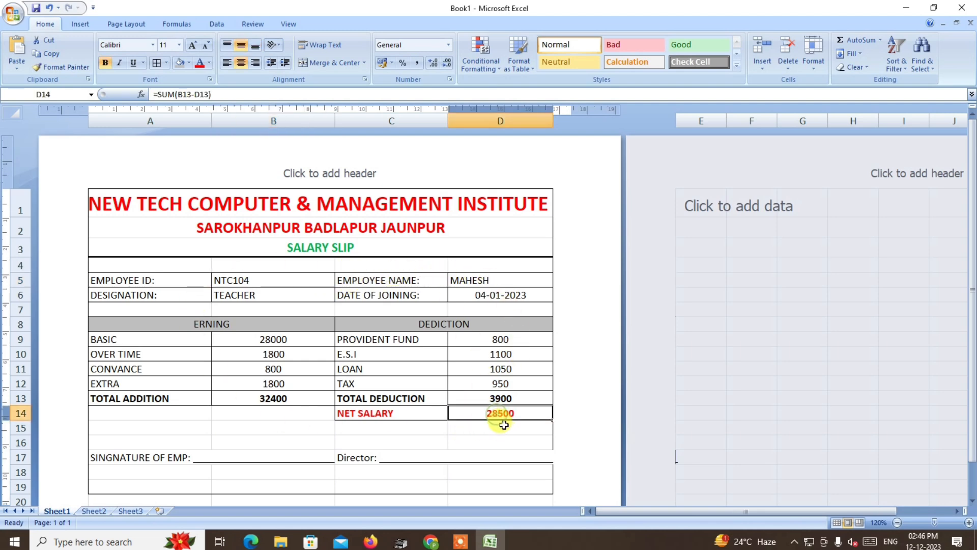
{"action": "left_click", "coordinate": [295, 280]}
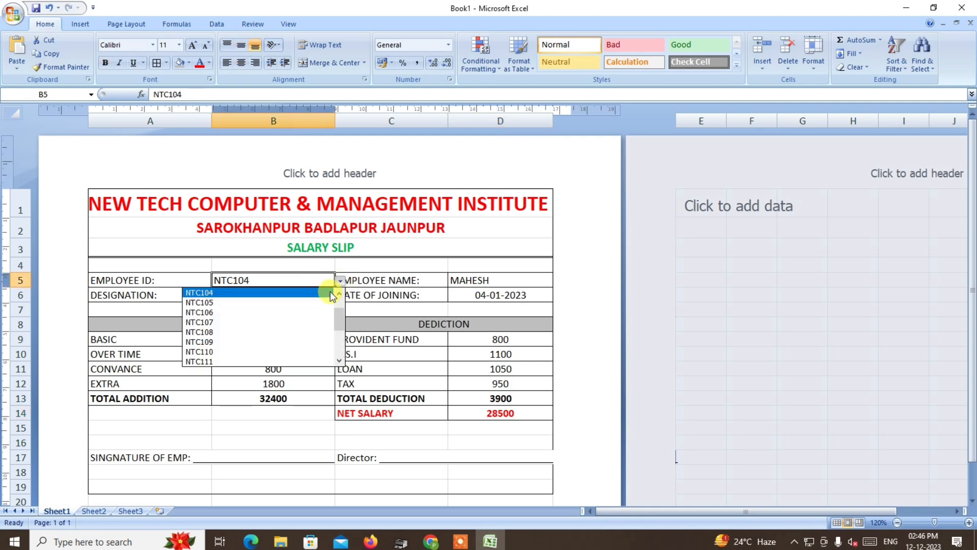
{"action": "left_click", "coordinate": [213, 358]}
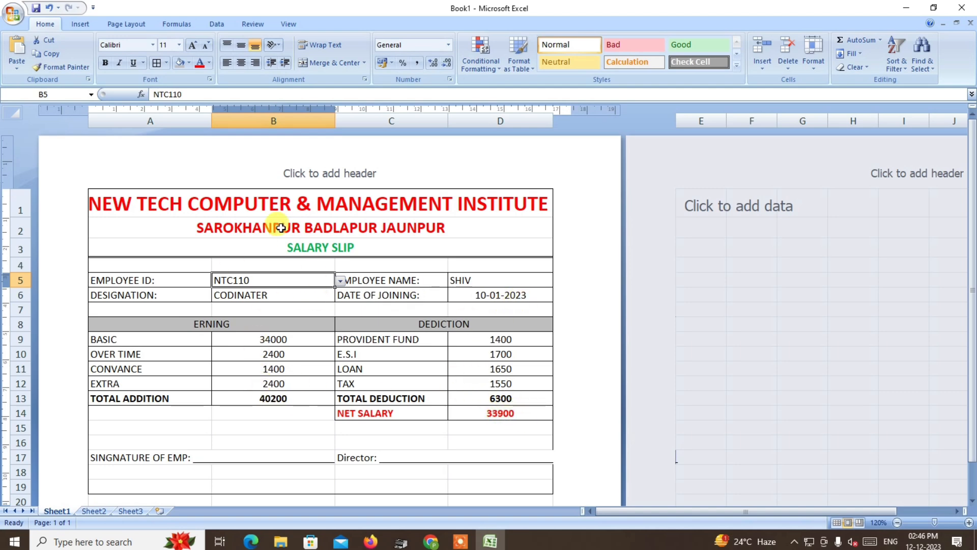
{"action": "left_click", "coordinate": [340, 280]}
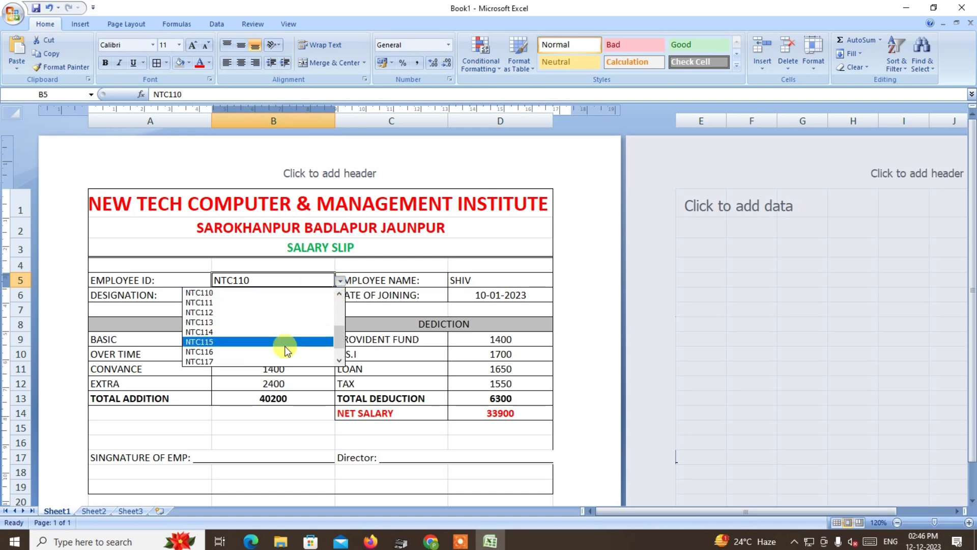
{"action": "left_click", "coordinate": [277, 351]}
{"action": "left_click", "coordinate": [339, 281]}
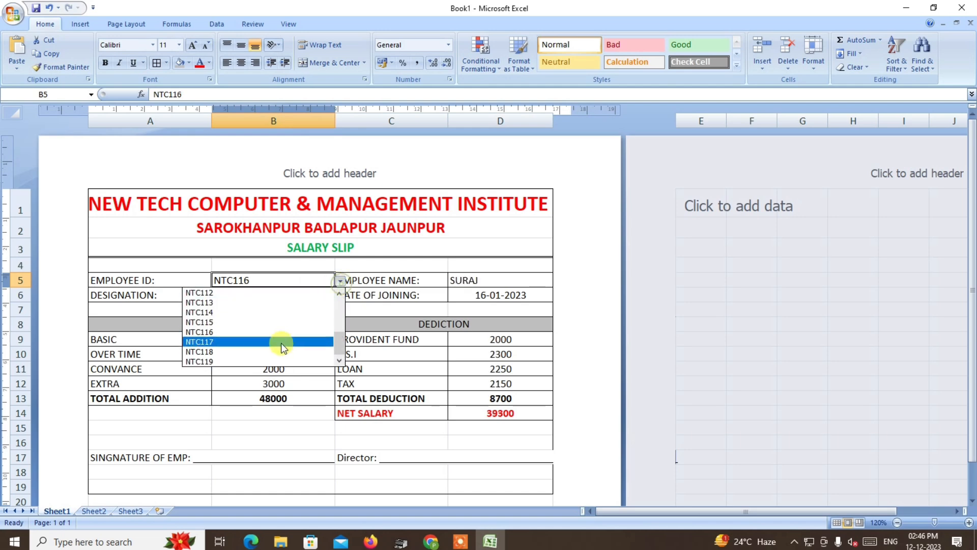
{"action": "left_click", "coordinate": [266, 352]}
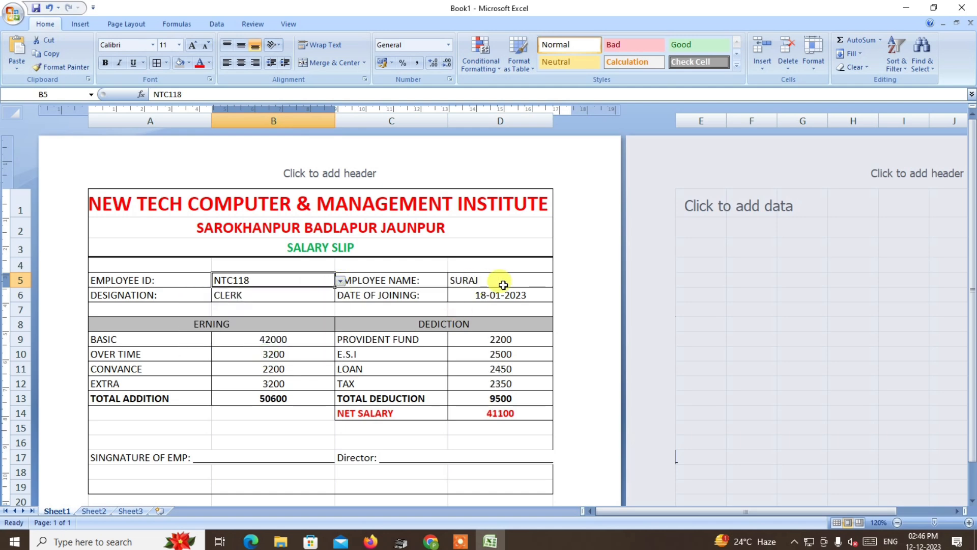
- Set the EMPLOYEE ID cell B5 to the third ID in the dropdown list
{"action": "left_click", "coordinate": [340, 281]}
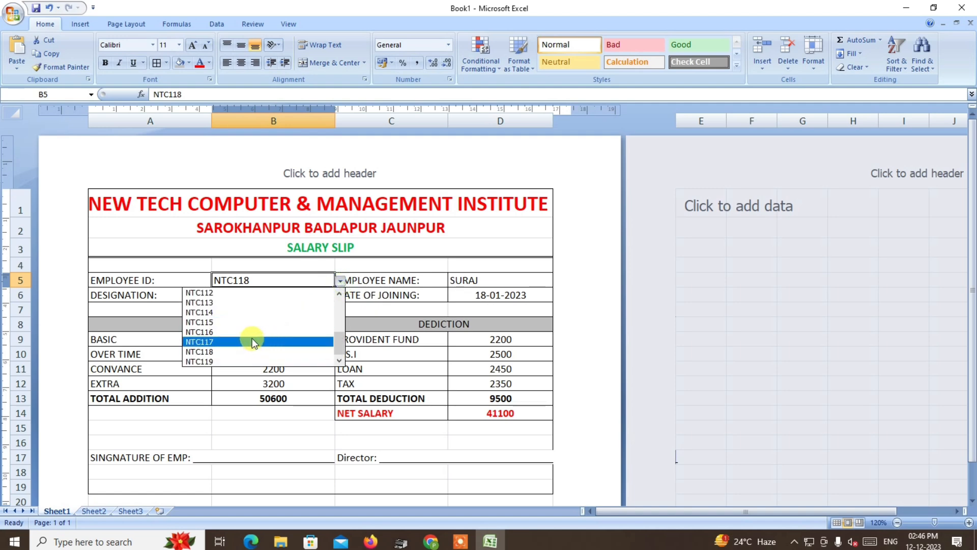
{"action": "left_click_drag", "start_coordinate": [341, 343], "coordinate": [337, 305]}
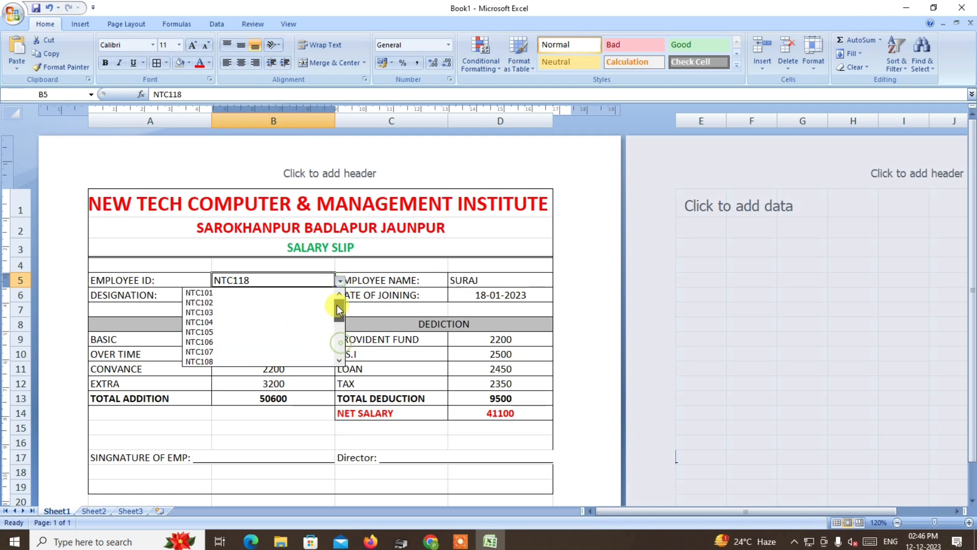
{"action": "left_click", "coordinate": [234, 312]}
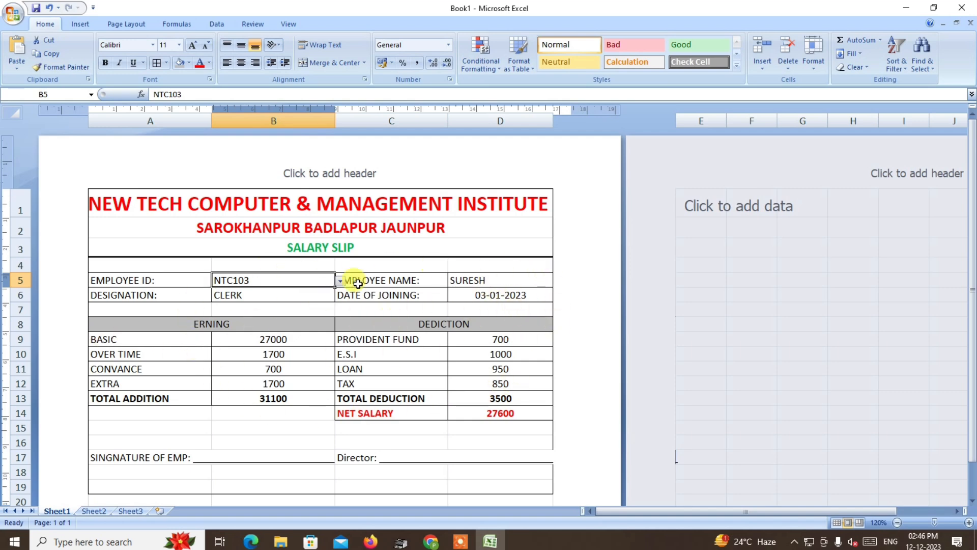
- Check the completed salary slip in print preview and return to the worksheet
{"action": "left_click", "coordinate": [357, 247]}
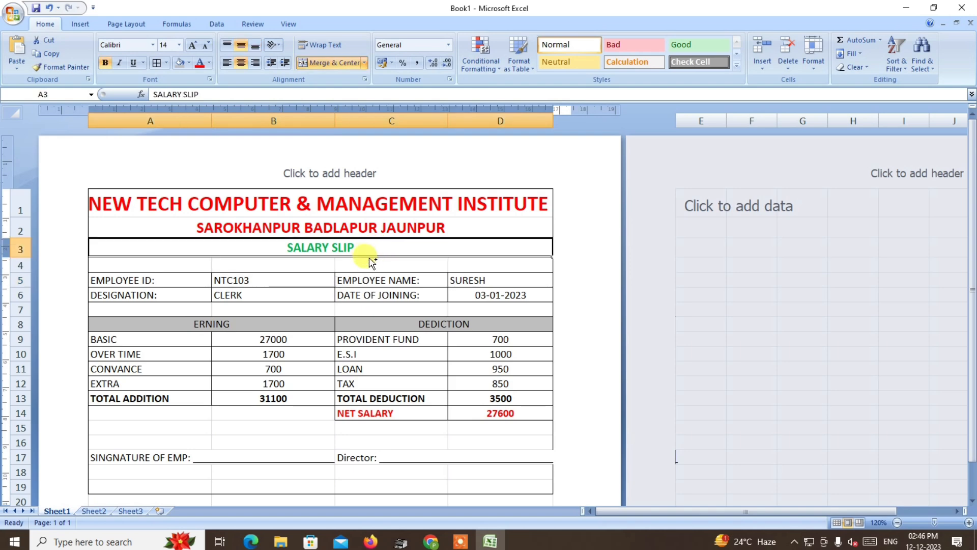
{"action": "key", "text": "ctrl+F2"}
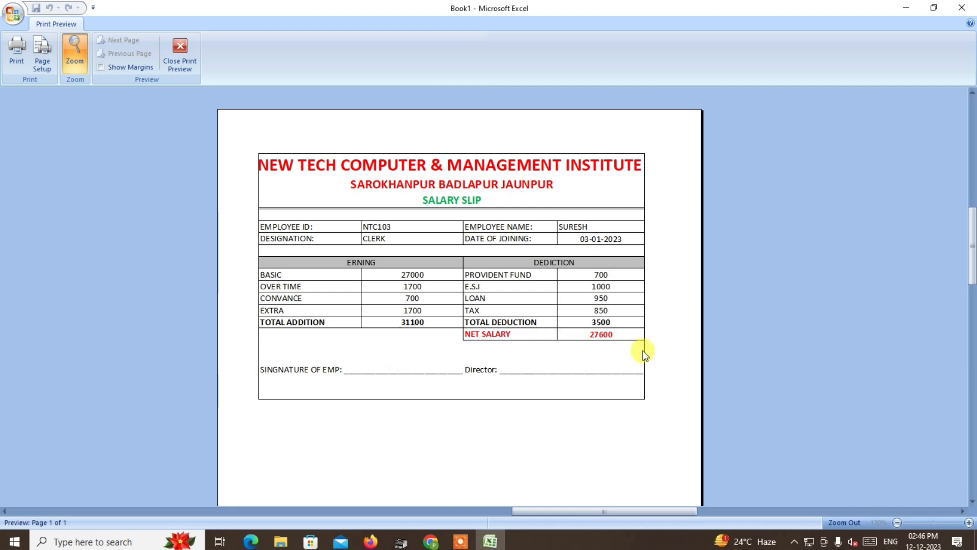
{"action": "left_click", "coordinate": [180, 53]}
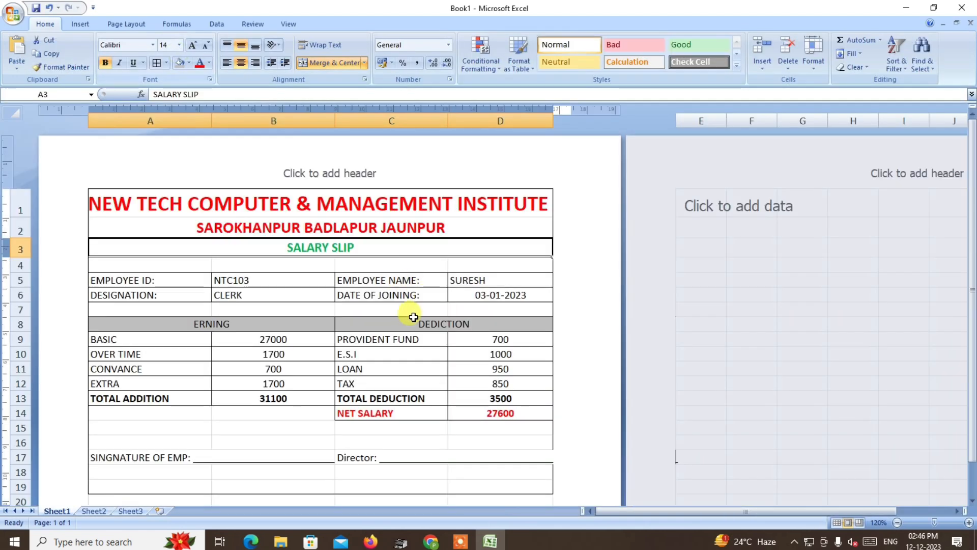
{"action": "left_click", "coordinate": [283, 294]}
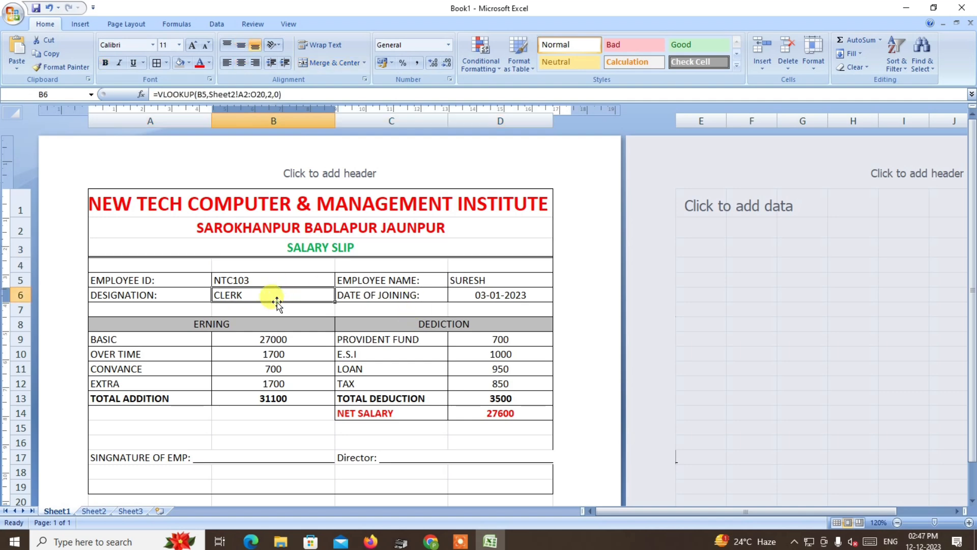